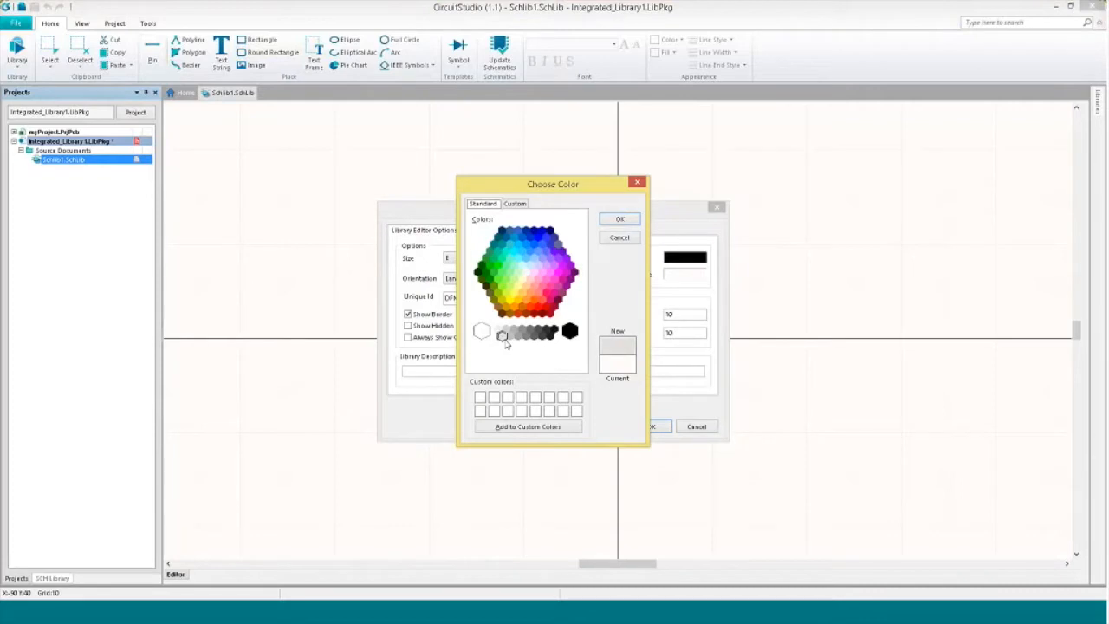
Configure the library editor workspace with a light grey background, comment and designator always shown, and a snap grid of 1.
click(625, 218)
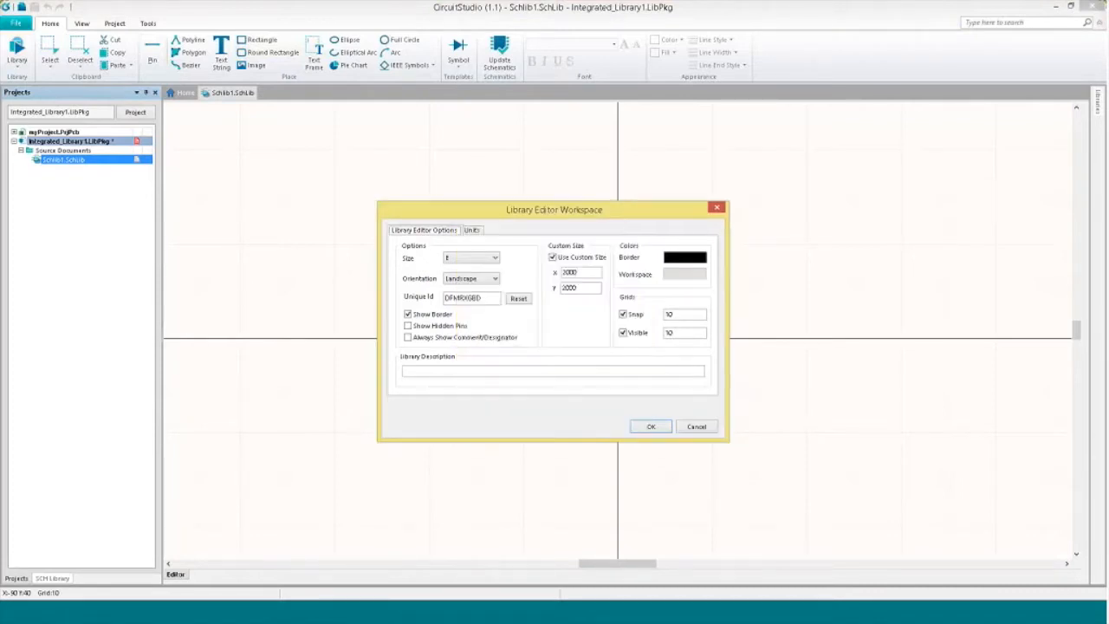
click(408, 338)
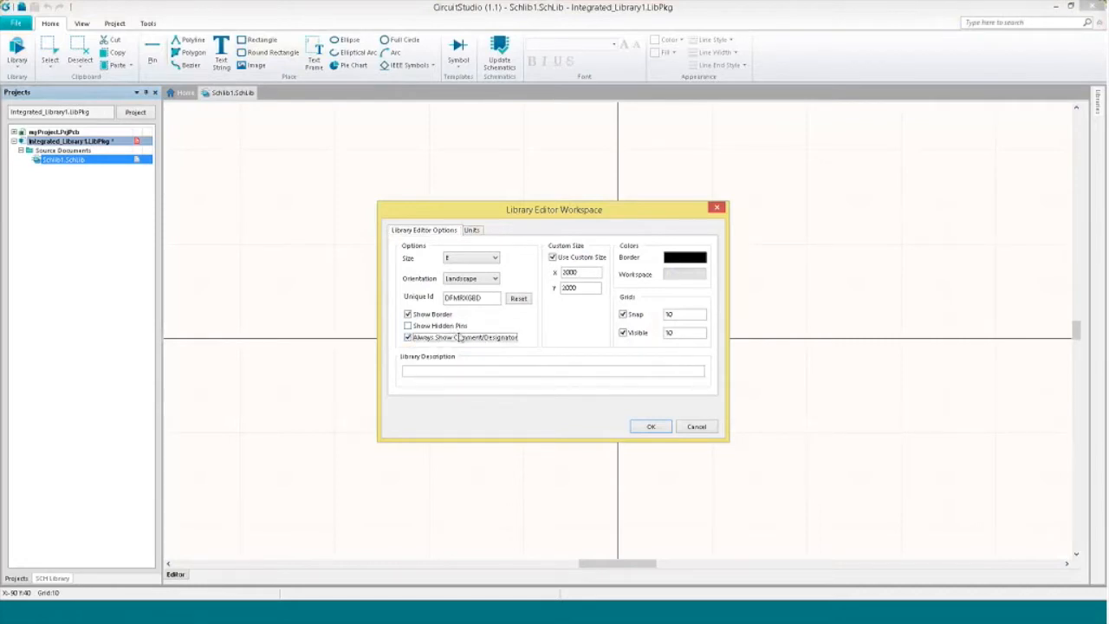
double_click(685, 313)
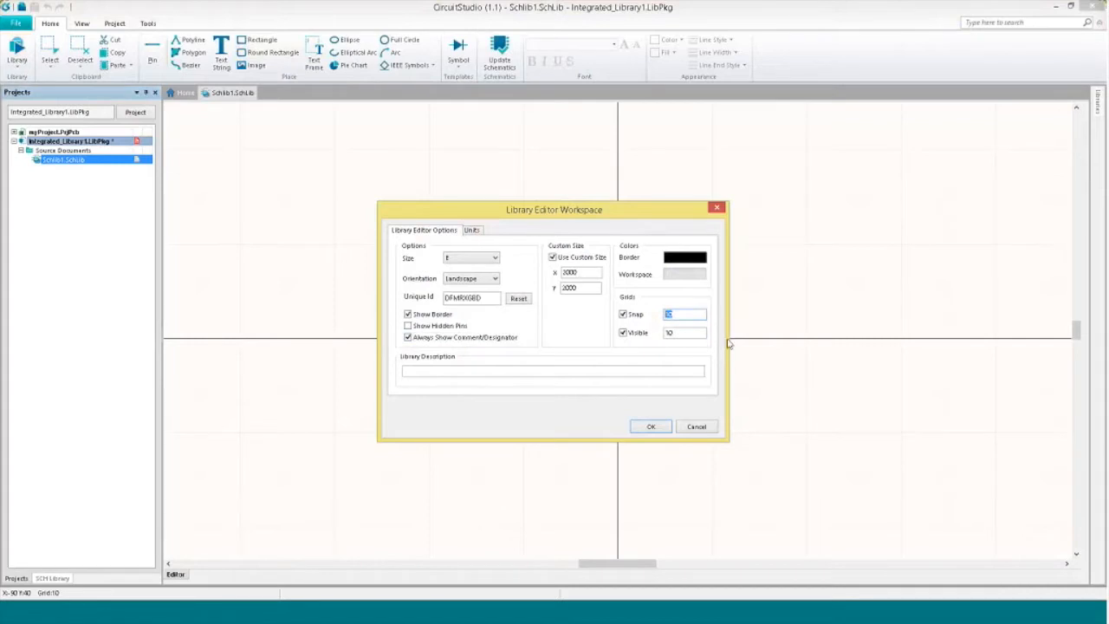
text(1)
click(651, 428)
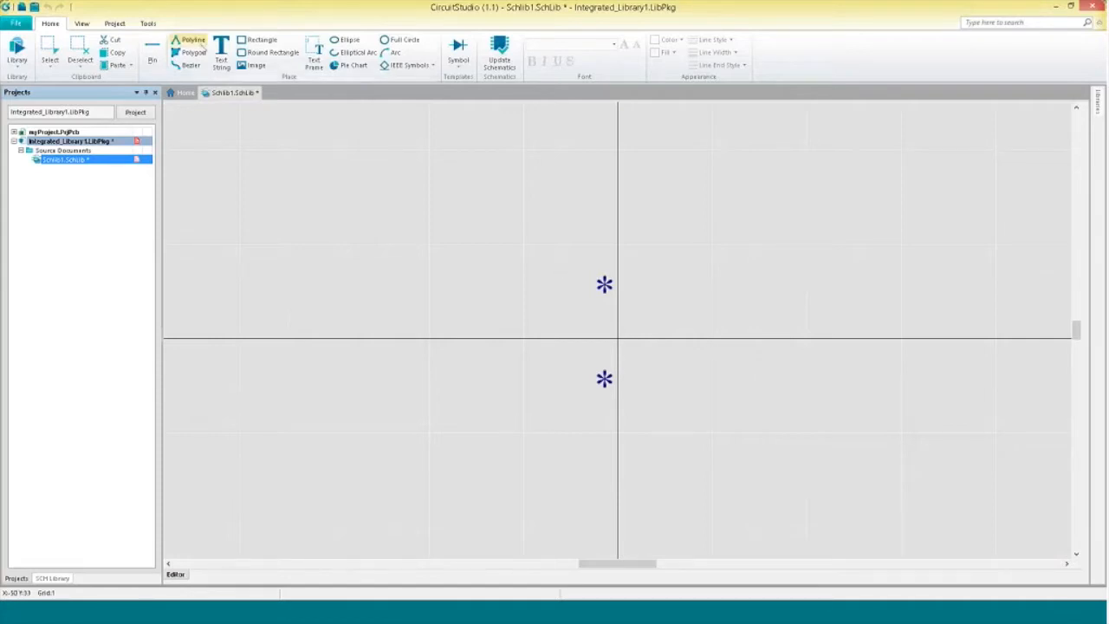
Start a polyline with a small solid line and confirm blue as its color.
click(197, 43)
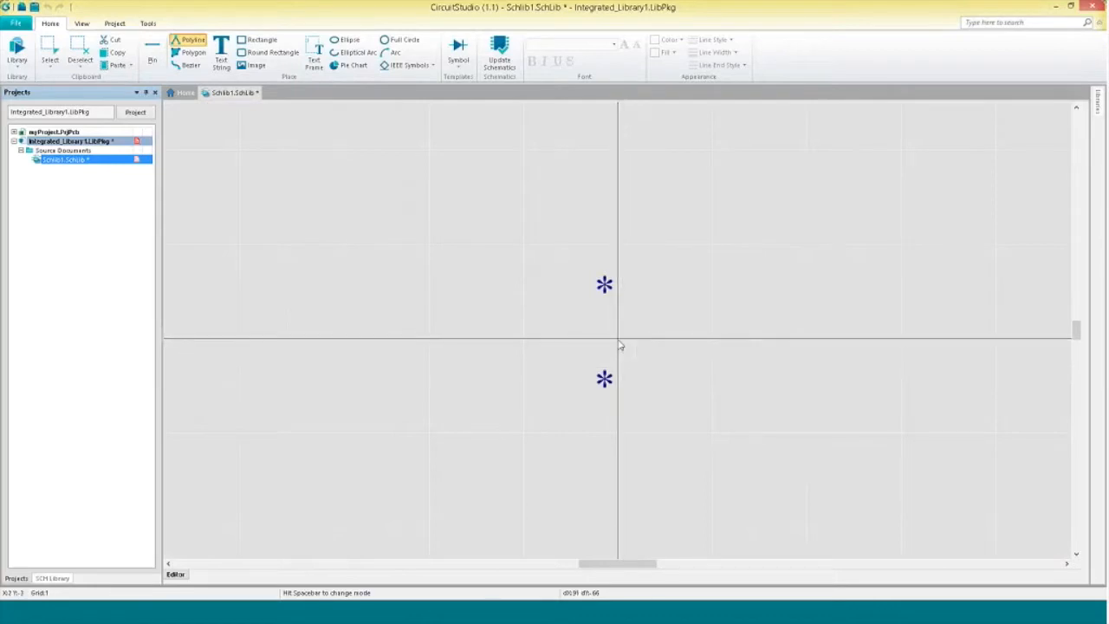
key(Tab)
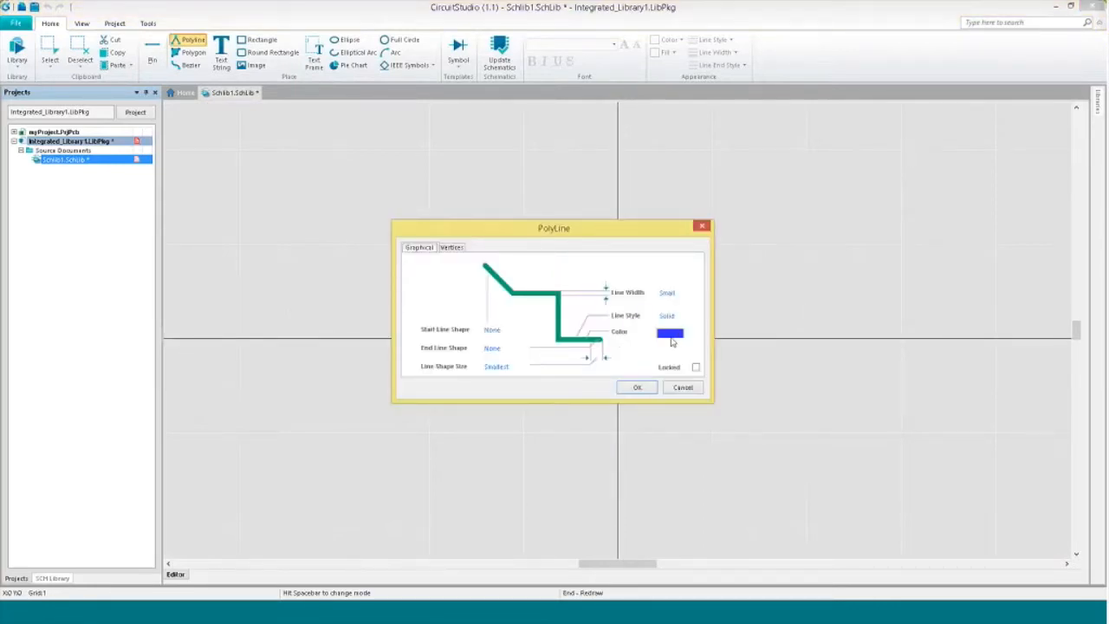
click(672, 342)
click(623, 221)
click(637, 387)
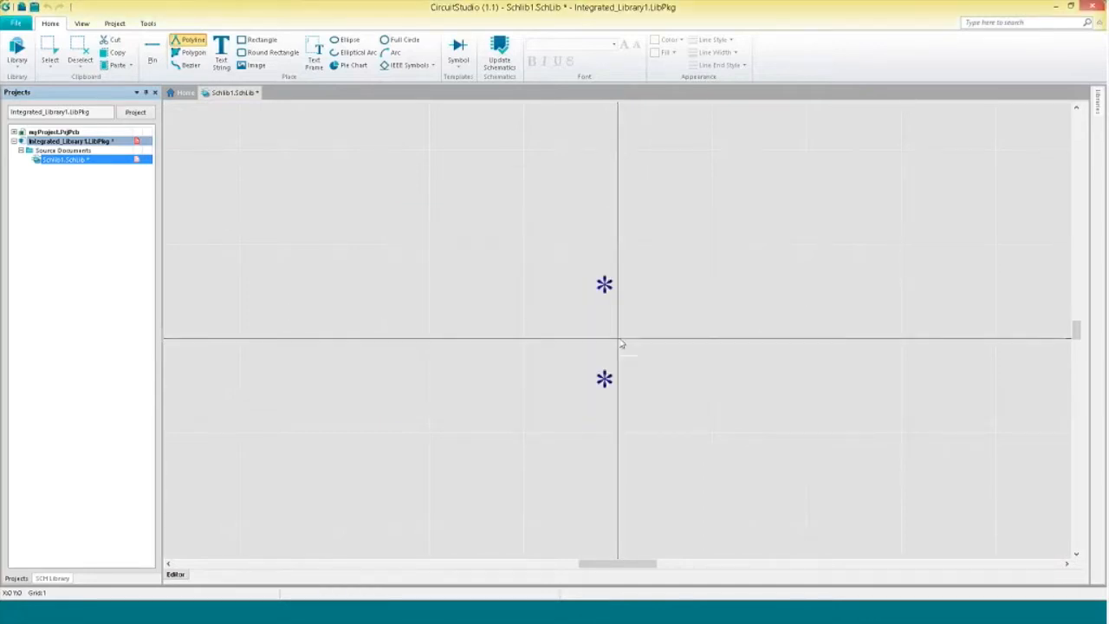
Draw the transistor body: a vertical line 20 units down from the origin and two diagonal leads ending 10 units to its right.
click(618, 338)
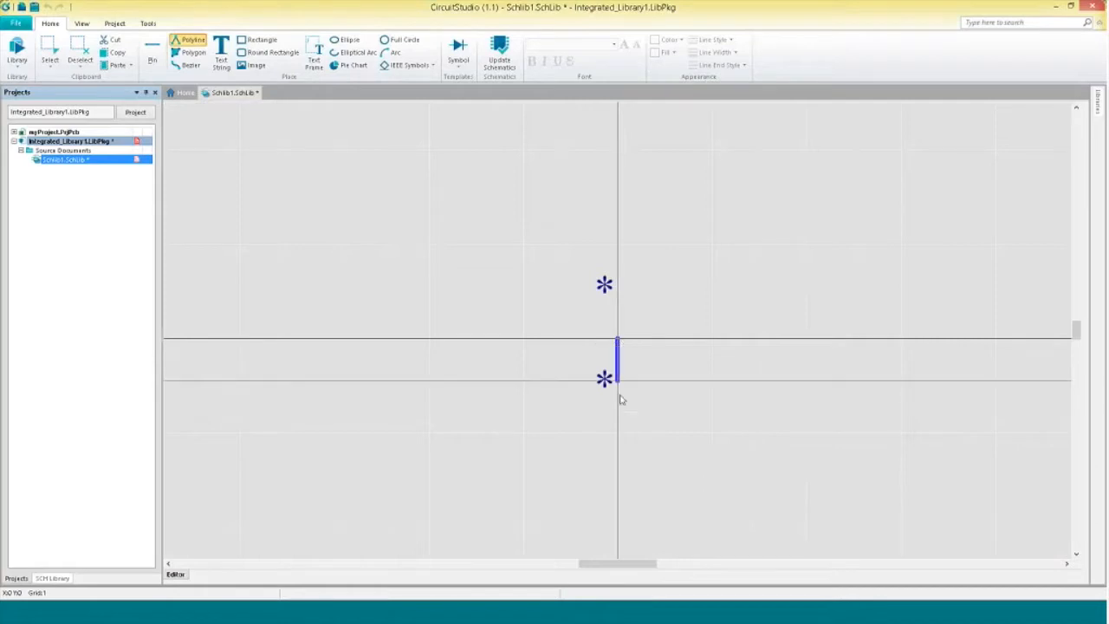
click(665, 436)
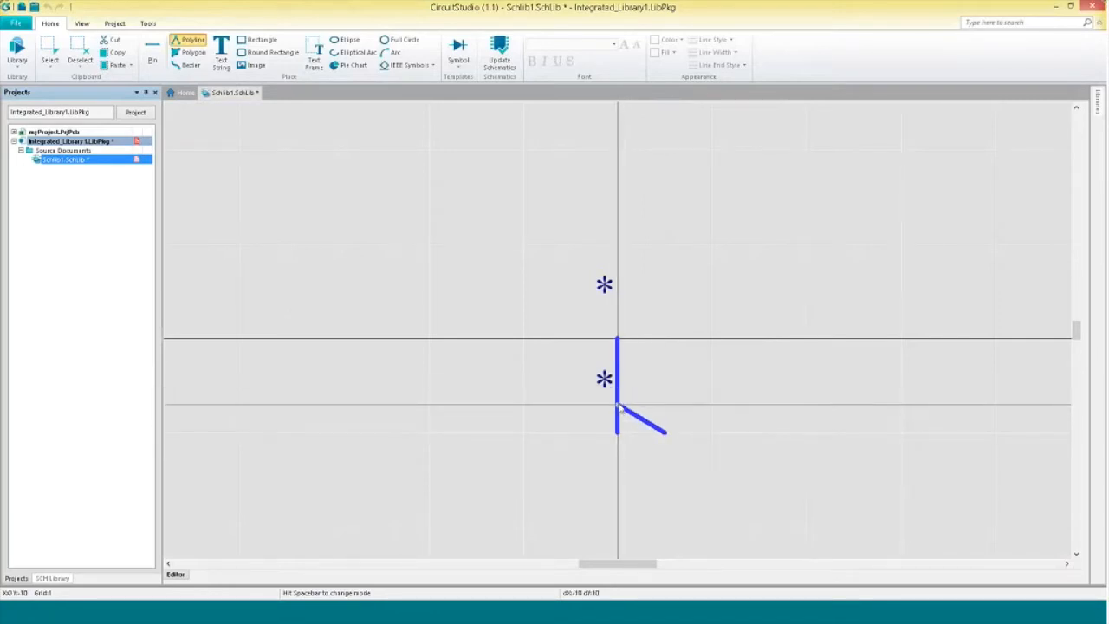
click(618, 405)
right_click(652, 388)
click(665, 338)
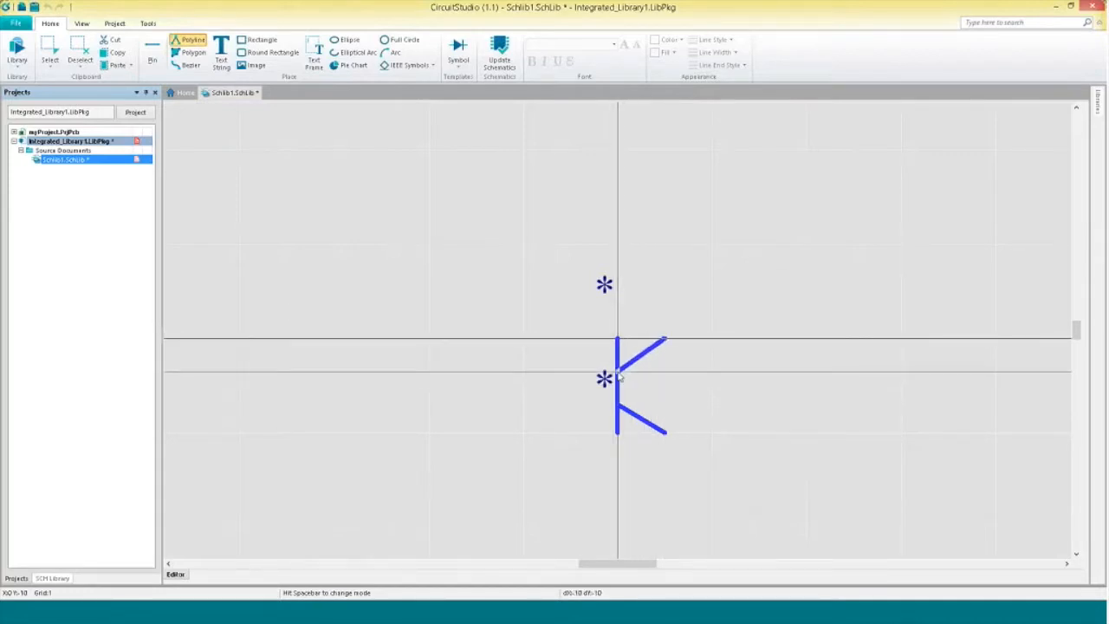
click(618, 365)
right_click(659, 381)
right_click(681, 392)
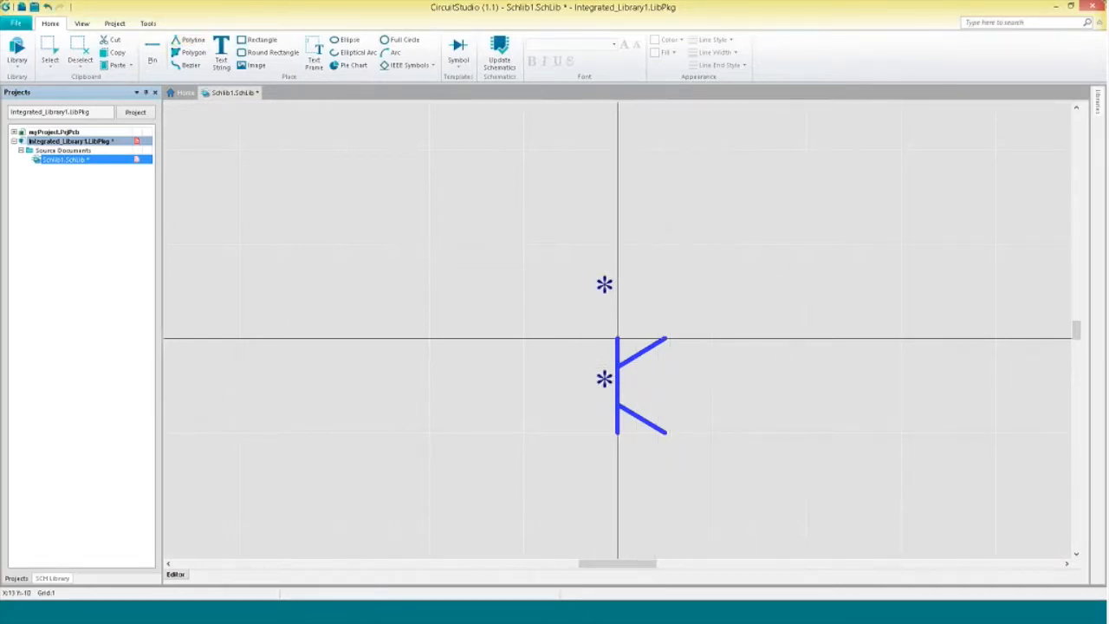
Draw a small triangular polygon as the emitter arrowhead at the outer end of the lower diagonal lead.
click(189, 52)
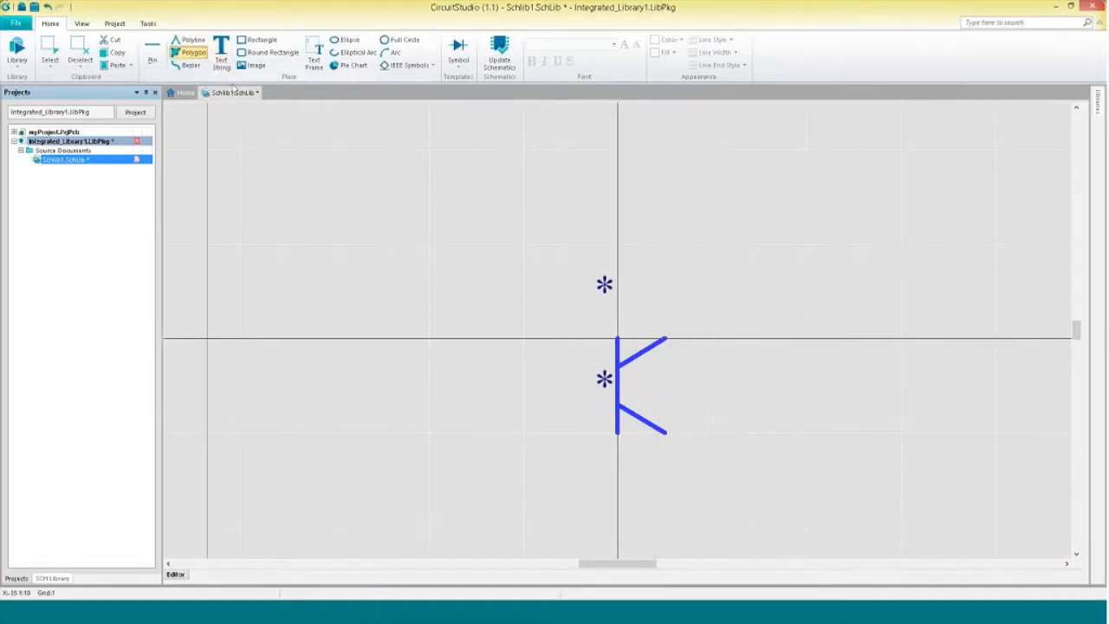
click(665, 433)
click(661, 419)
click(652, 433)
right_click(652, 434)
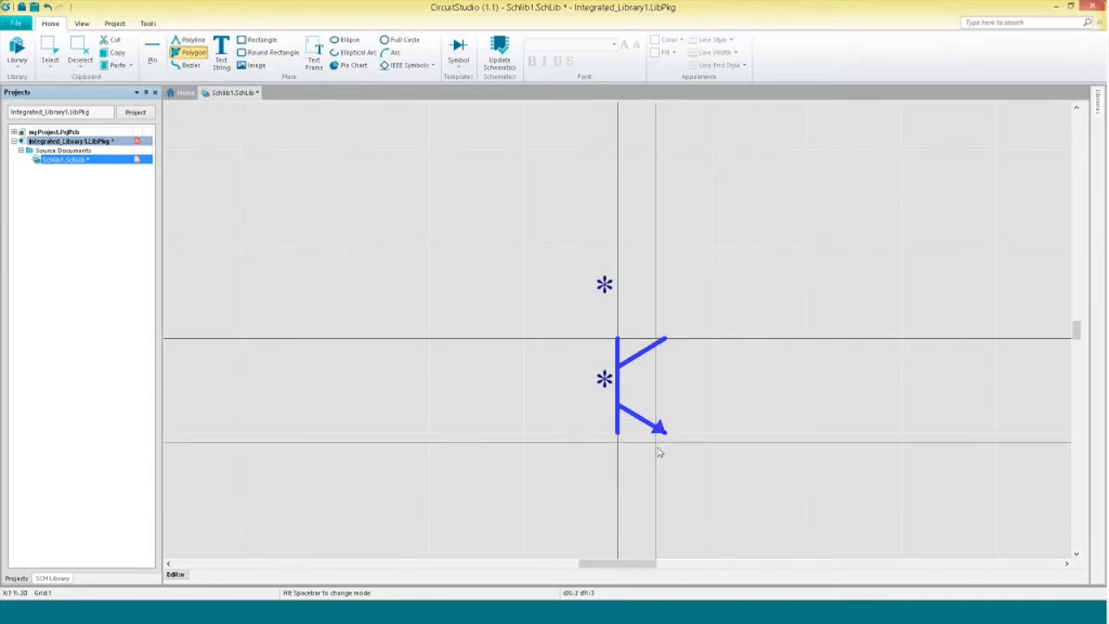
right_click(662, 448)
Move the arrowhead polygon one grid unit right and down so it covers the end of the lower diagonal lead.
ctrl+scroll(668, 446, up, 5)
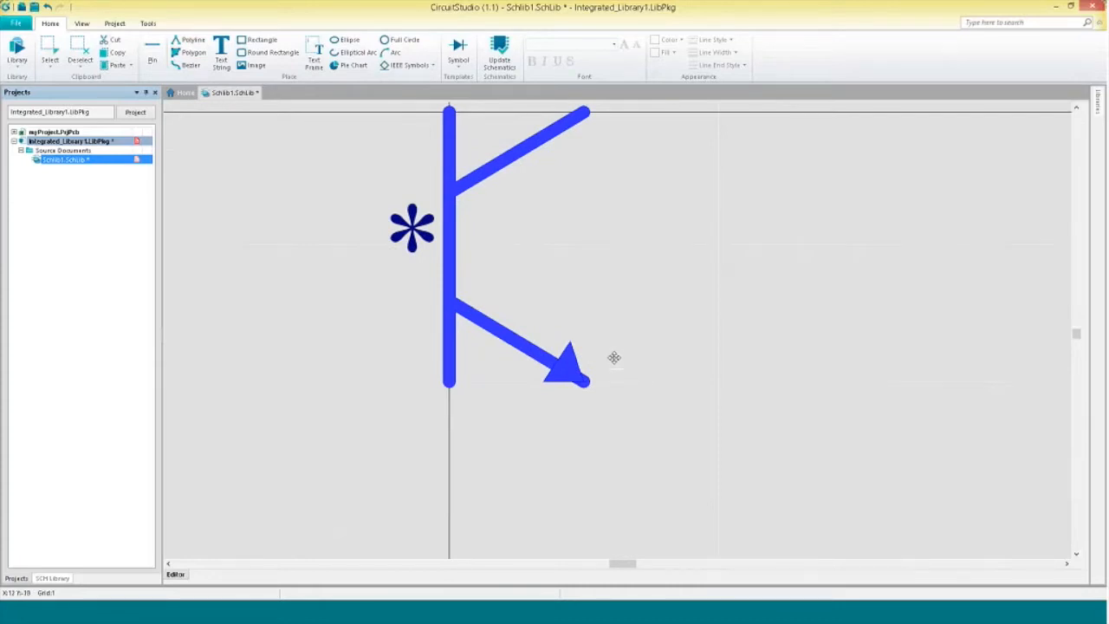
right_drag(483, 435, 564, 454)
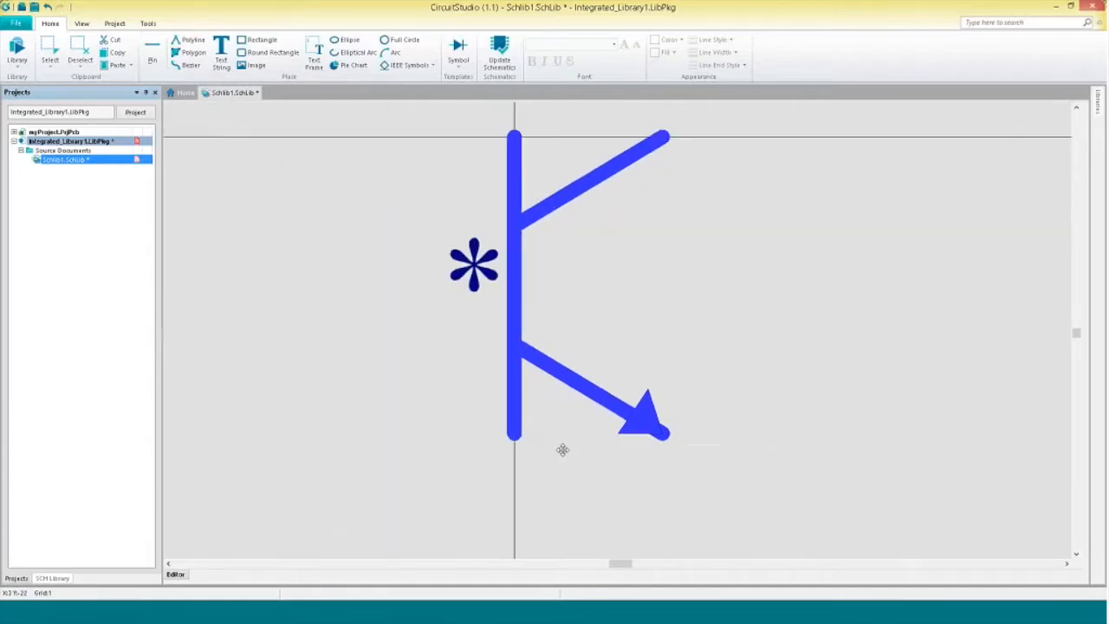
drag(640, 415, 651, 434)
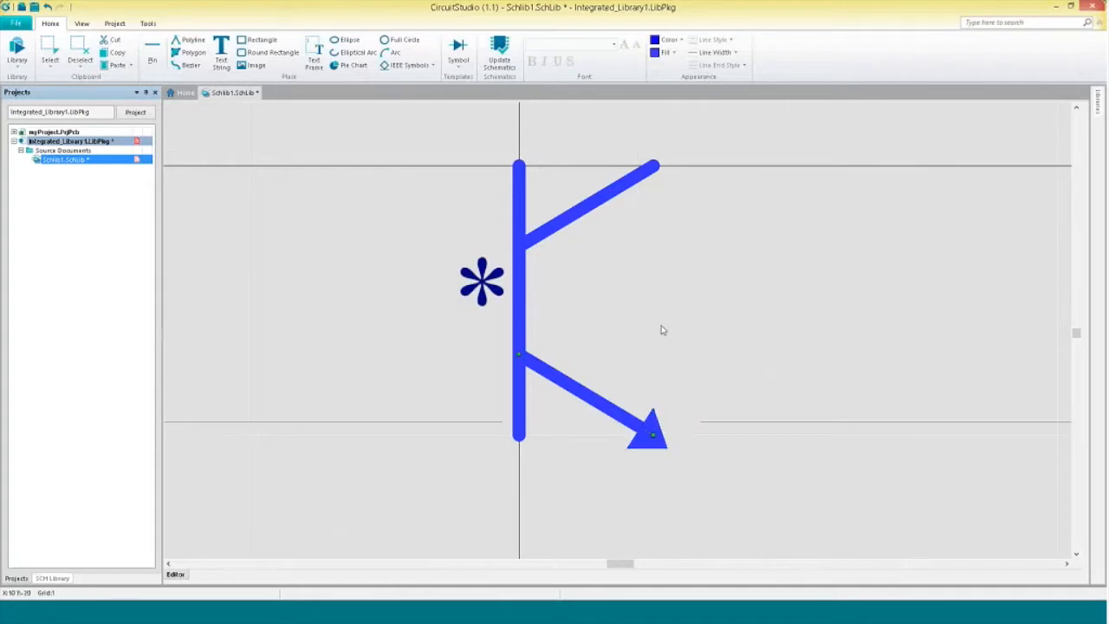
right_drag(661, 330, 597, 379)
ctrl+scroll(630, 345, down, 2)
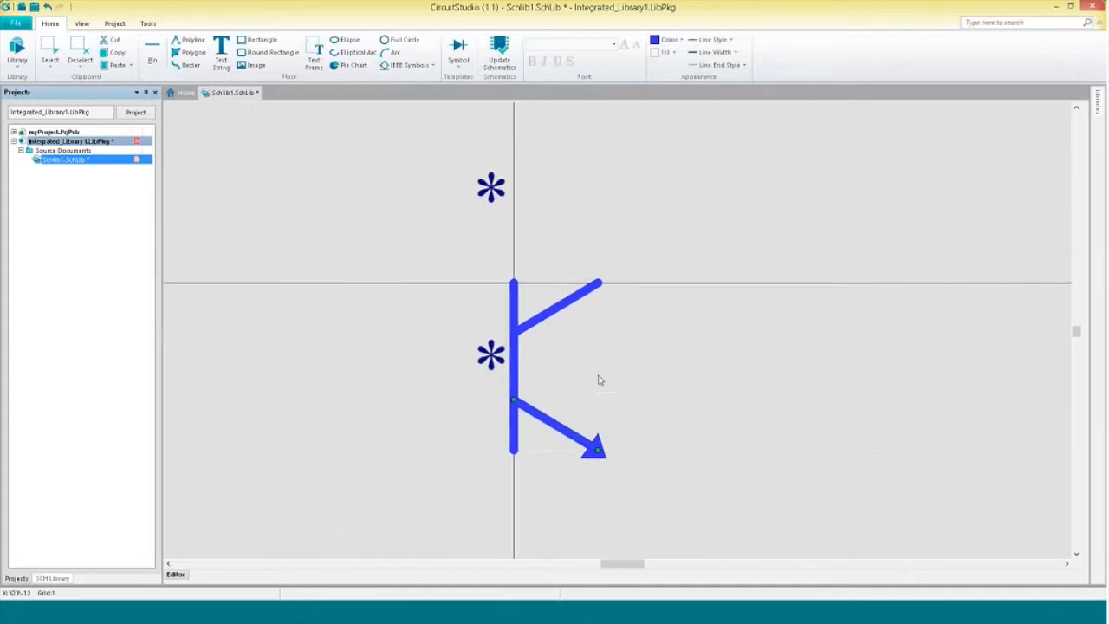
Show the component list of the schematic library.
click(82, 24)
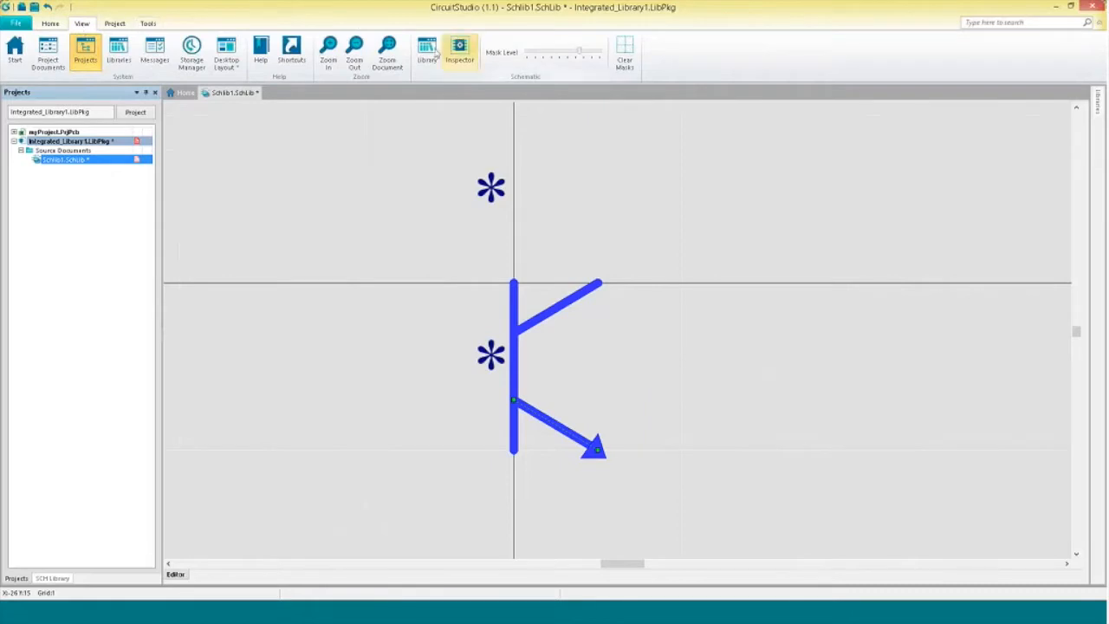
click(428, 52)
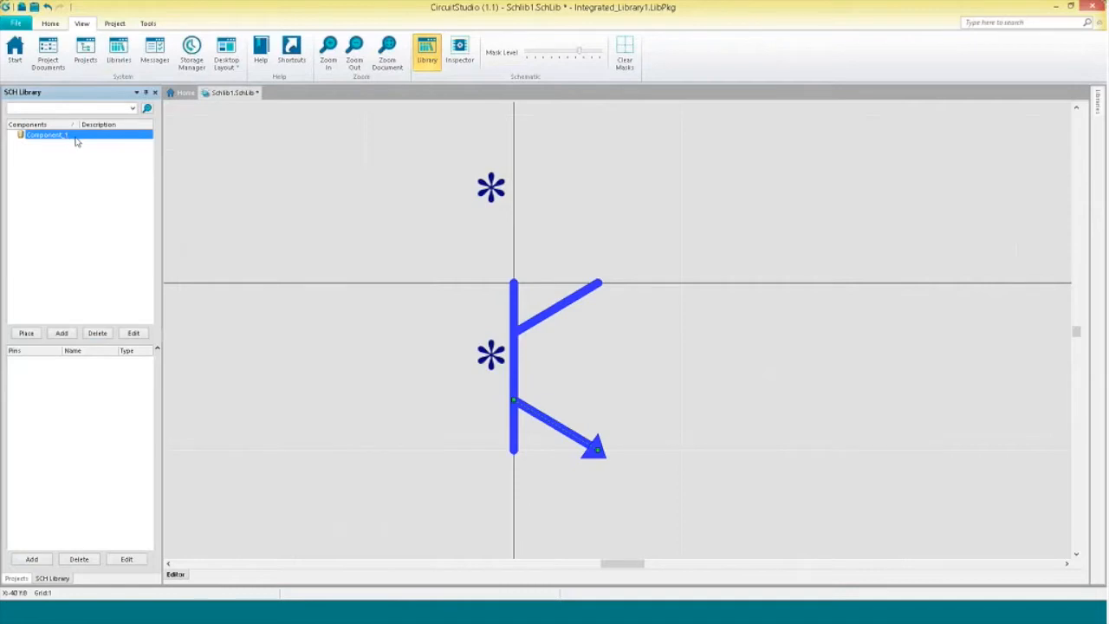
Add a new component with the default name Component_2 to the library and delete it again.
click(62, 333)
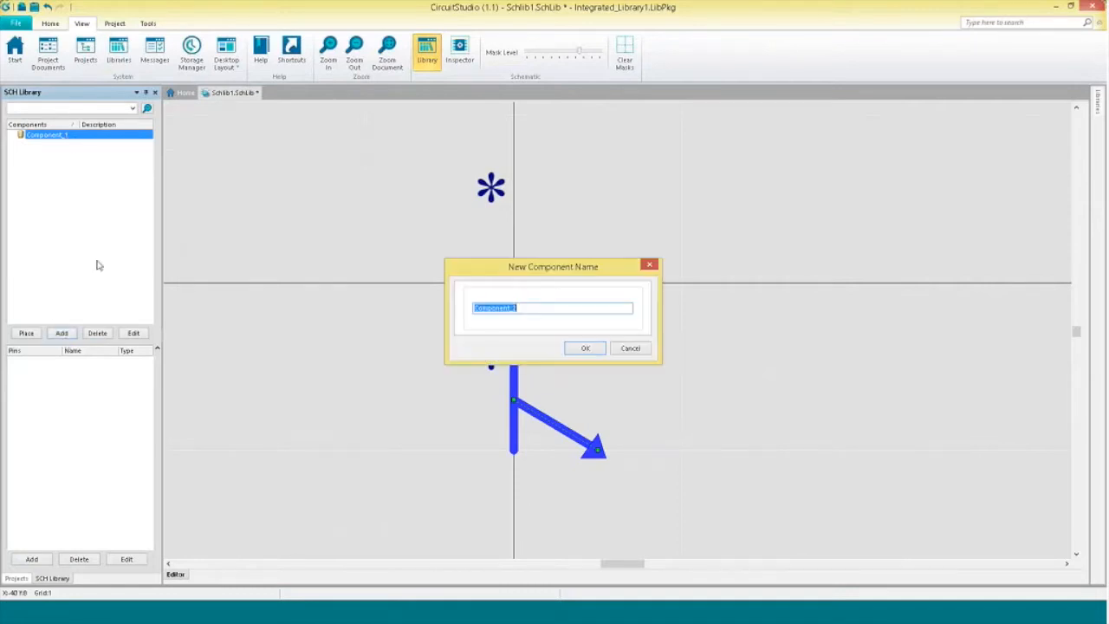
click(586, 349)
right_click(73, 147)
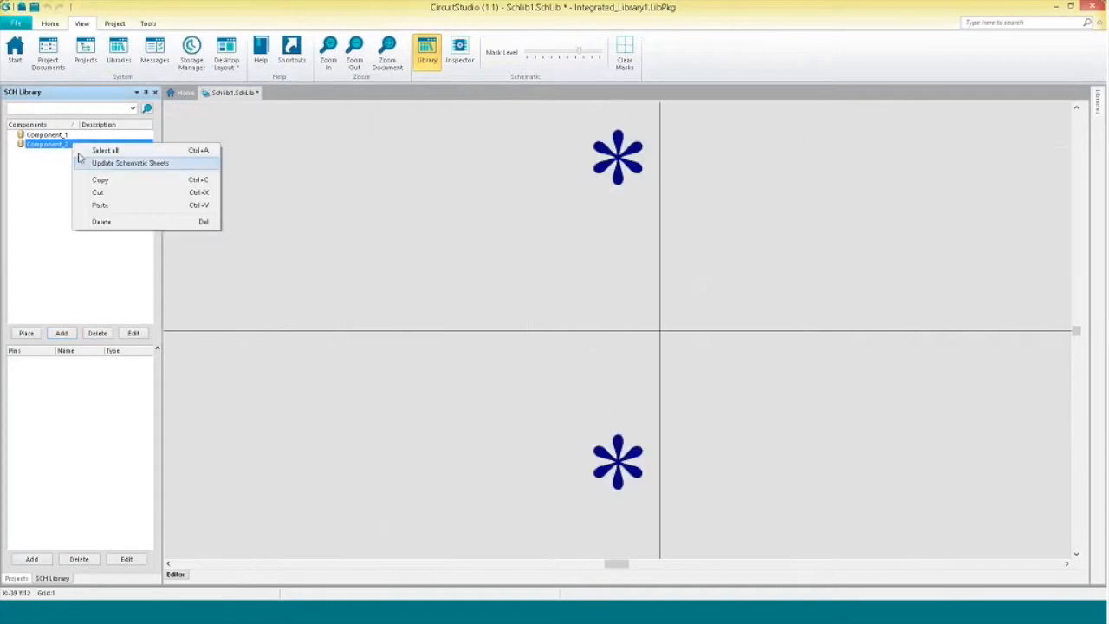
click(97, 221)
click(603, 327)
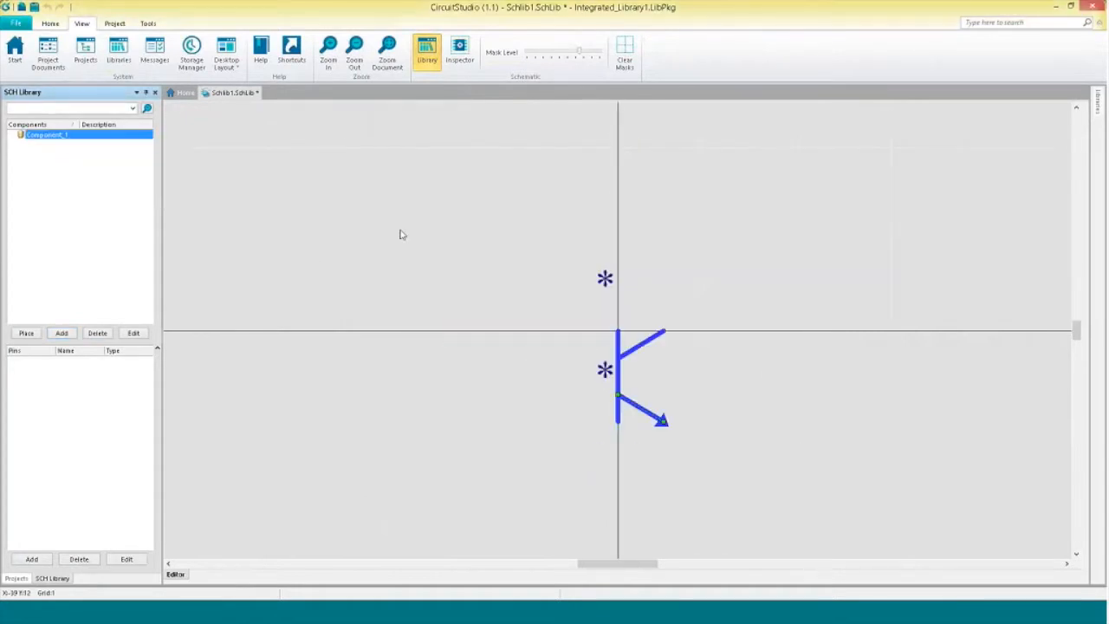
Set Component_1's symbol reference to NPN, its default designator to Q? and its default comment to NPN.
double_click(75, 137)
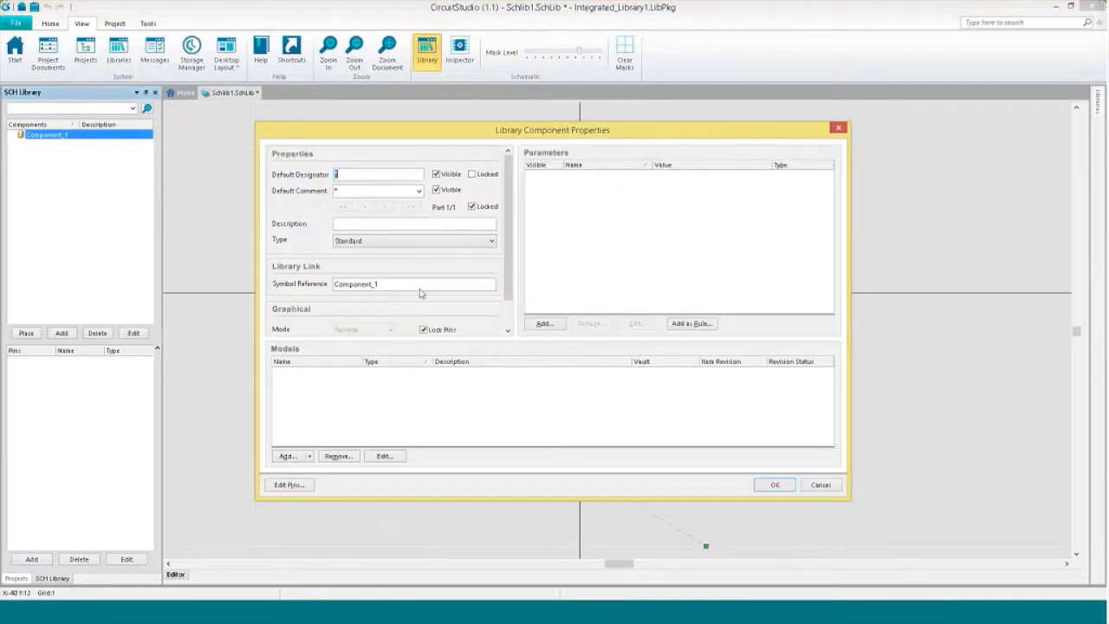
key(ctrl+a)
text(NPN)
double_click(346, 173)
text(Q?)
key(Tab)
text(NPN)
Enter "Transistor, NPN Generic" as the component's description.
right_click(342, 221)
click(440, 225)
text(Transi)
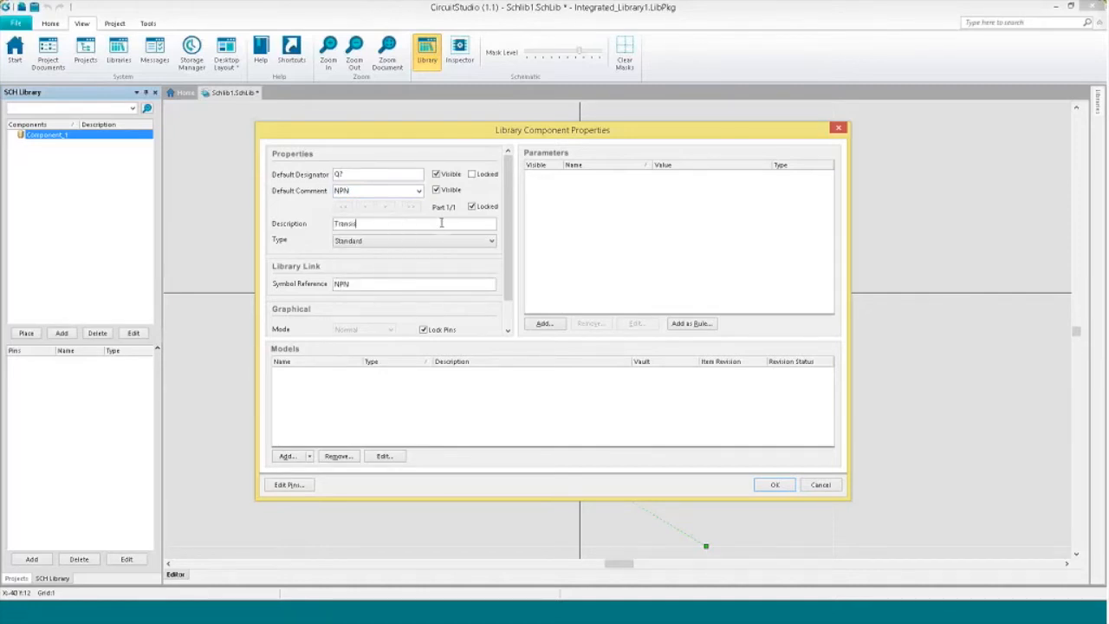
text(stor, NPN Generic)
Add a string parameter named Frequency with the value 250mhz to the component.
click(543, 324)
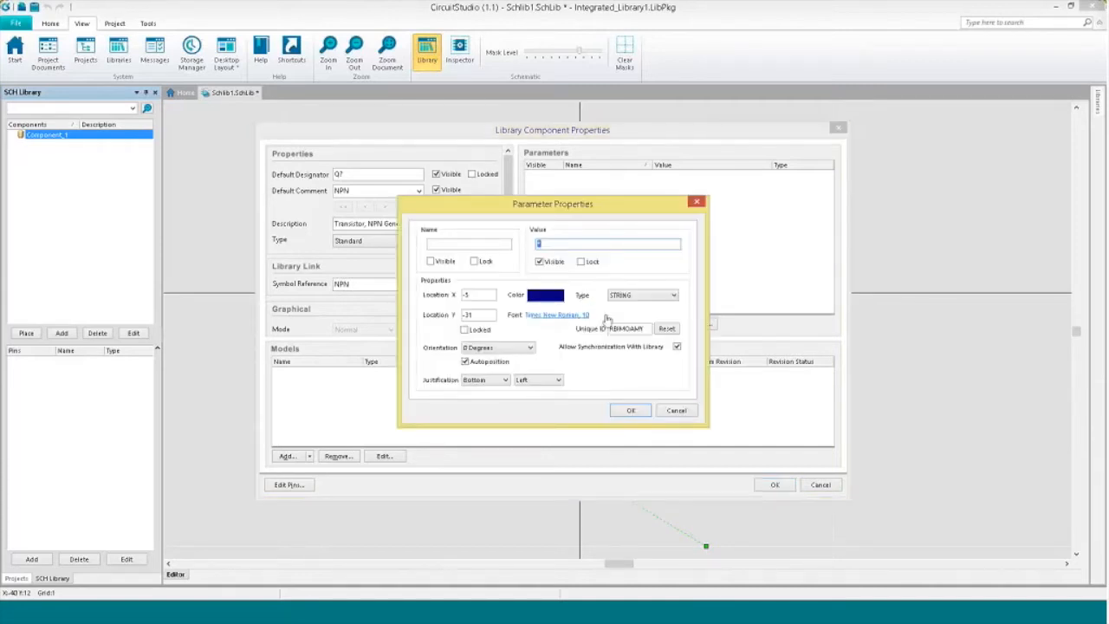
click(476, 245)
text(Frequency)
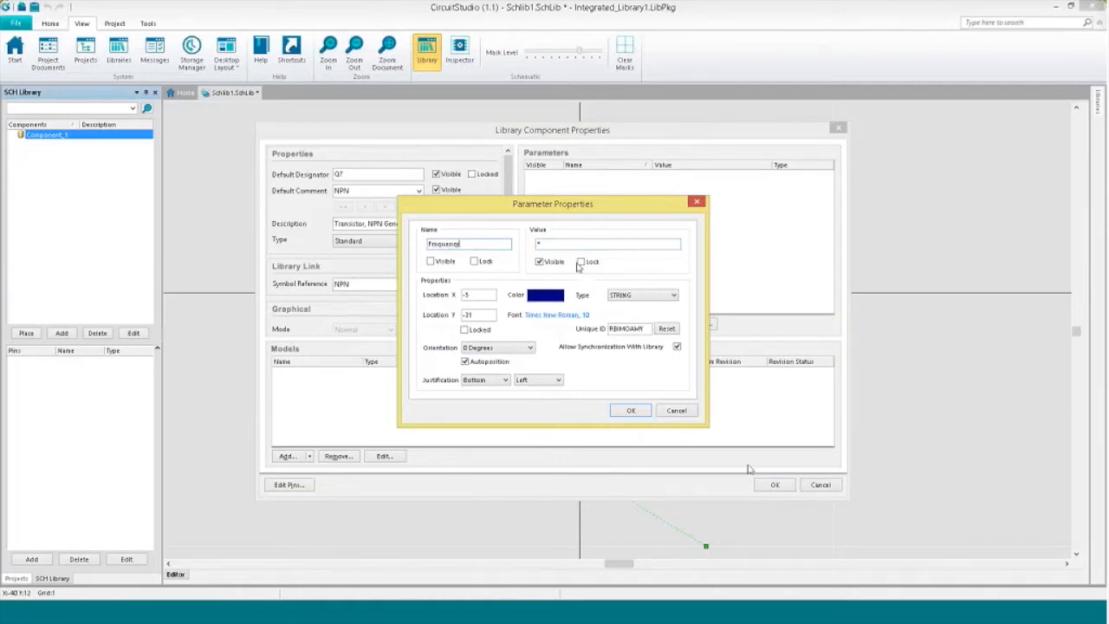
key(Tab)
text(250mhz)
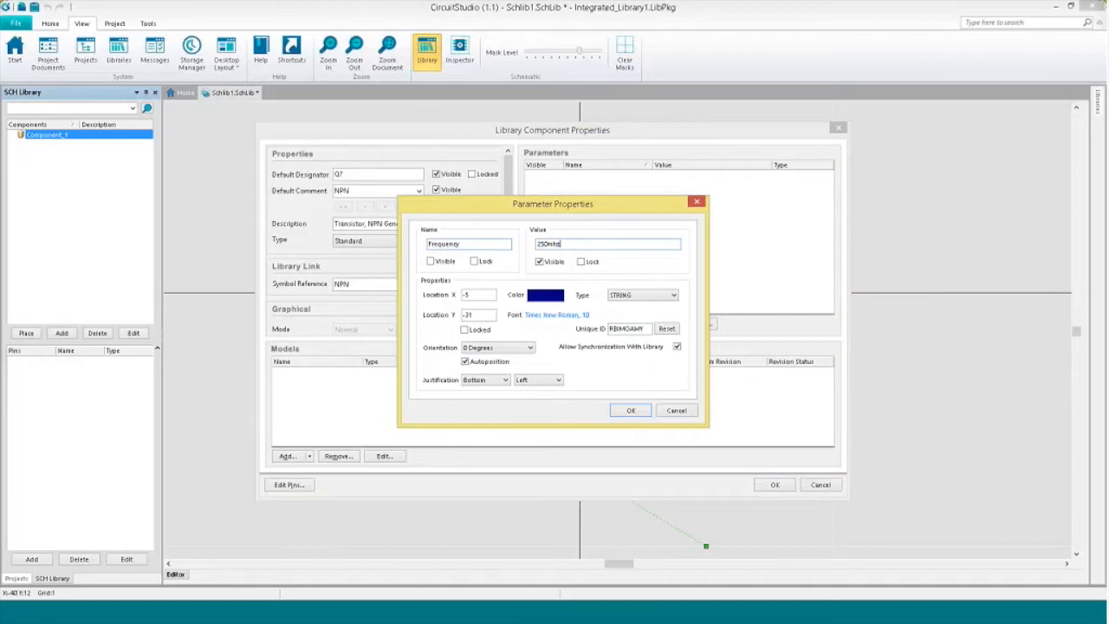
click(637, 413)
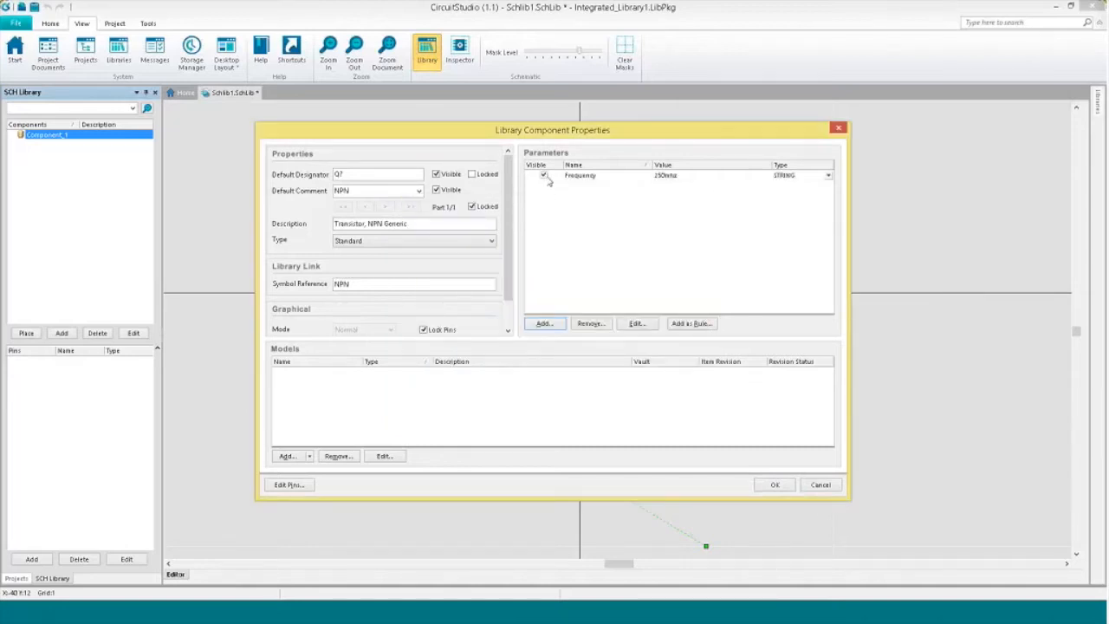
Hide the Frequency parameter and the default comment on the symbol.
click(544, 176)
click(436, 189)
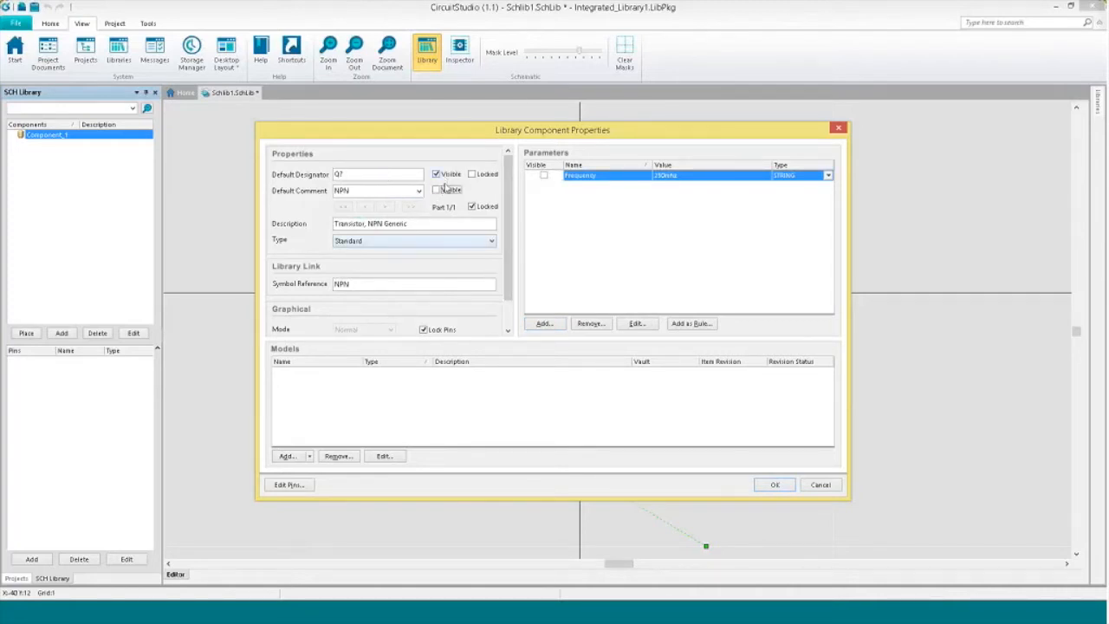
click(289, 457)
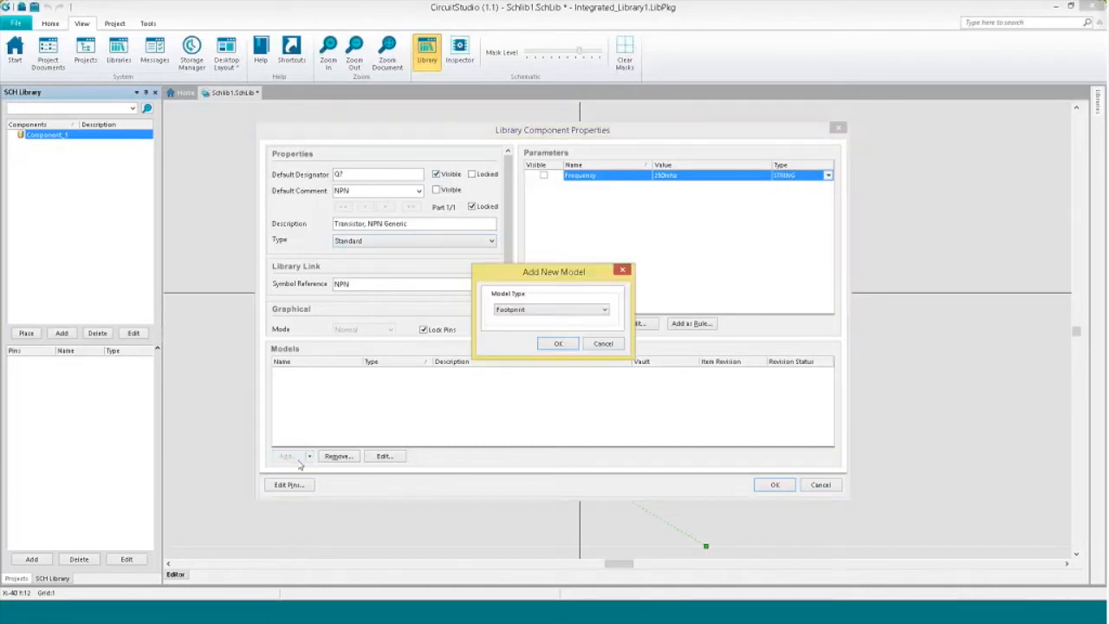
click(559, 314)
click(555, 320)
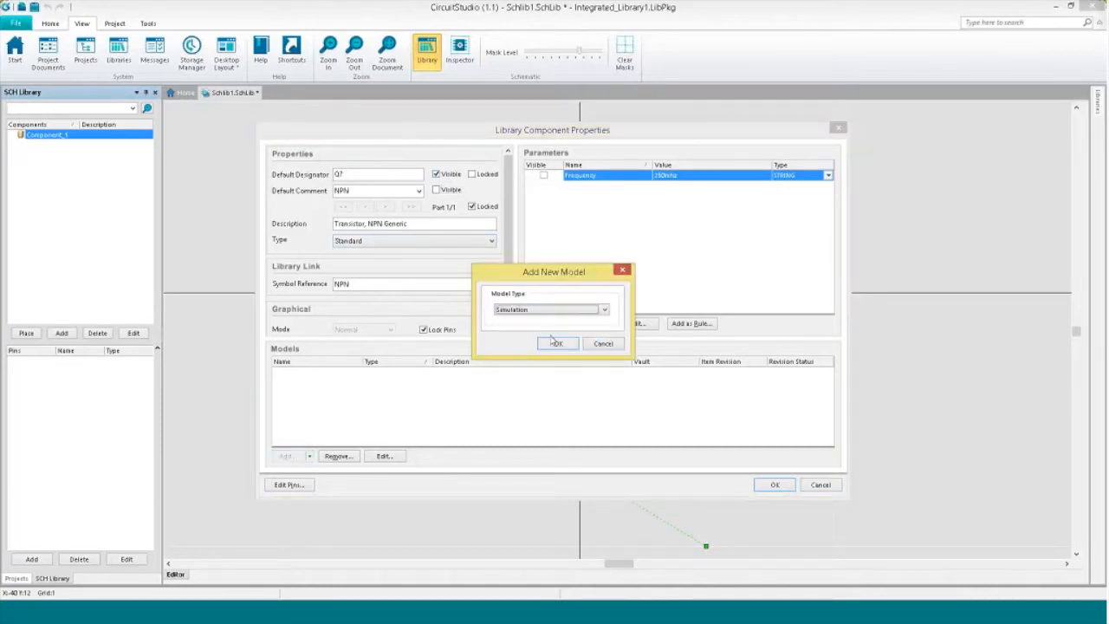
click(606, 345)
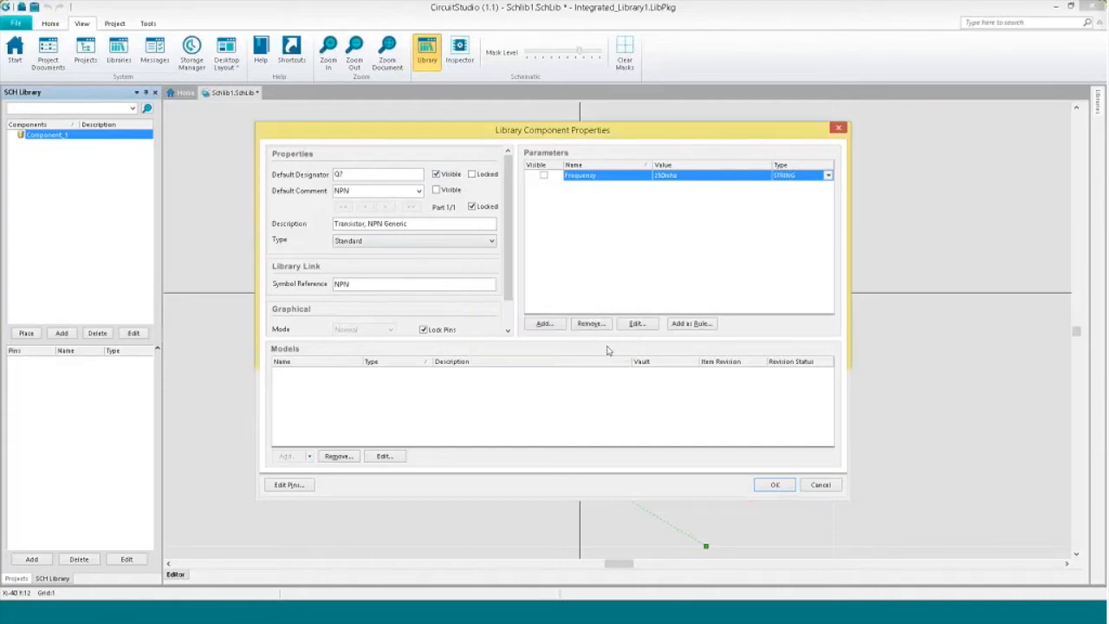
Apply the edited library component properties to the transistor symbol.
click(775, 485)
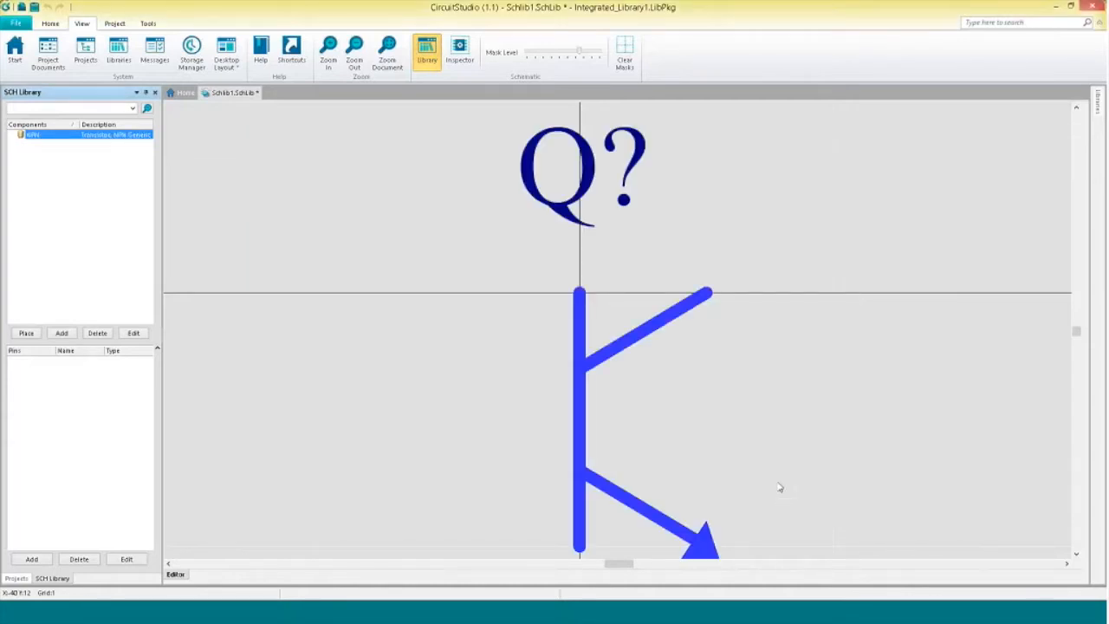
ctrl+scroll(748, 443, down, 3)
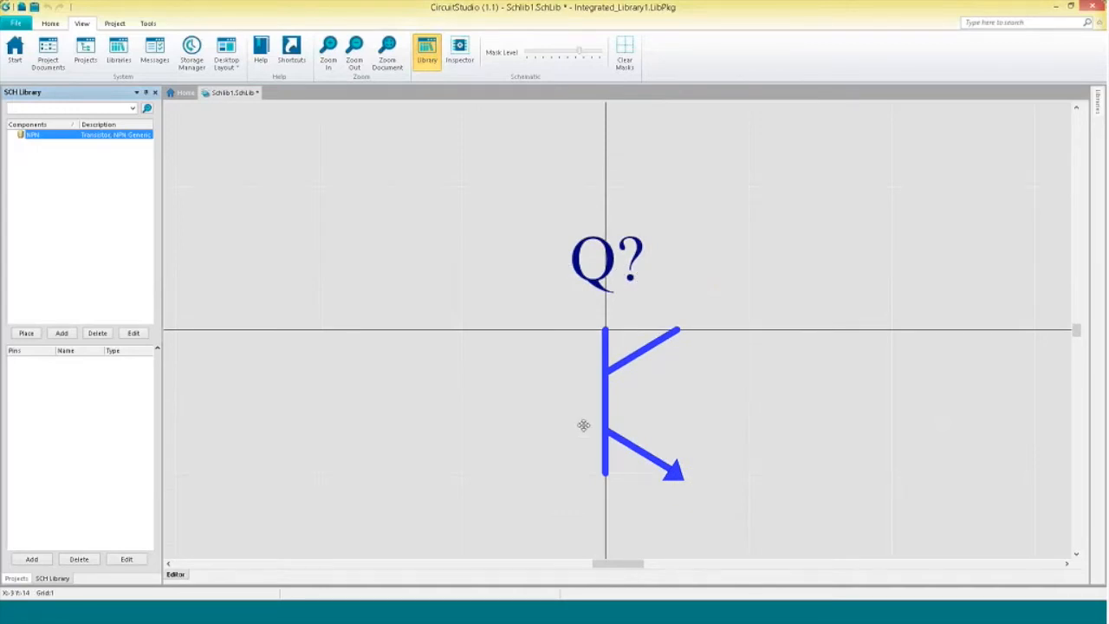
click(52, 24)
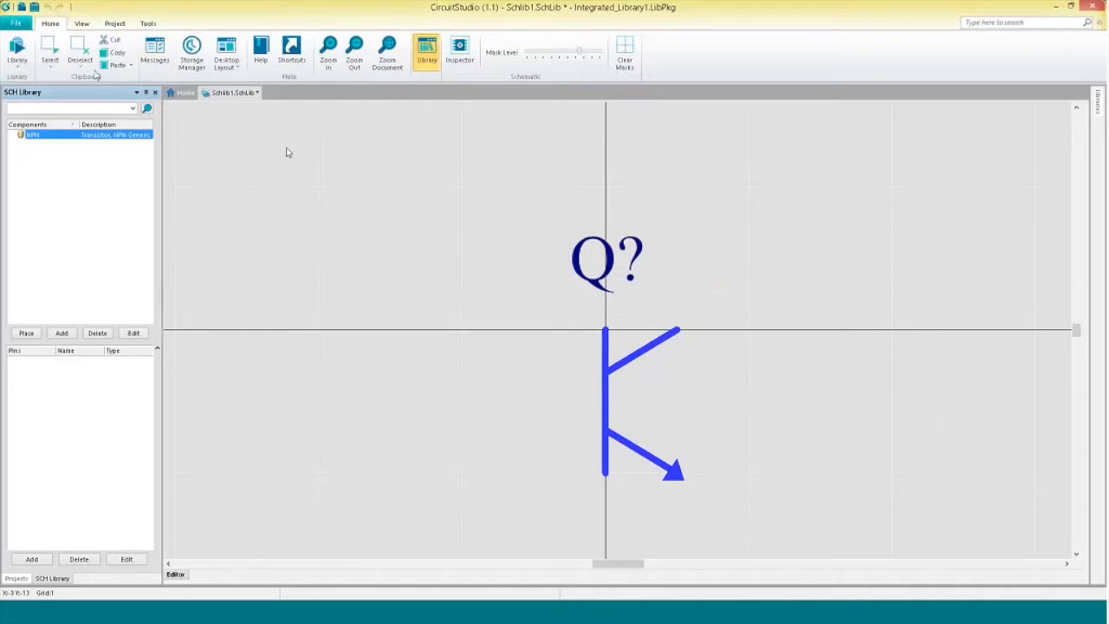
click(152, 54)
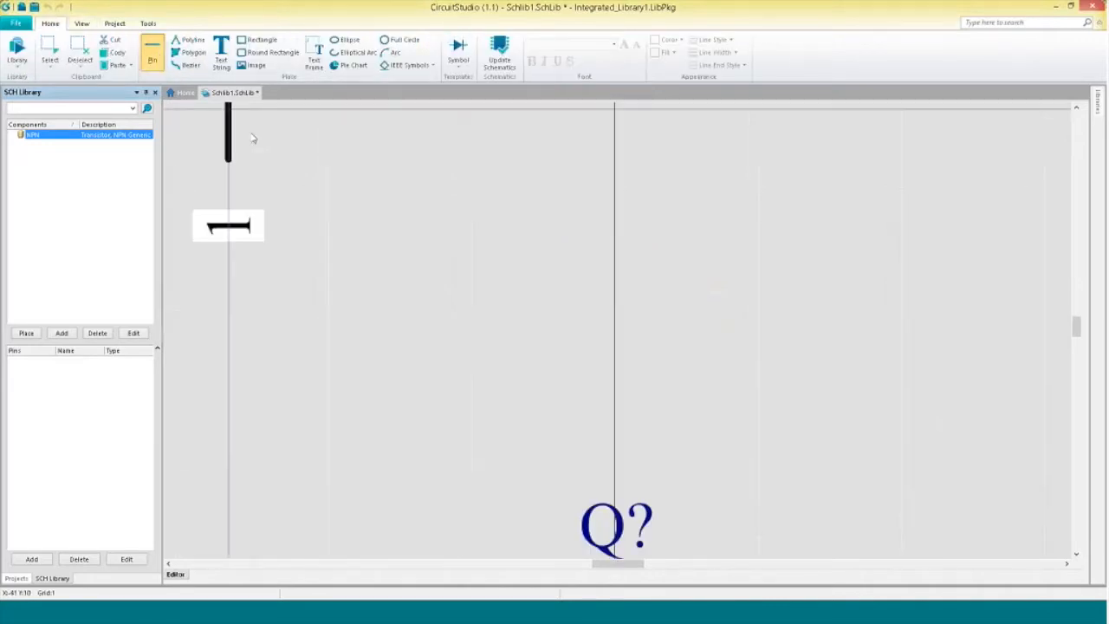
right_drag(370, 211, 355, 88)
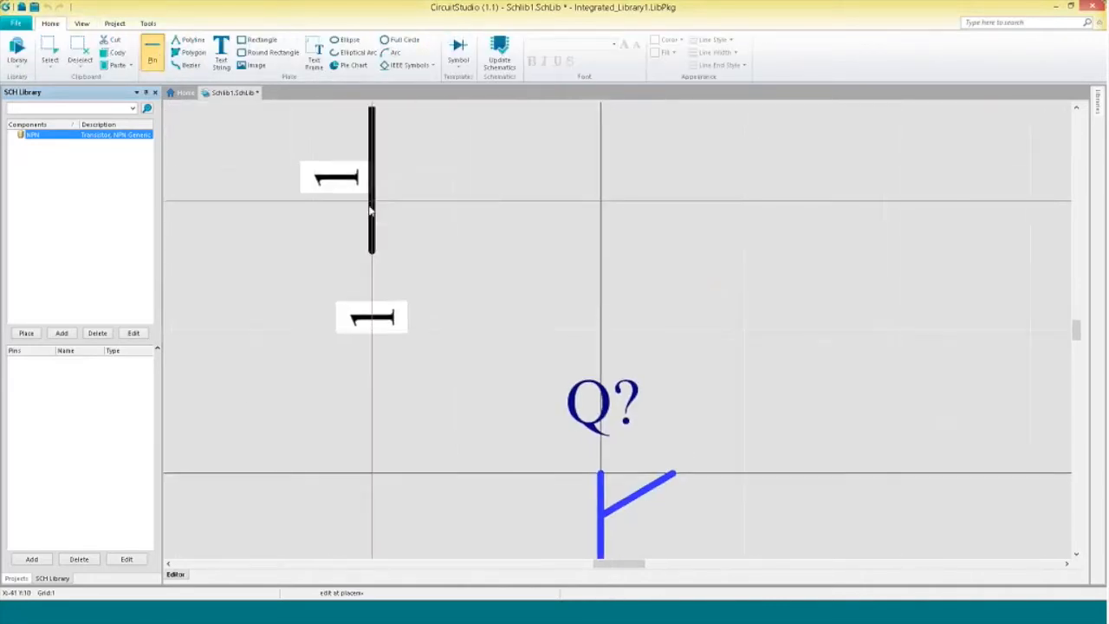
right_drag(456, 201, 442, 94)
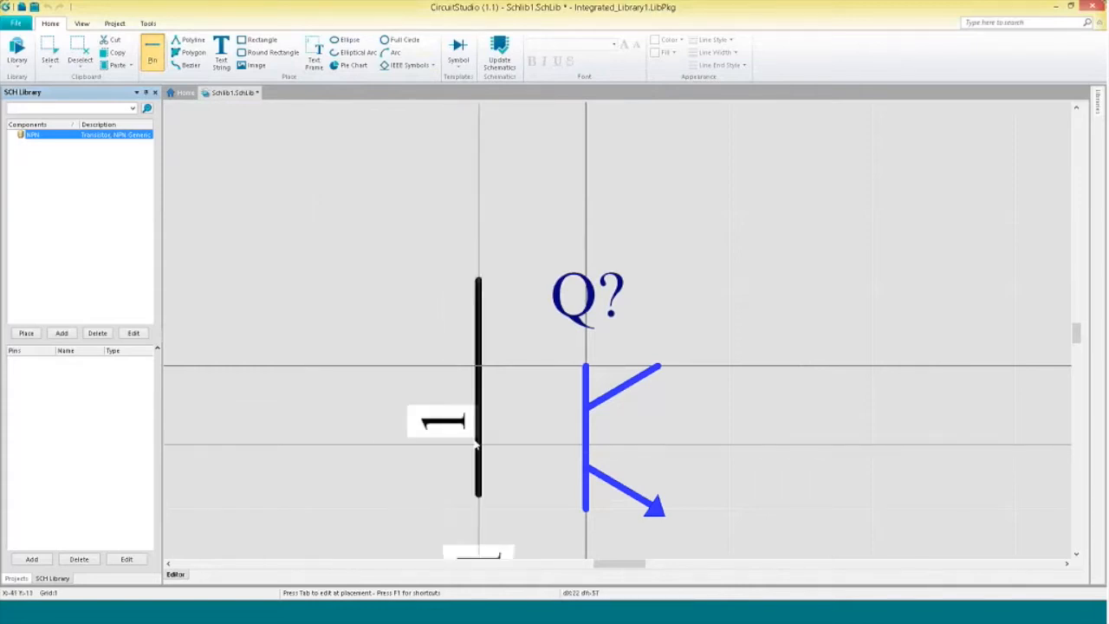
Set the library editor's snap grid to 10 in the document options.
right_click(430, 434)
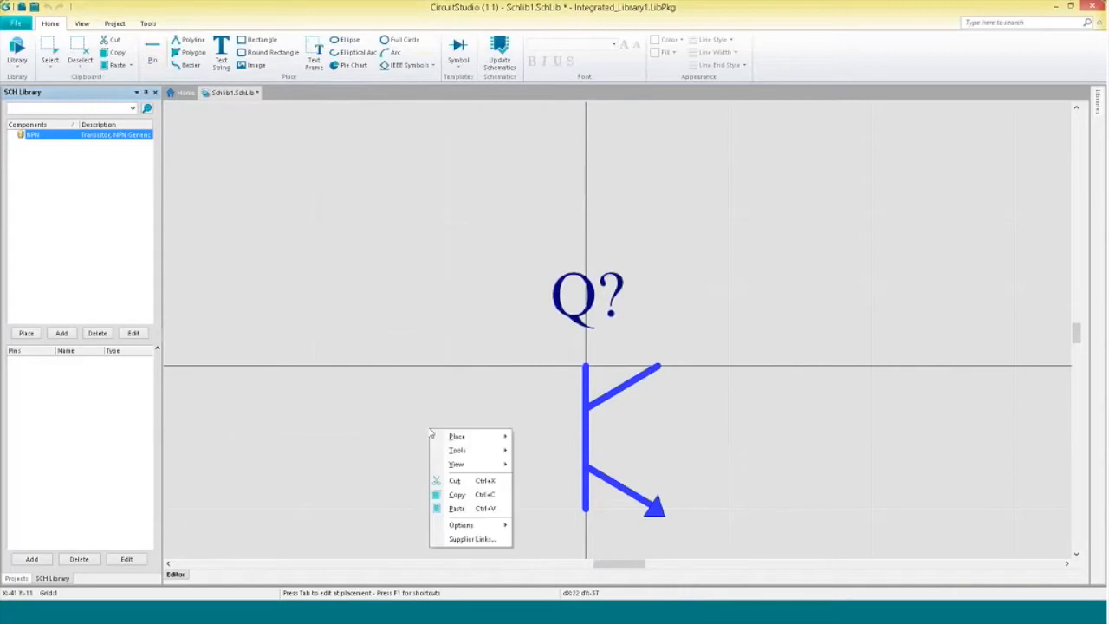
mouse_move(493, 527)
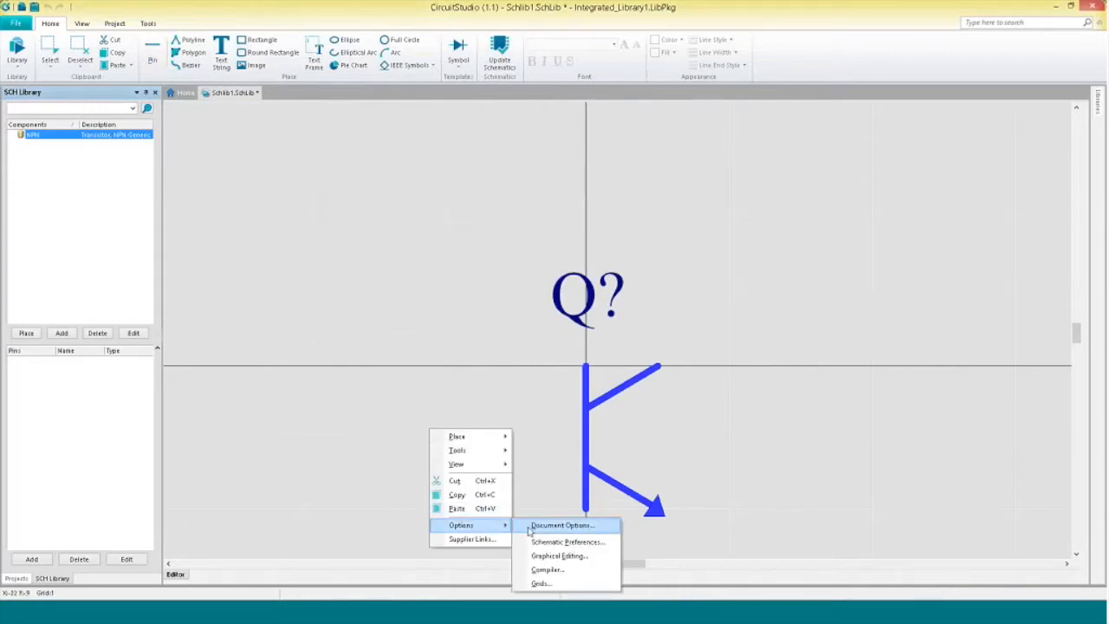
click(561, 525)
double_click(692, 321)
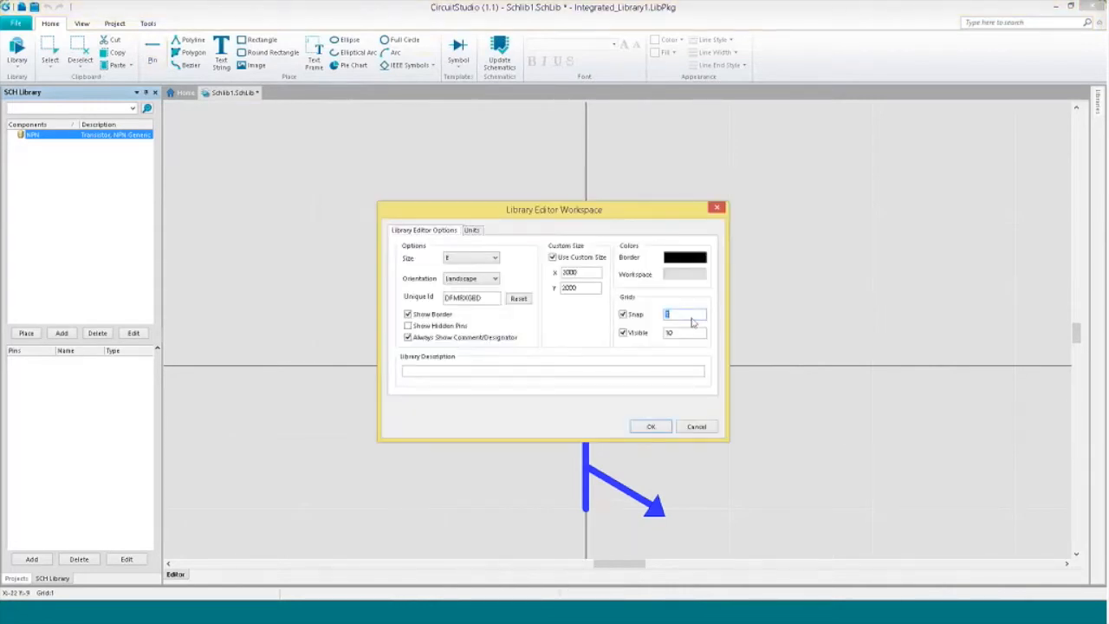
text(10)
click(651, 427)
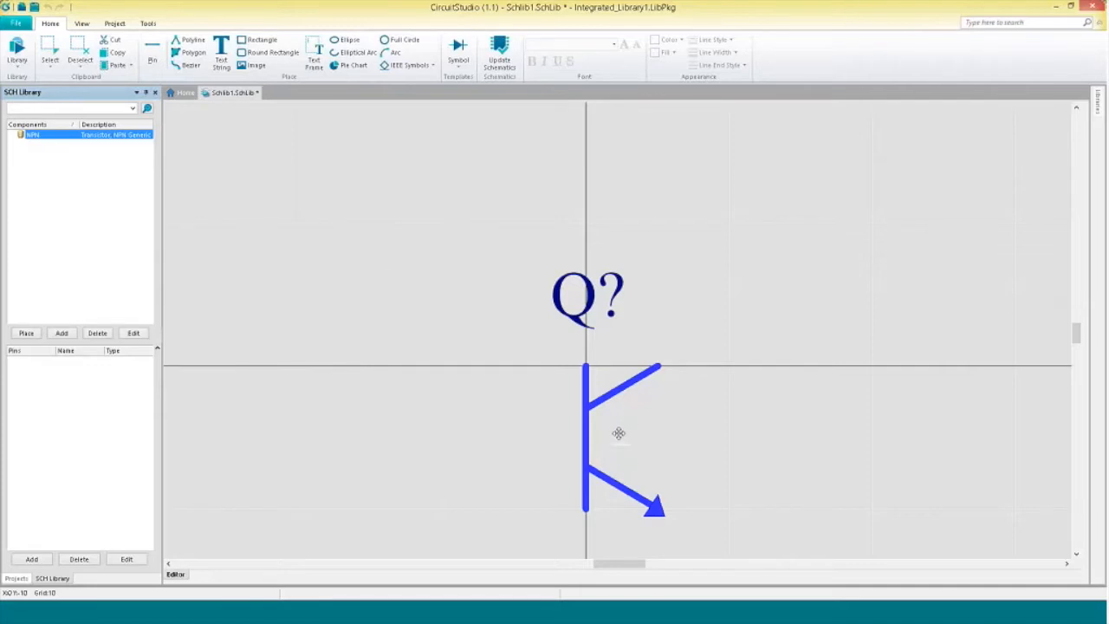
Place pin 1 horizontally, running outward from the middle of the transistor's vertical base bar.
click(152, 56)
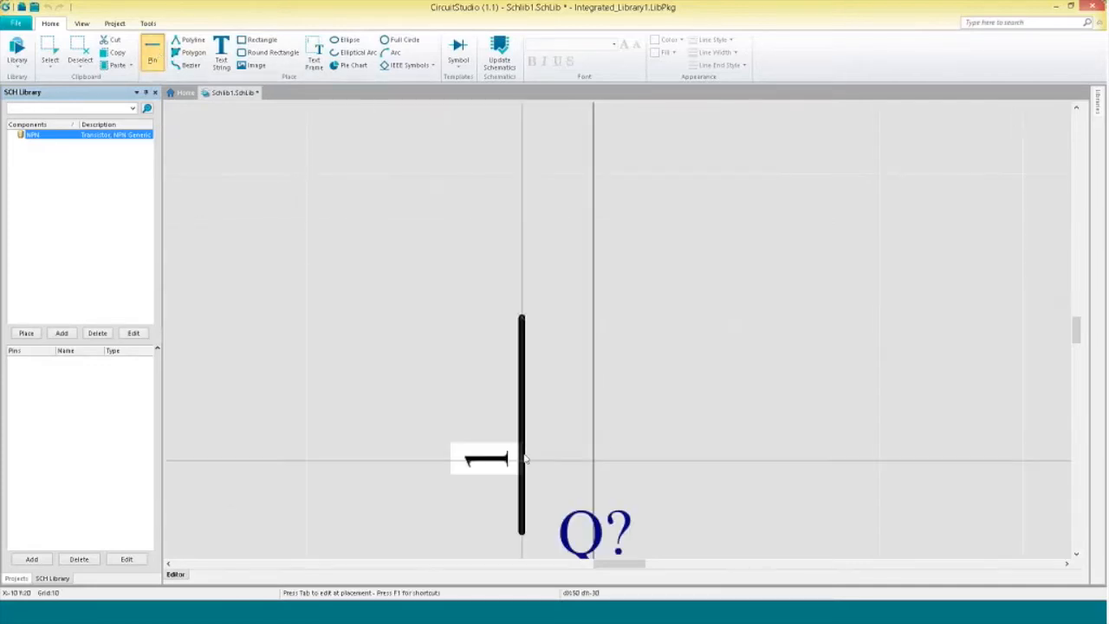
right_drag(512, 315, 503, 239)
right_drag(537, 391, 492, 272)
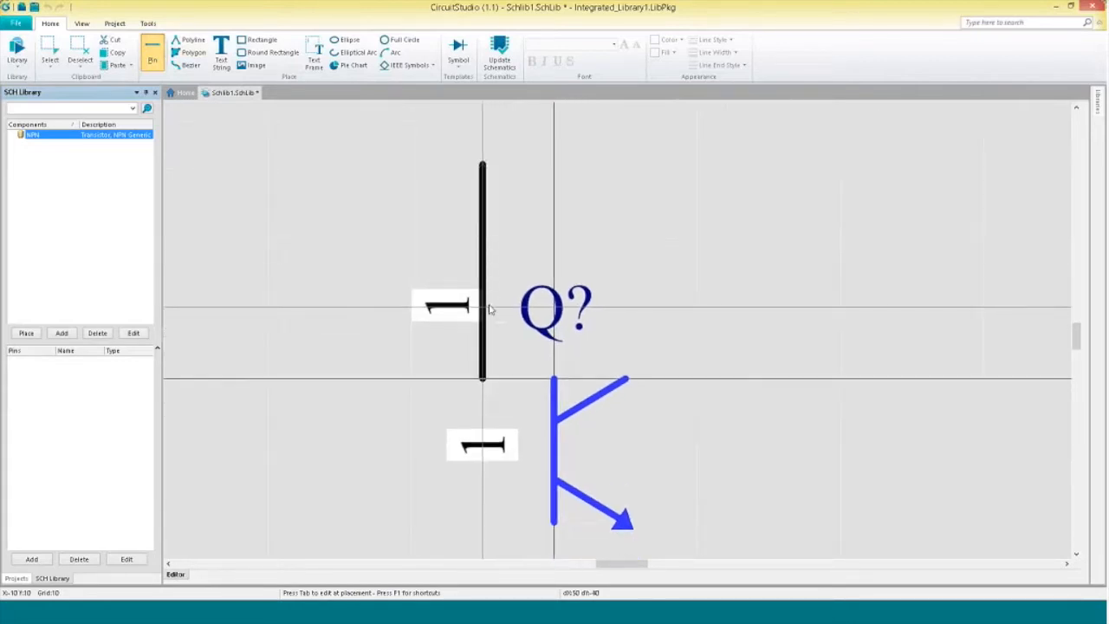
key(Tab)
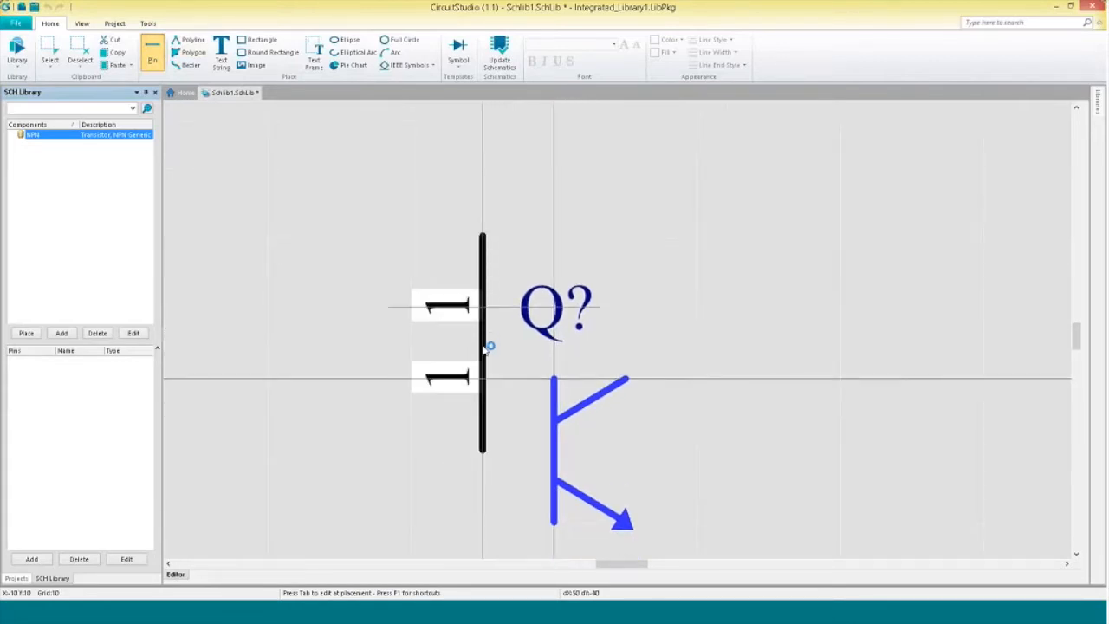
key(space)
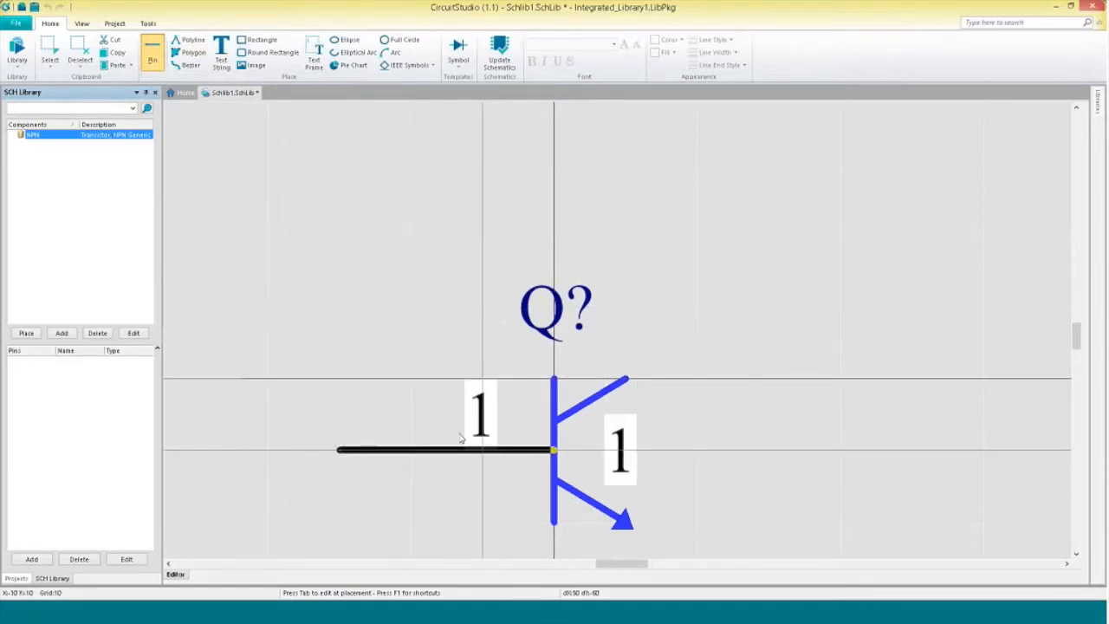
click(461, 439)
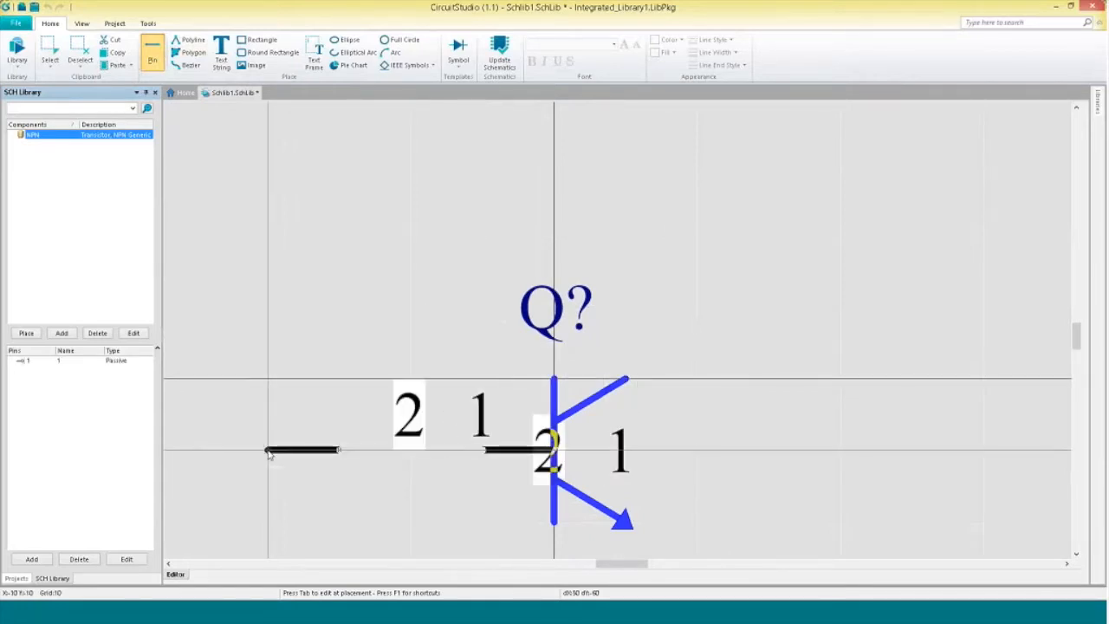
key(Escape)
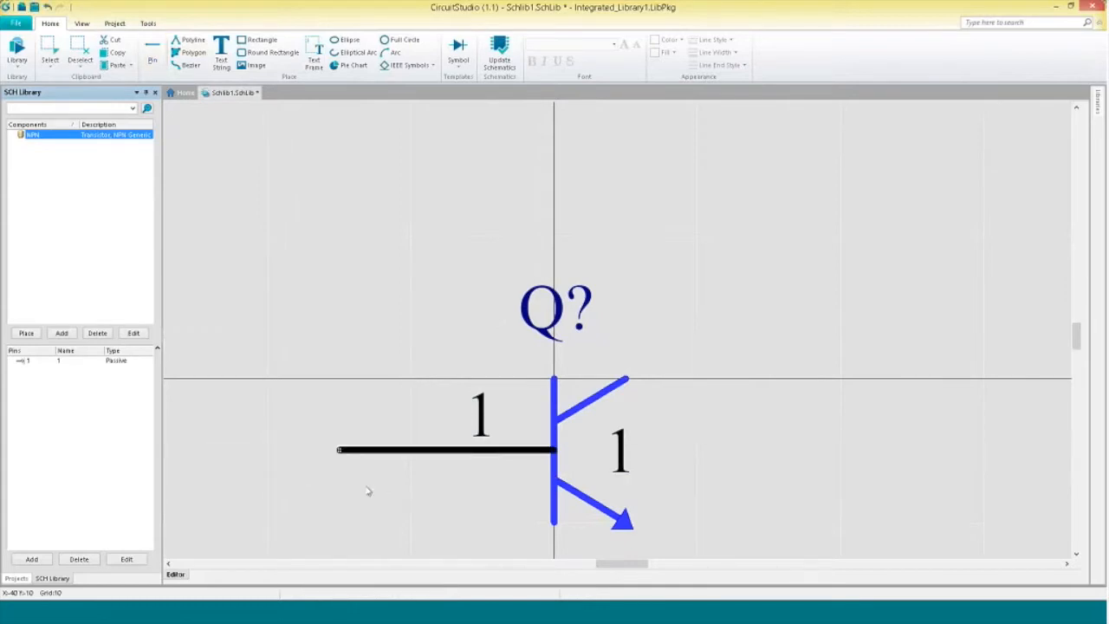
Place pin 2 vertically, running downward from the tip of the emitter arrow.
ctrl+scroll(368, 492, up, 3)
right_drag(366, 243, 508, 590)
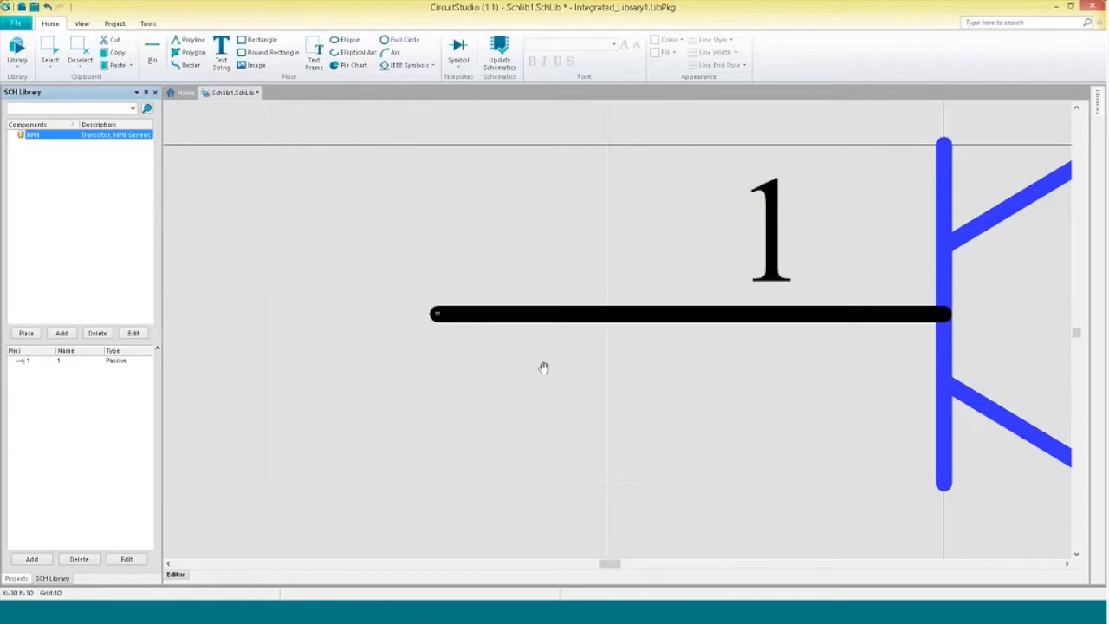
right_drag(543, 366, 391, 377)
ctrl+scroll(505, 382, down, 5)
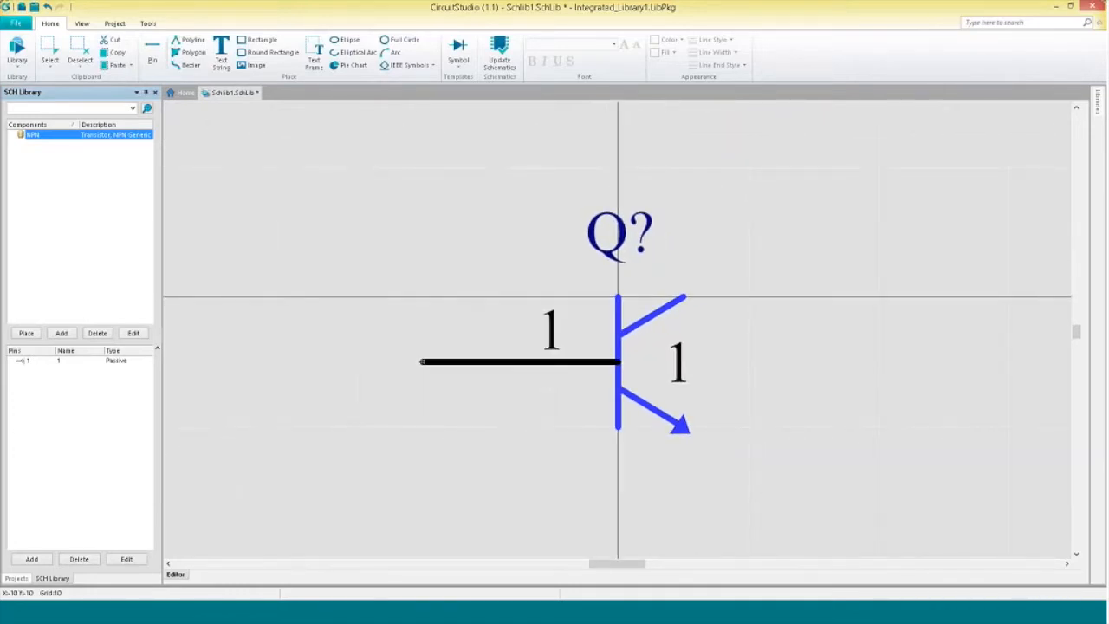
click(151, 52)
right_drag(368, 319, 246, 257)
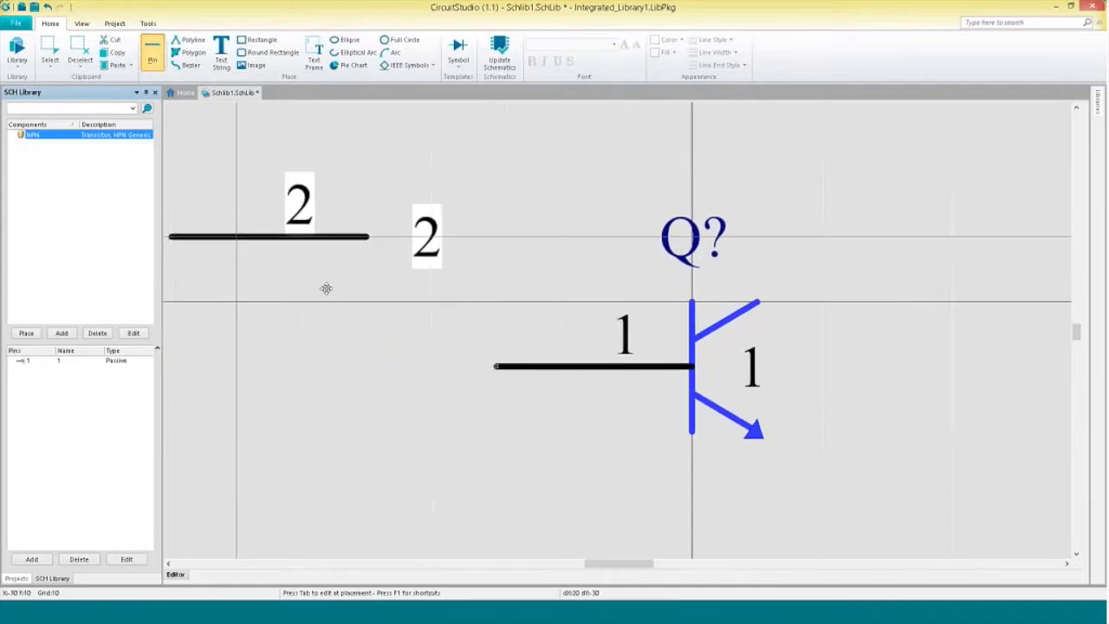
right_drag(406, 305, 367, 275)
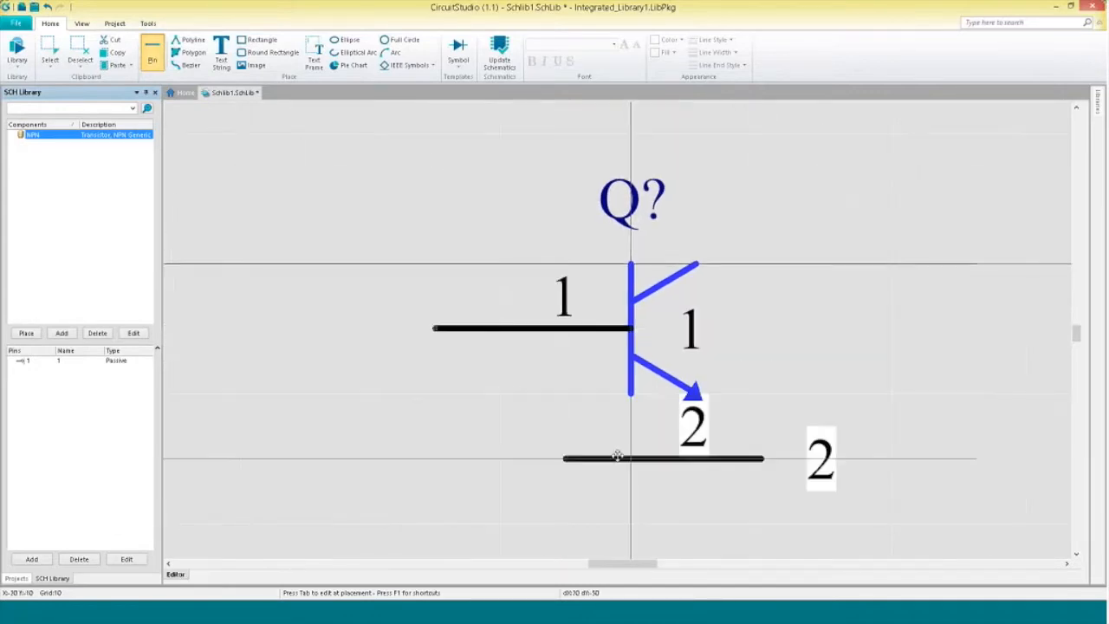
key(space)
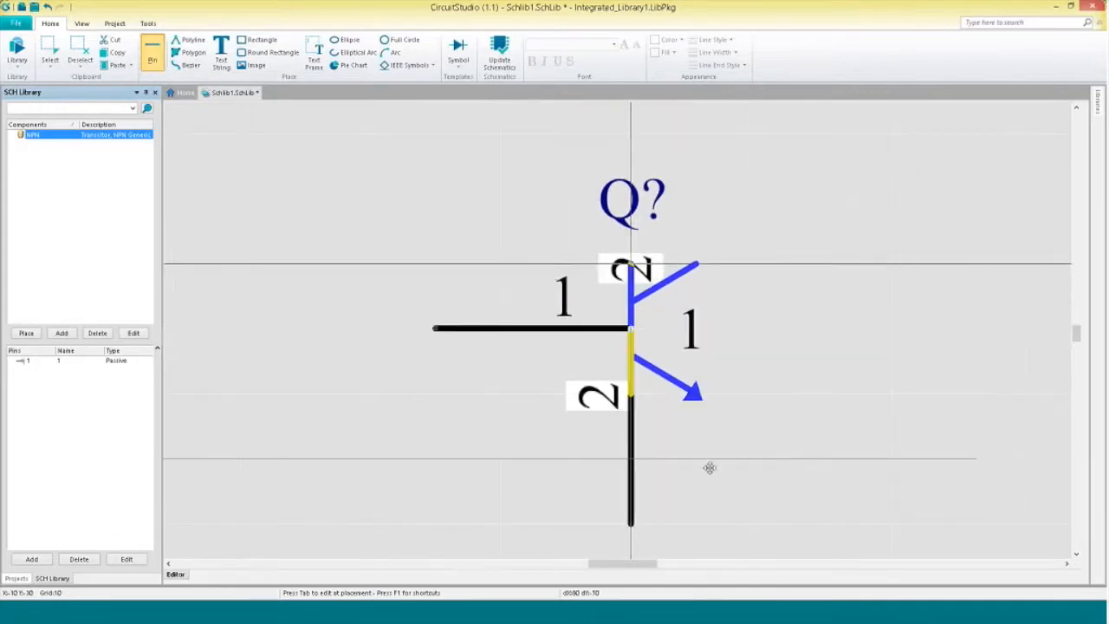
click(703, 504)
Place pin 3 vertically, running upward from the end of the collector line, and end pin placement.
key(space)
key(space)
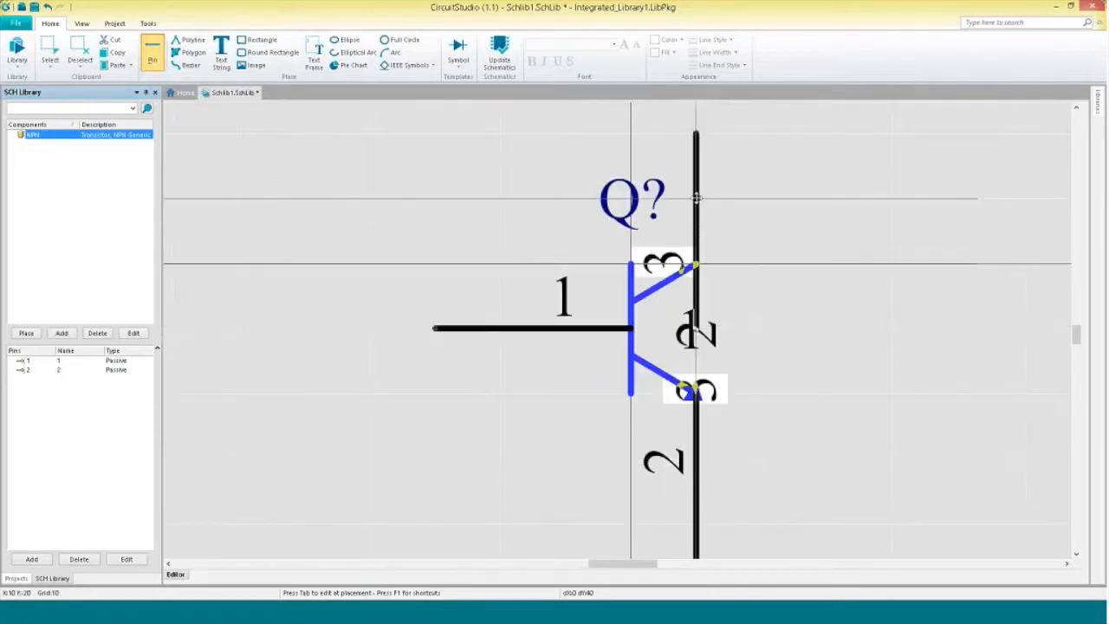
click(696, 263)
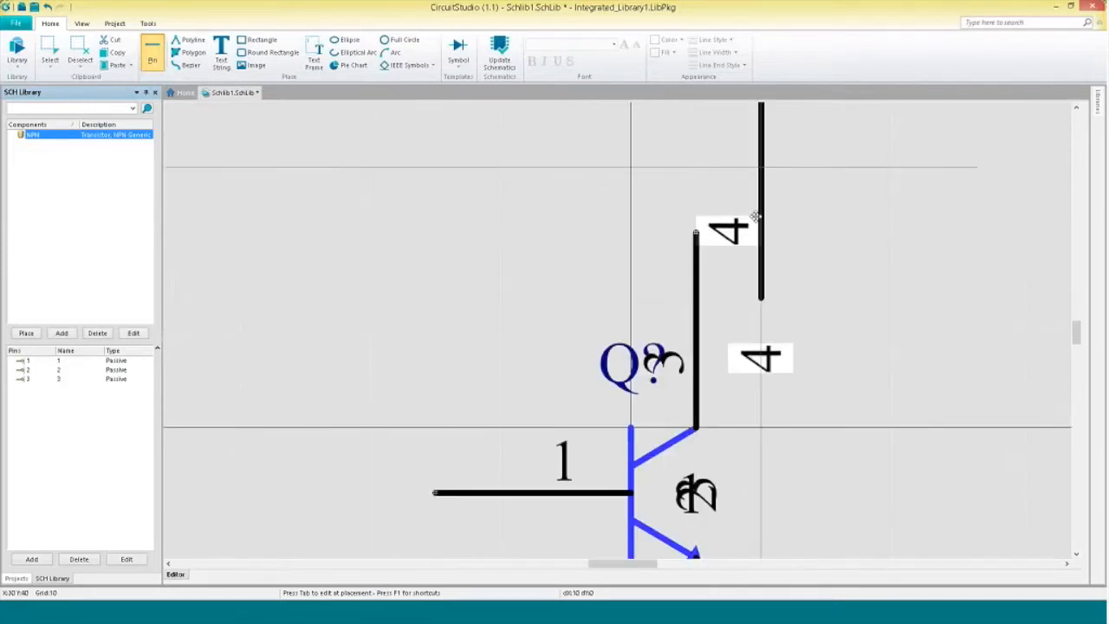
right_click(754, 226)
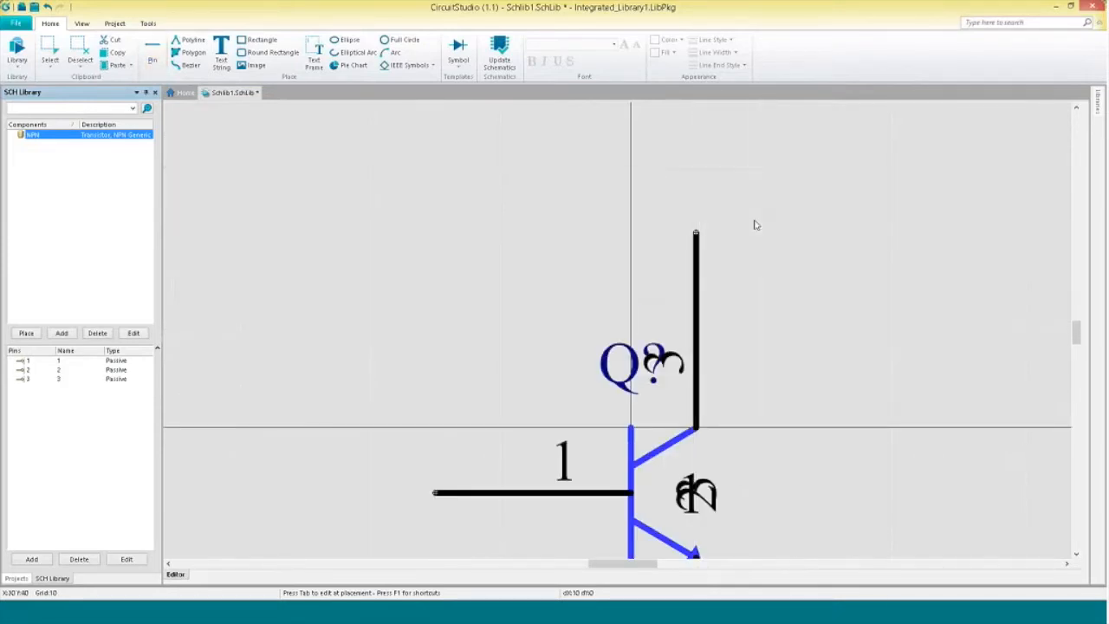
Review the schematic Graphical Editing preferences, including the auto pan and cursor type options.
click(16, 23)
click(72, 344)
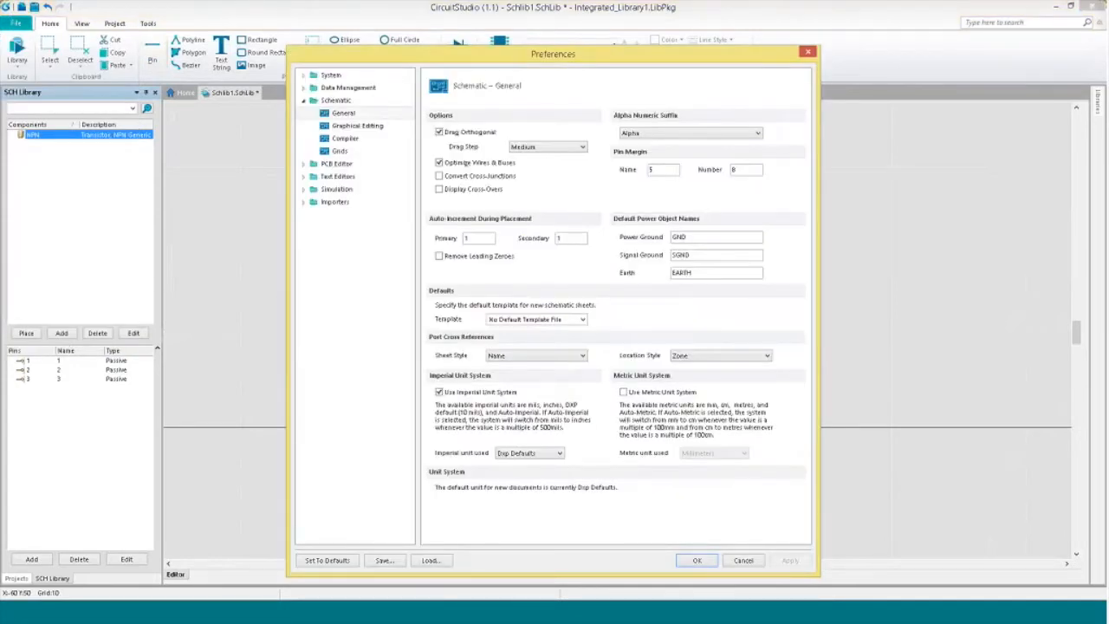
click(348, 128)
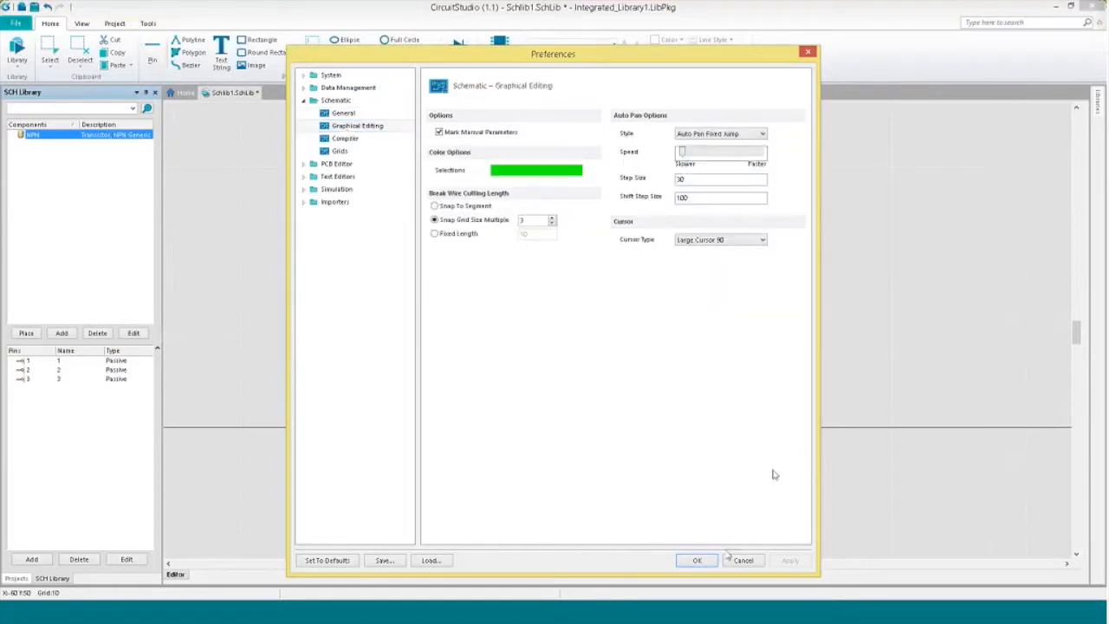
click(699, 560)
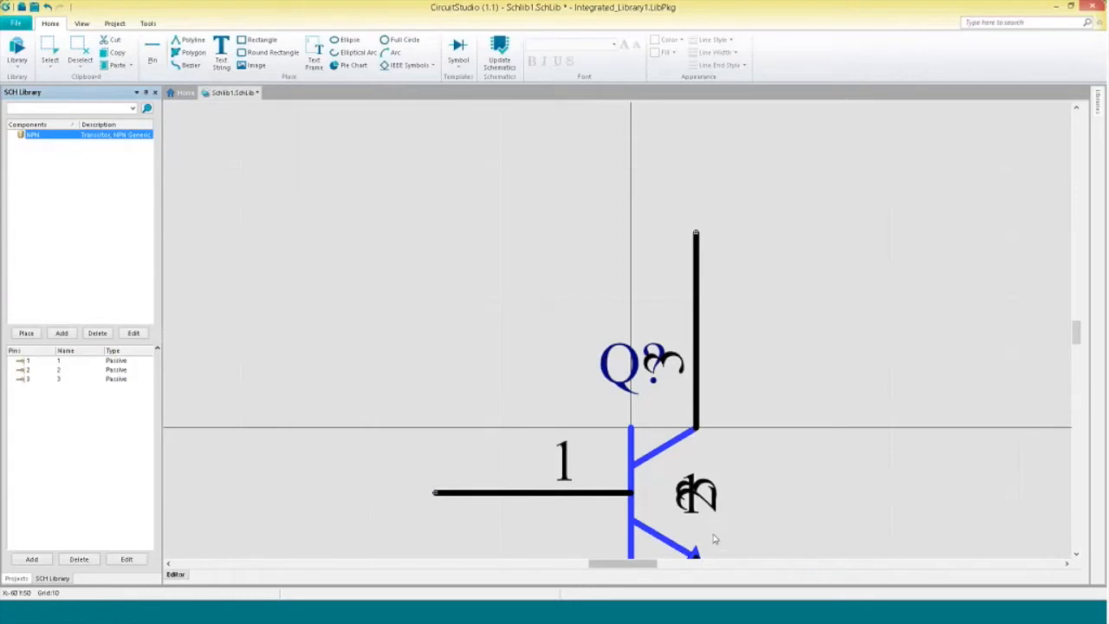
Hide the names of all three transistor pins together using the SCHLIB Inspector.
right_drag(718, 532, 656, 420)
ctrl+scroll(639, 404, down, 1)
ctrl+scroll(651, 396, down, 1)
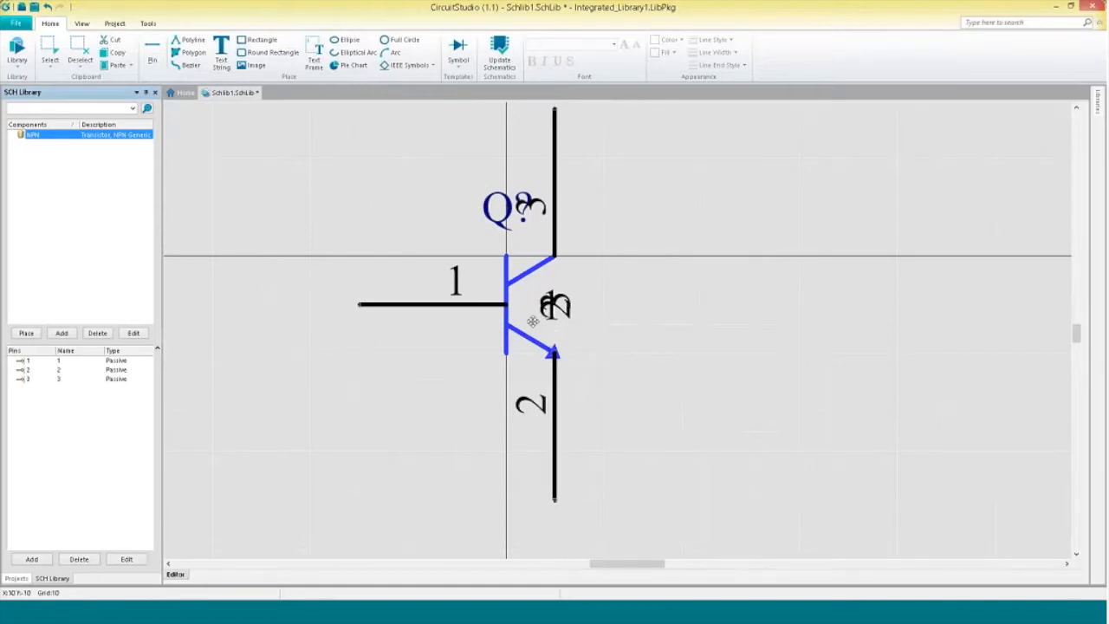
click(378, 308)
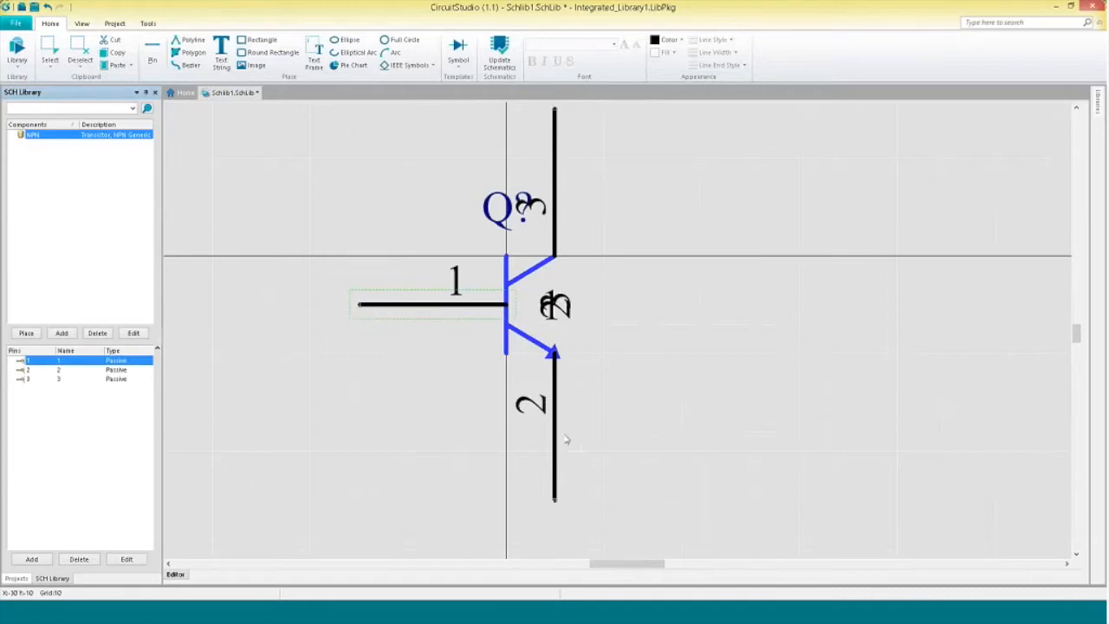
shift+click(557, 469)
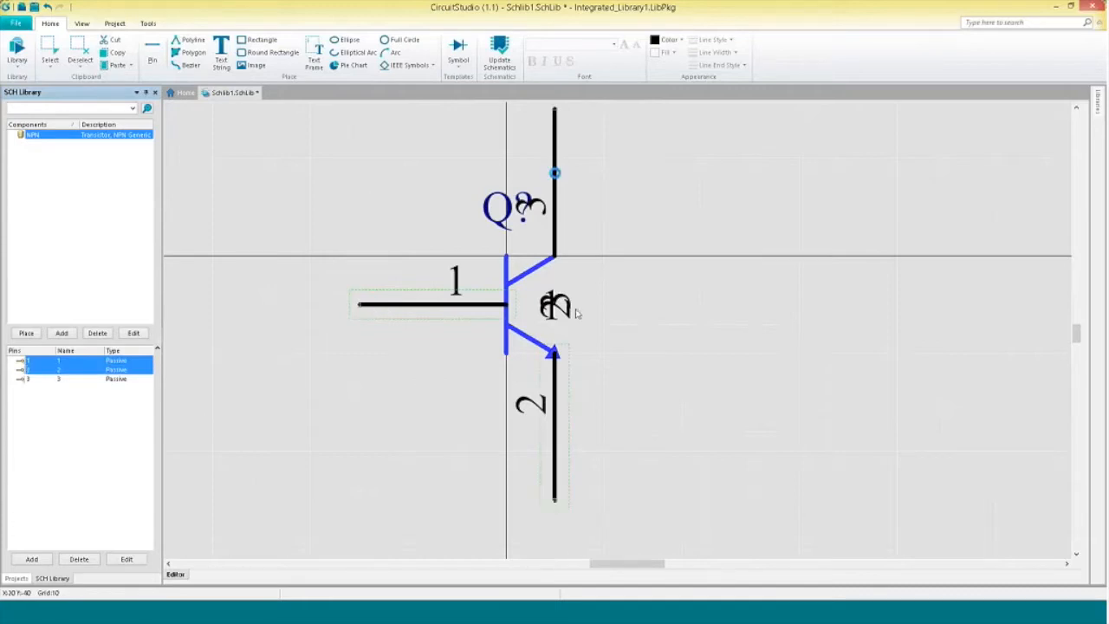
shift+click(572, 191)
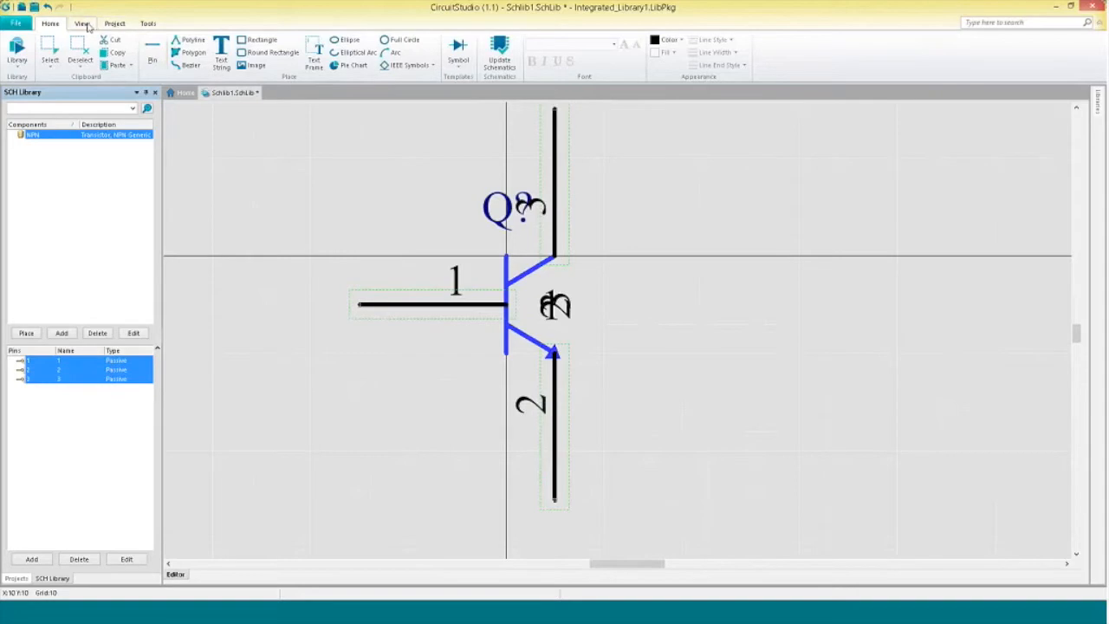
click(82, 24)
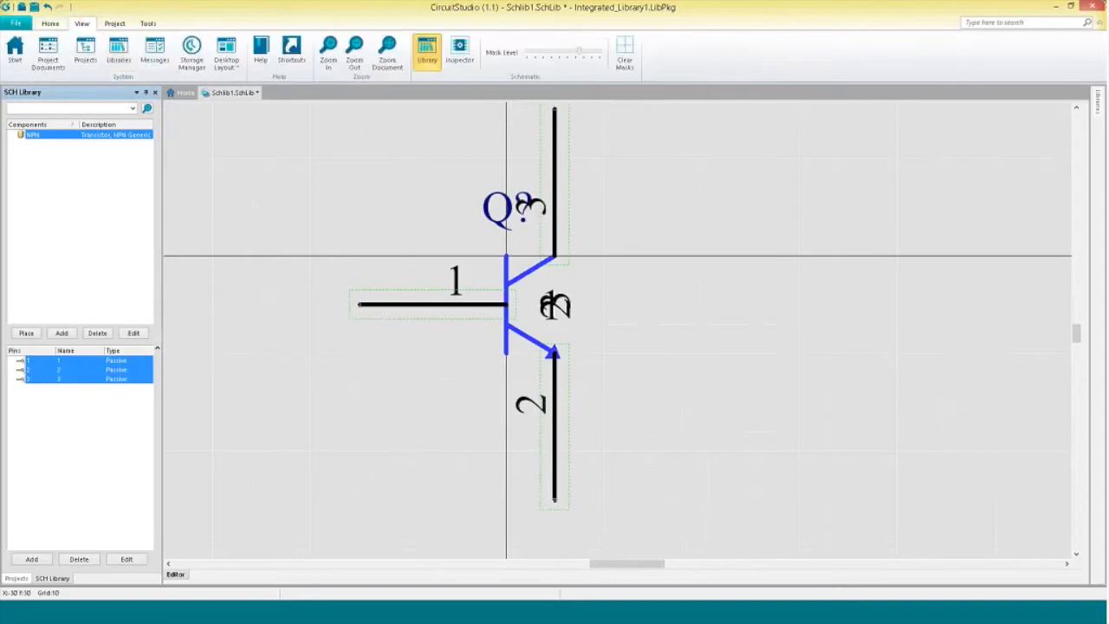
click(460, 52)
drag(910, 115, 711, 156)
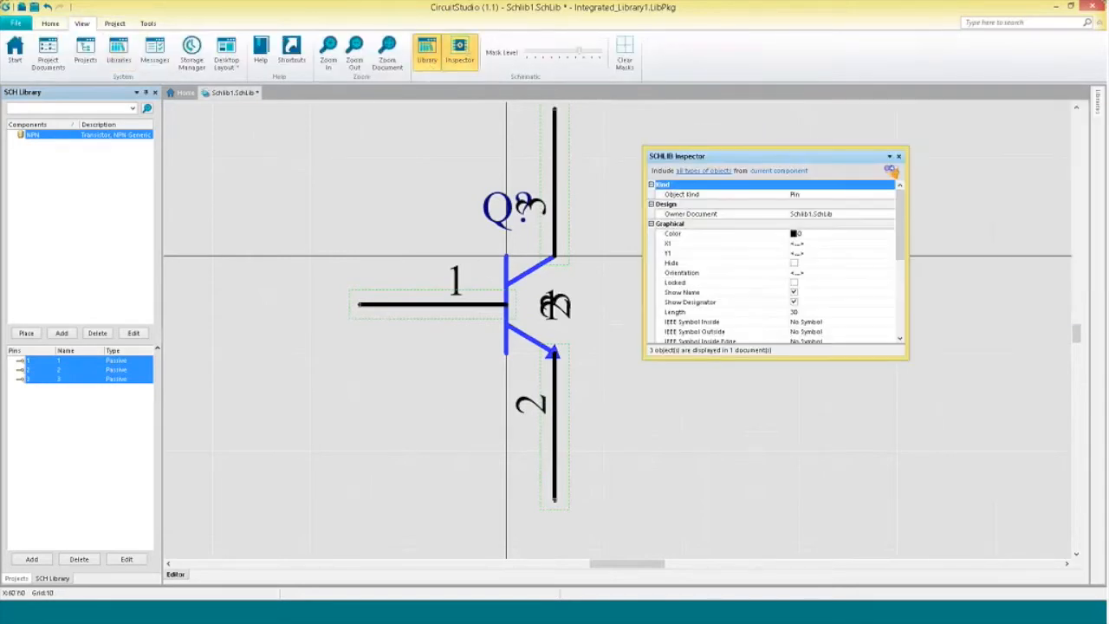
click(795, 293)
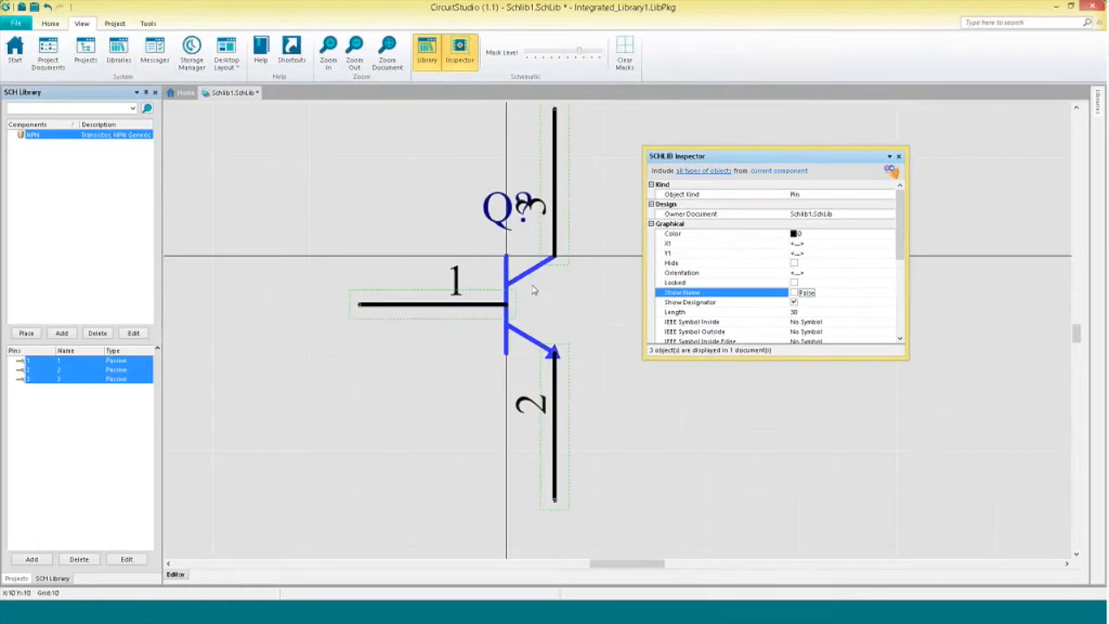
click(900, 157)
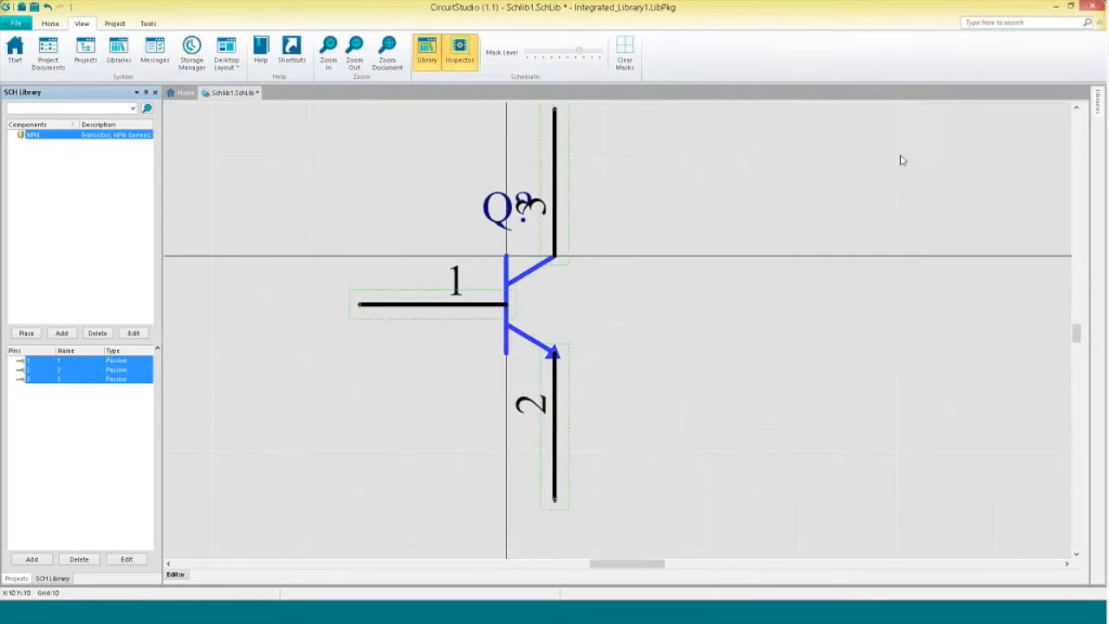
Move the Q? designator away from pin 3 to the free space above pin 1.
drag(506, 217, 408, 237)
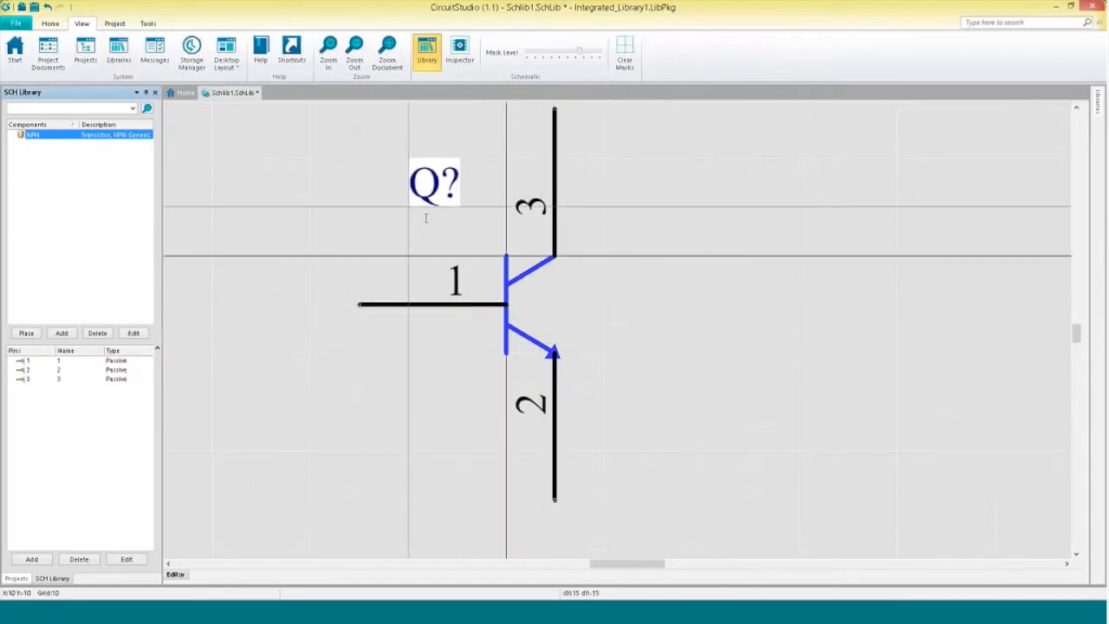
right_drag(663, 338, 677, 387)
ctrl+scroll(676, 413, down, 1)
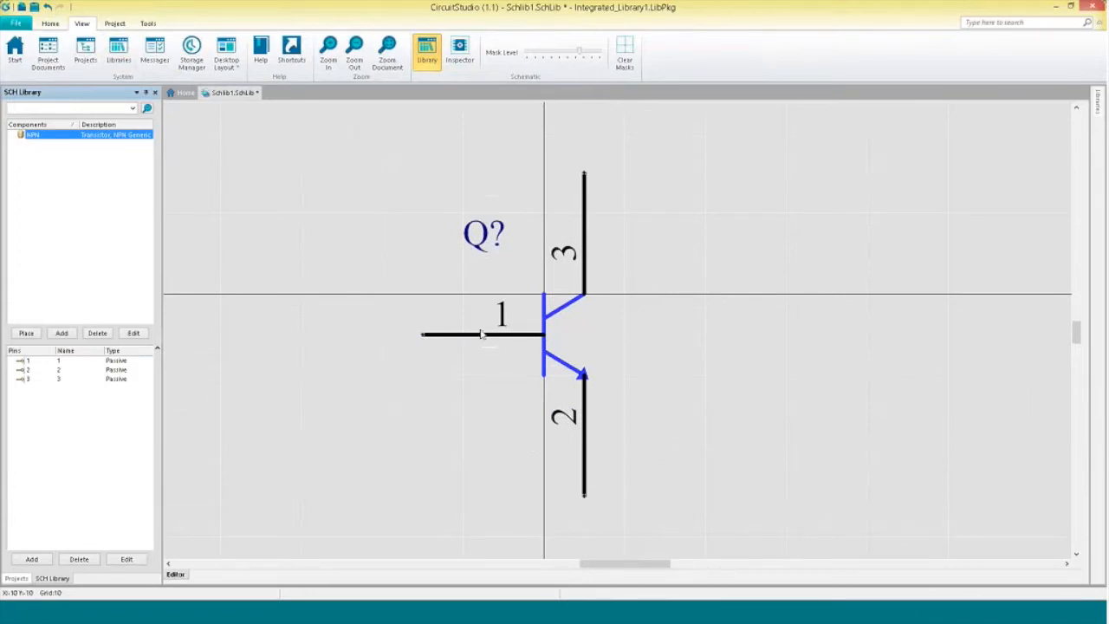
Send pin 2 to the back so that the emitter arrowhead is drawn in front of it.
click(115, 23)
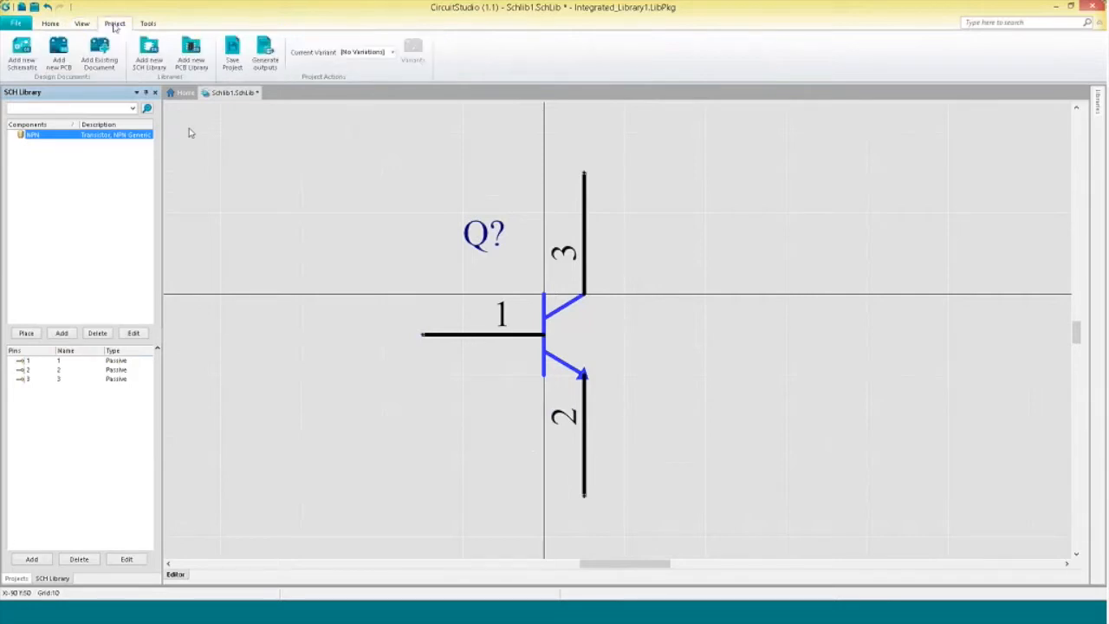
click(147, 23)
click(83, 44)
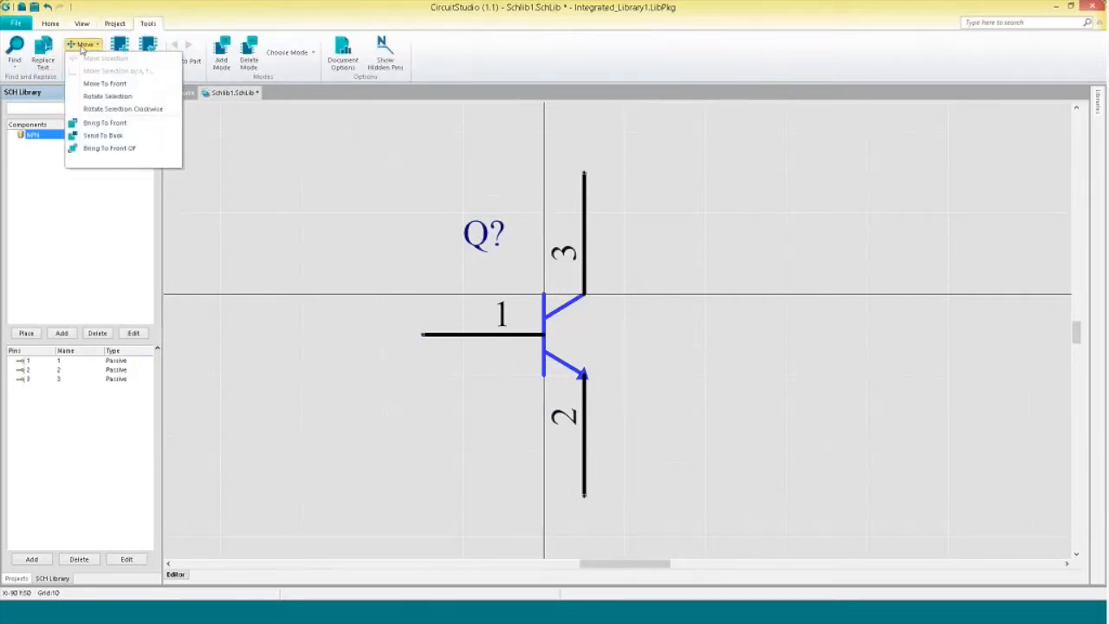
click(103, 136)
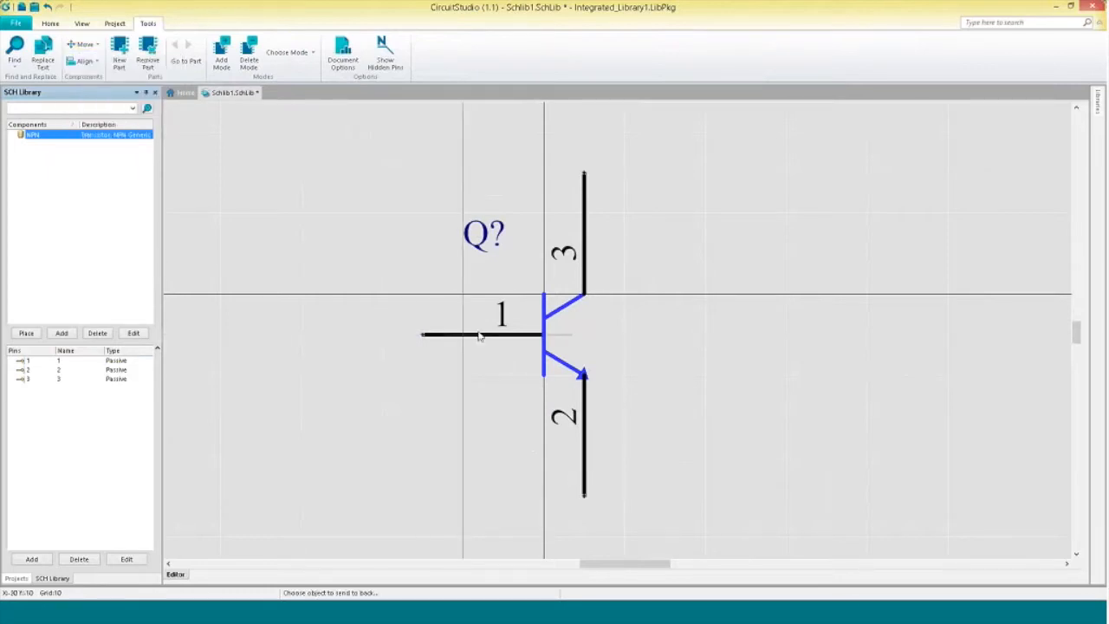
click(585, 445)
right_click(618, 431)
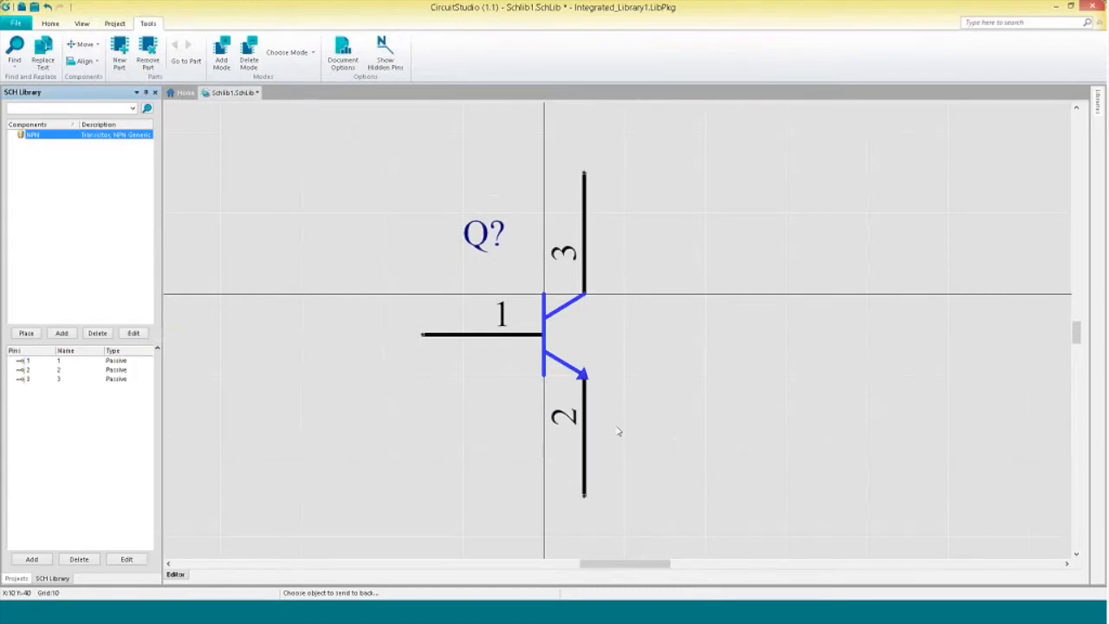
Save the schematic library as mySchlib1.SchLib in the myLibrary folder under Documents.
click(17, 578)
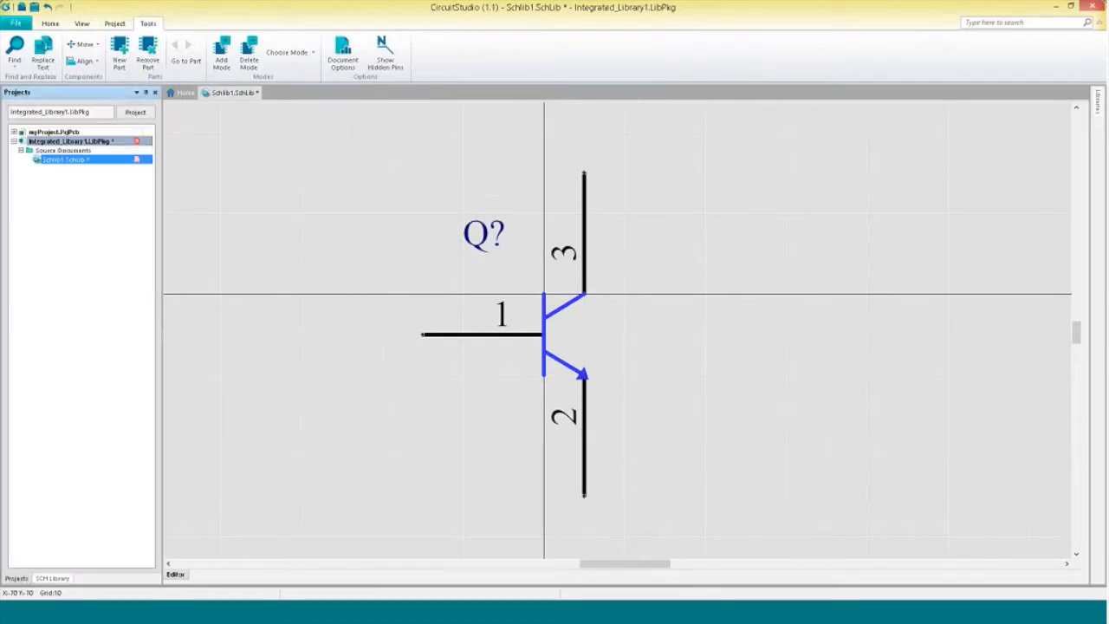
right_click(88, 162)
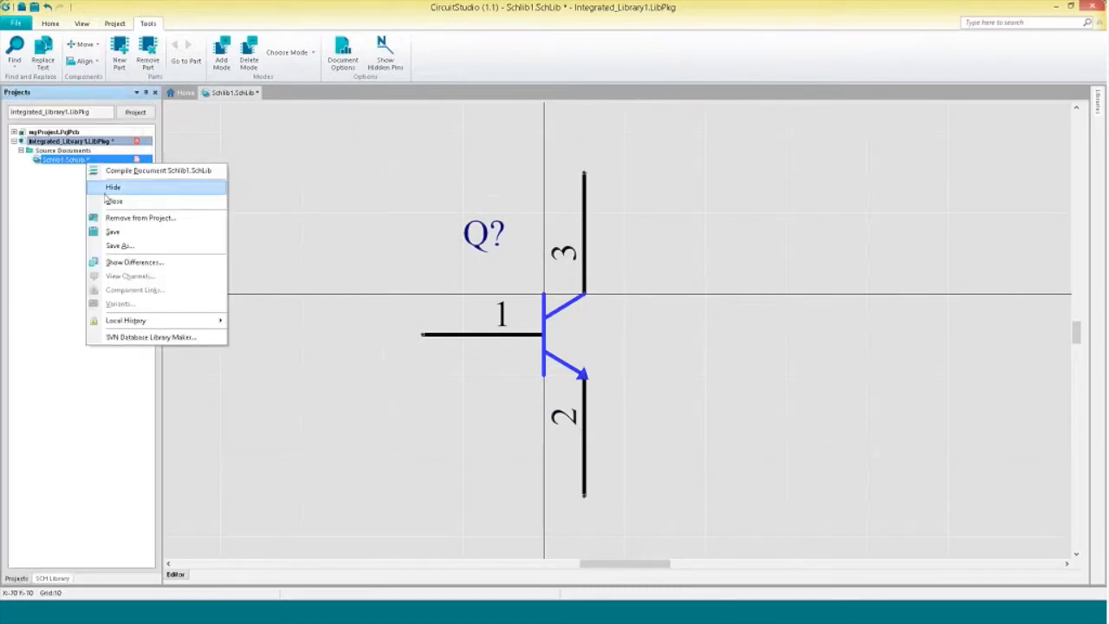
click(114, 231)
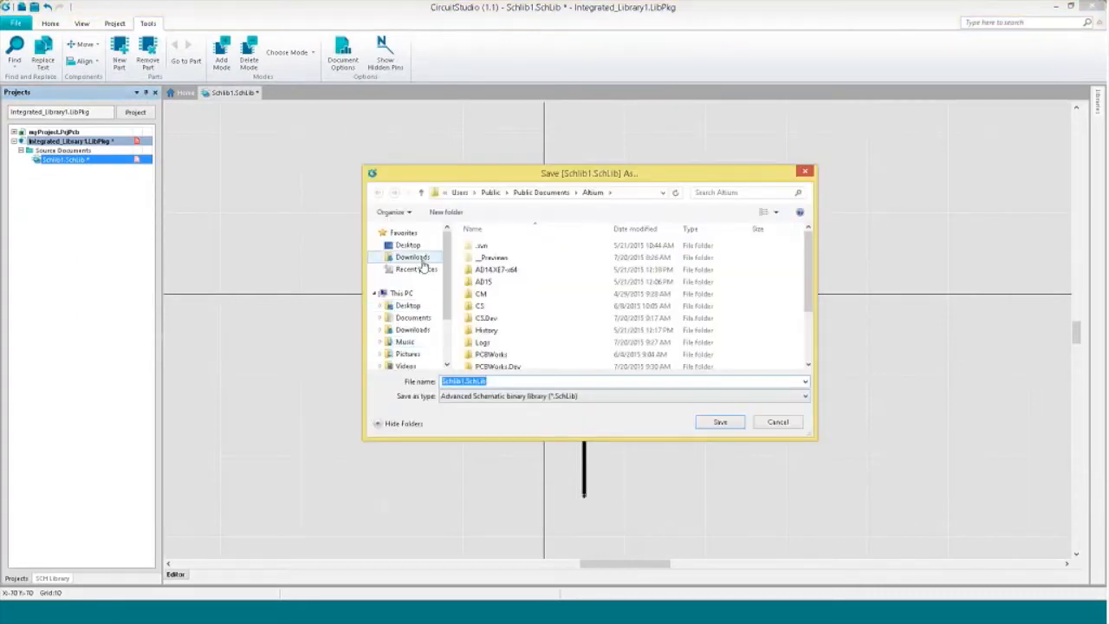
click(412, 317)
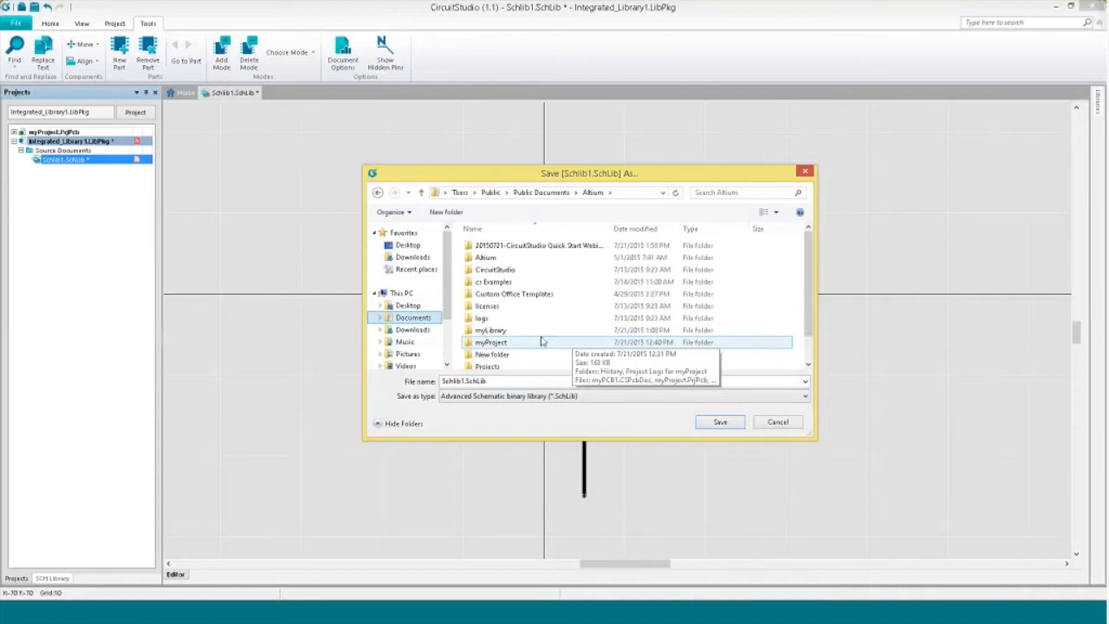
click(453, 380)
text(my)
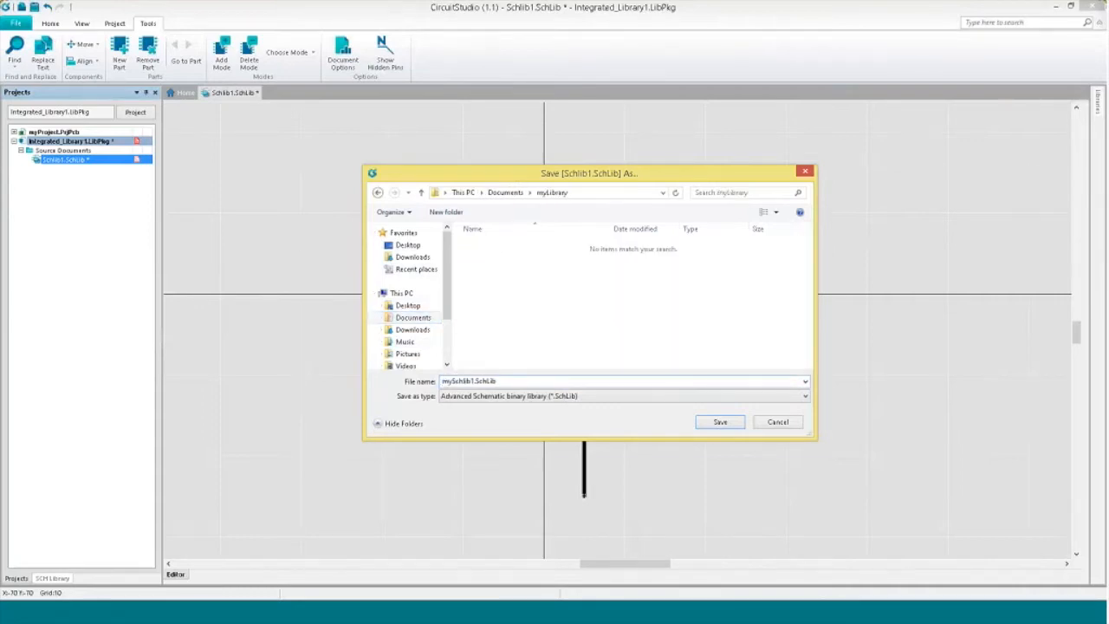
key(Return)
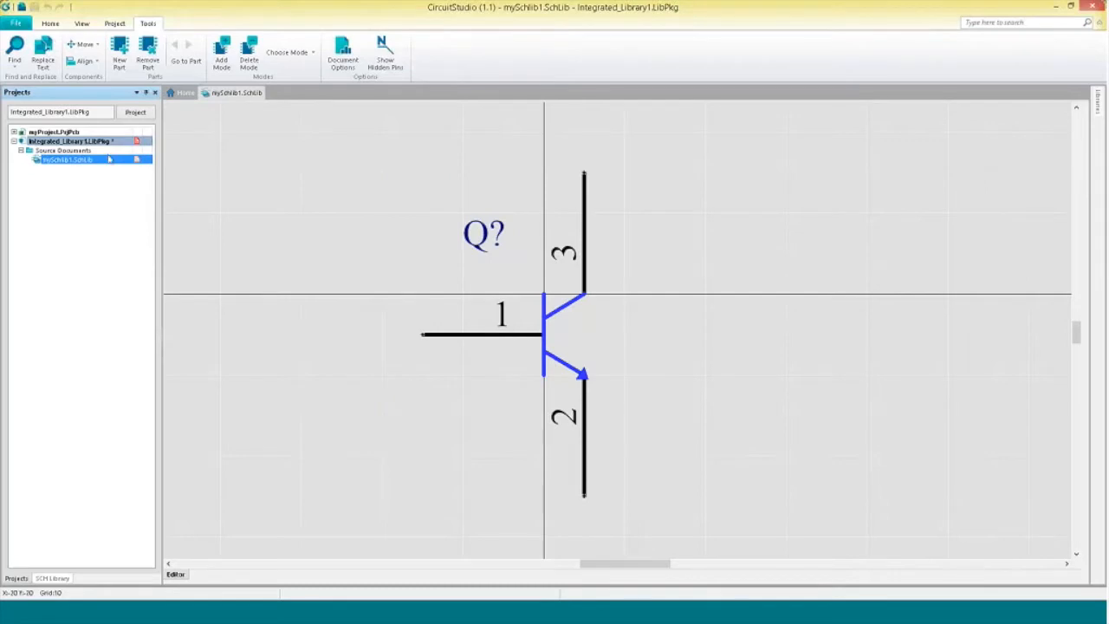
Save the integrated library project as myIntegrated_Library1.LibPkg in the myLibrary folder.
right_click(105, 142)
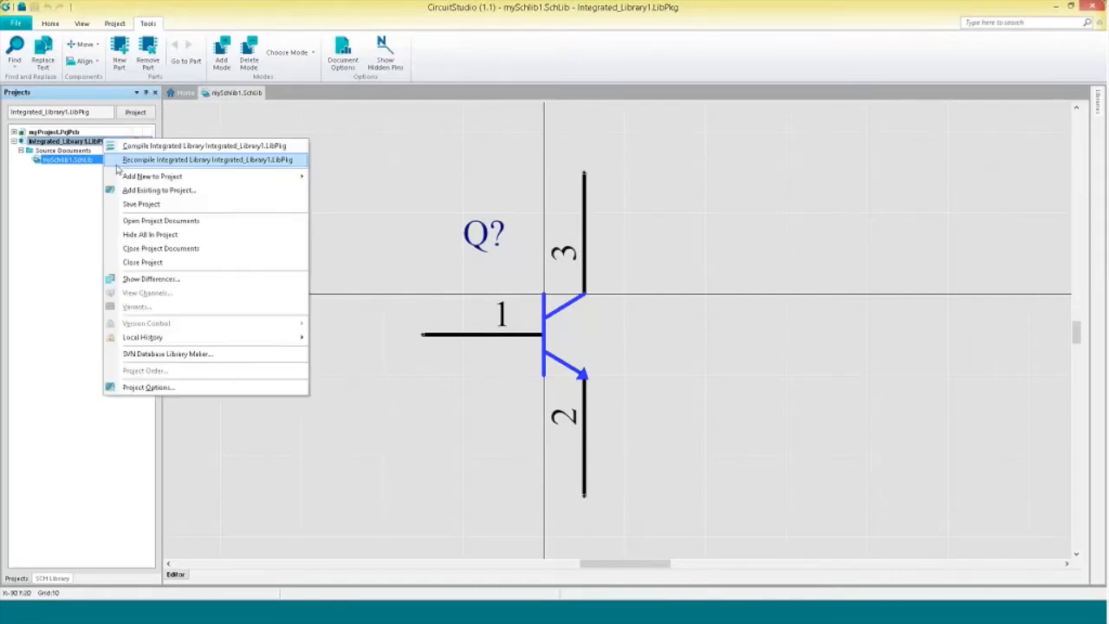
click(184, 263)
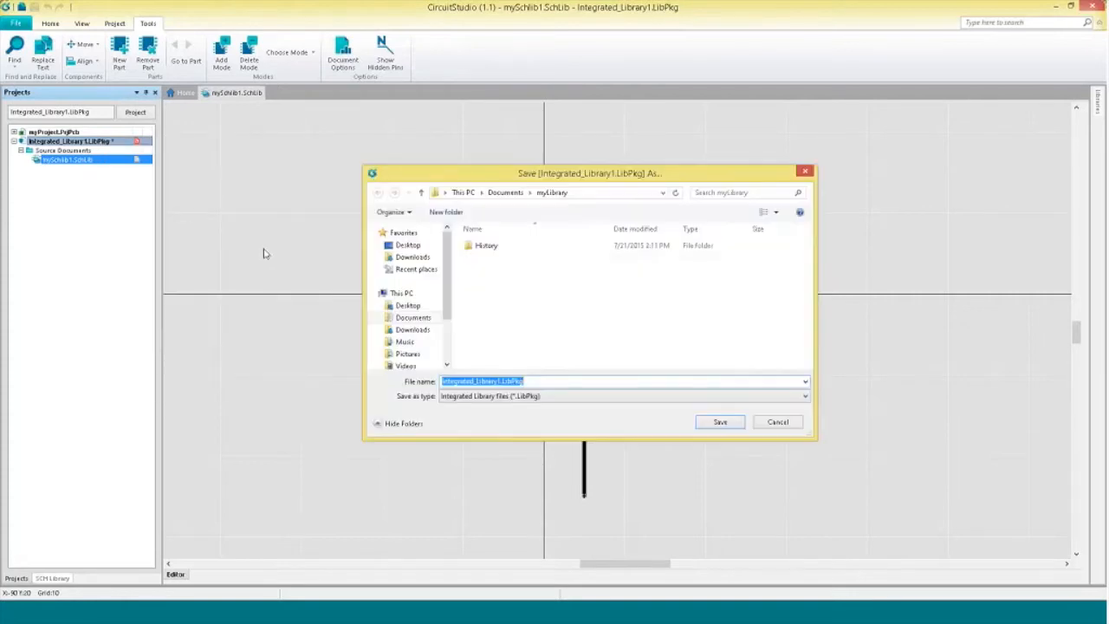
click(479, 381)
text(my)
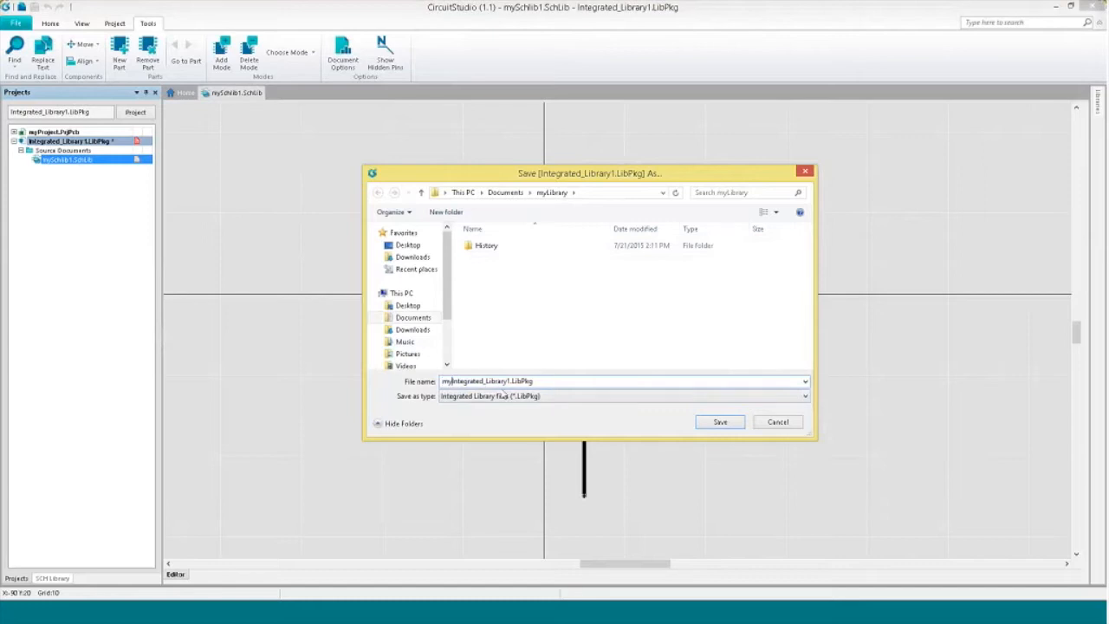
click(730, 425)
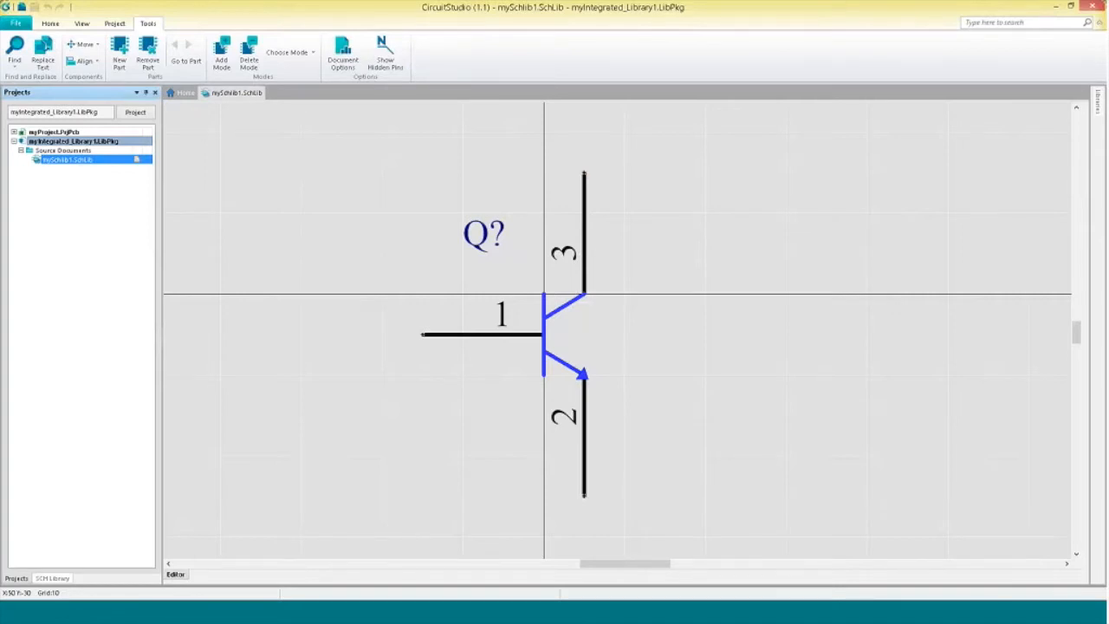
Add a new PCB library to the myIntegrated_Library1 project and keep it as the active document after checking the schematic symbol.
right_click(107, 141)
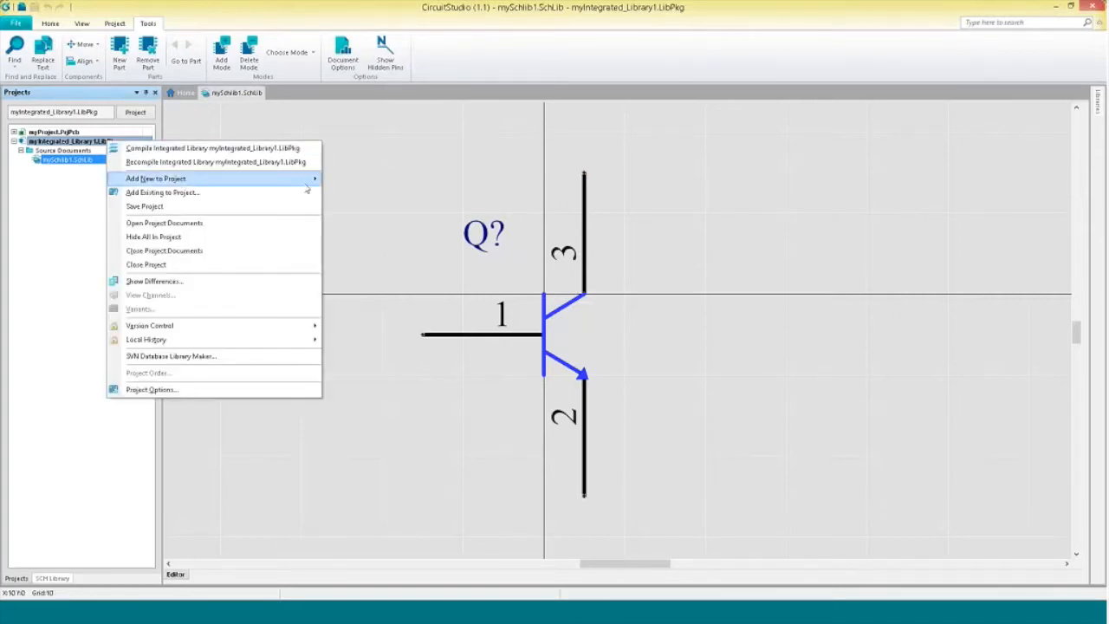
mouse_move(308, 182)
click(359, 192)
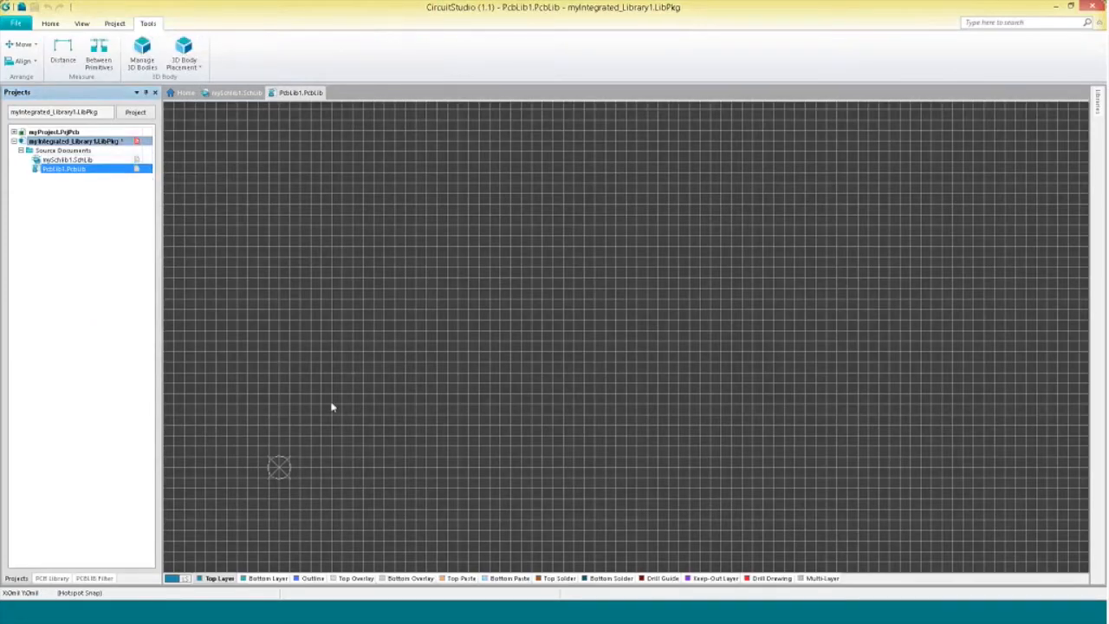
right_drag(348, 431, 429, 378)
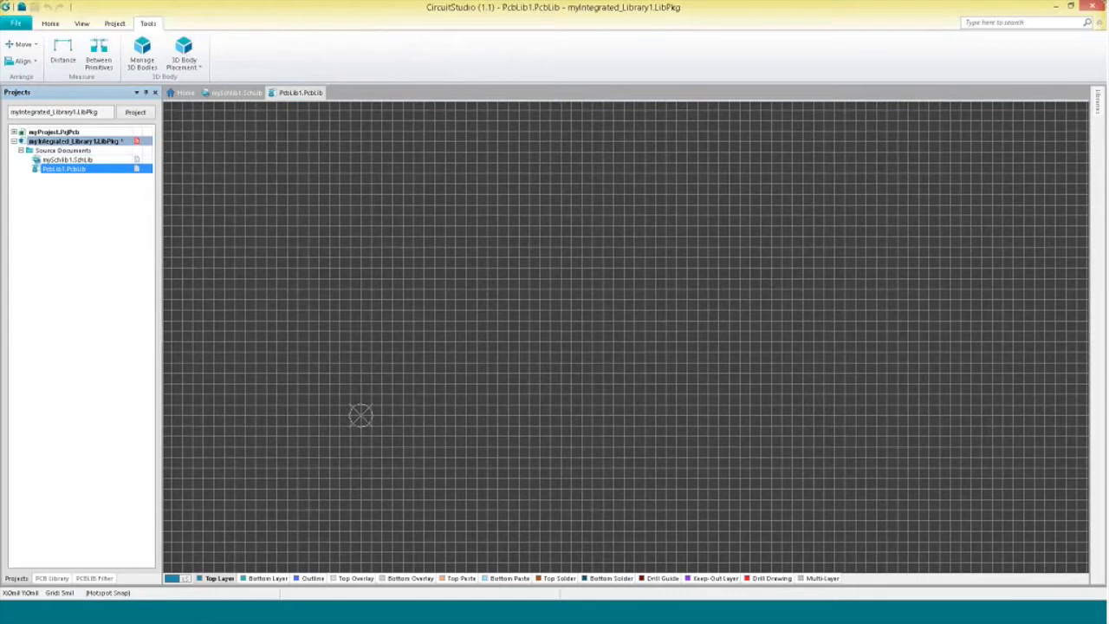
click(232, 95)
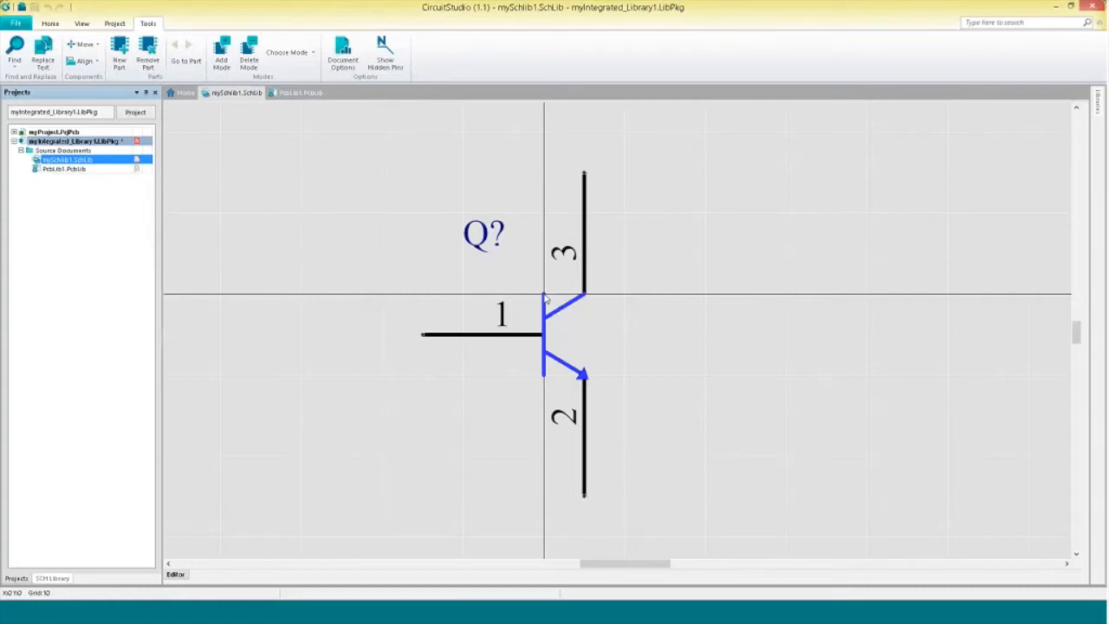
click(304, 93)
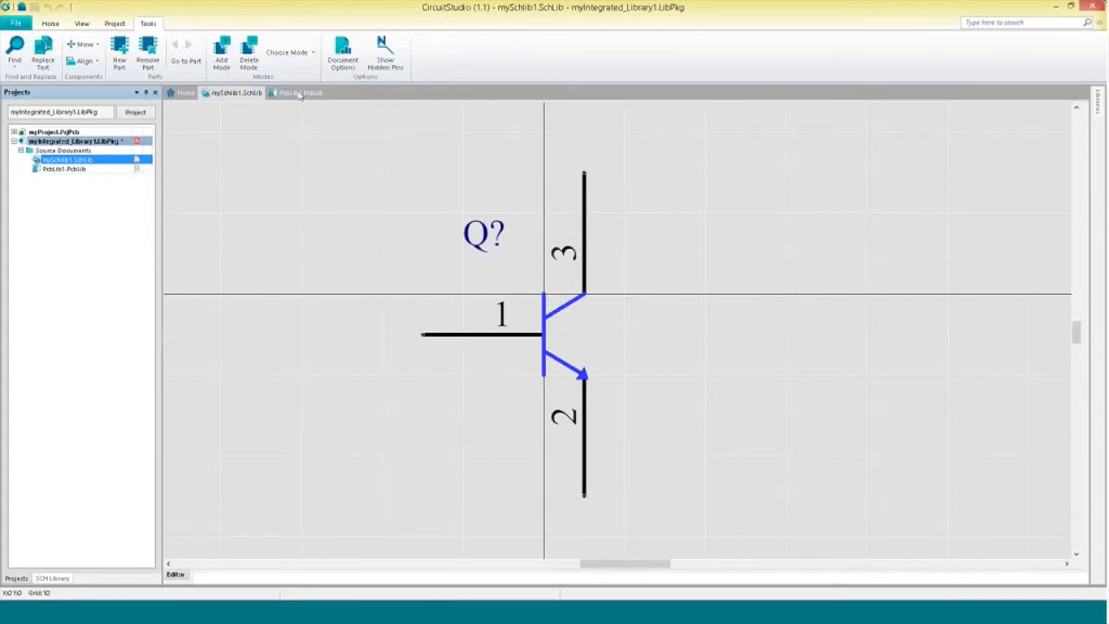
Start placing a pad in the footprint and set its X-Size to 75 mil and Y-Size to 45 mil.
ctrl+scroll(577, 317, up, 5)
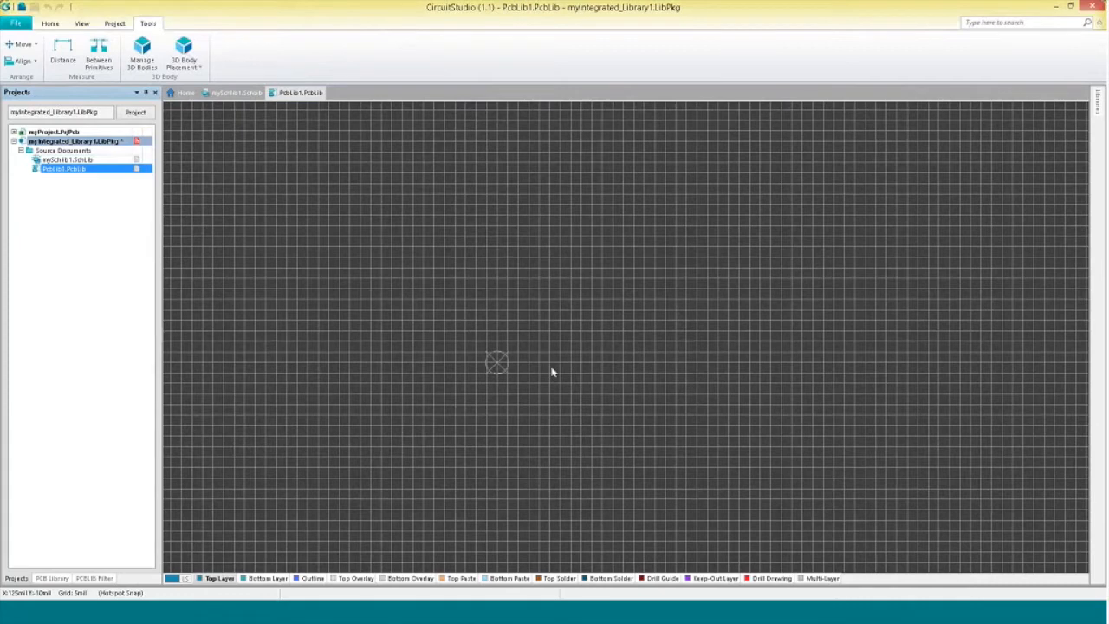
ctrl+scroll(520, 355, up, 2)
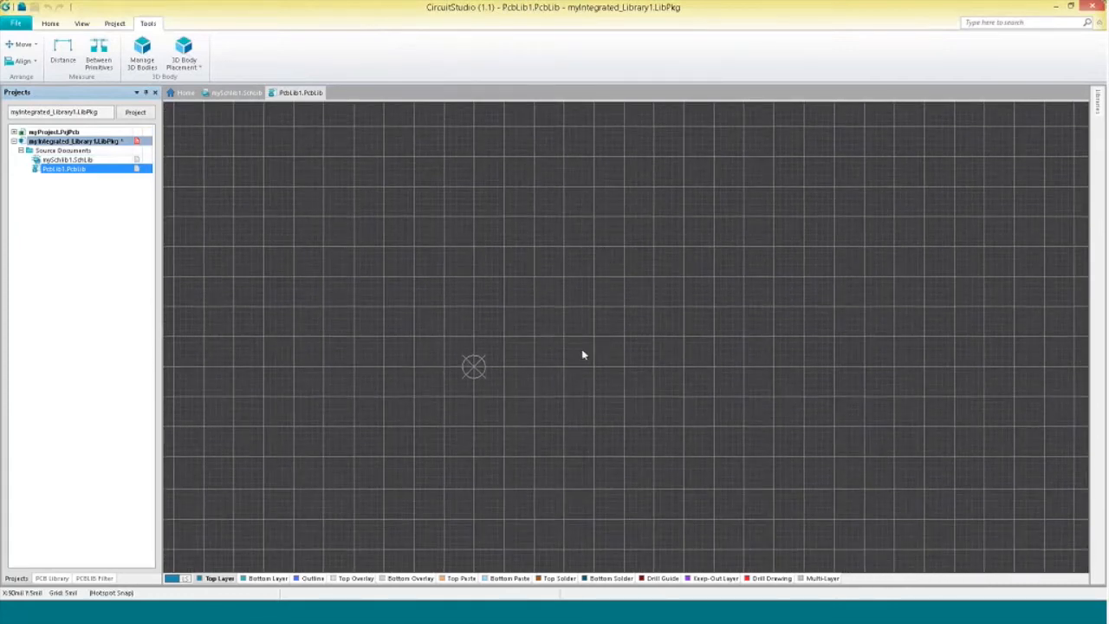
click(50, 24)
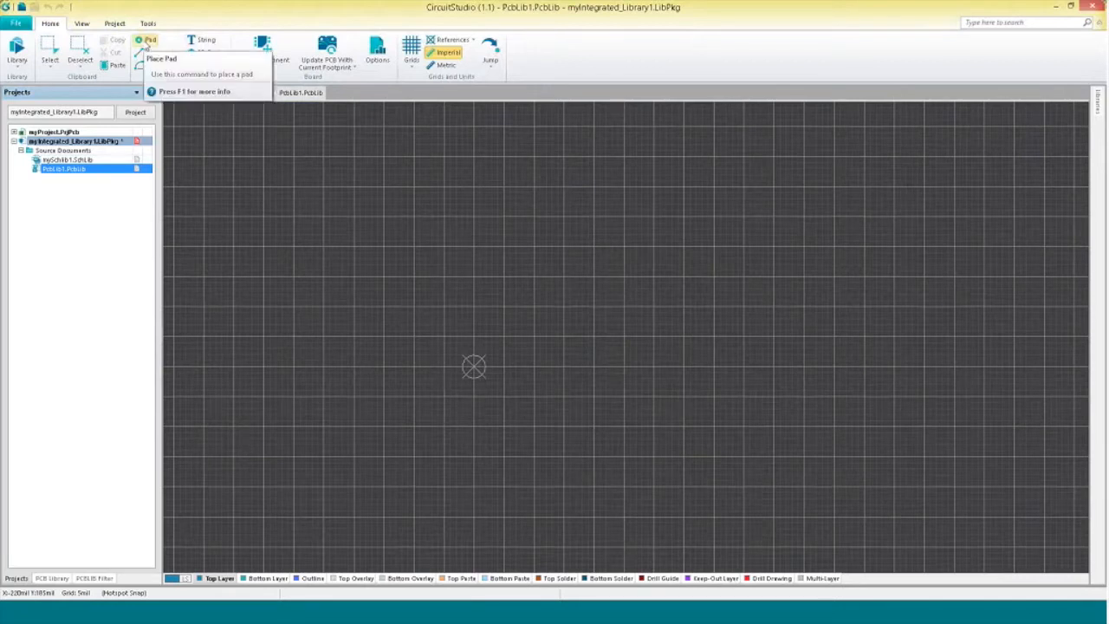
click(147, 41)
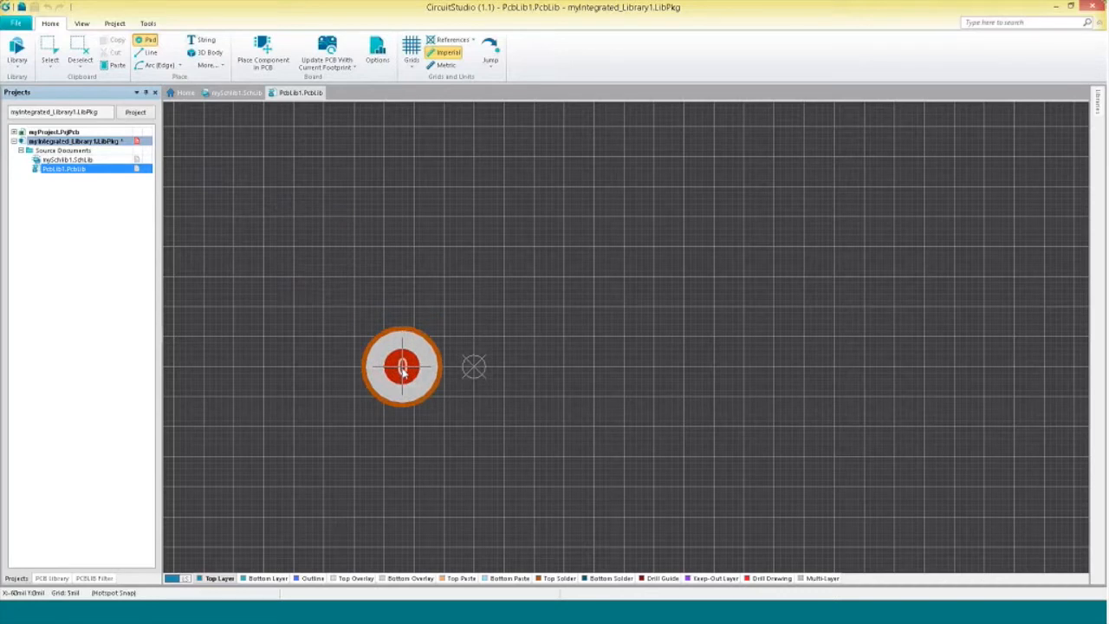
key(Tab)
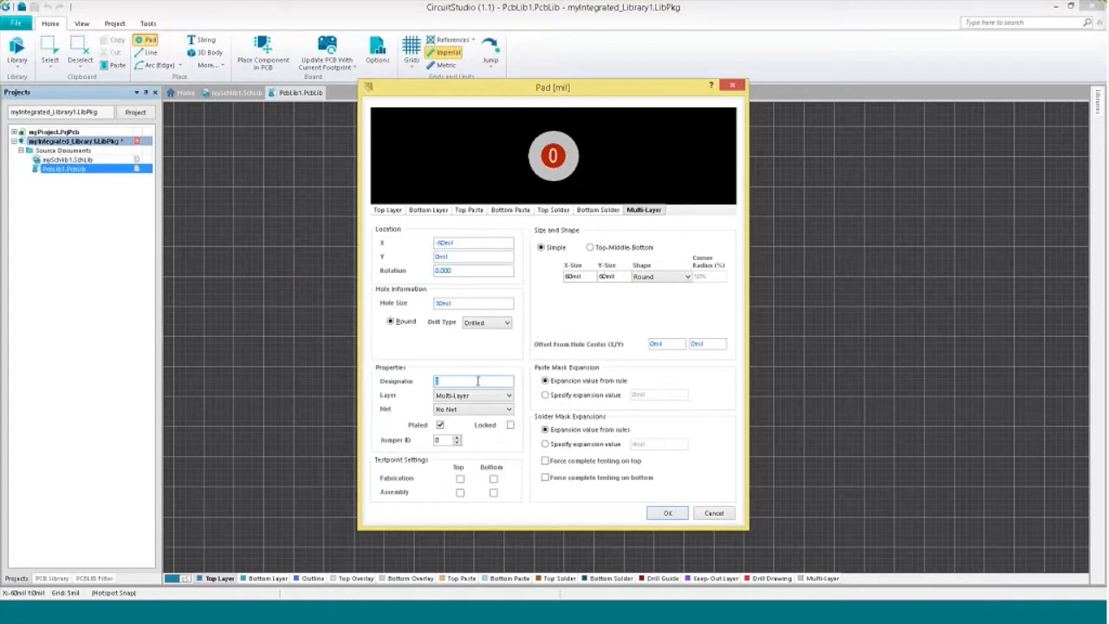
text(1)
drag(590, 275, 480, 278)
text(8)
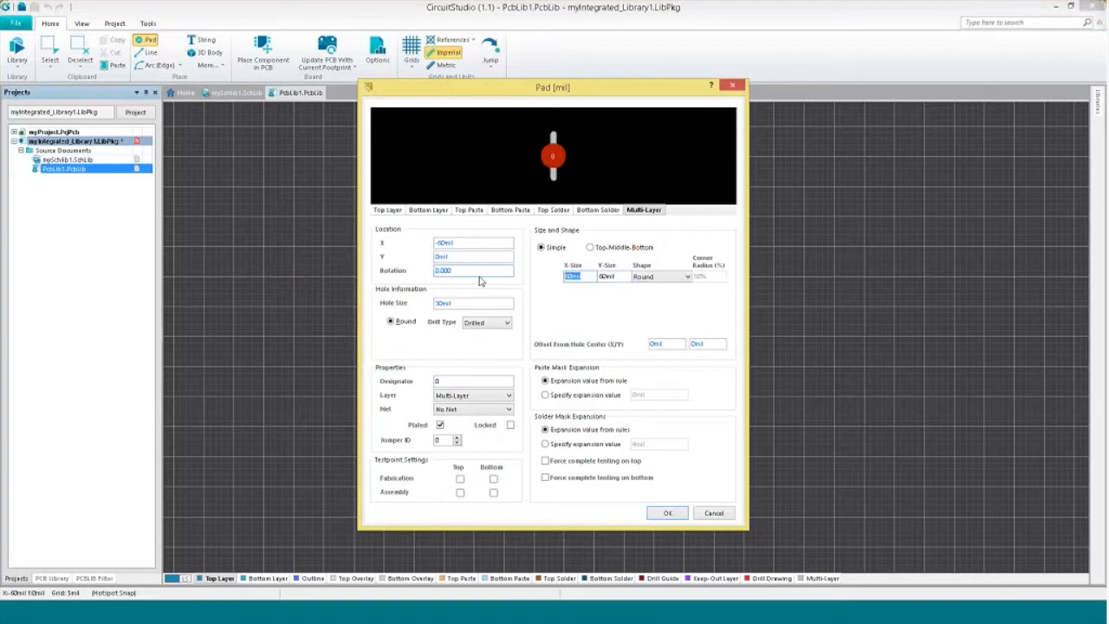
text(75)
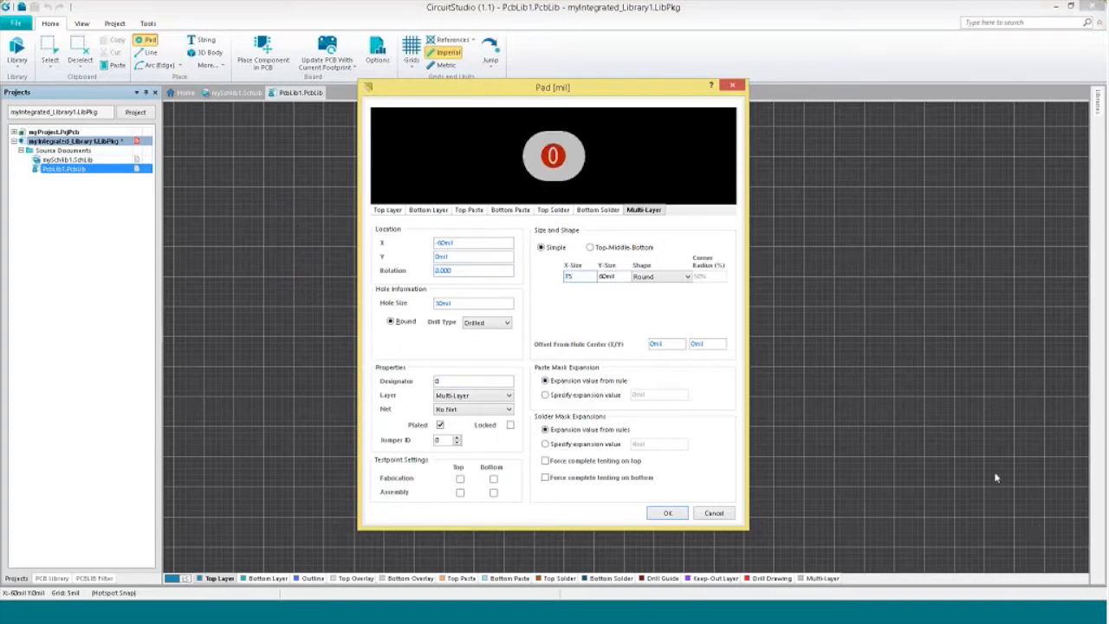
key(Tab)
text(45)
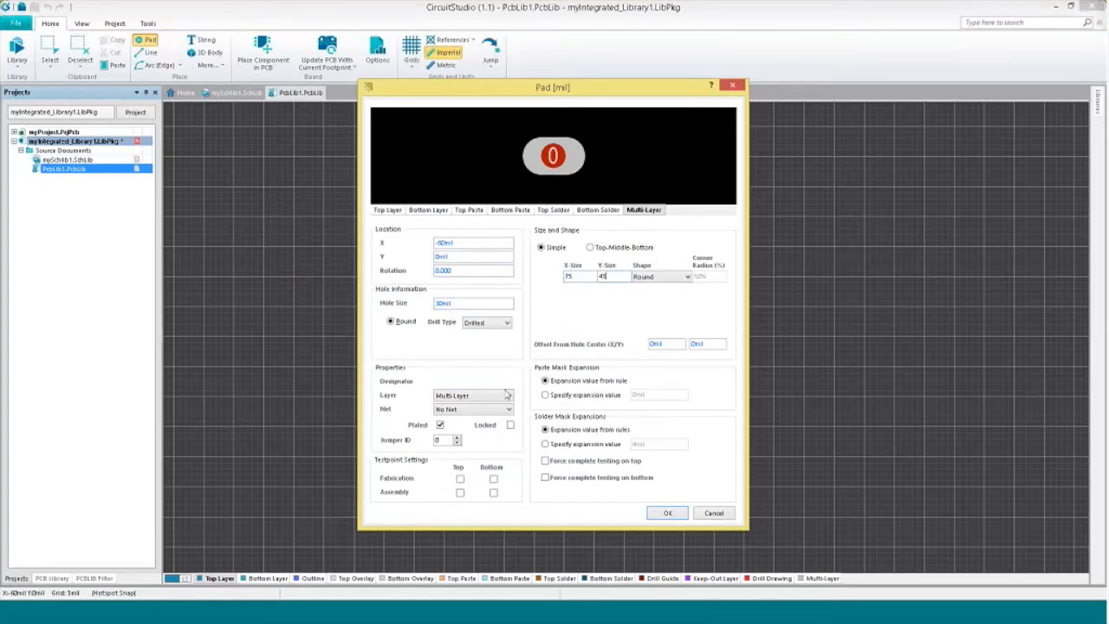
Try the pad on Top Layer and set its layer back to Multi-Layer.
click(508, 395)
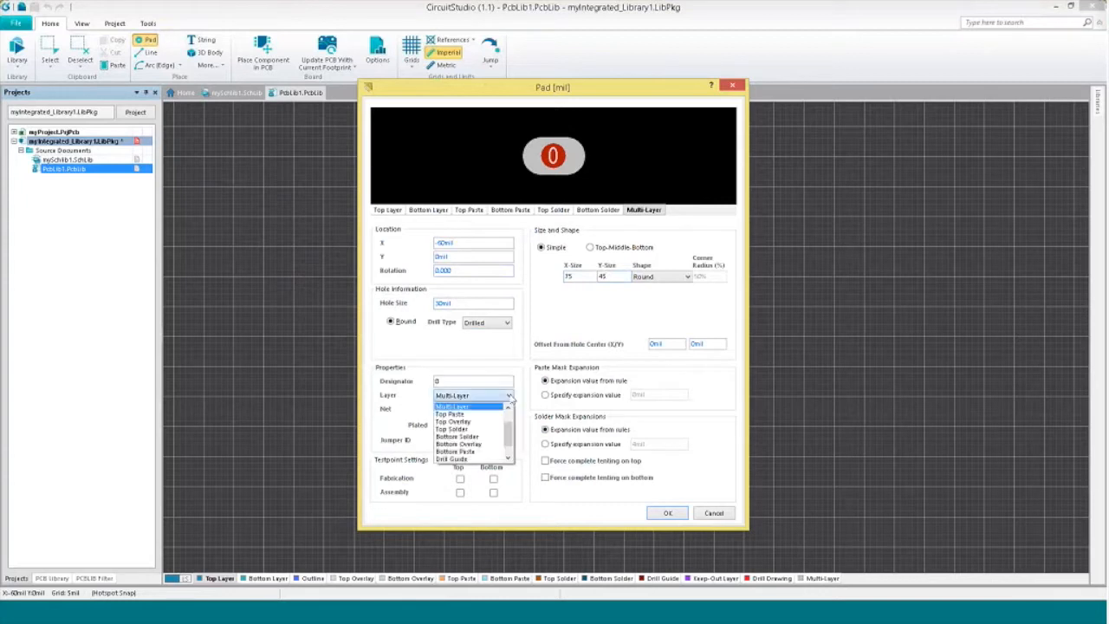
drag(511, 437, 511, 419)
click(484, 408)
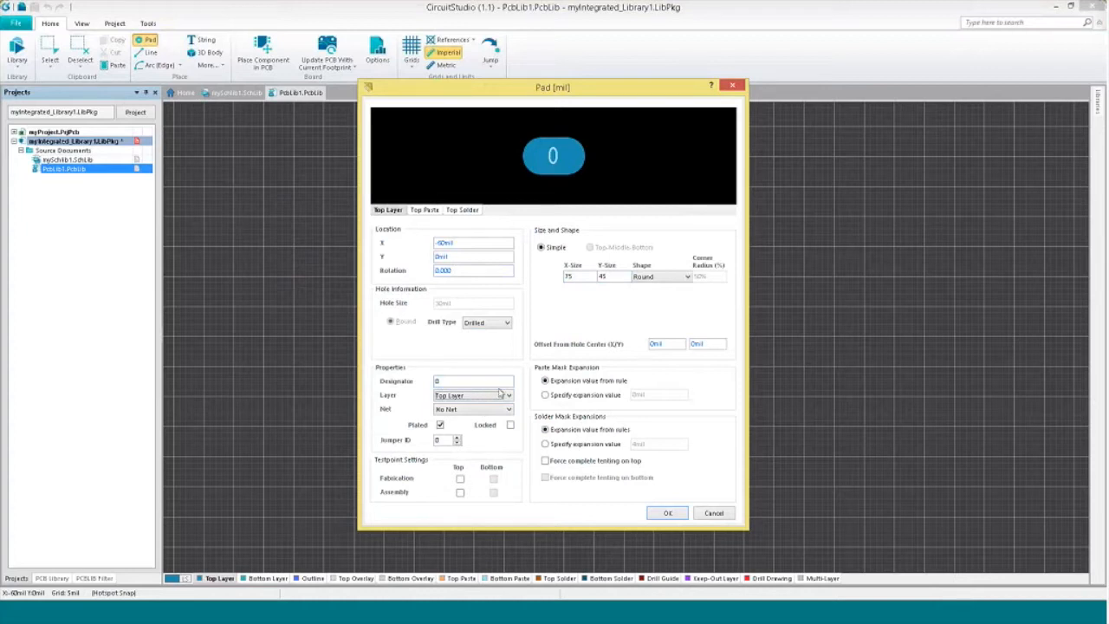
click(508, 395)
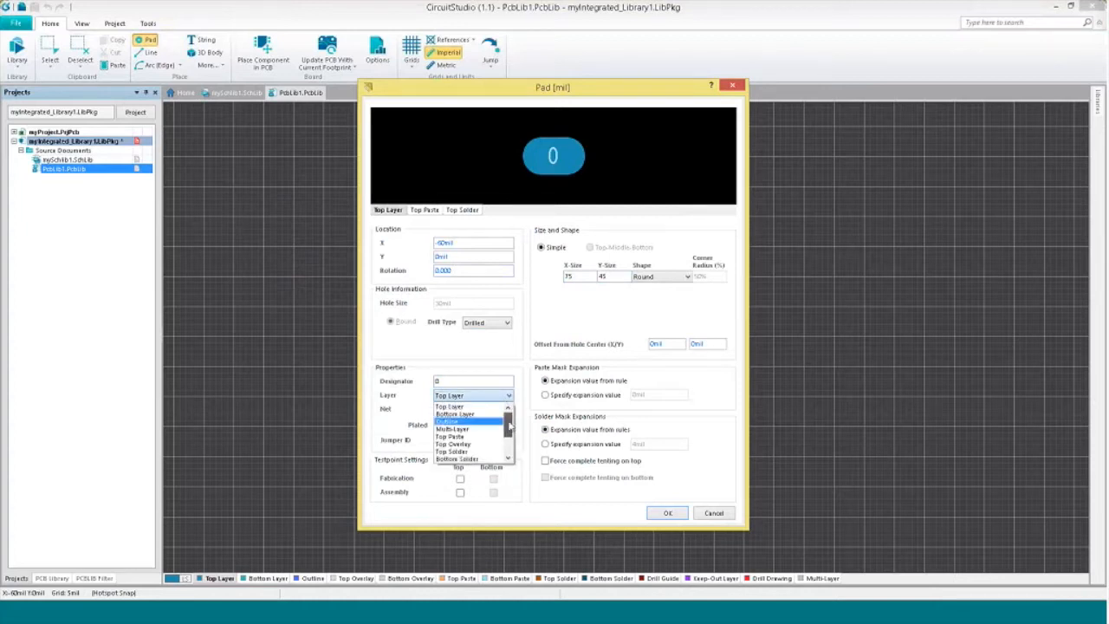
click(486, 431)
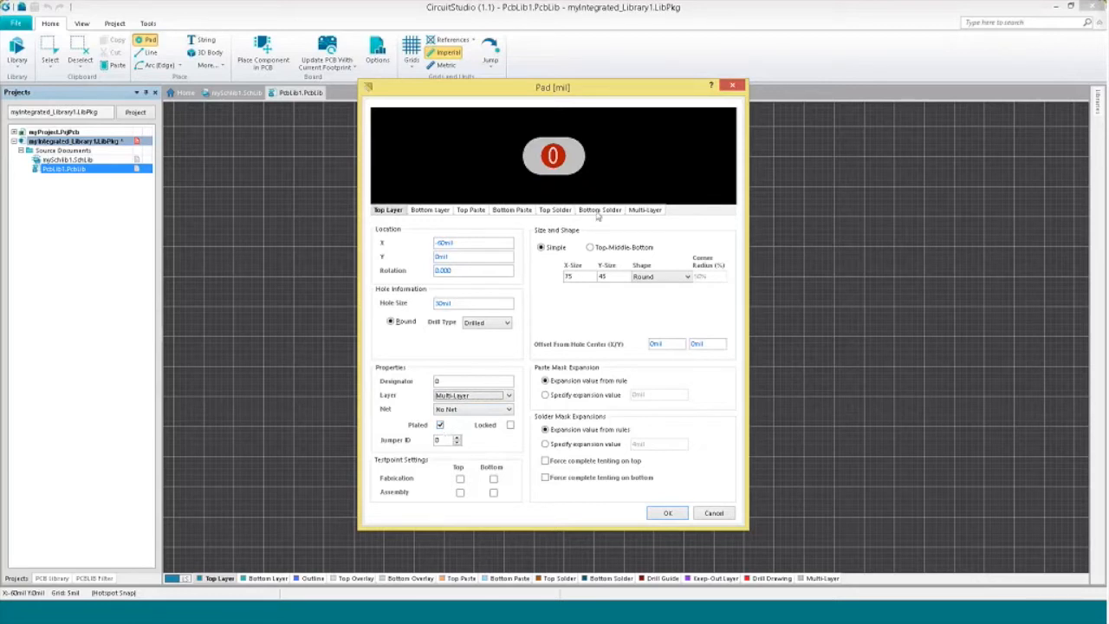
Preview the pad's shape on the Top Solder, Bottom Paste, Top Paste, Top Layer and Multi-Layer views.
click(554, 214)
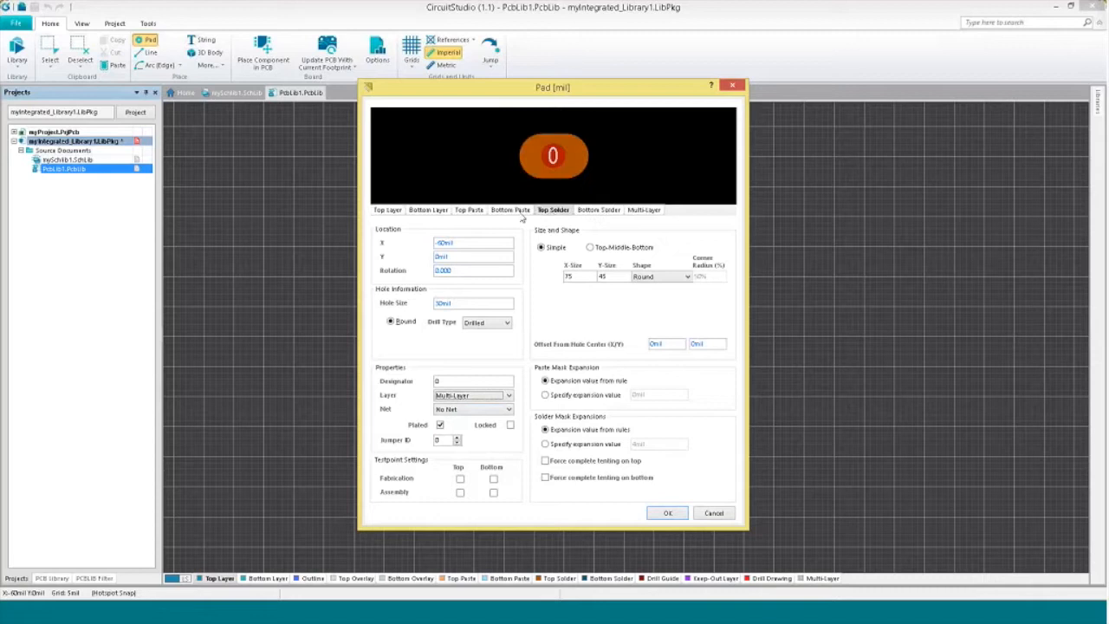
click(520, 212)
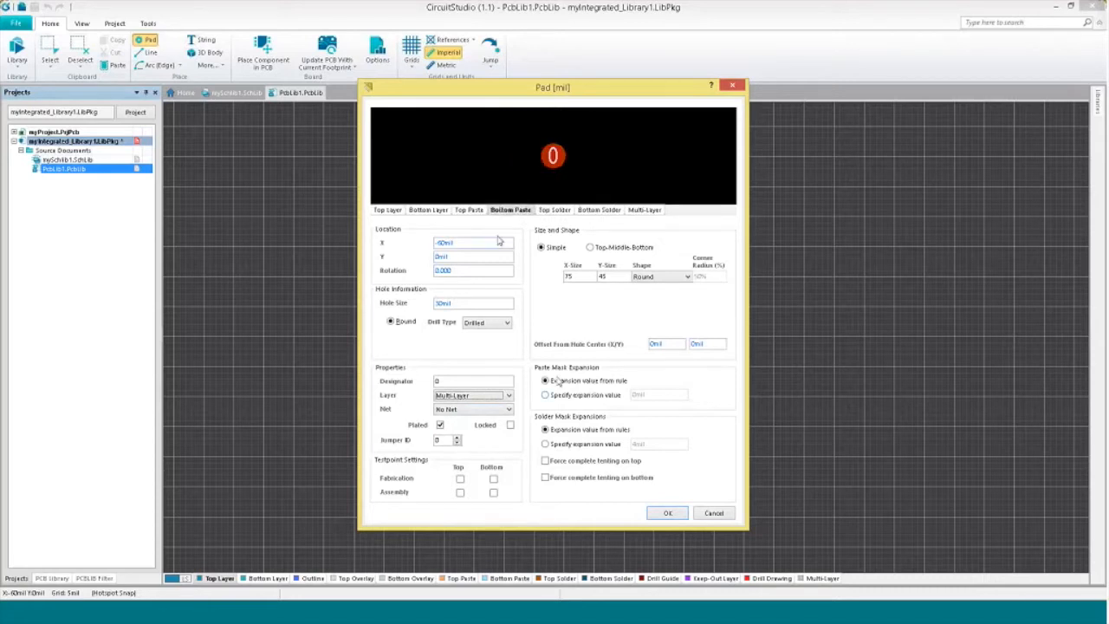
click(469, 210)
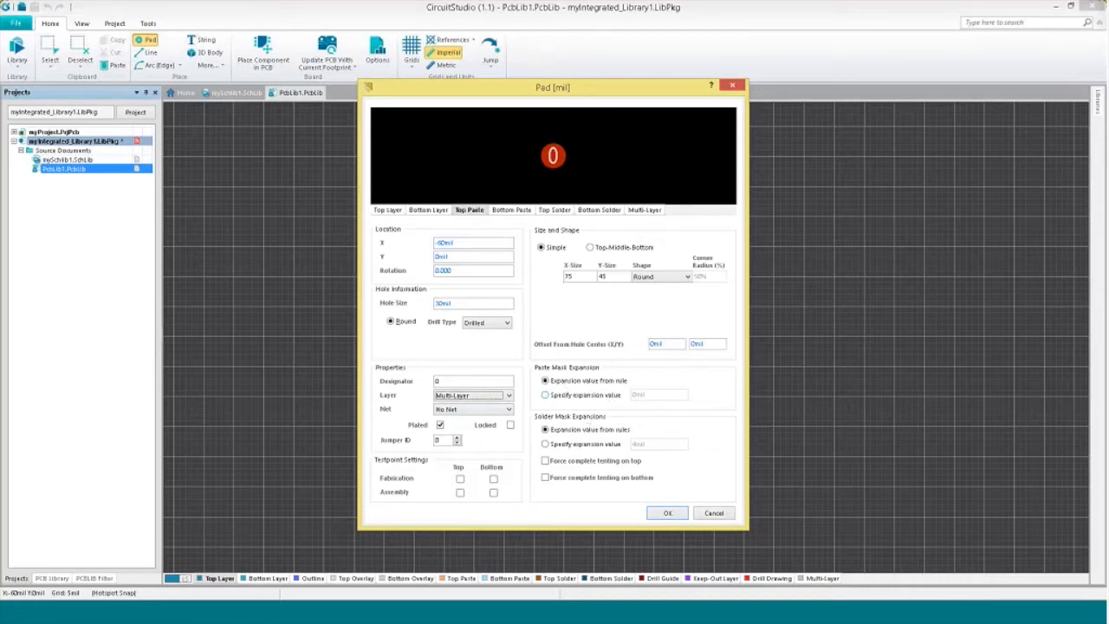
click(387, 210)
click(638, 210)
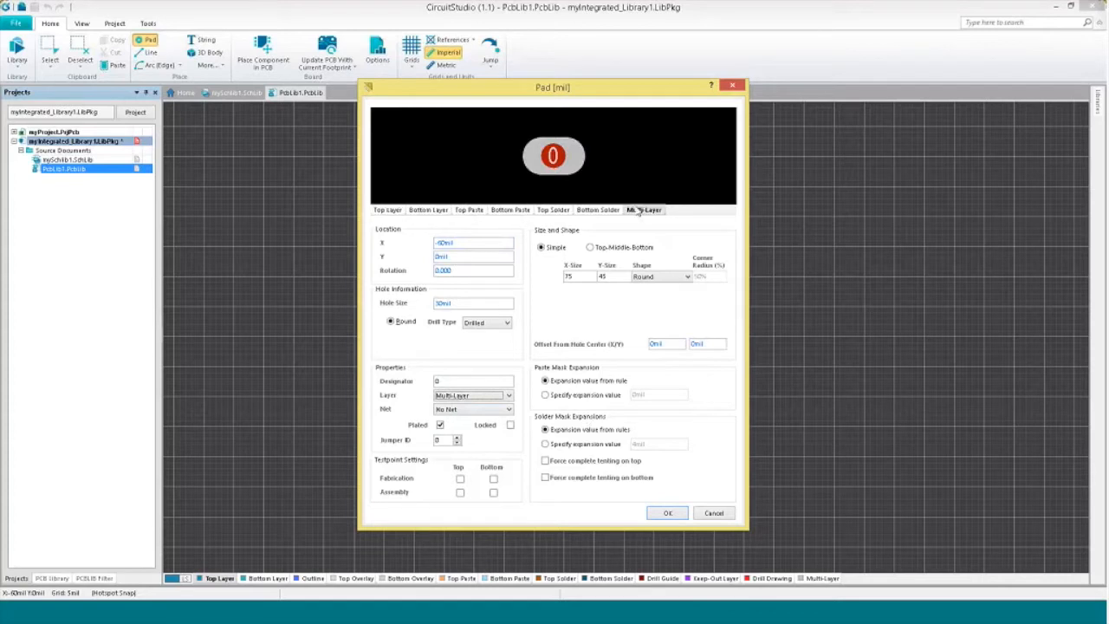
Place three pads in a vertical column at X 0 mil, with Y at 0, -65 and -125 mil.
click(668, 513)
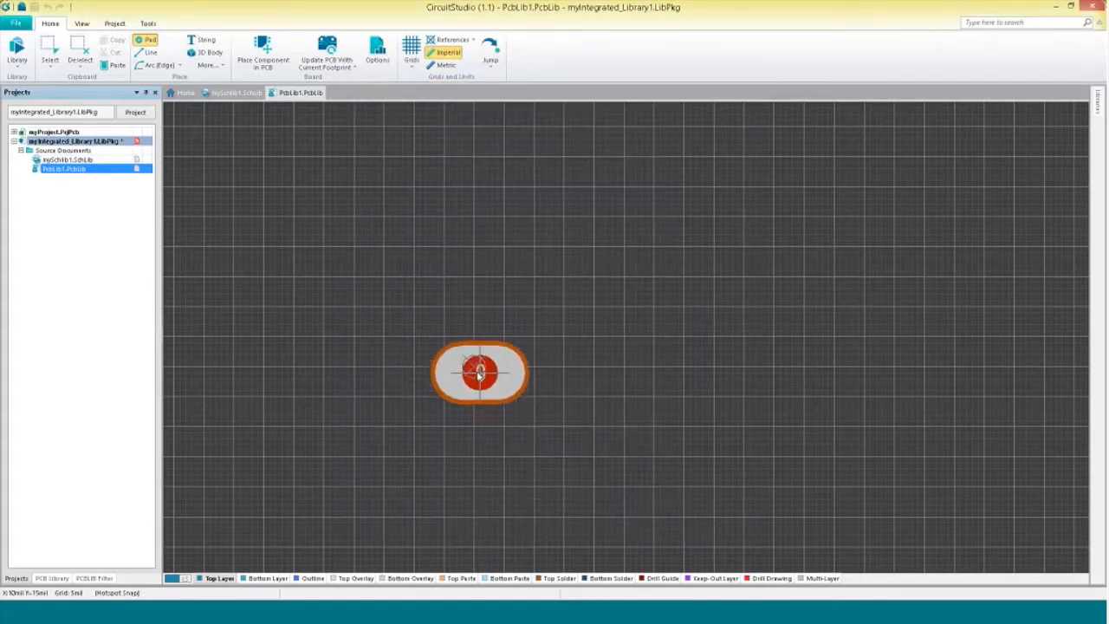
click(474, 367)
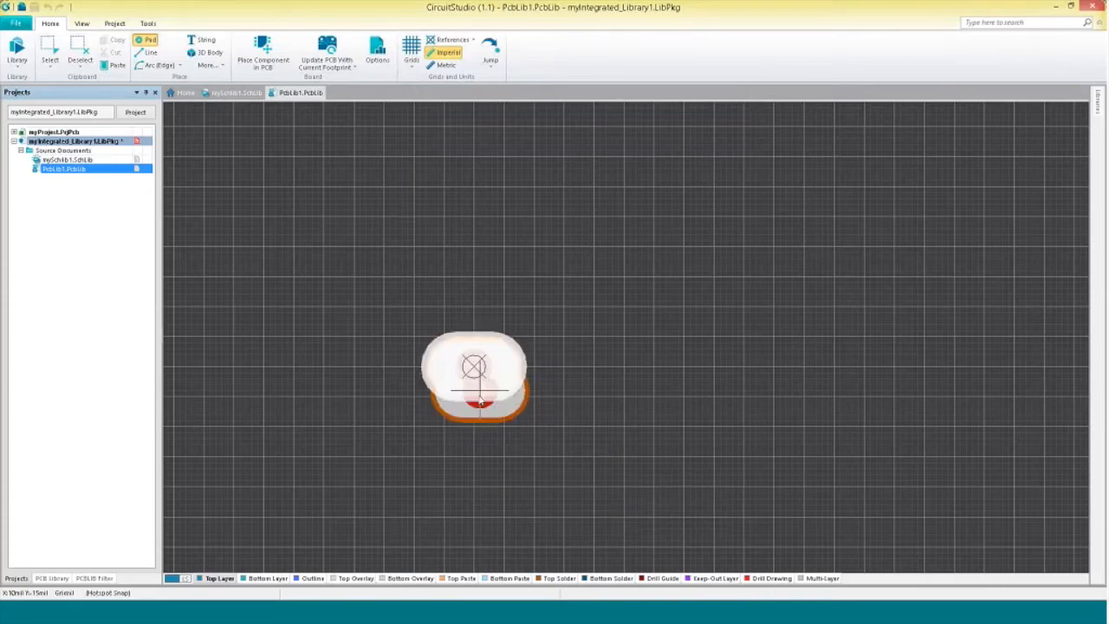
ctrl+scroll(474, 438, up, 2)
ctrl+scroll(474, 444, up, 1)
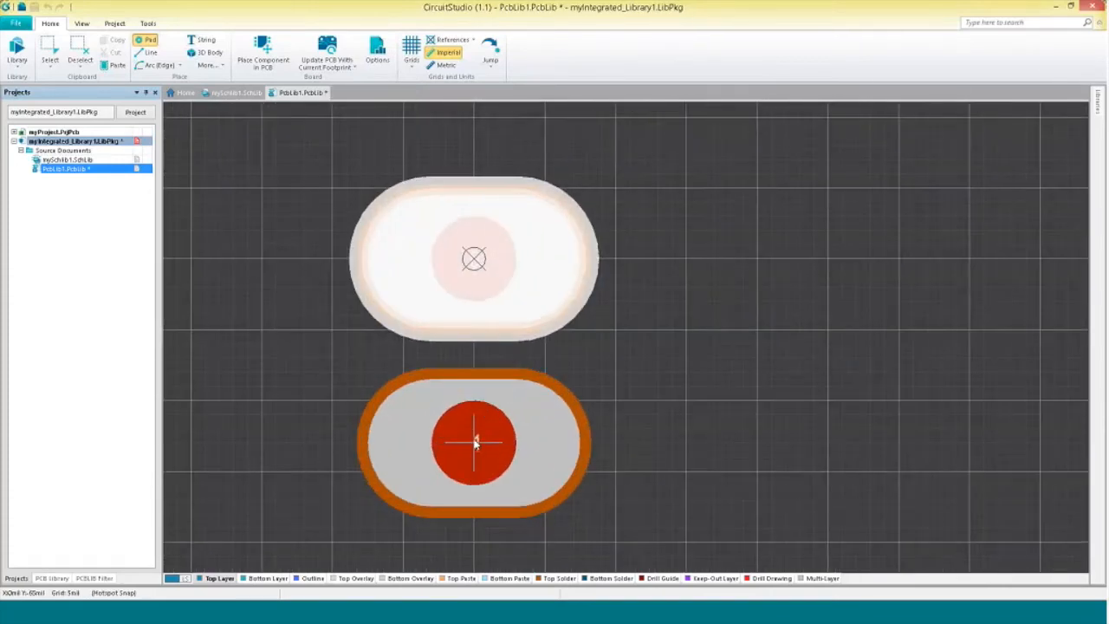
click(474, 444)
ctrl+scroll(475, 445, down, 2)
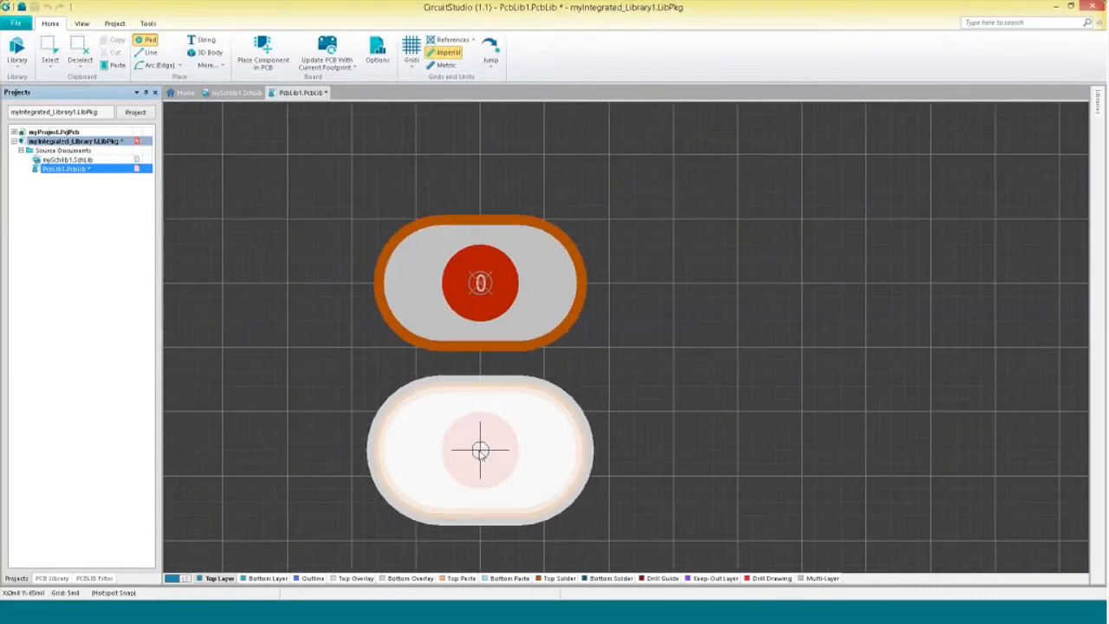
scroll(487, 295, down, 2)
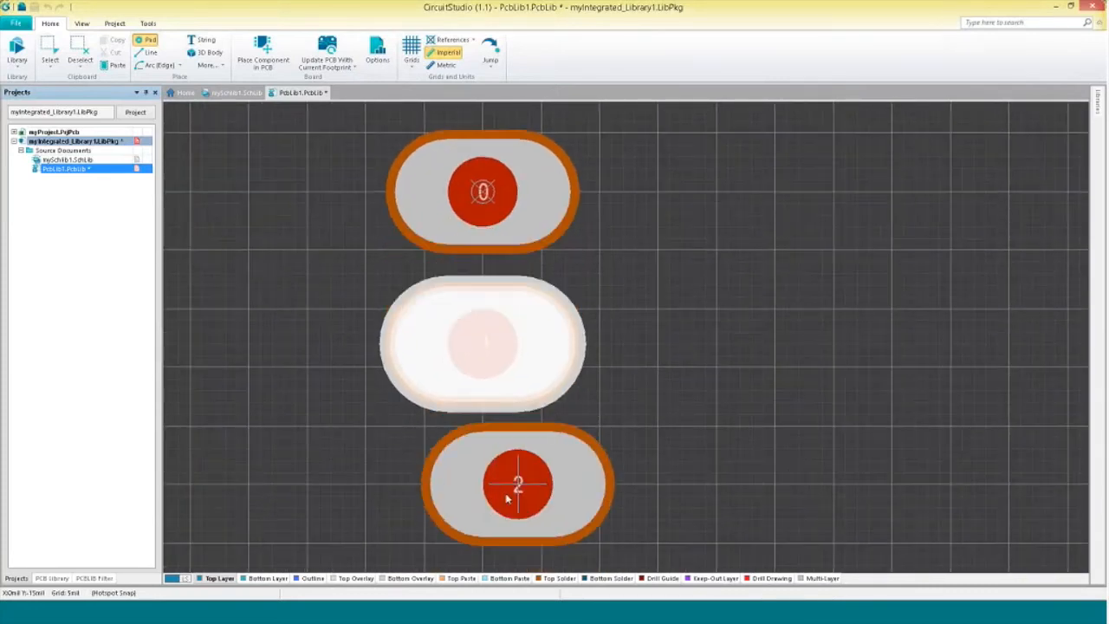
click(483, 484)
right_click(613, 448)
Move pad 2 slightly down so the three pads are evenly spaced in the column.
click(527, 359)
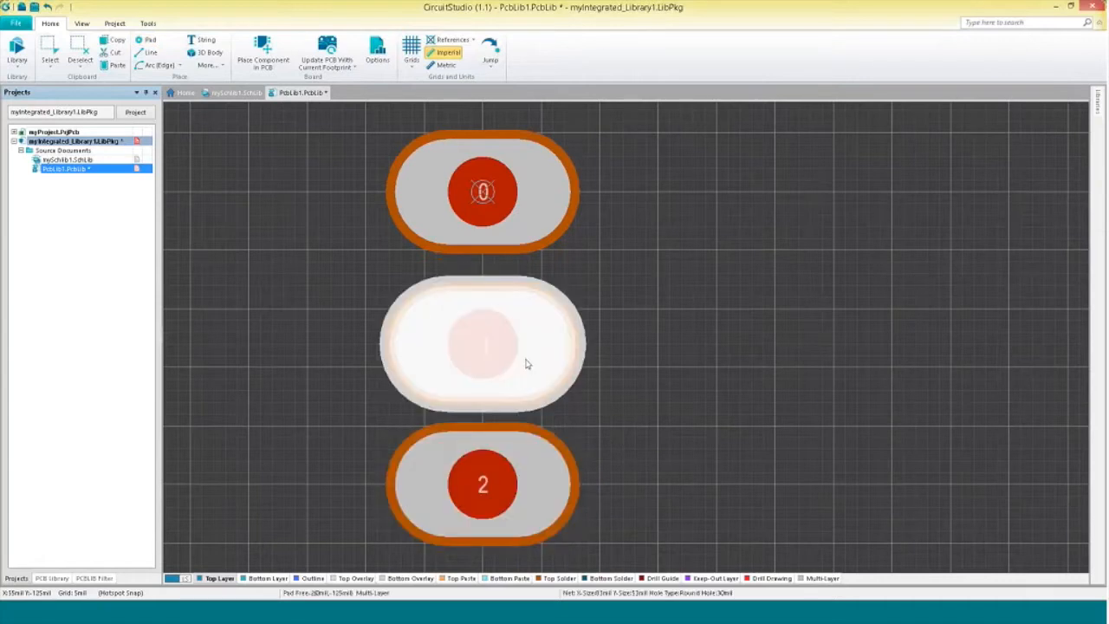
click(515, 470)
drag(516, 472, 483, 496)
click(600, 429)
Draw a nearly full-circle arc with a radius of about 135 mil on the Top Overlay layer, centred on pad 1.
right_drag(651, 409, 625, 407)
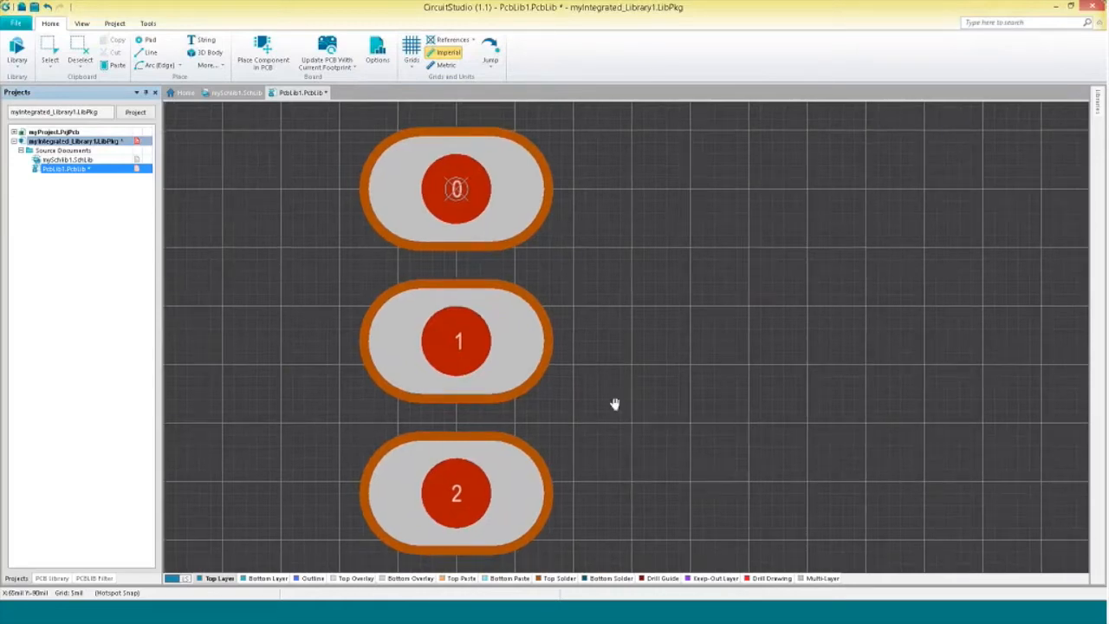
right_drag(614, 404, 606, 396)
ctrl+scroll(607, 395, down, 3)
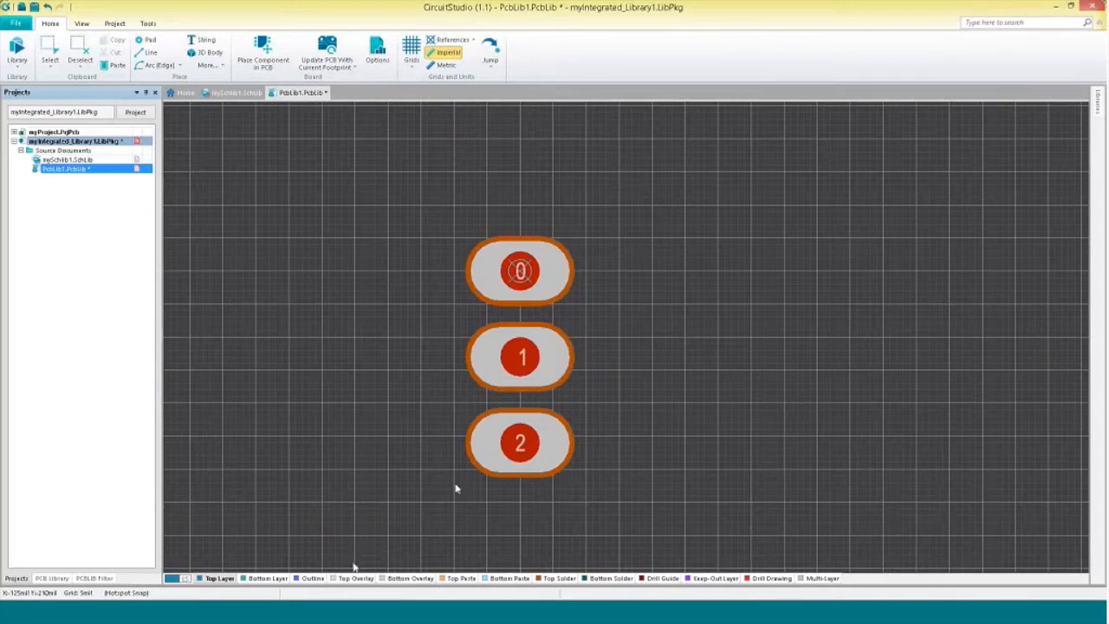
click(355, 578)
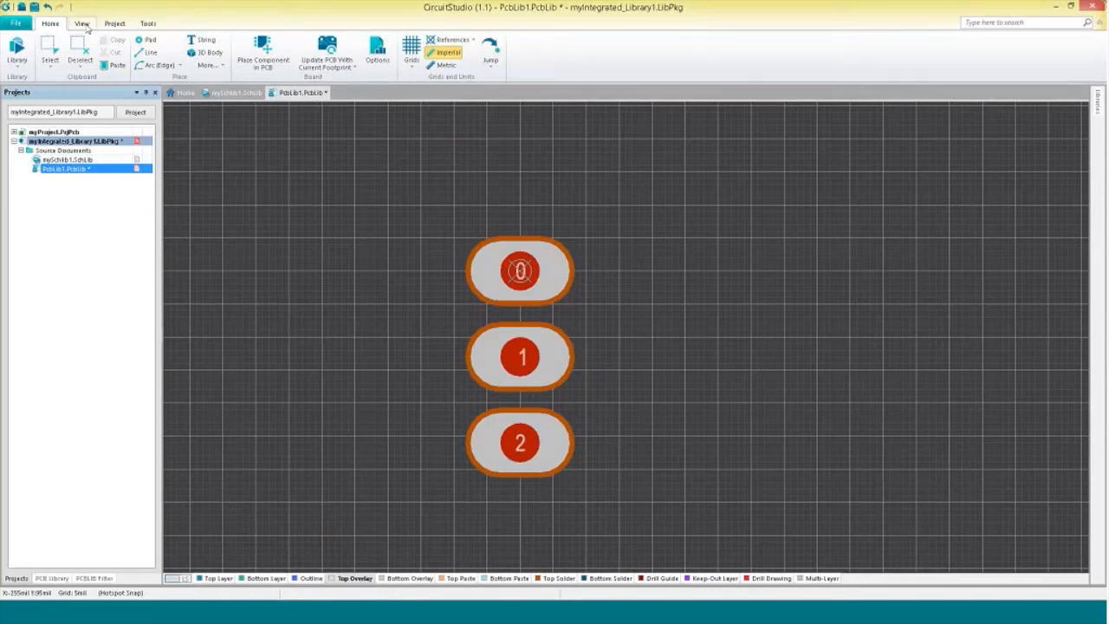
click(179, 65)
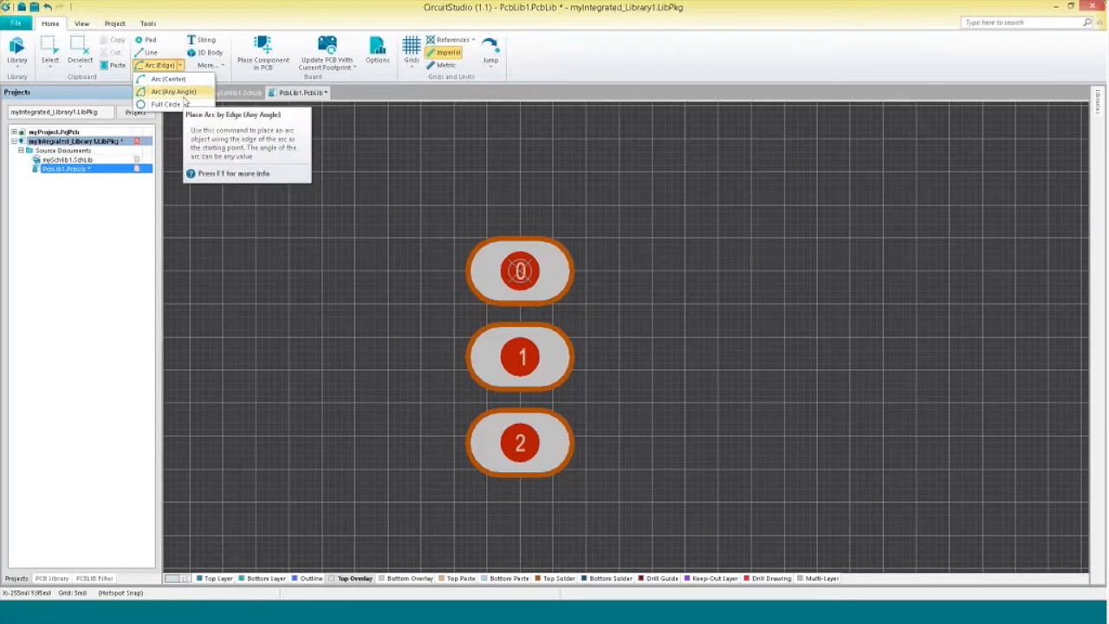
click(168, 79)
click(520, 358)
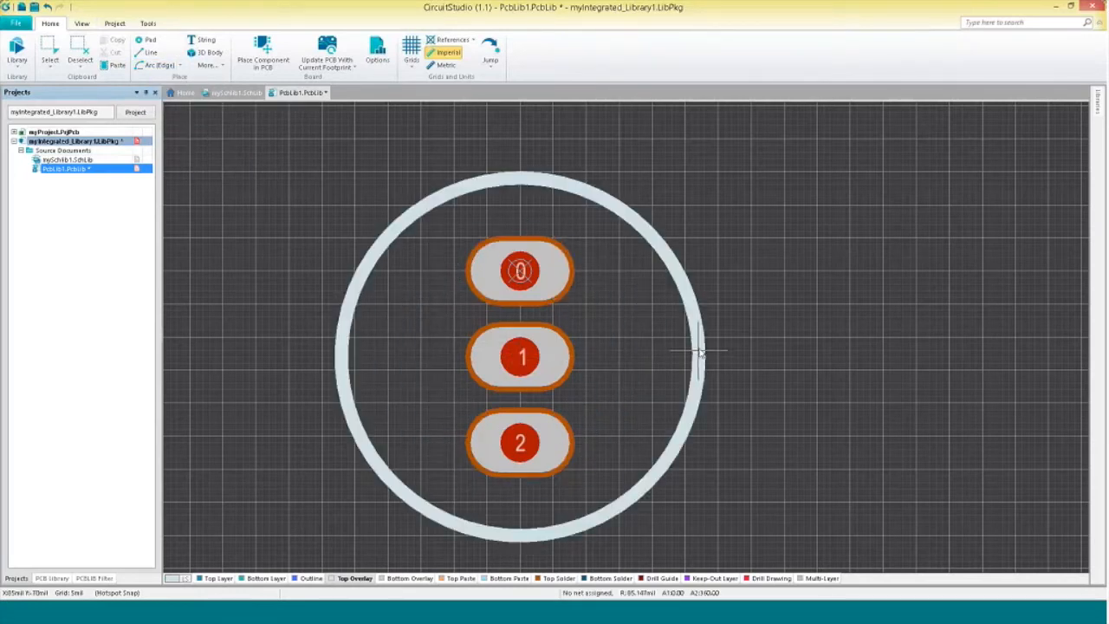
click(699, 360)
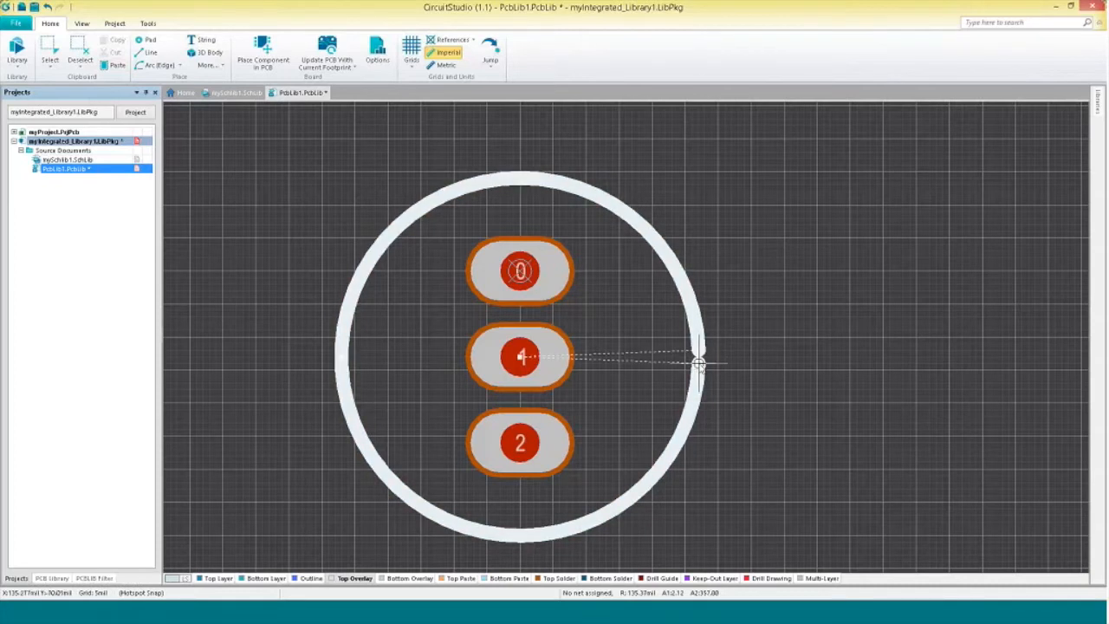
click(699, 355)
click(700, 370)
double_click(699, 387)
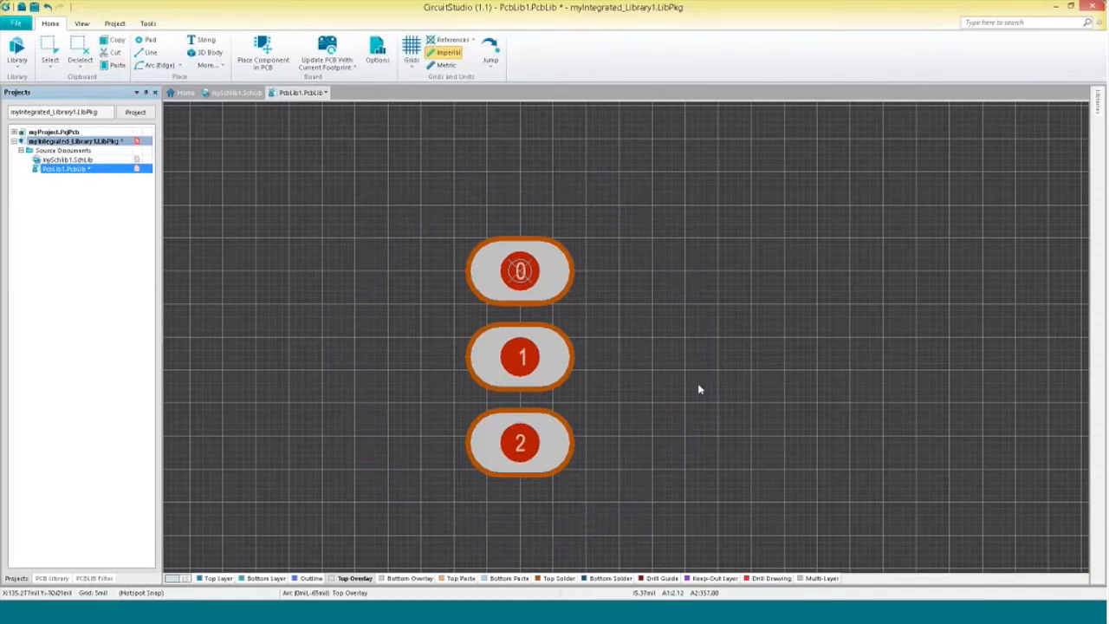
Narrow the Top Overlay arc's width and set its radius to 105 mil, start angle to 55 and end angle to 305.
double_click(521, 243)
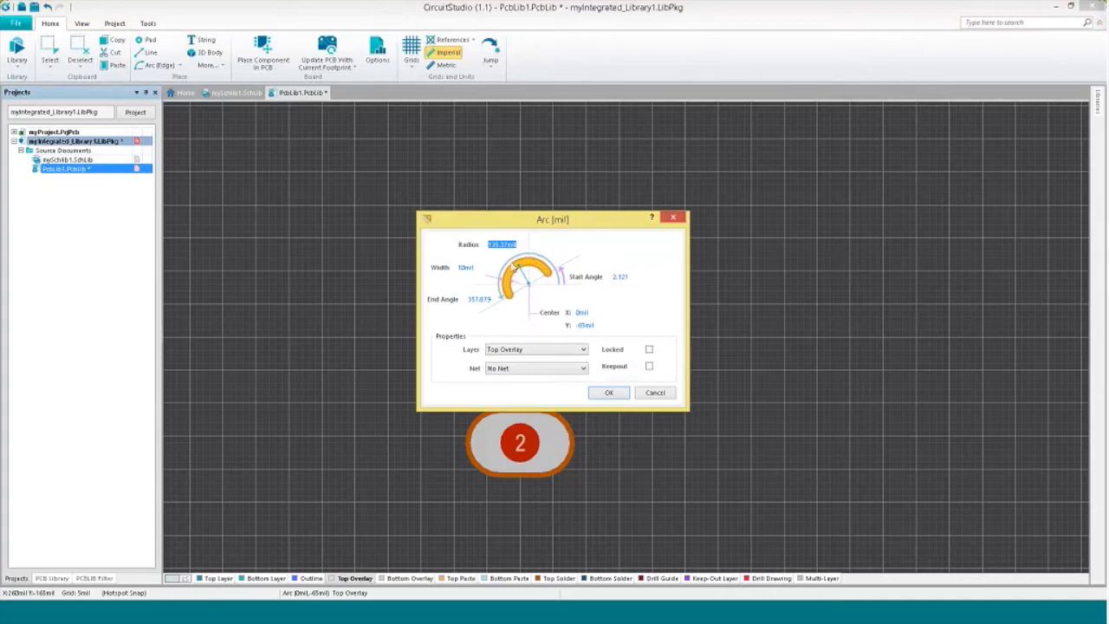
double_click(480, 270)
text(8)
double_click(513, 246)
text(1)
text(5)
double_click(633, 276)
text(55)
double_click(487, 300)
text(305)
click(612, 395)
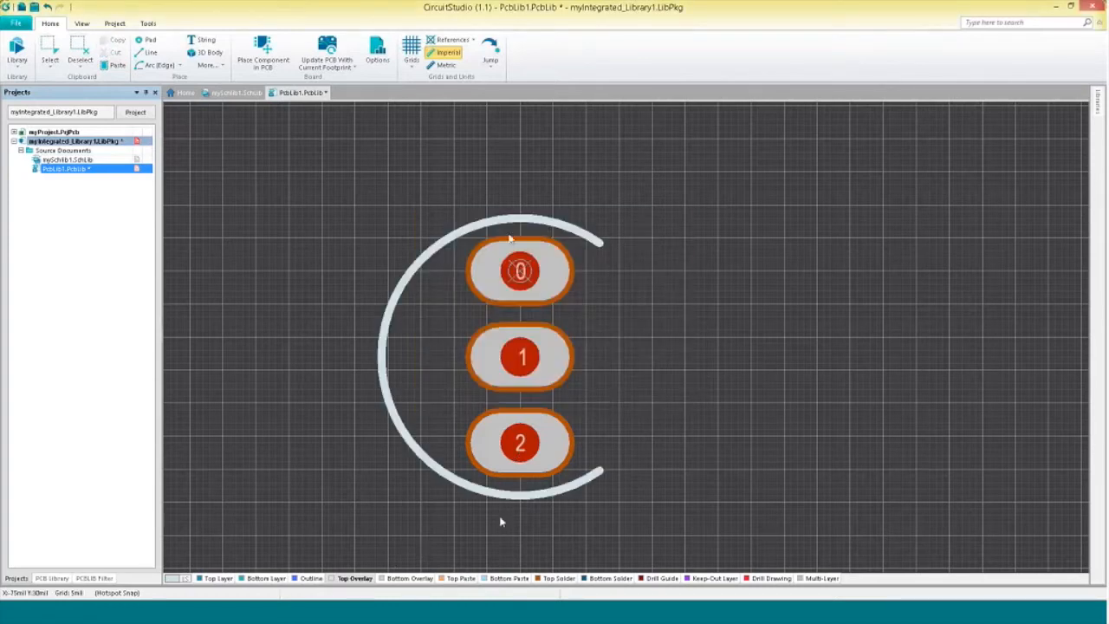
Close the arc with a straight vertical line between its two ends and check the footprint in 3D.
click(147, 52)
click(599, 244)
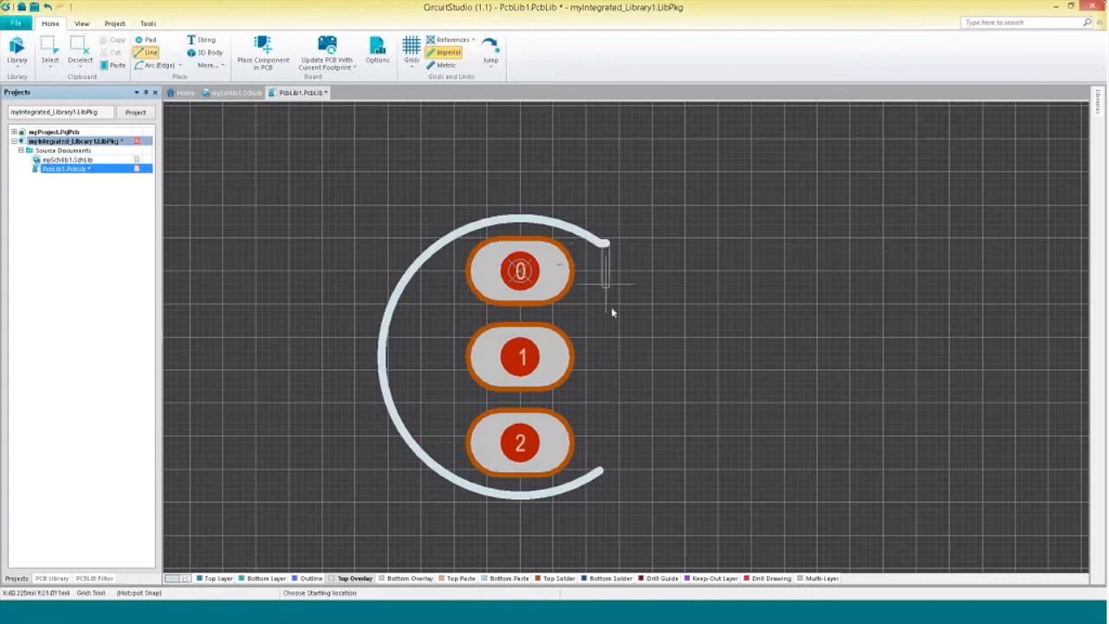
click(599, 473)
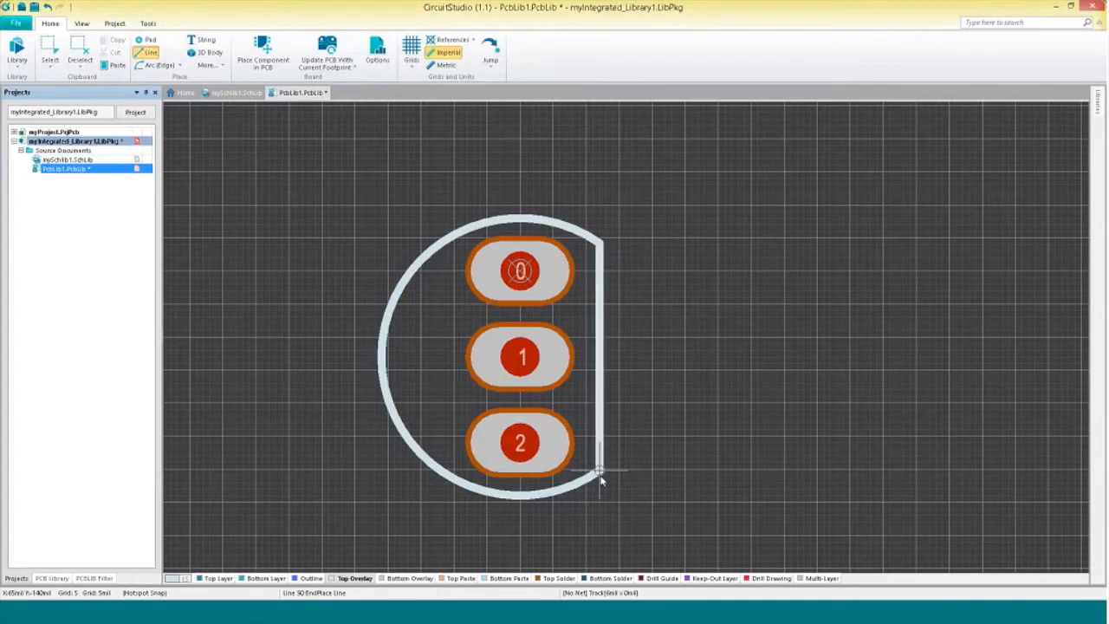
key(BackSpace)
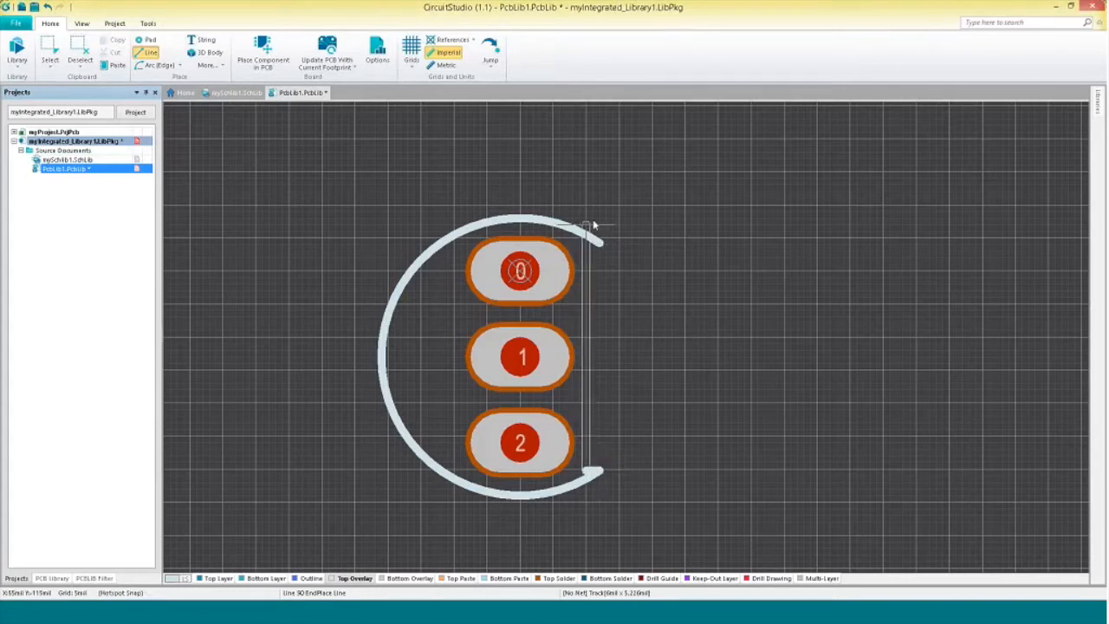
click(599, 243)
key(Escape)
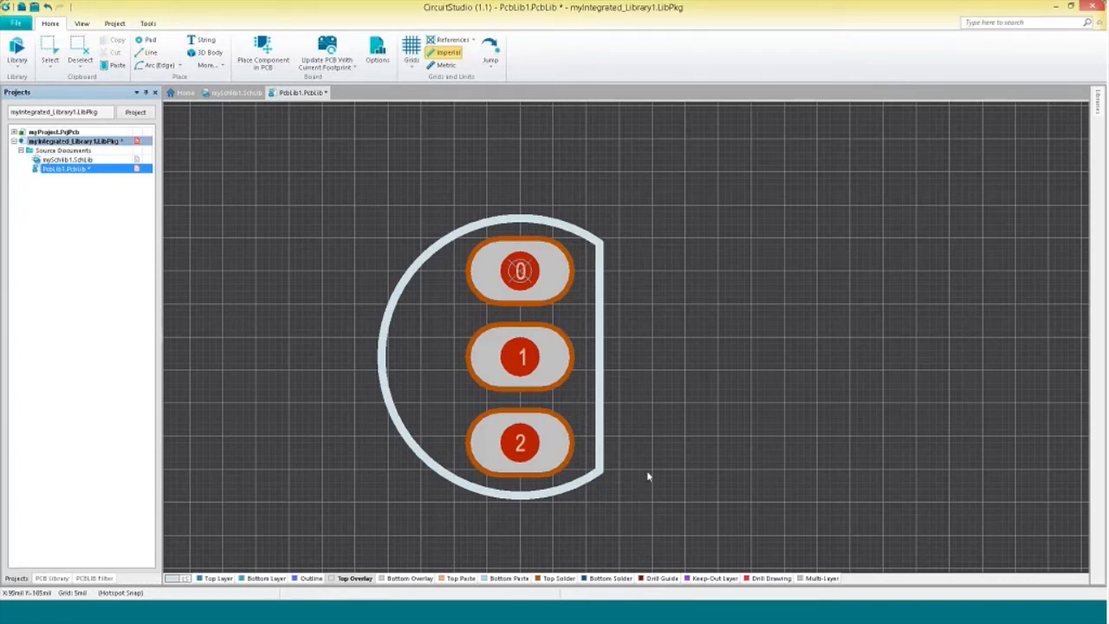
key(3)
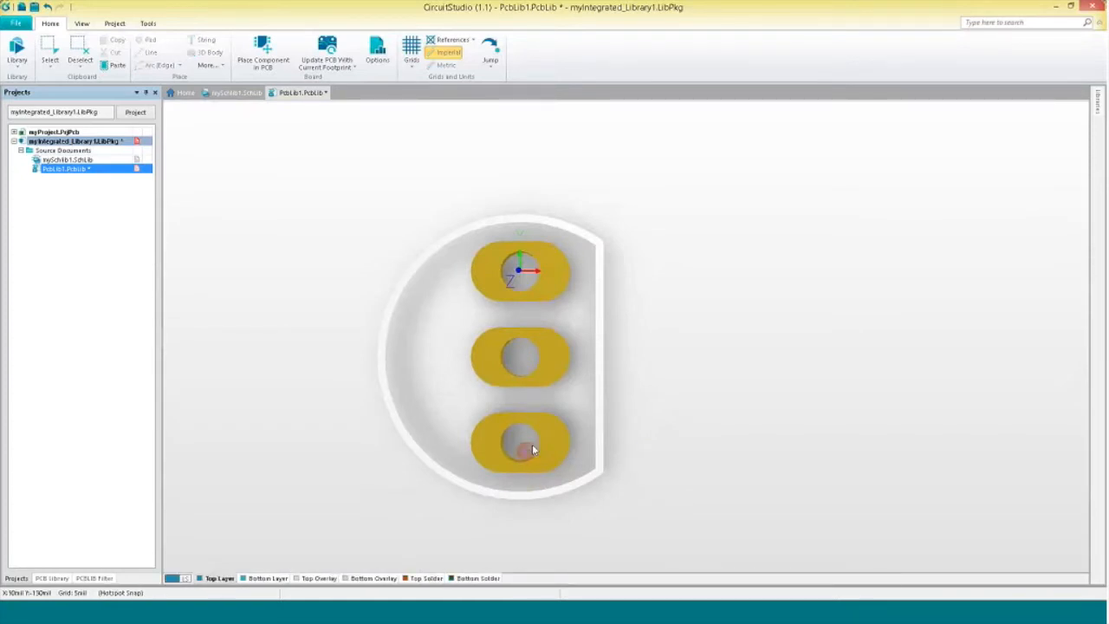
key(2)
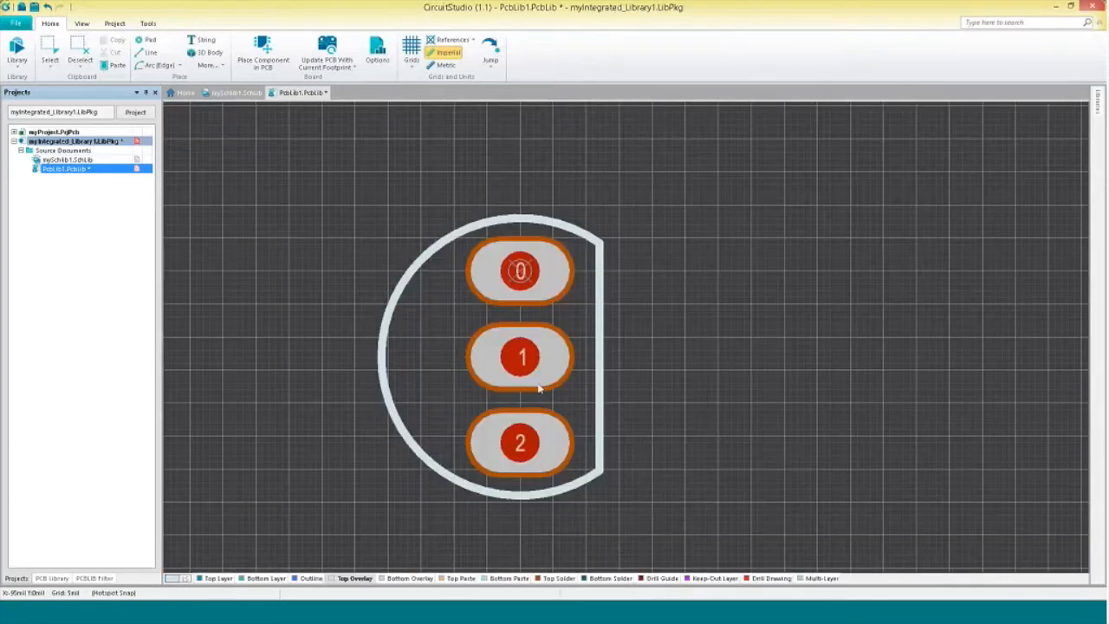
Place an extruded 3D body with an overall height of 100 mil as a rectangle enclosing the whole footprint.
click(204, 52)
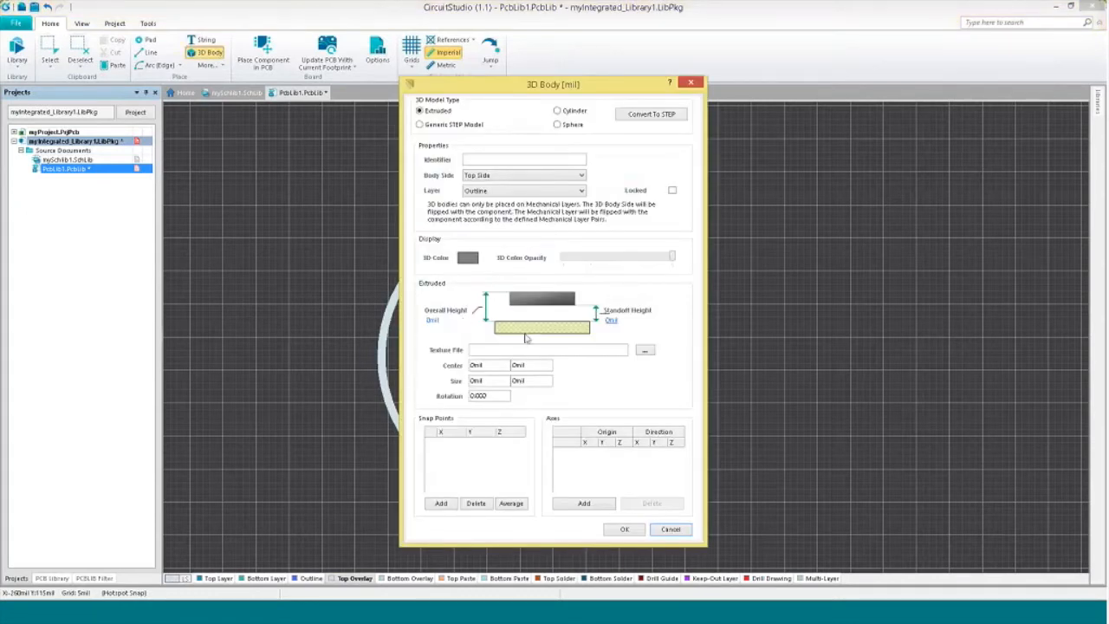
click(443, 320)
text(100)
click(624, 529)
click(353, 208)
click(619, 208)
click(619, 506)
click(352, 501)
right_click(363, 518)
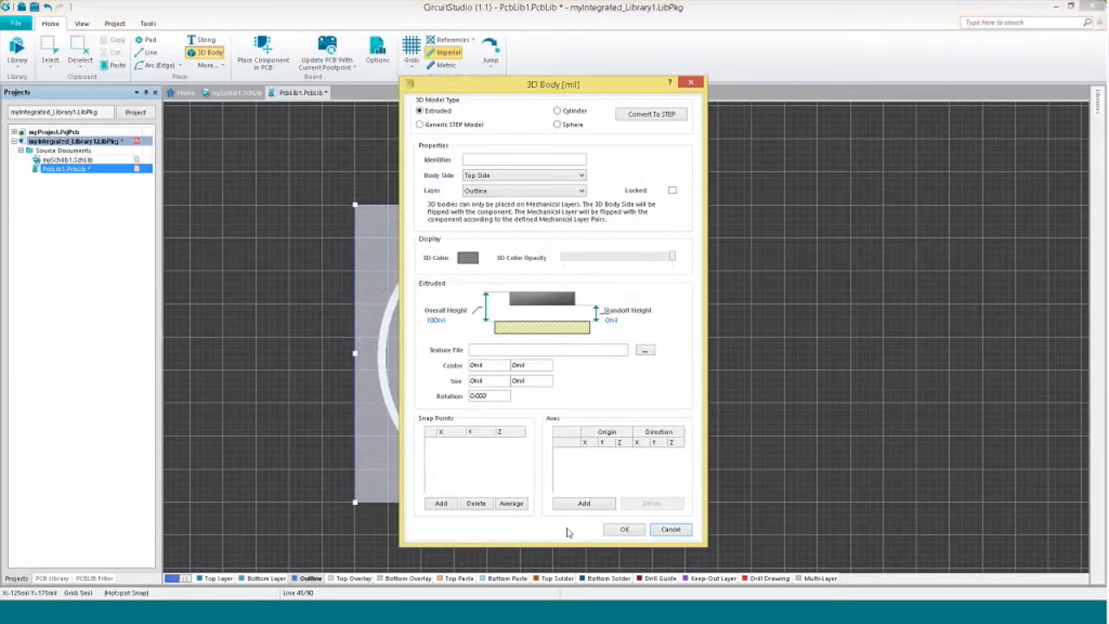
click(671, 529)
Inspect the extruded body from an angle in 3D, return to 2D and delete the body.
key(3)
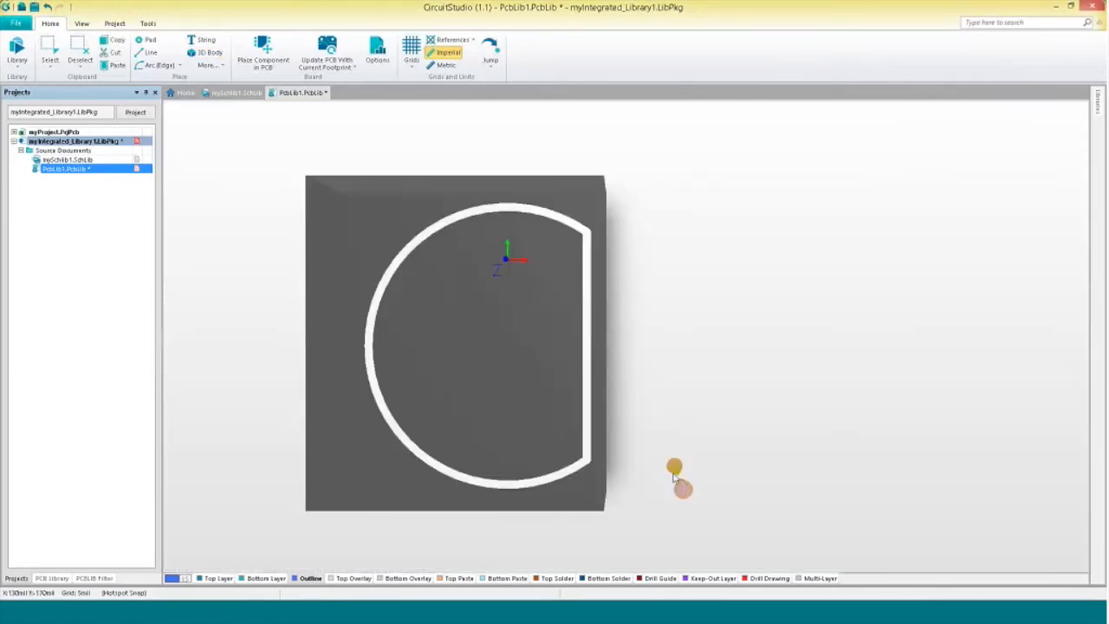
shift+right_drag(595, 450, 783, 302)
key(2)
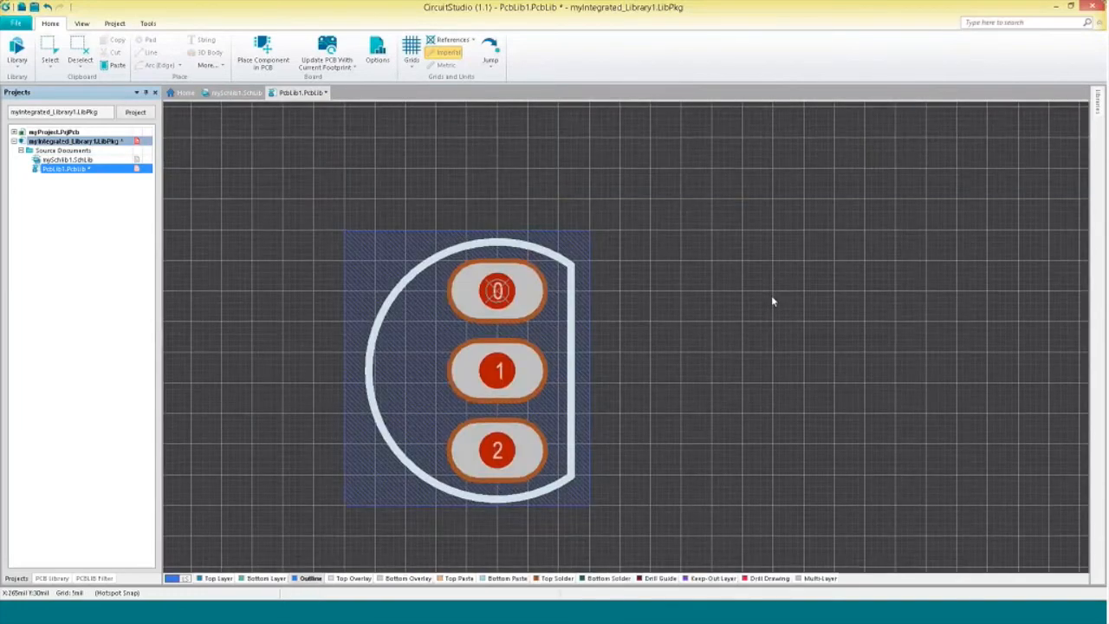
click(355, 500)
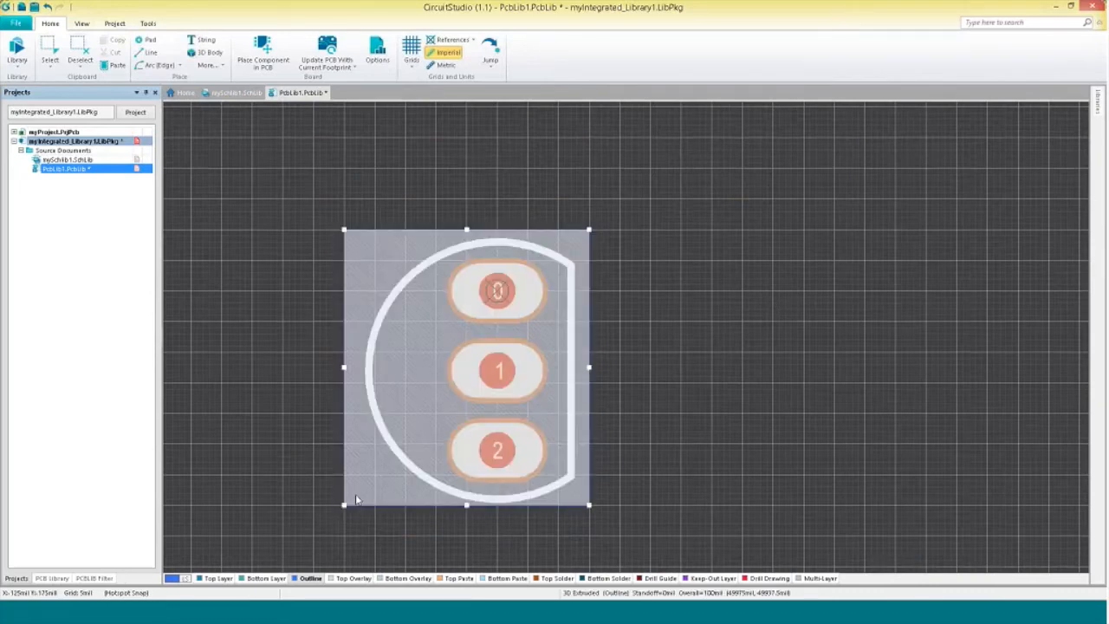
Try to add a generic STEP model 3D body to the footprint by embedding PBGA208.STEP.
click(206, 52)
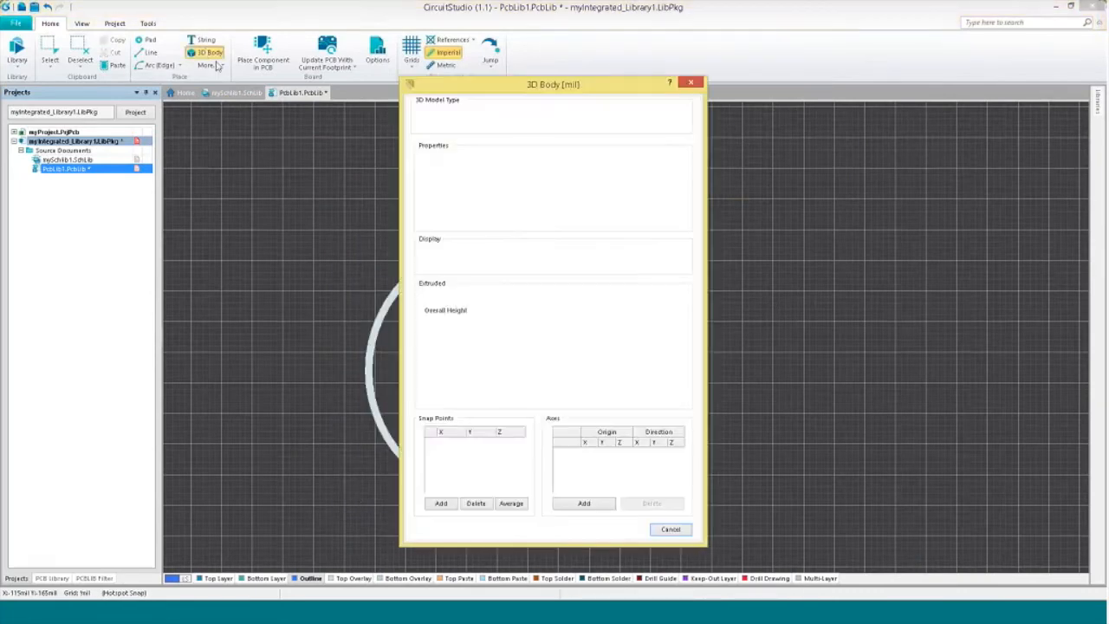
click(420, 124)
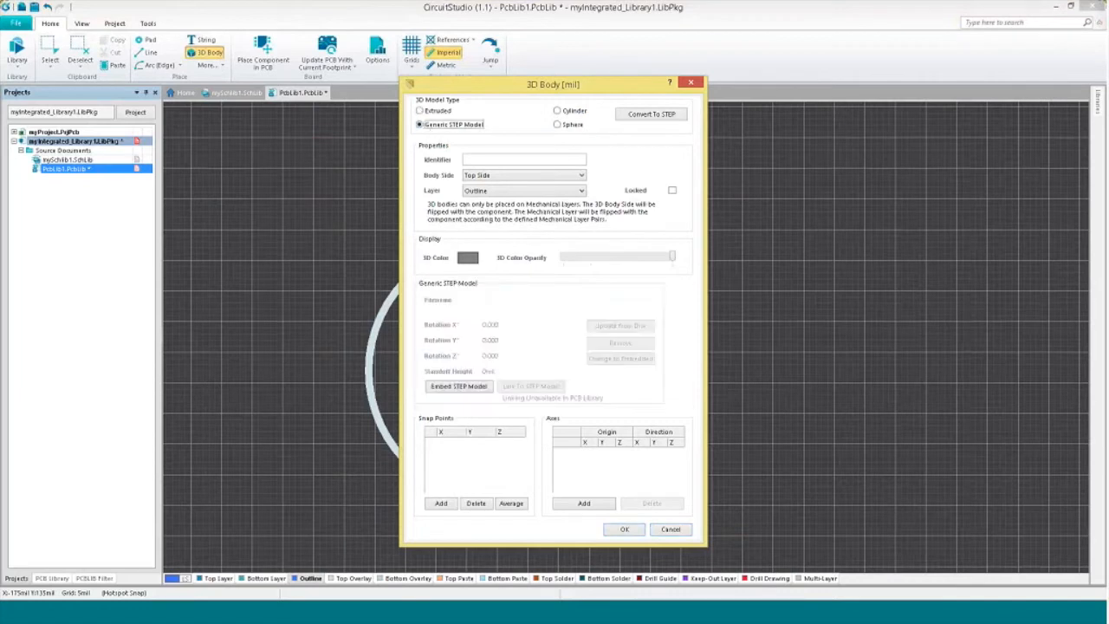
click(462, 385)
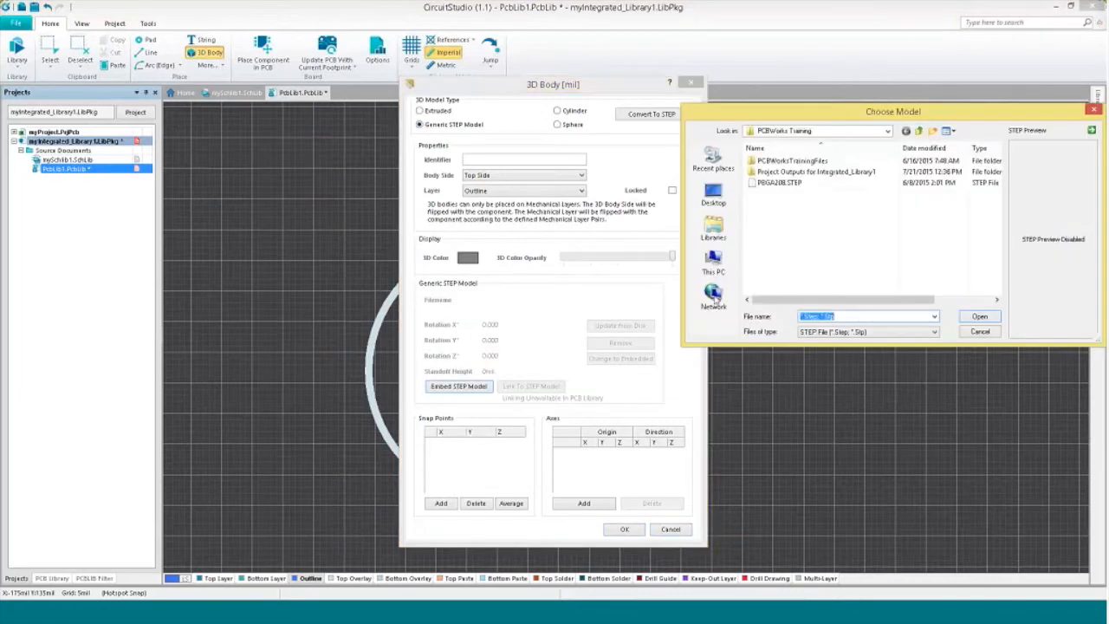
double_click(780, 185)
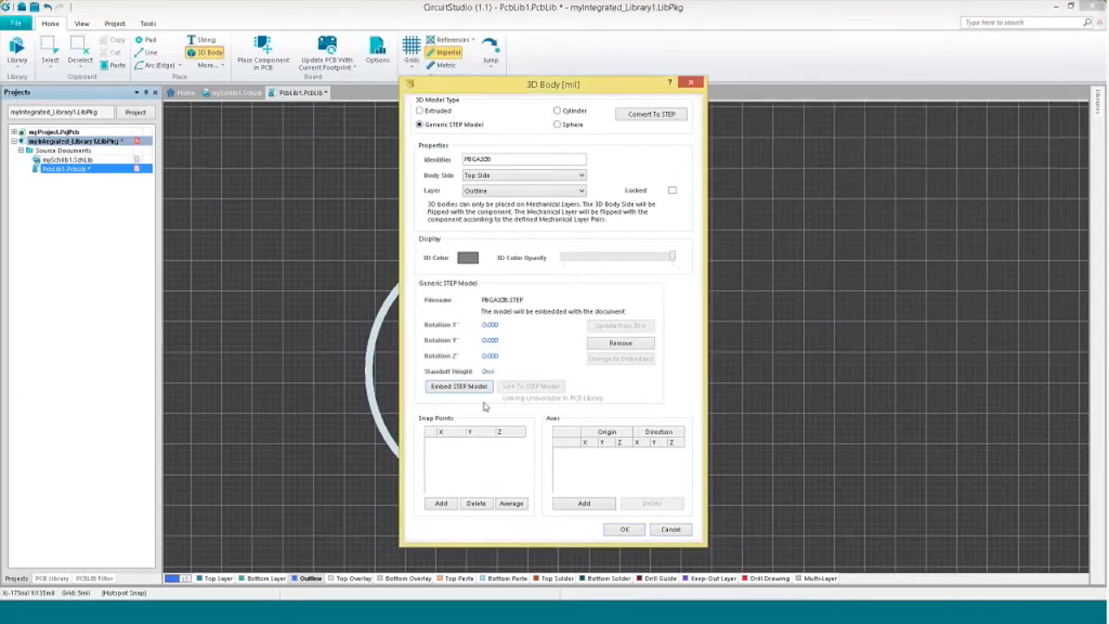
click(624, 530)
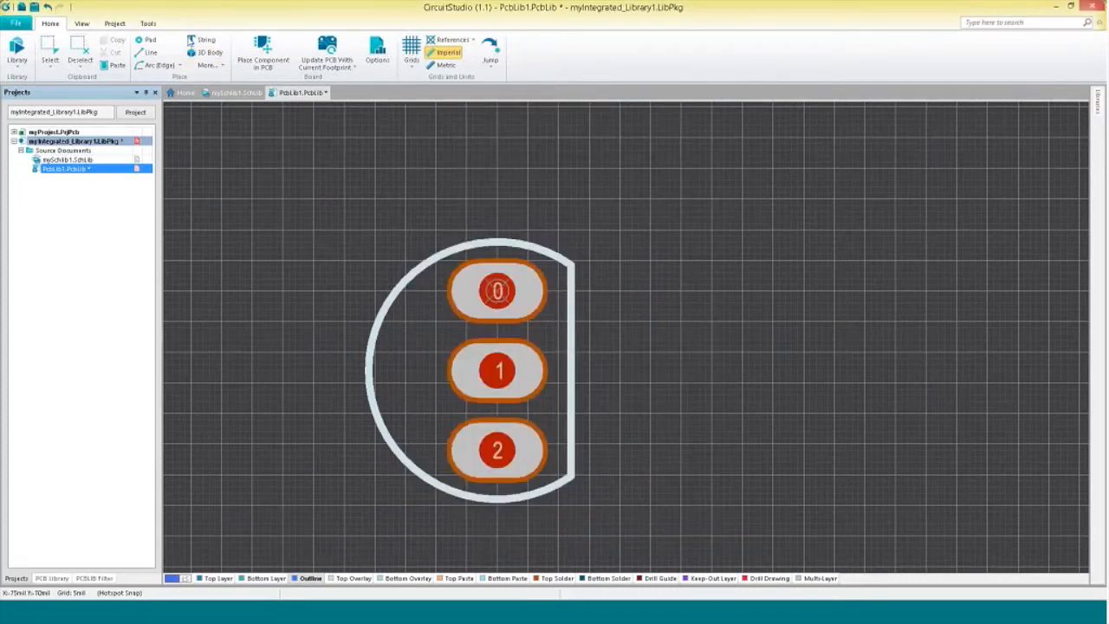
Embed PBGA208.STEP as a generic STEP model 3D body and place it over the footprint.
click(205, 52)
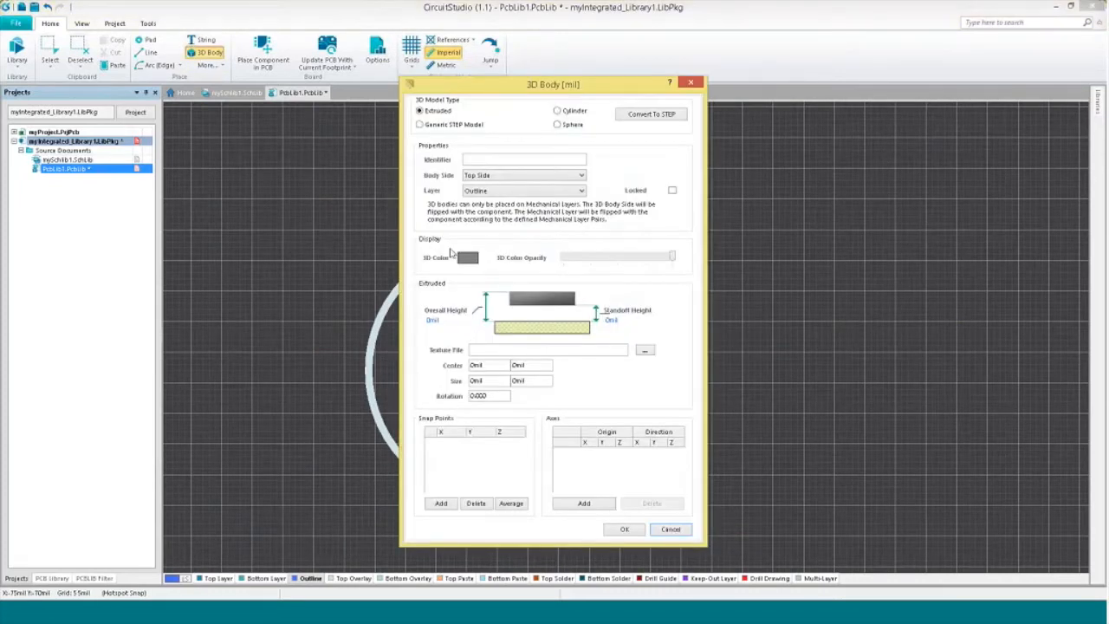
click(420, 124)
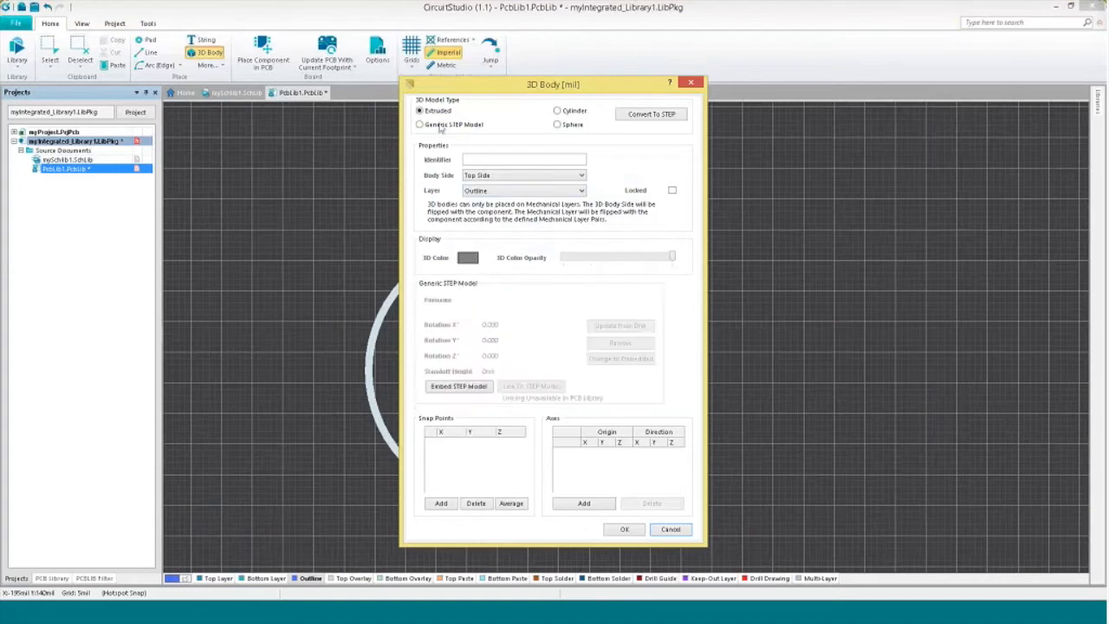
click(458, 387)
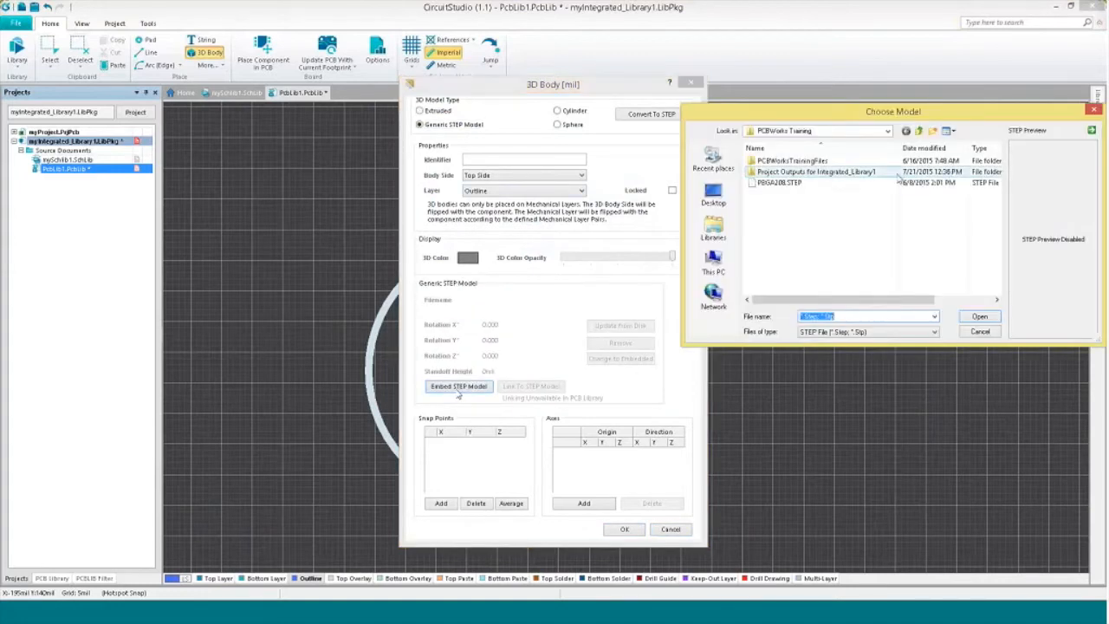
double_click(773, 183)
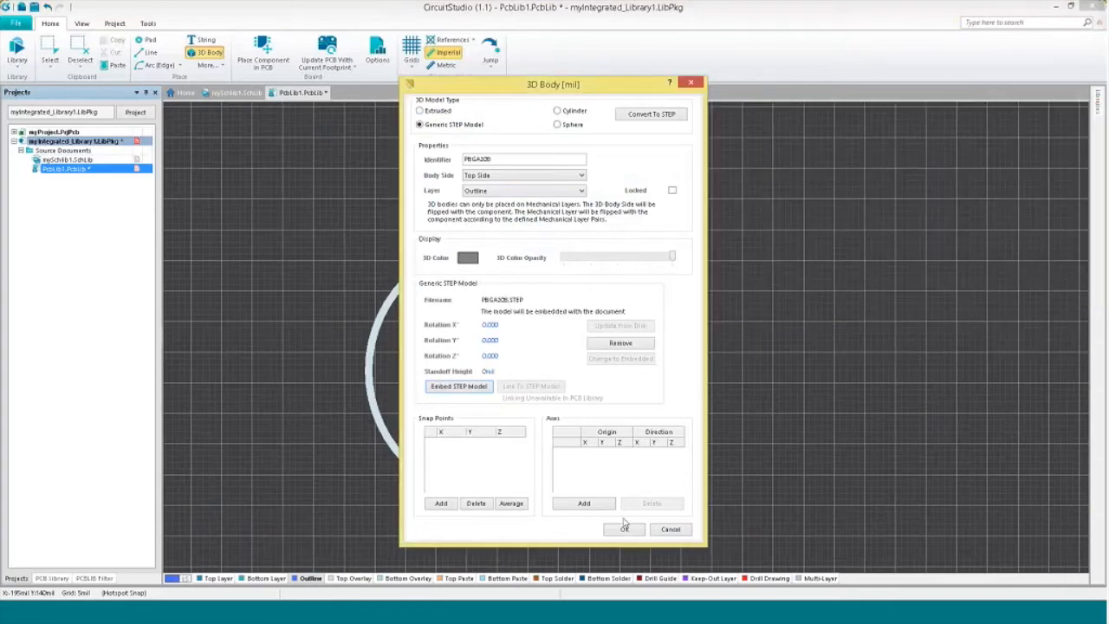
click(624, 529)
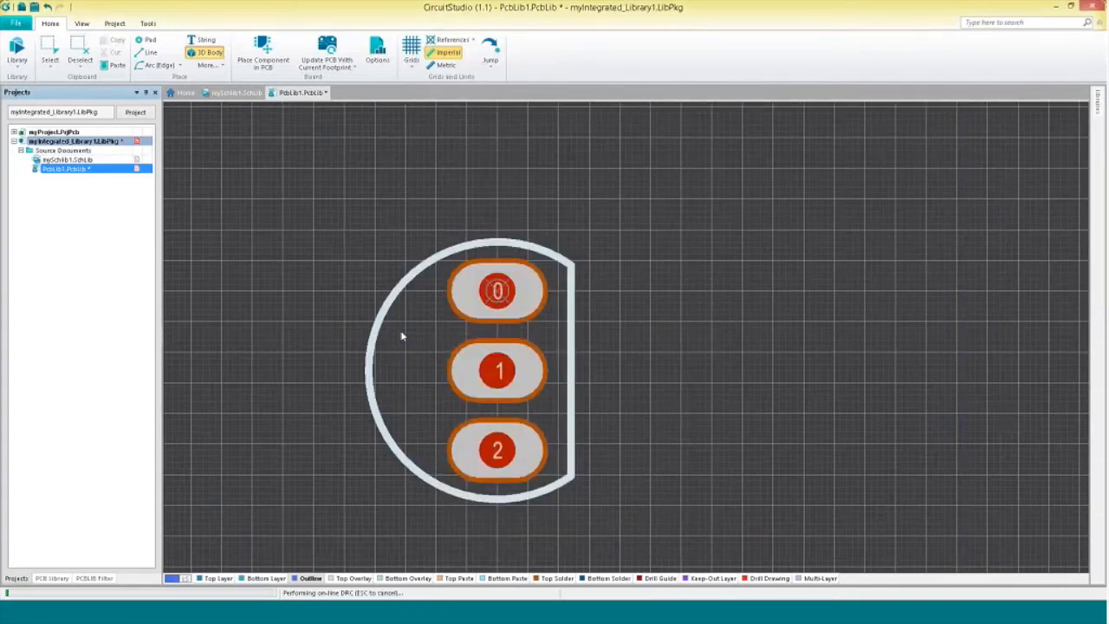
click(402, 336)
click(685, 530)
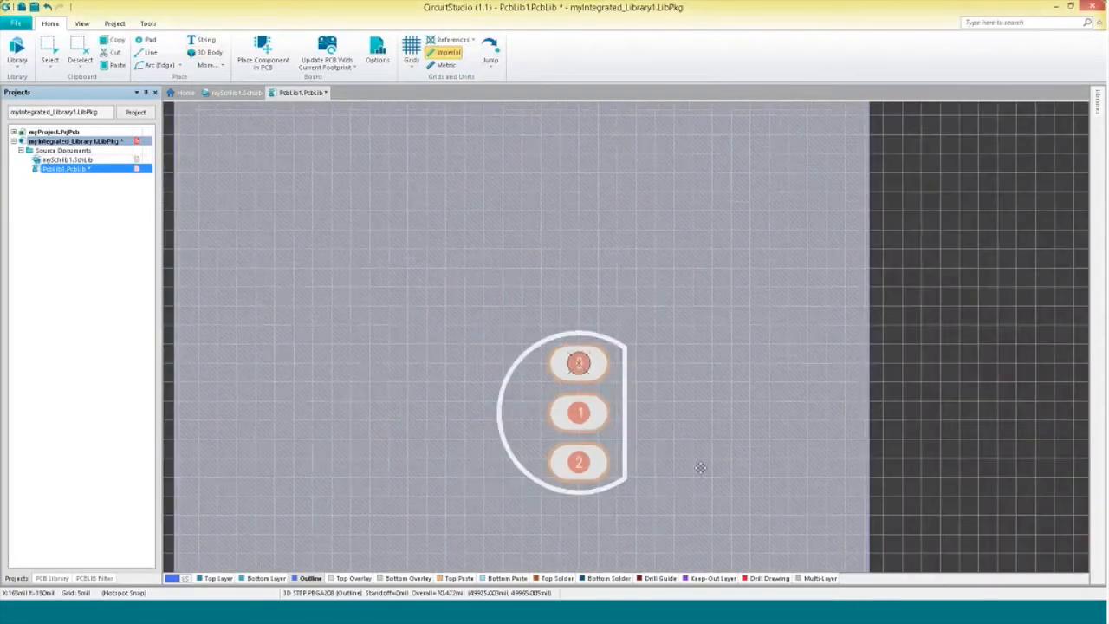
Inspect the embedded STEP body at an angle in 3D, return to 2D and remove the body.
ctrl+scroll(700, 467, down, 4)
key(3)
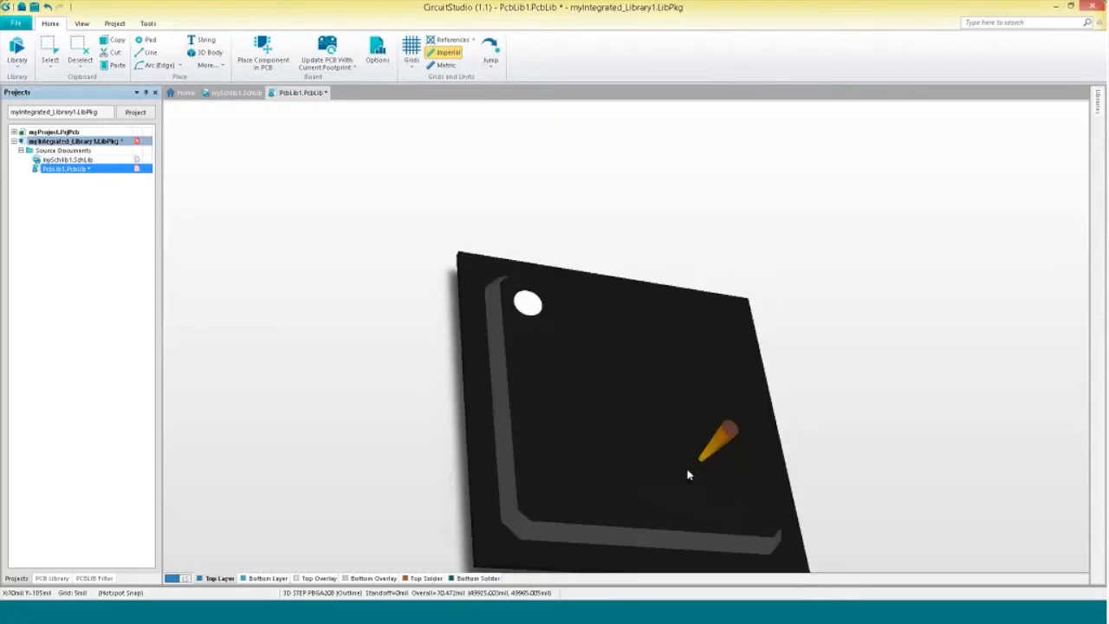
shift+right_drag(664, 465, 664, 424)
key(2)
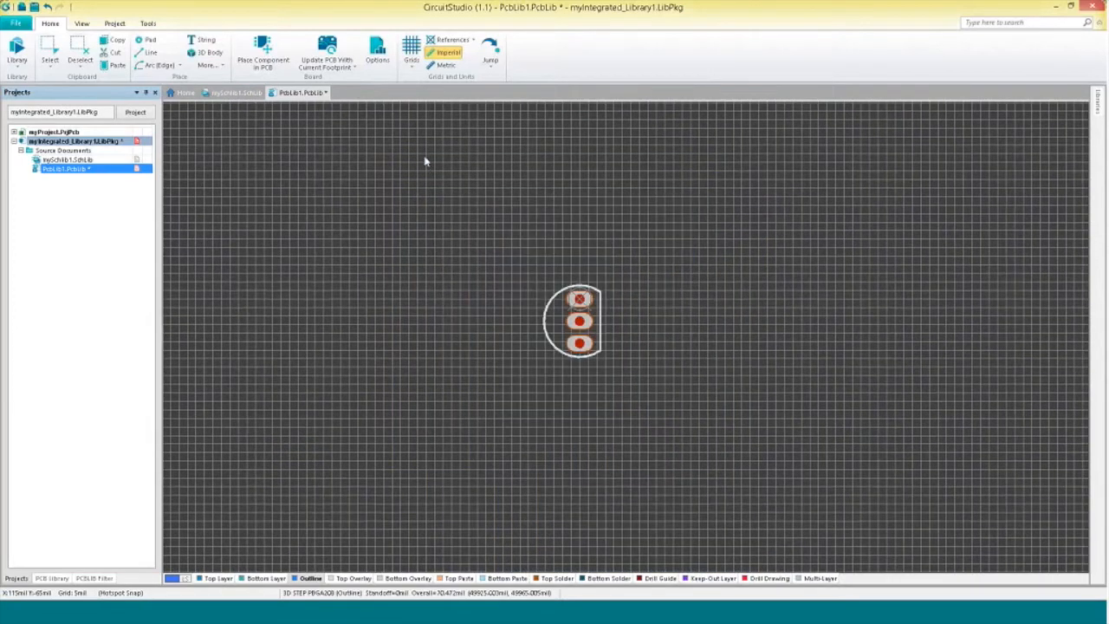
Add the polygonal shape created from the Top Overlay primitives as the component's 3D body, with an overall height of 100 mil.
click(150, 24)
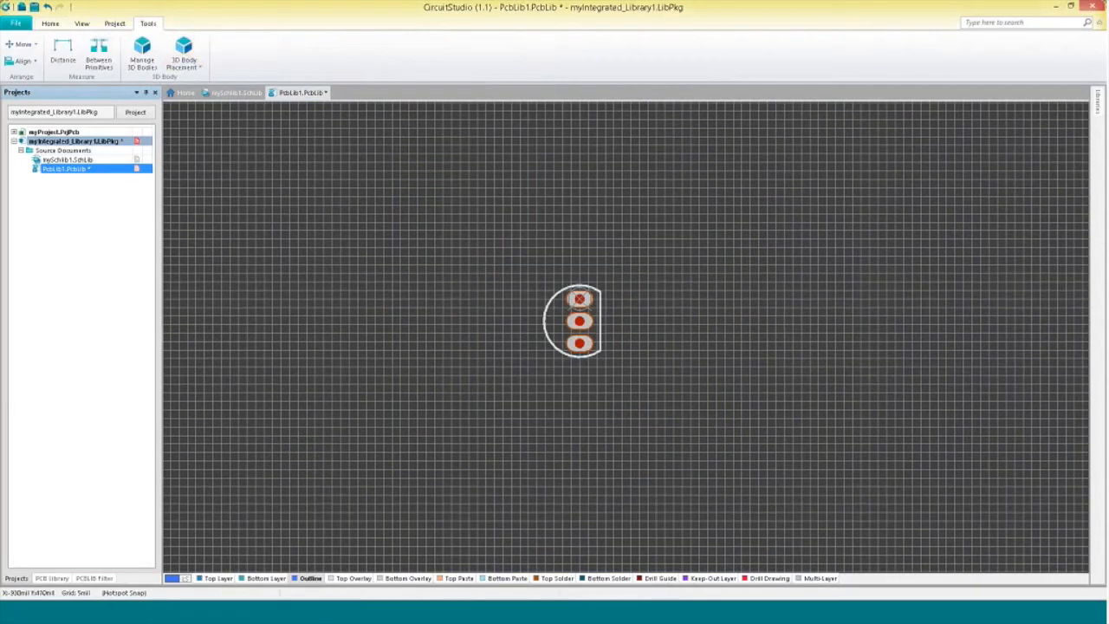
click(142, 50)
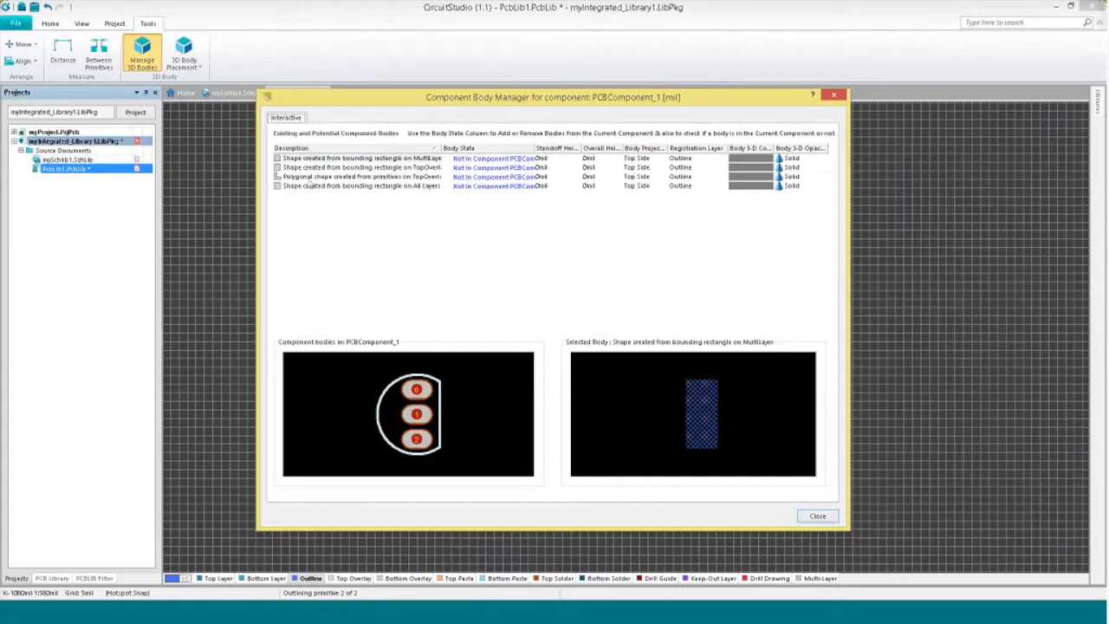
click(476, 178)
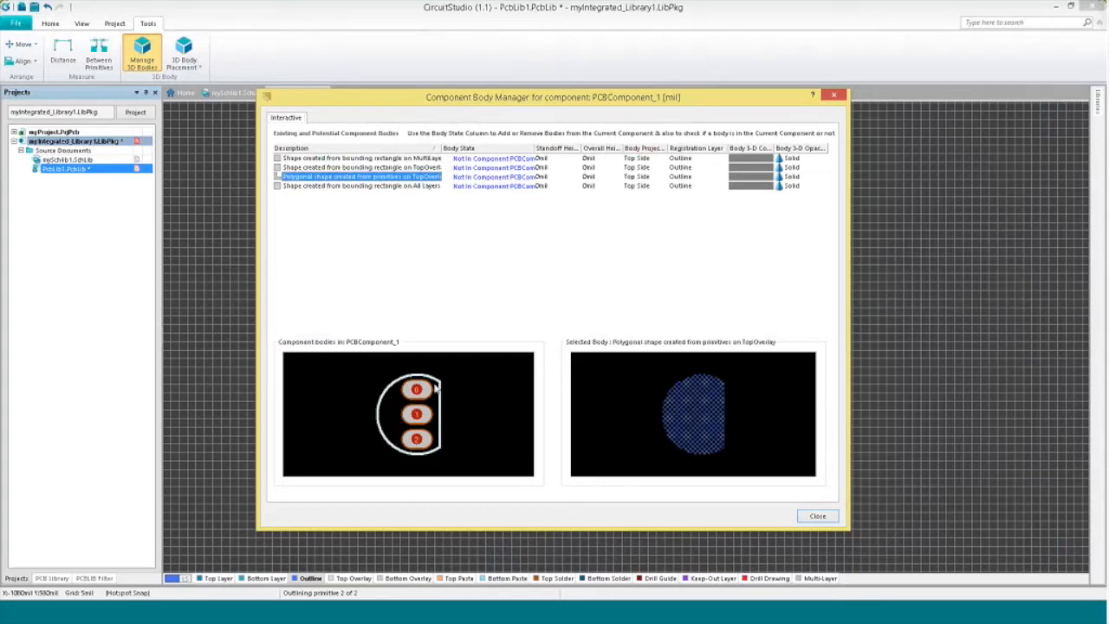
click(476, 179)
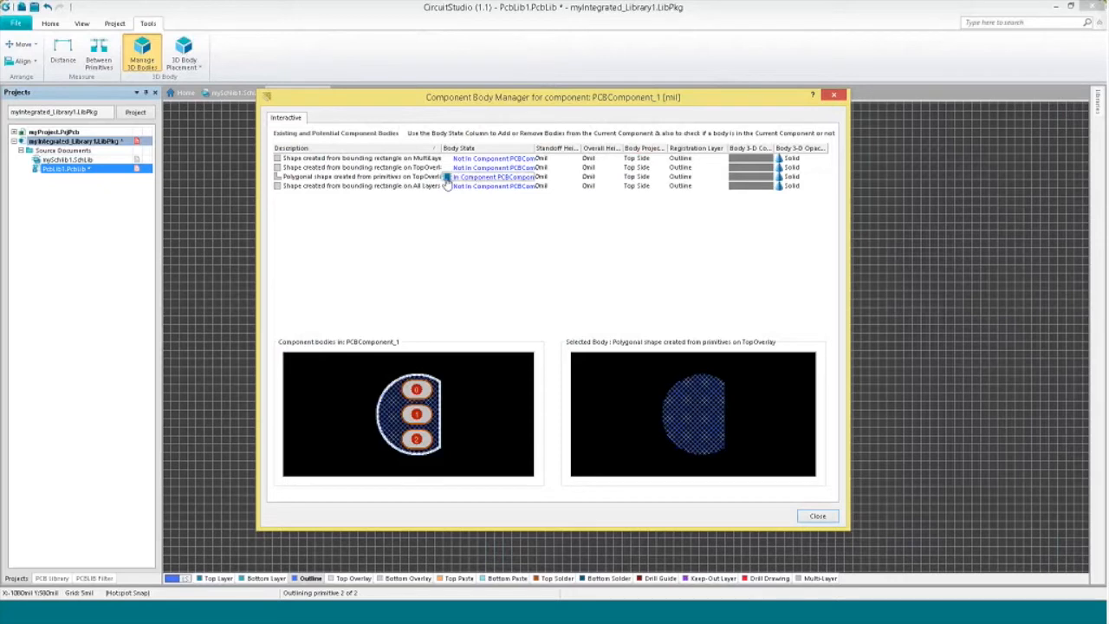
click(601, 176)
text(100)
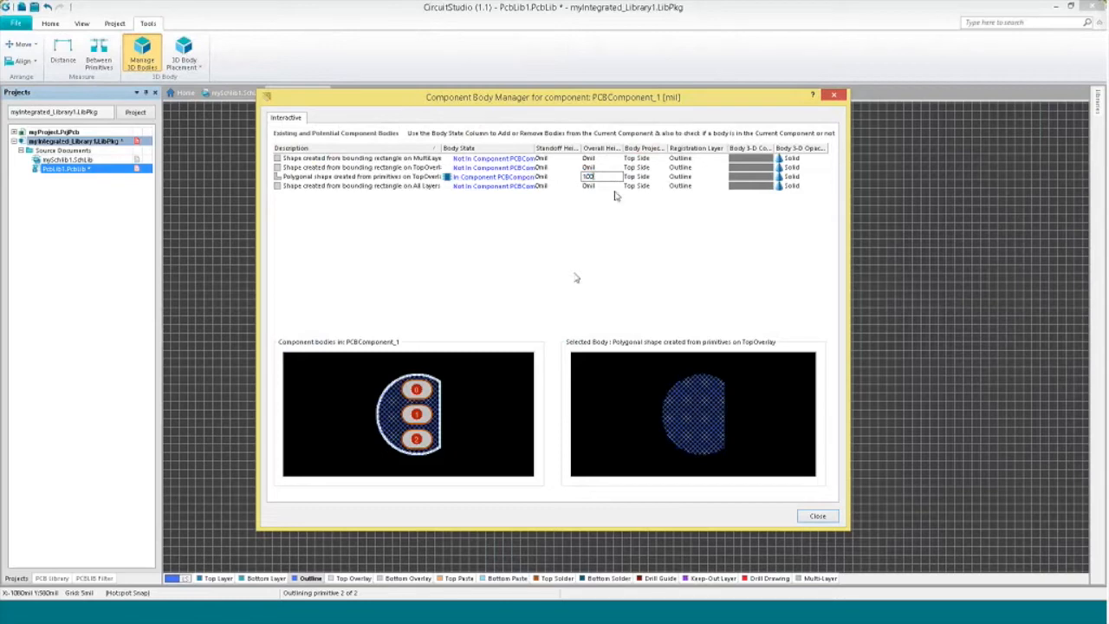
key(Return)
click(819, 516)
Check the shape of the new transistor body in 3D and return to the 2D view.
right_drag(737, 446, 624, 316)
key(3)
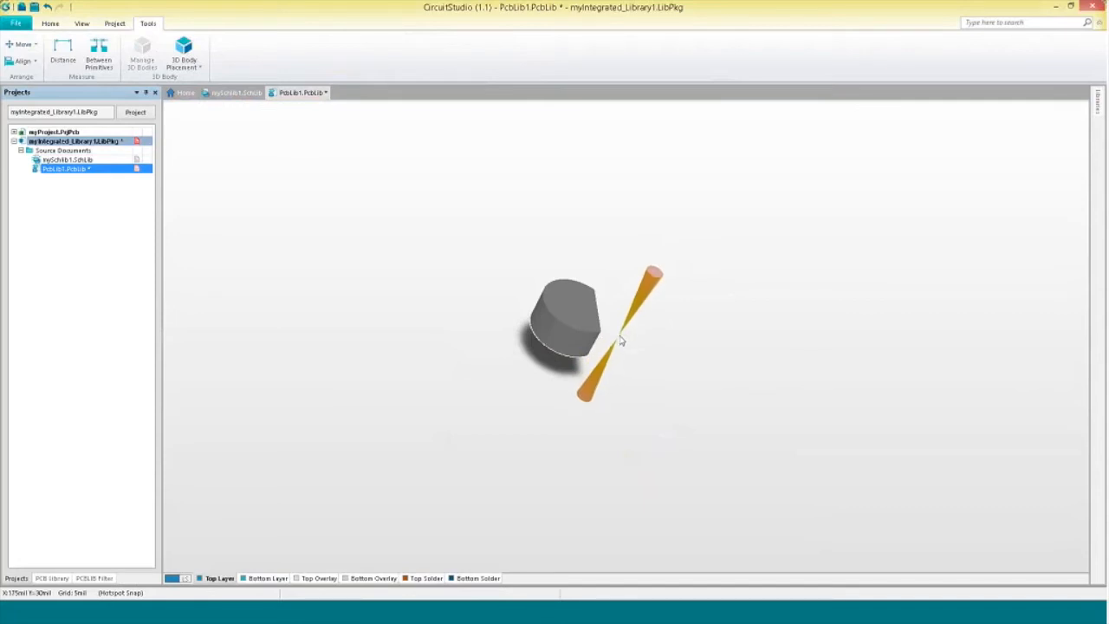
key(2)
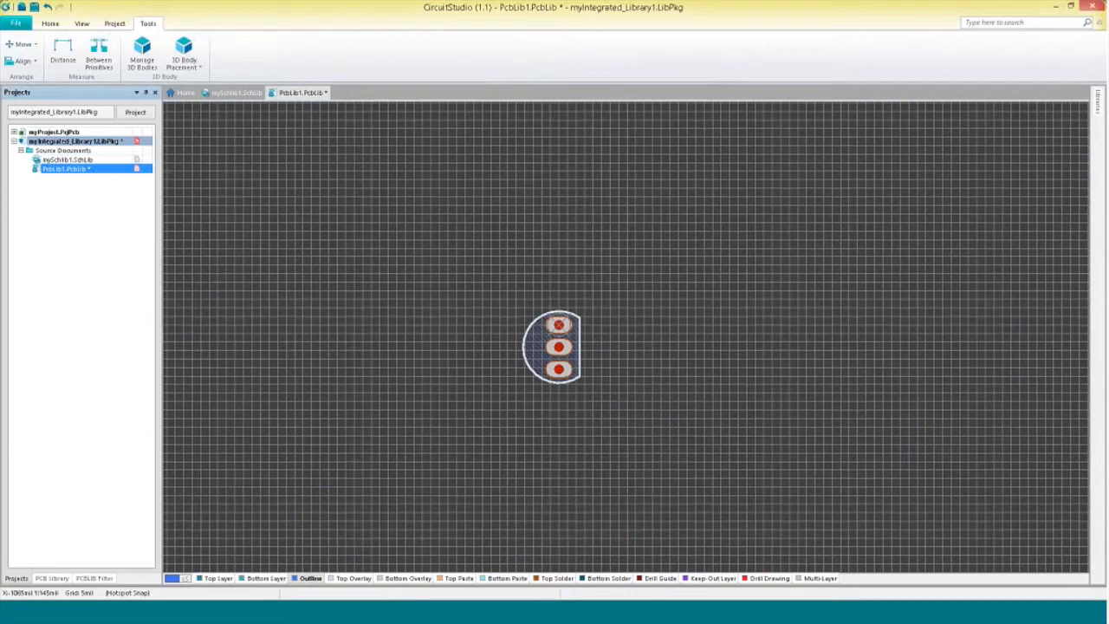
Rename the footprint component in the PCB library as NPN.
click(54, 579)
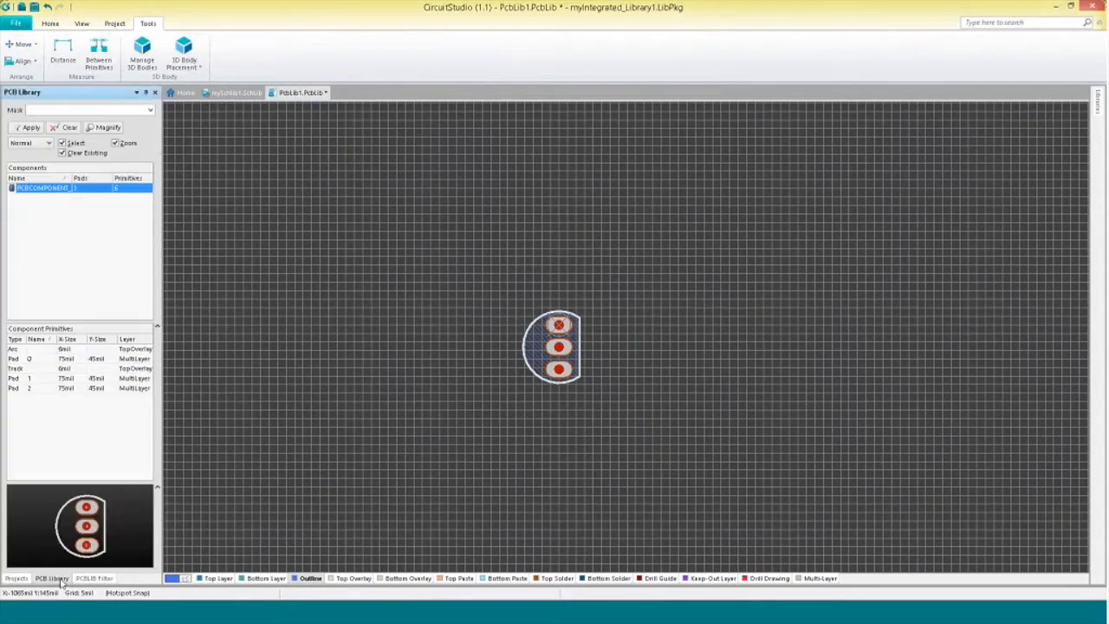
right_click(59, 188)
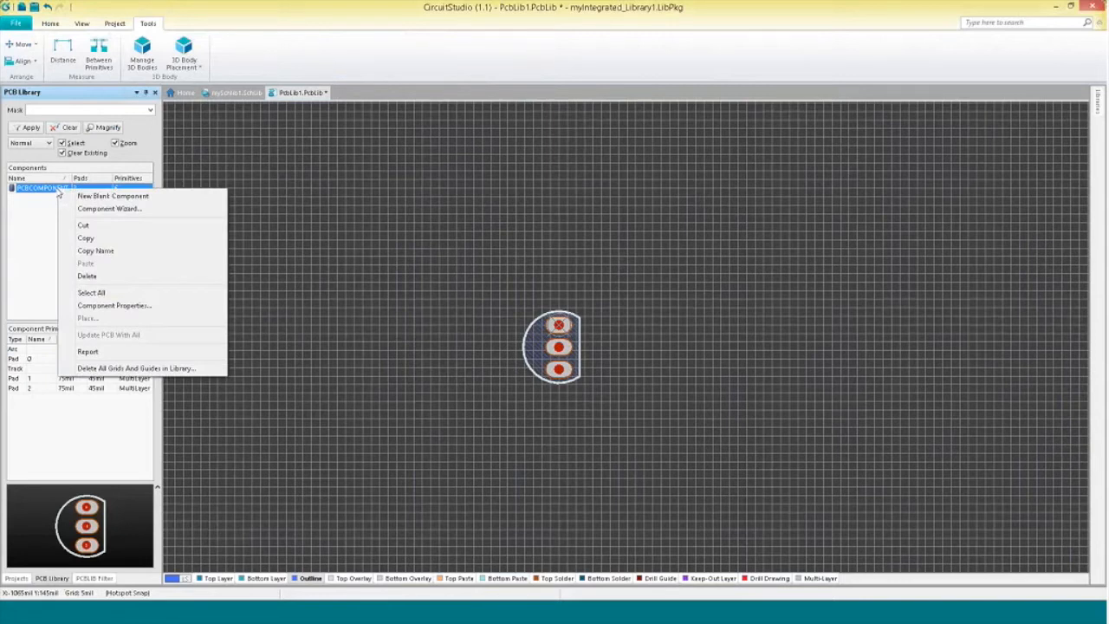
click(115, 306)
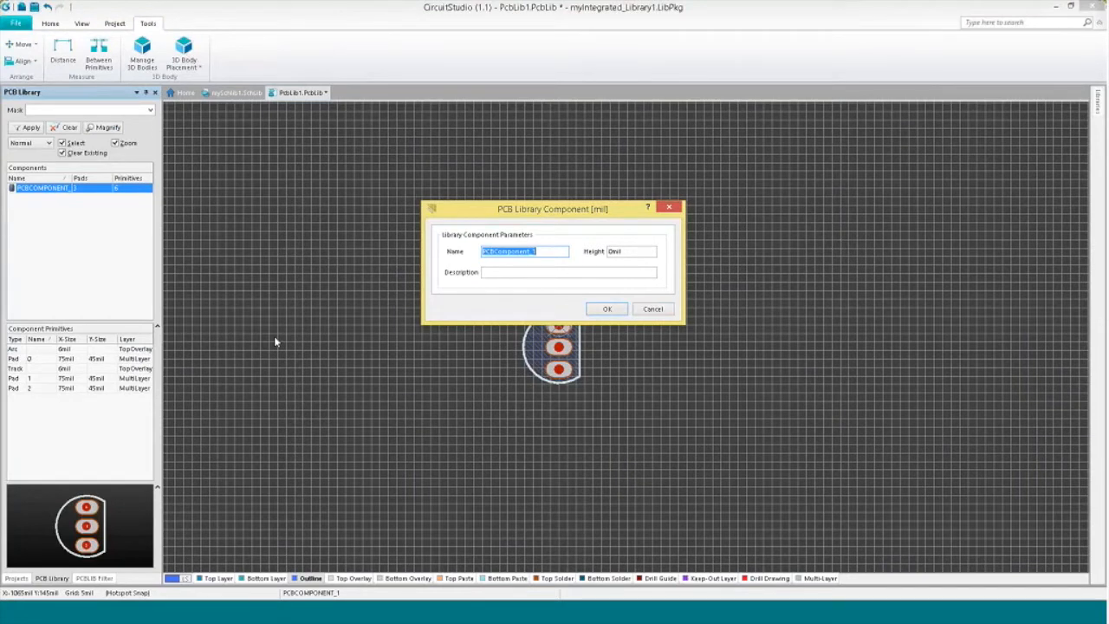
text(NPN)
click(611, 309)
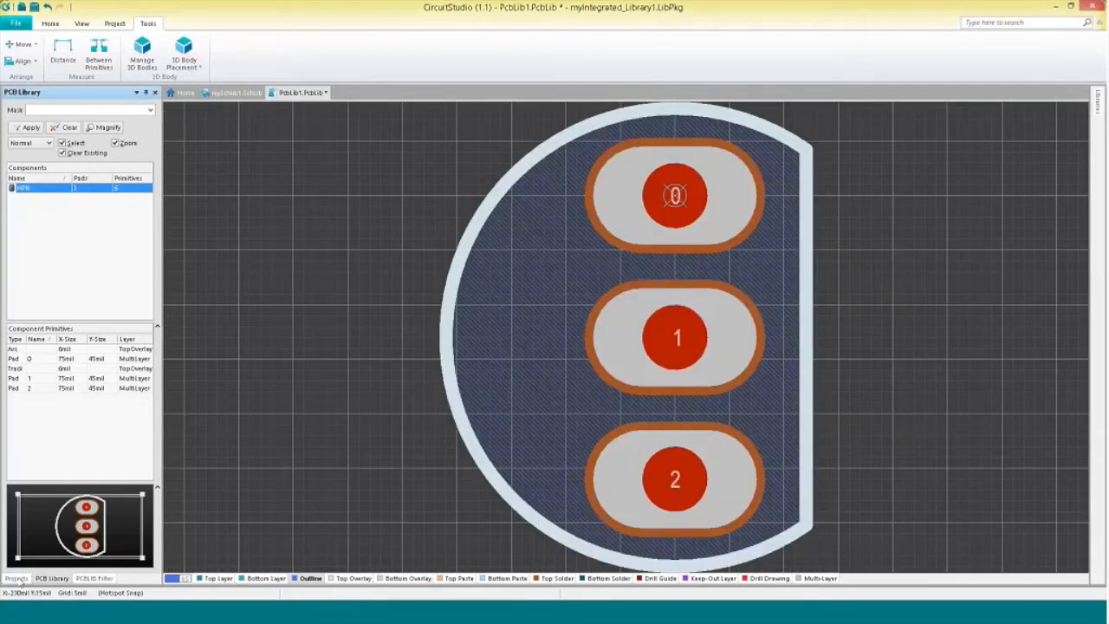
Save the PCB library in the myLibrary folder as myPcbLib1.PcbLib.
click(16, 578)
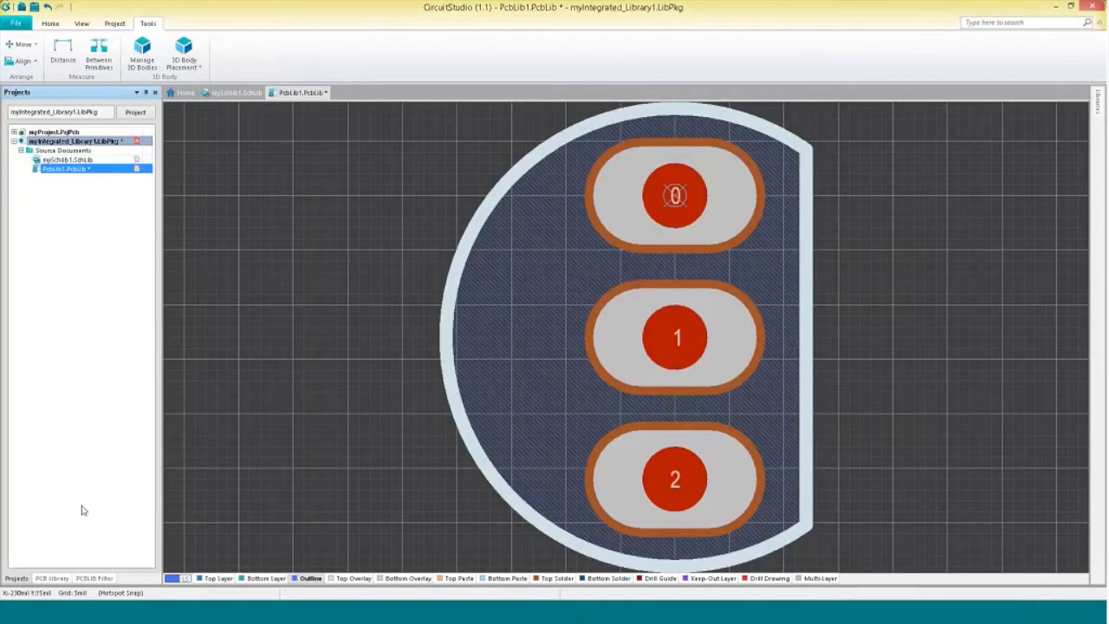
click(16, 23)
click(79, 137)
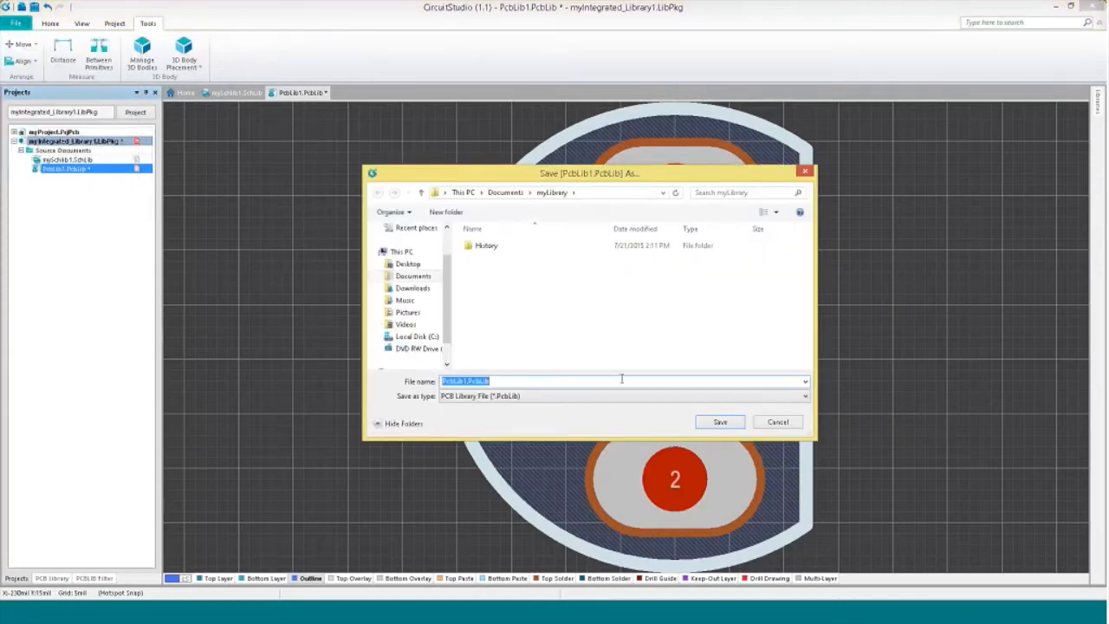
click(448, 382)
text(my)
click(723, 423)
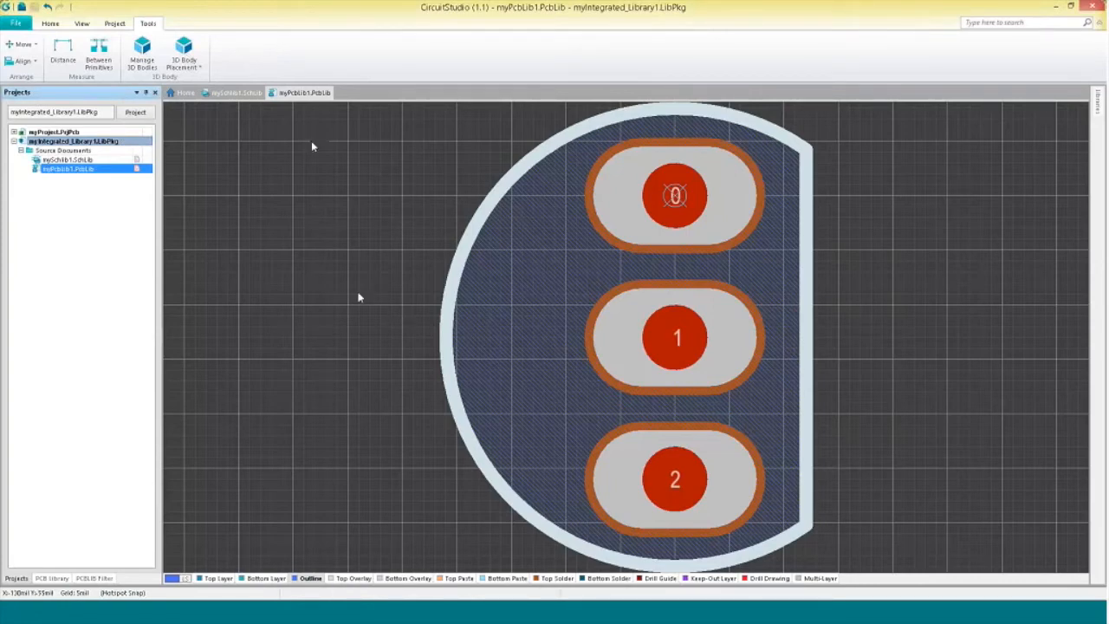
Switch to mySchlib1.SchLib and open the library component properties of the NPN symbol.
click(236, 93)
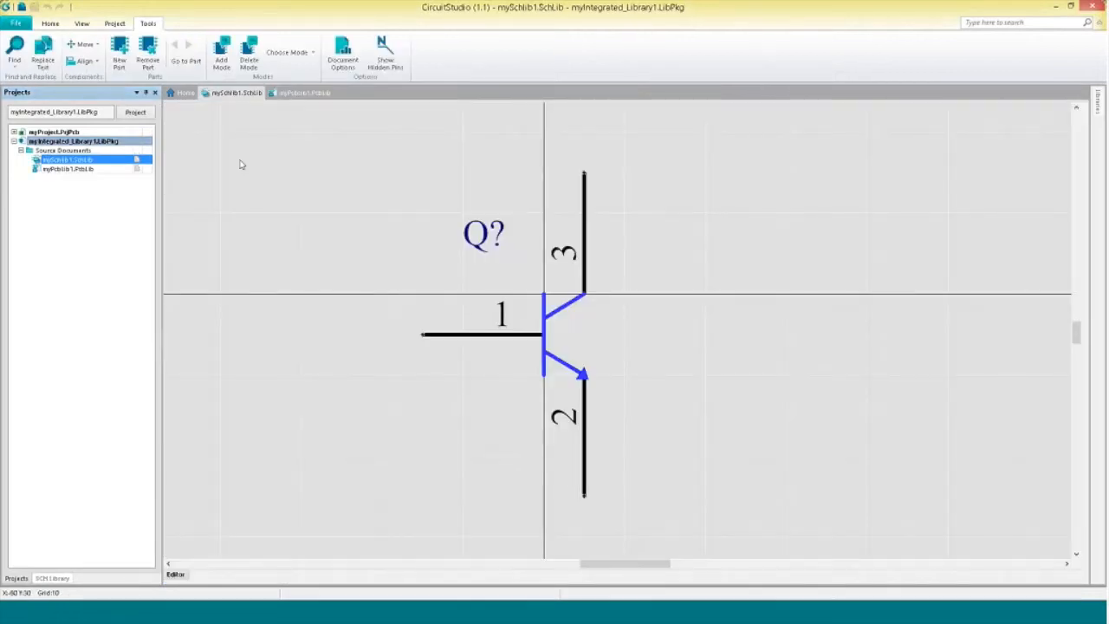
click(52, 578)
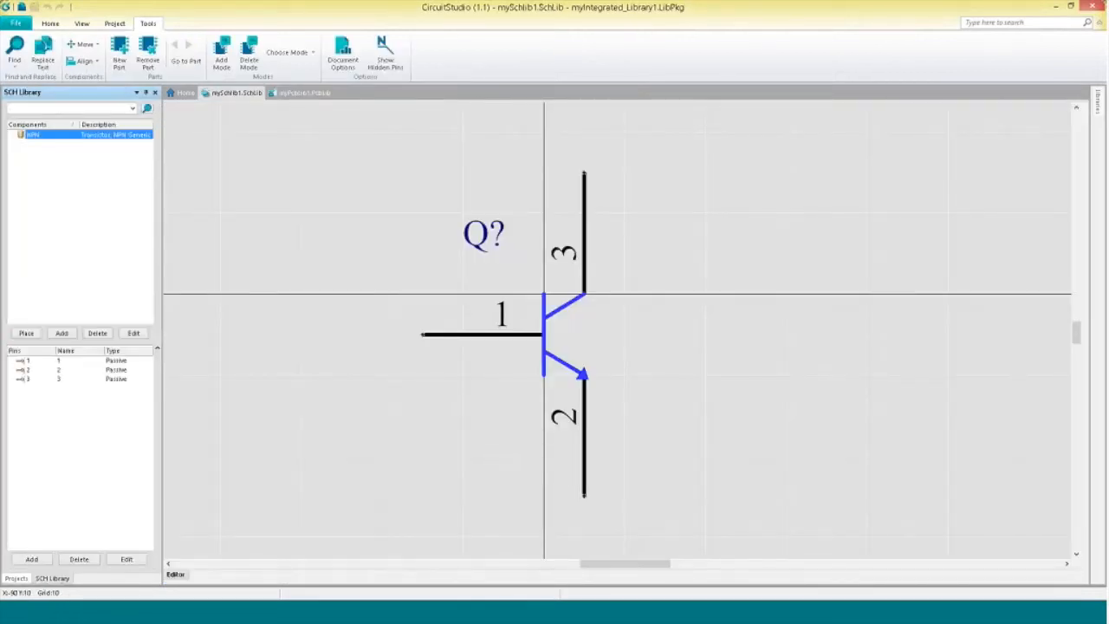
click(61, 136)
double_click(61, 137)
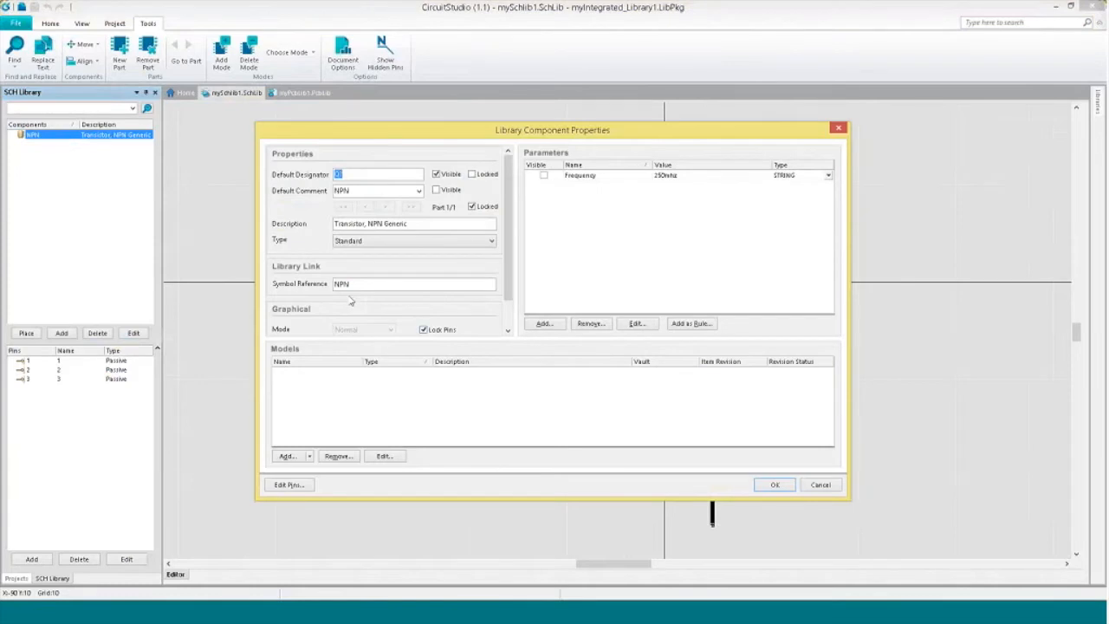
Add the NPN footprint from myPcbLib1.PcbLib as the symbol's footprint model, previewing it in 3D before accepting, and return to the project overview.
click(287, 456)
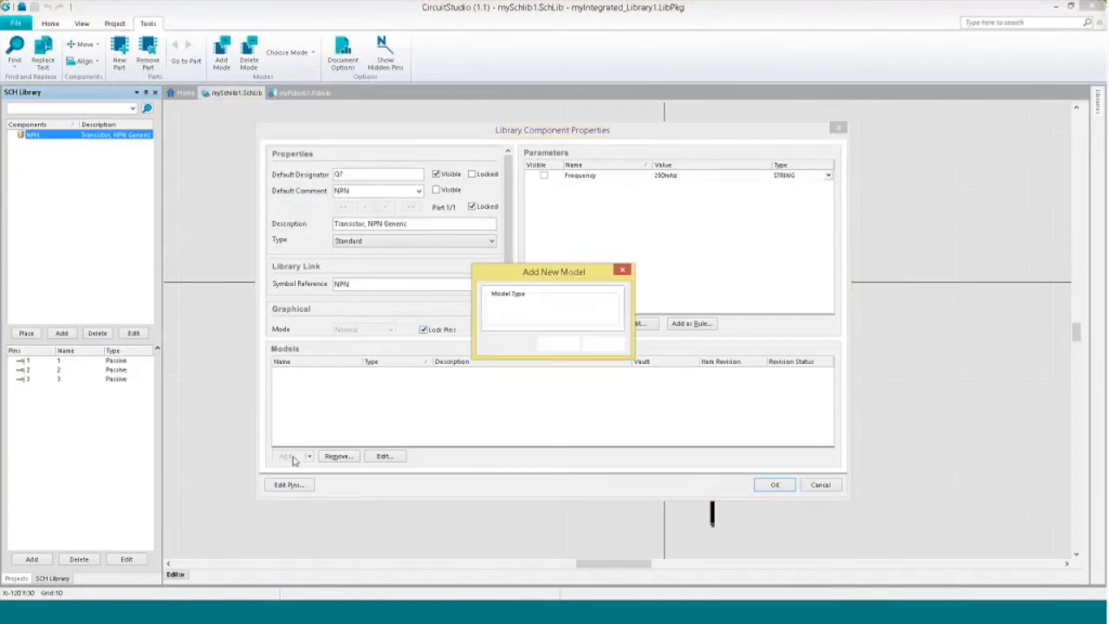
click(556, 344)
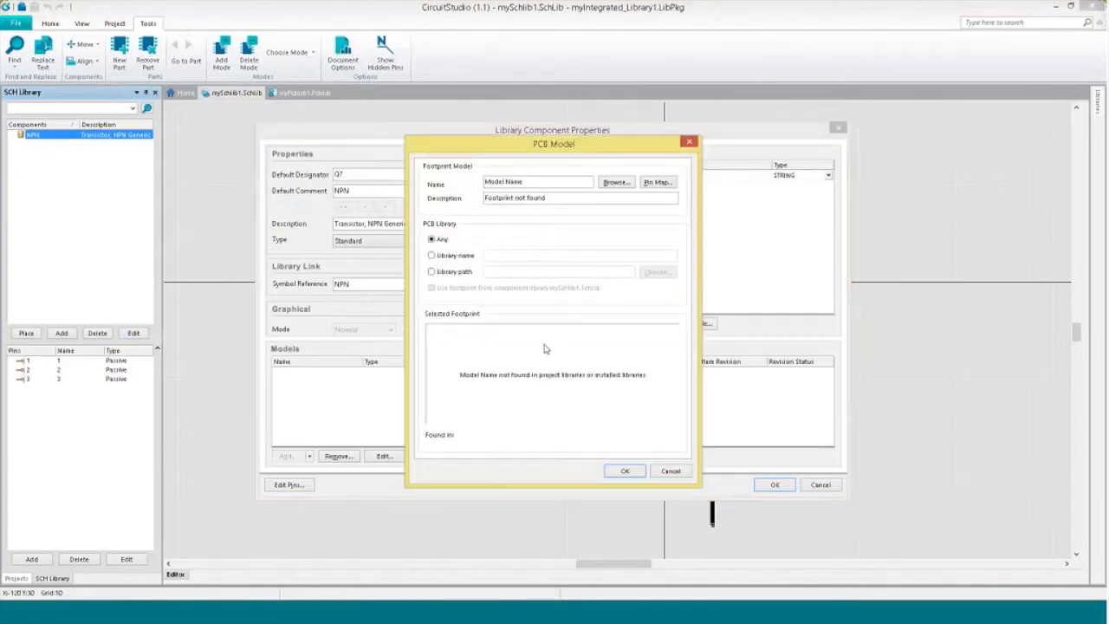
click(617, 183)
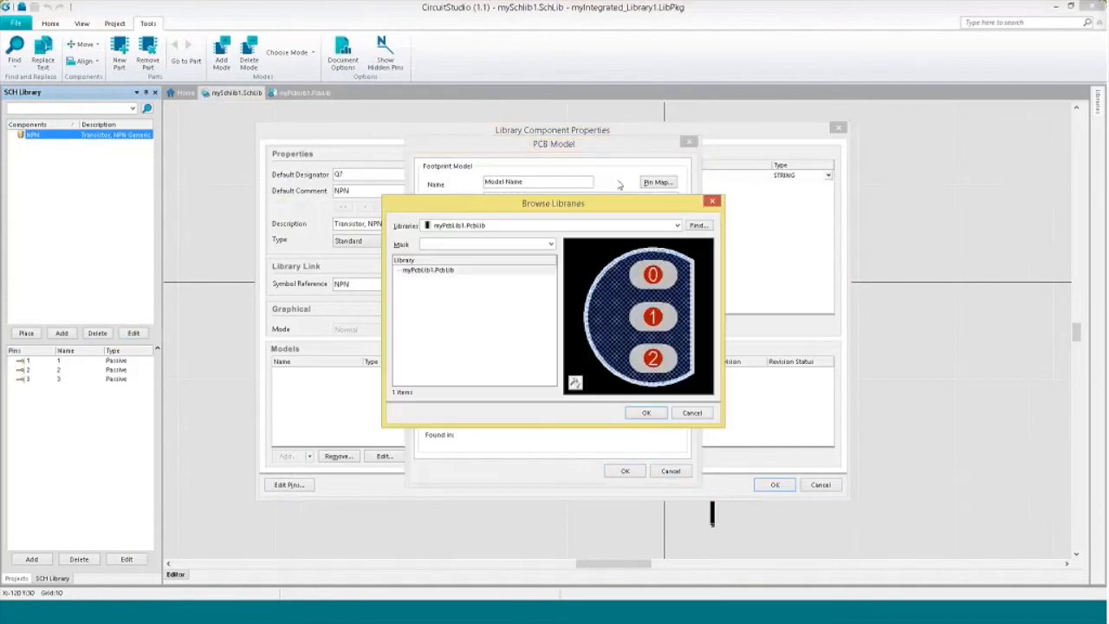
click(678, 226)
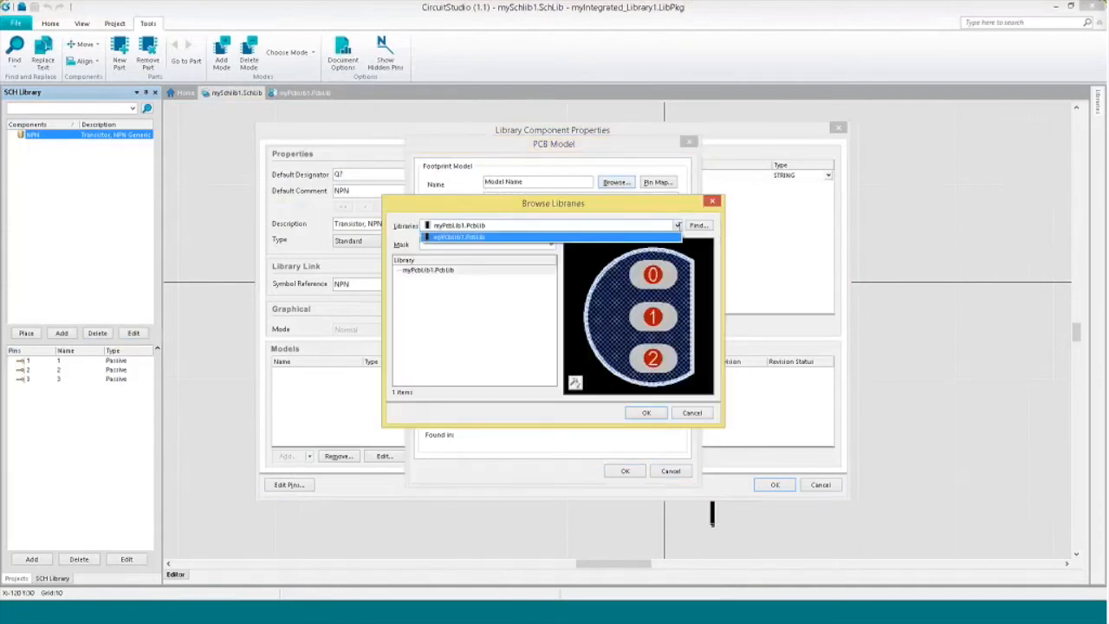
click(529, 338)
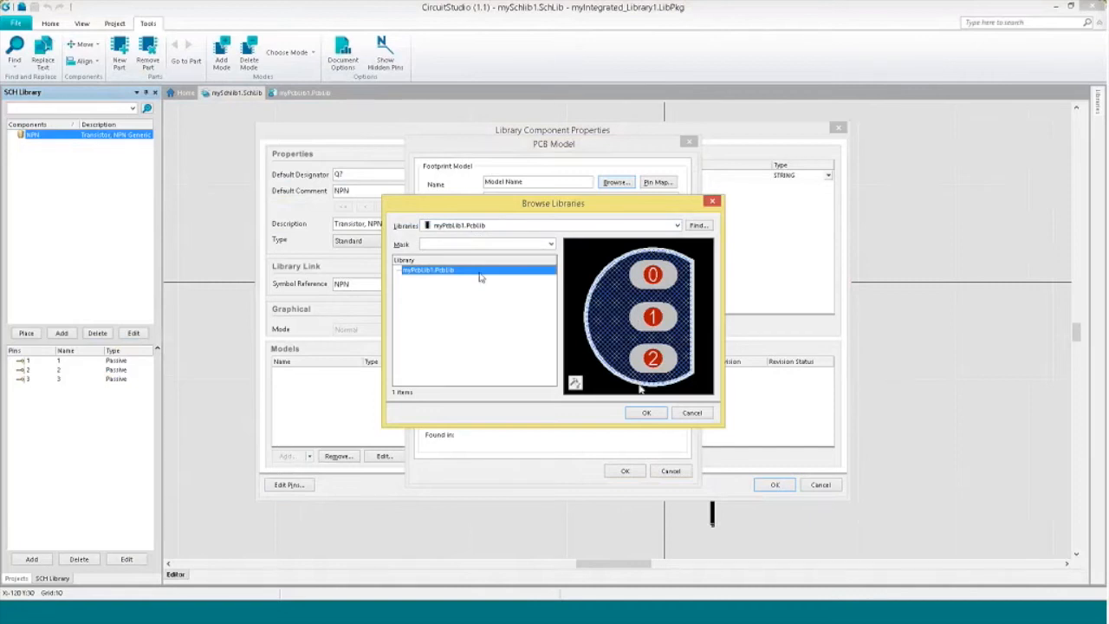
click(575, 382)
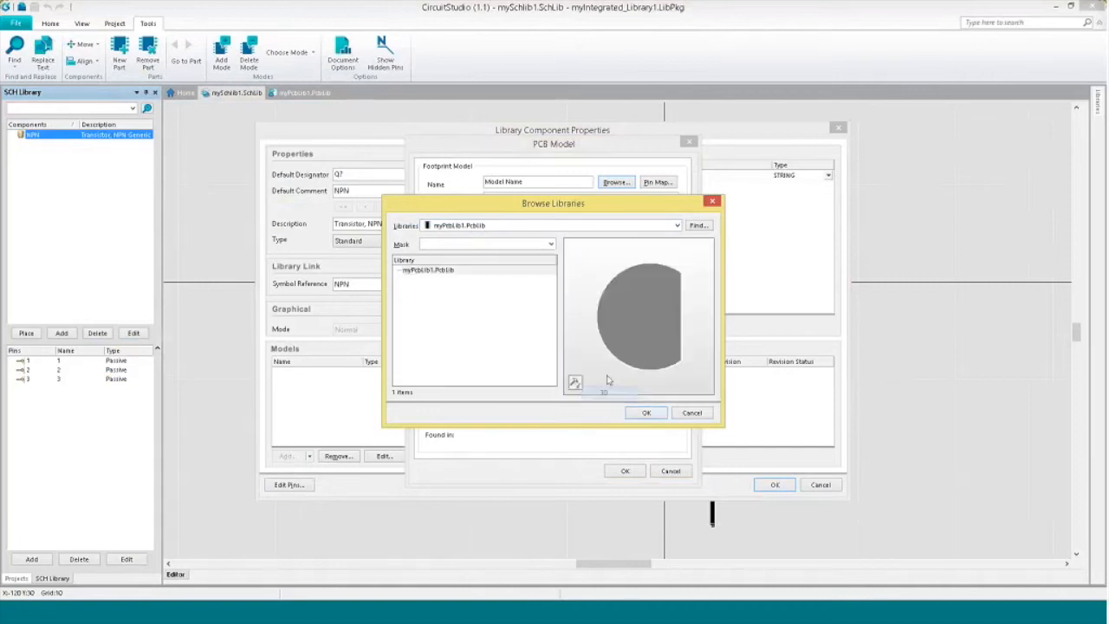
click(574, 384)
click(598, 394)
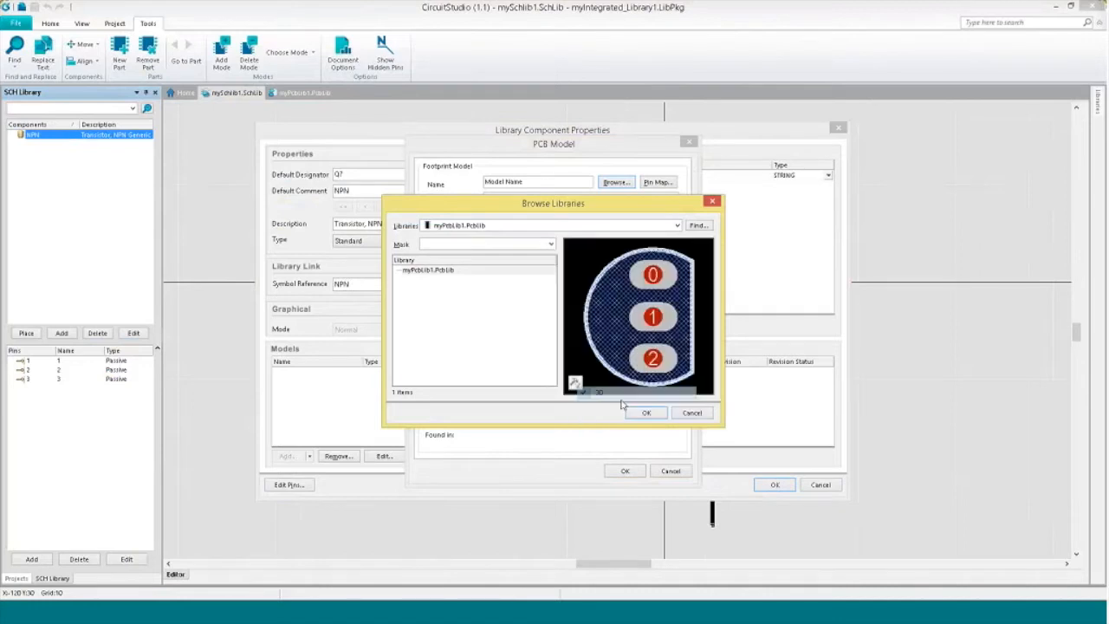
click(646, 413)
click(626, 469)
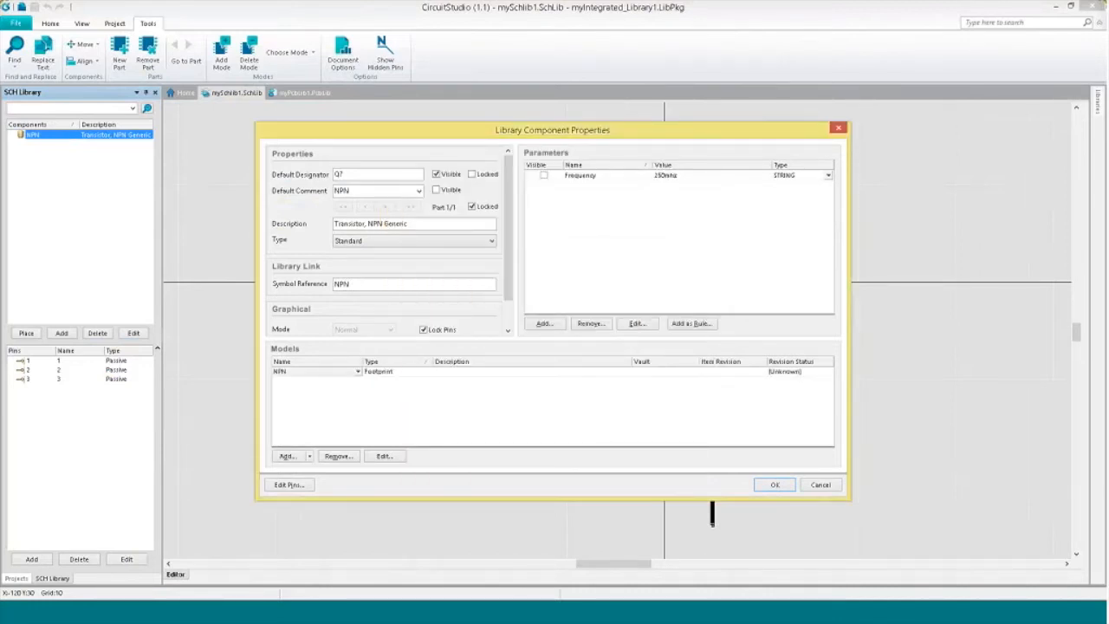
click(775, 484)
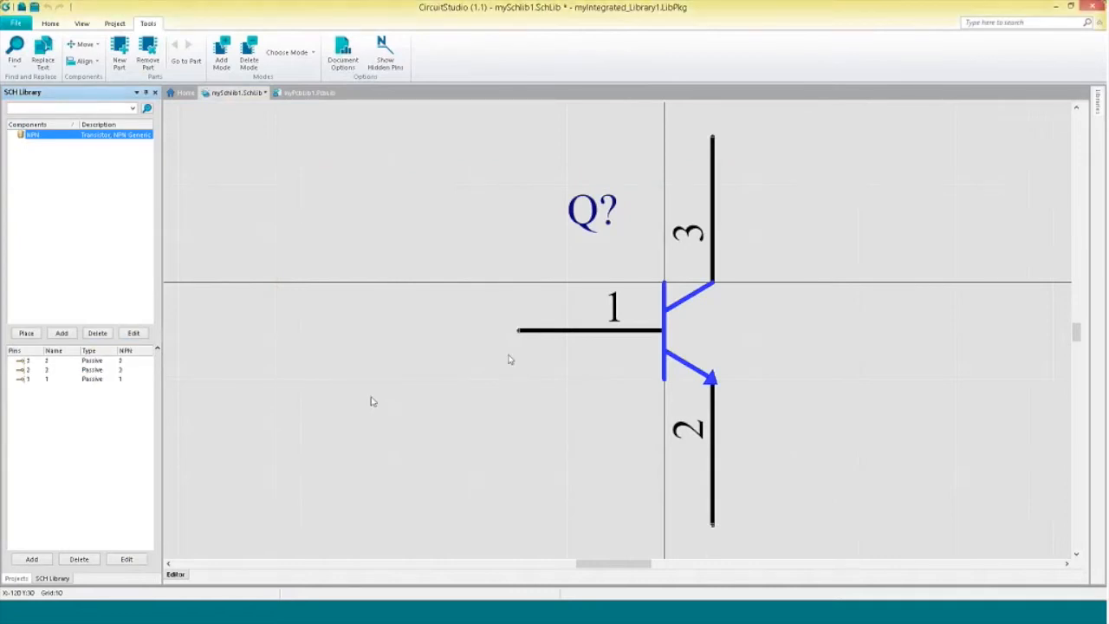
click(16, 578)
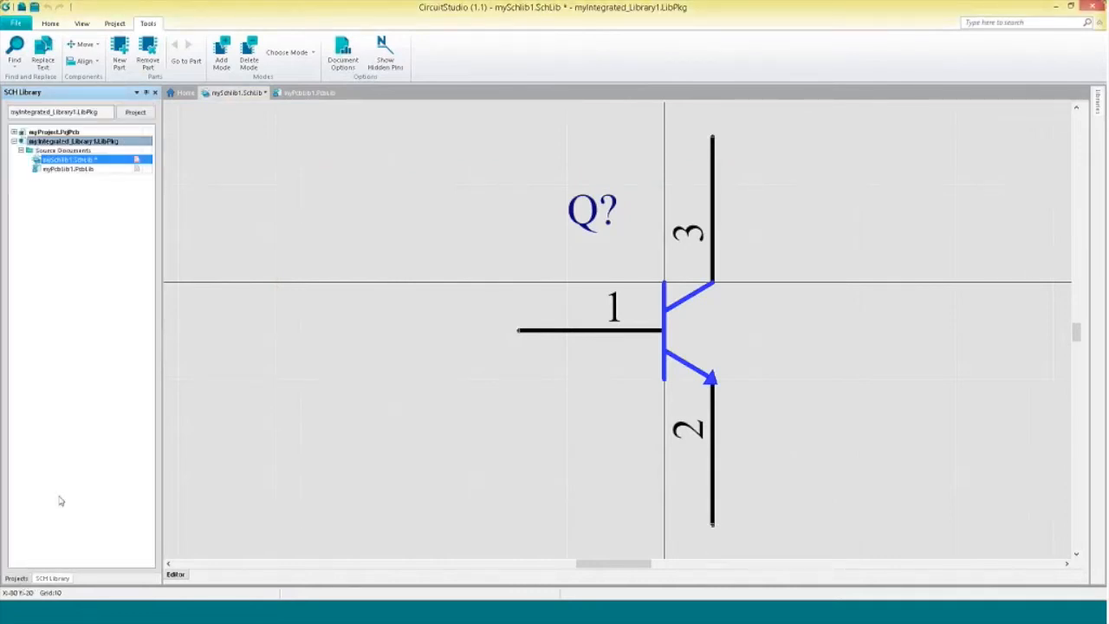
Save mySchlib1.SchLib and compile the integrated library myIntegrated_Library1.LibPkg.
right_click(95, 162)
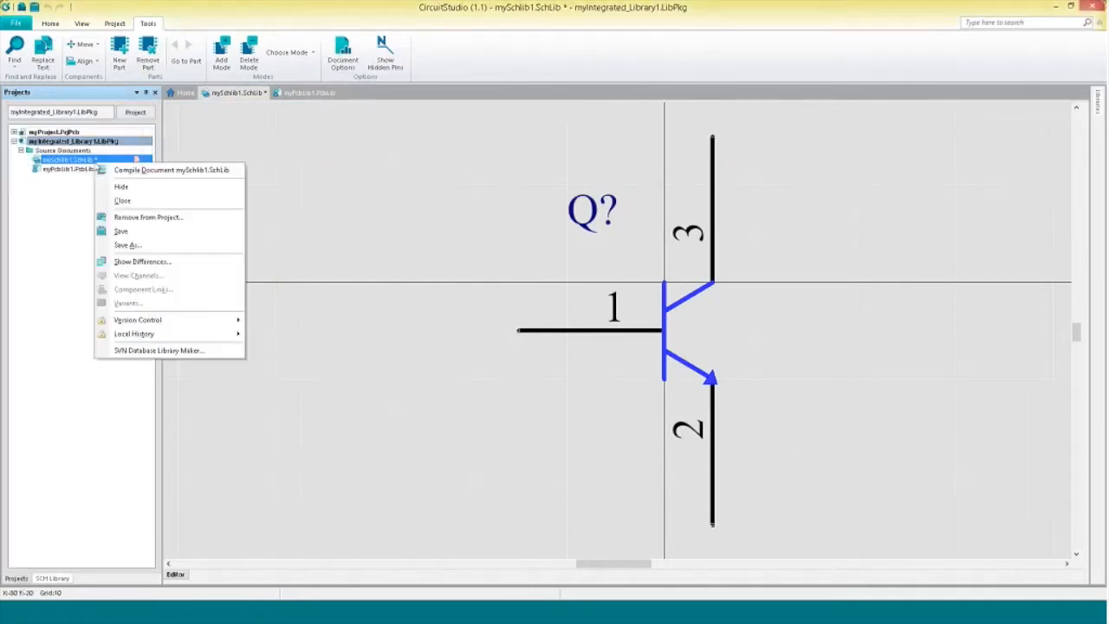
click(130, 230)
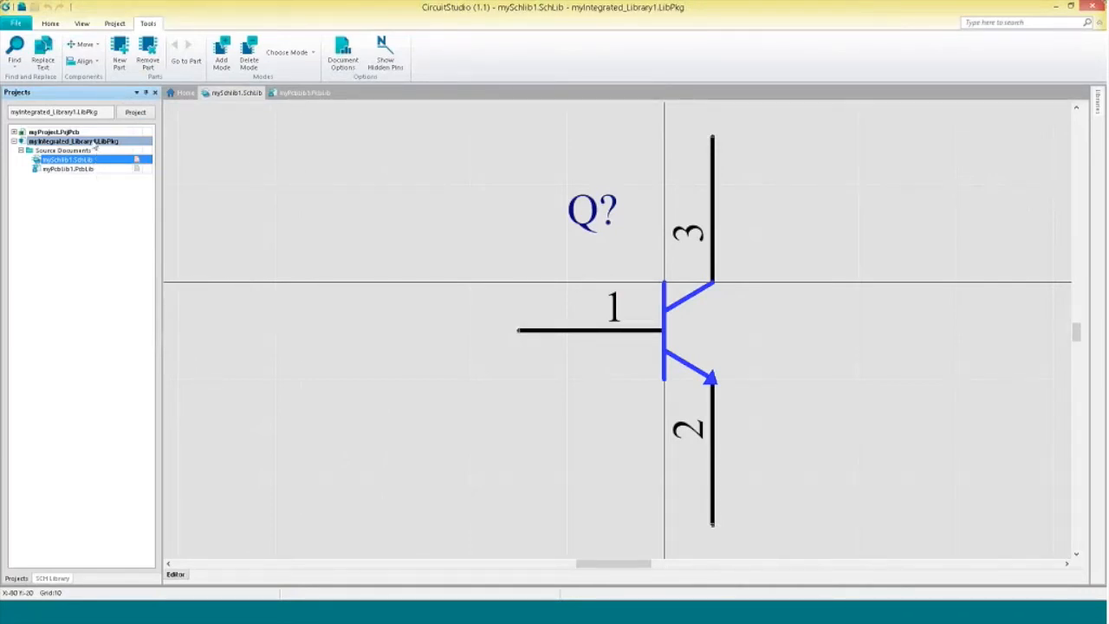
right_click(95, 145)
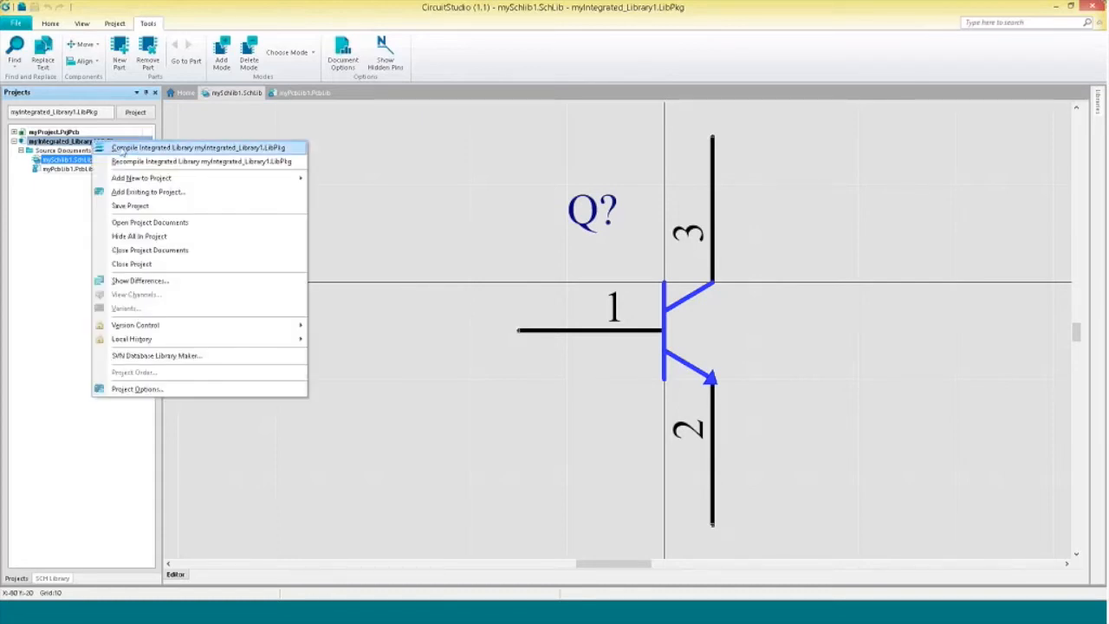
click(124, 149)
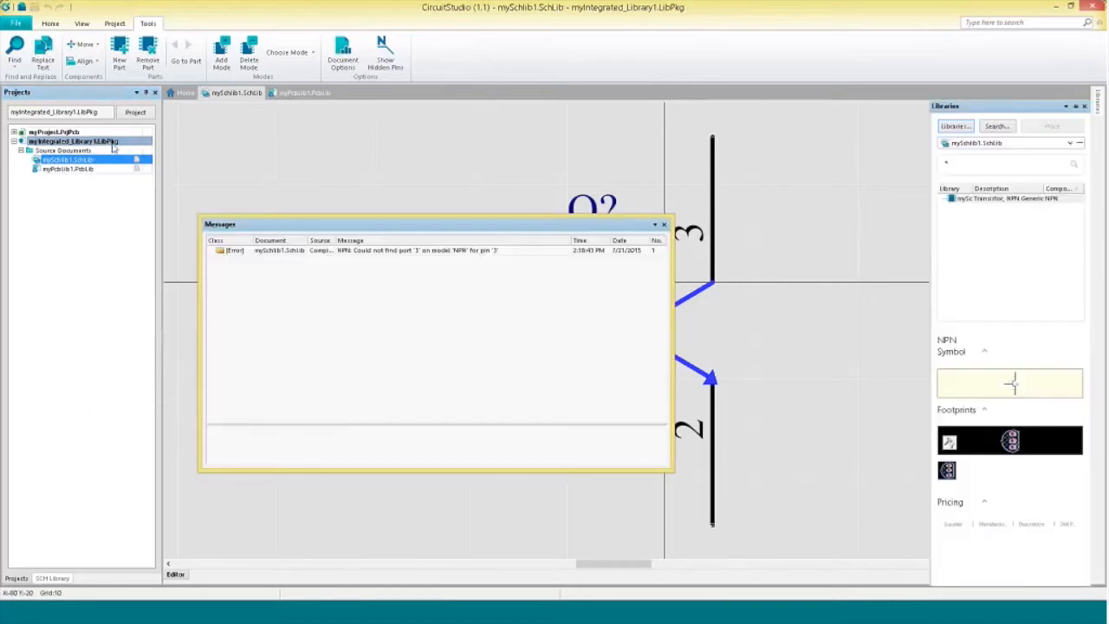
Review the error reporting settings in the integrated library's project options and read the compile messages, closing both without changes.
right_click(56, 146)
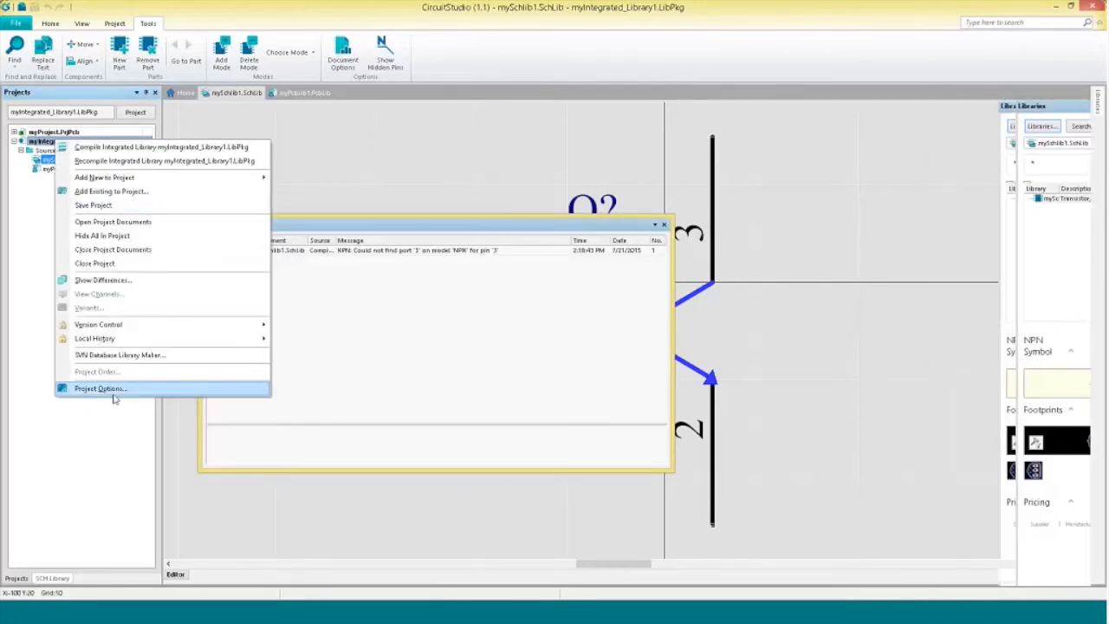
click(69, 392)
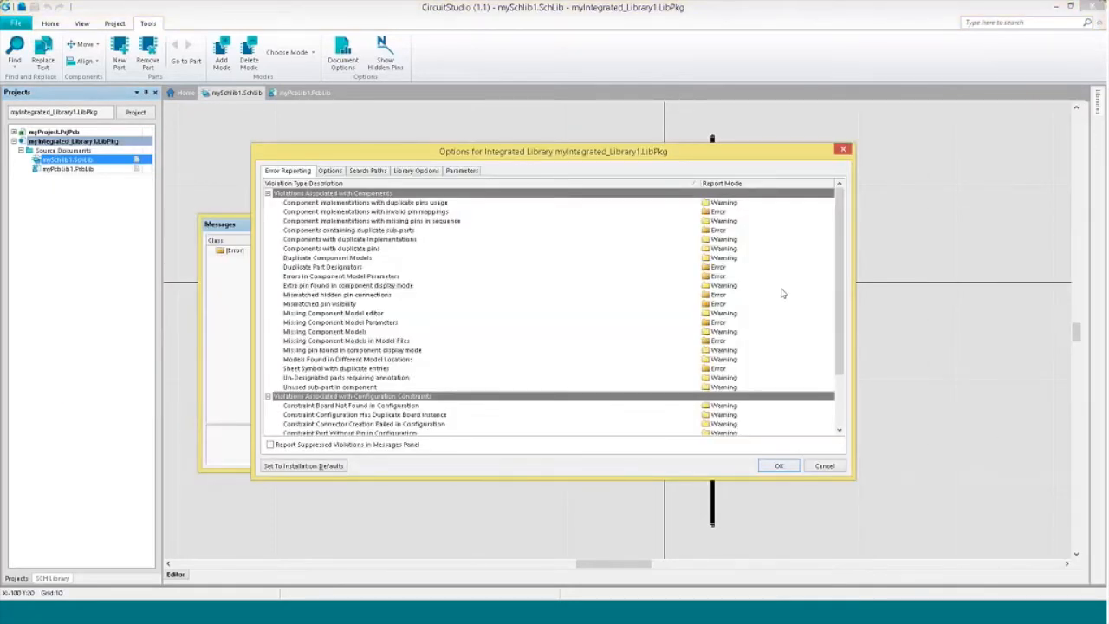
drag(839, 205, 852, 251)
click(844, 151)
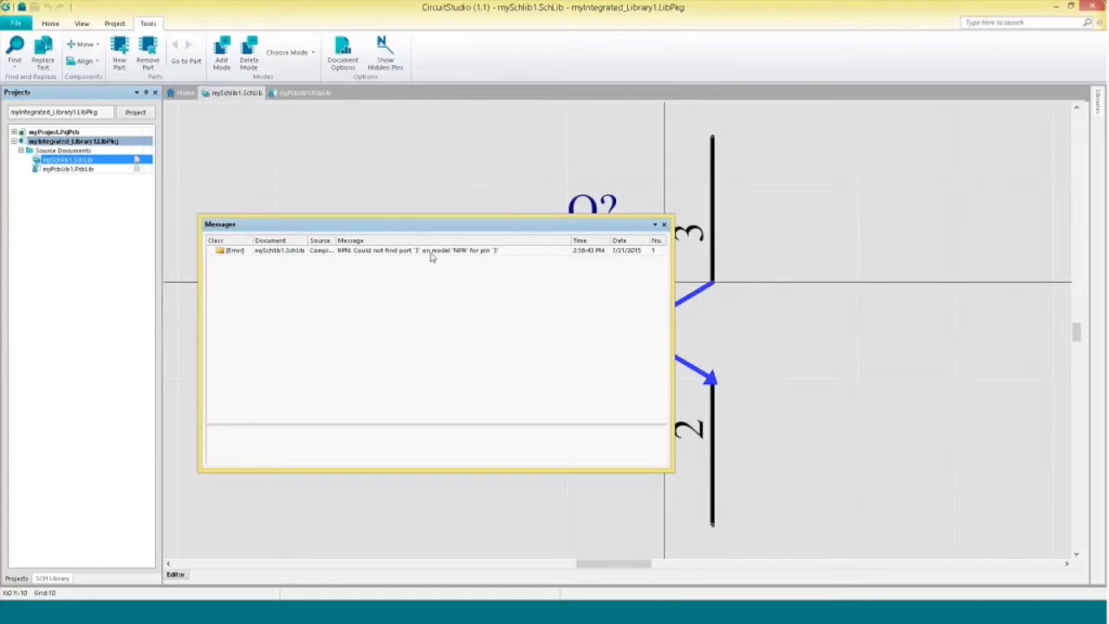
click(665, 226)
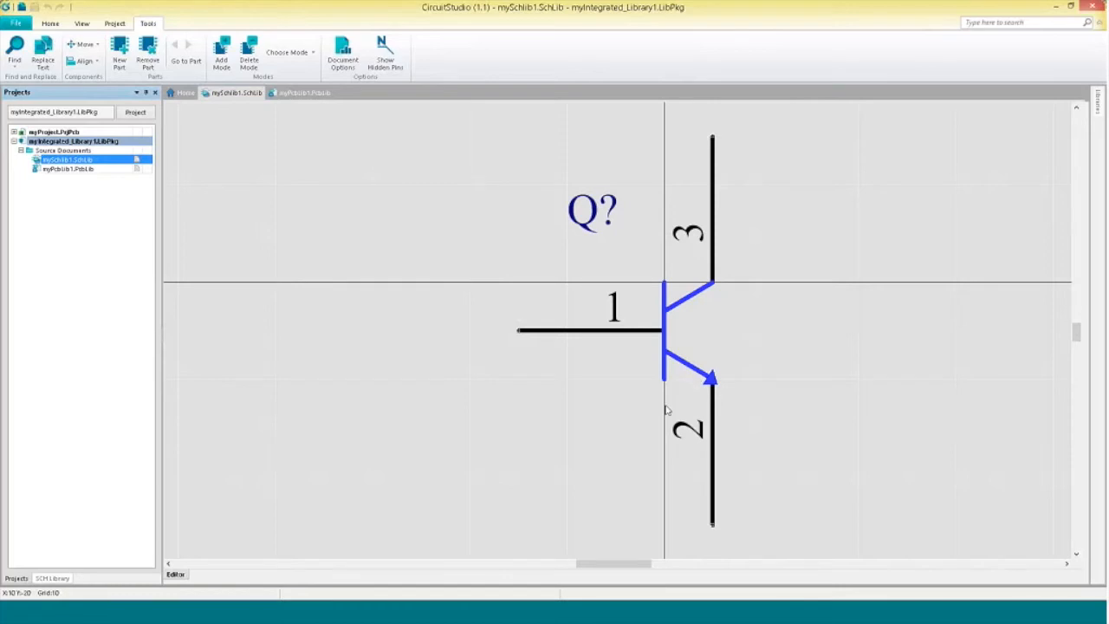
In the NPN footprint of myPcbLib1.PcbLib, set the designator of the pad at the origin to 1.
click(305, 93)
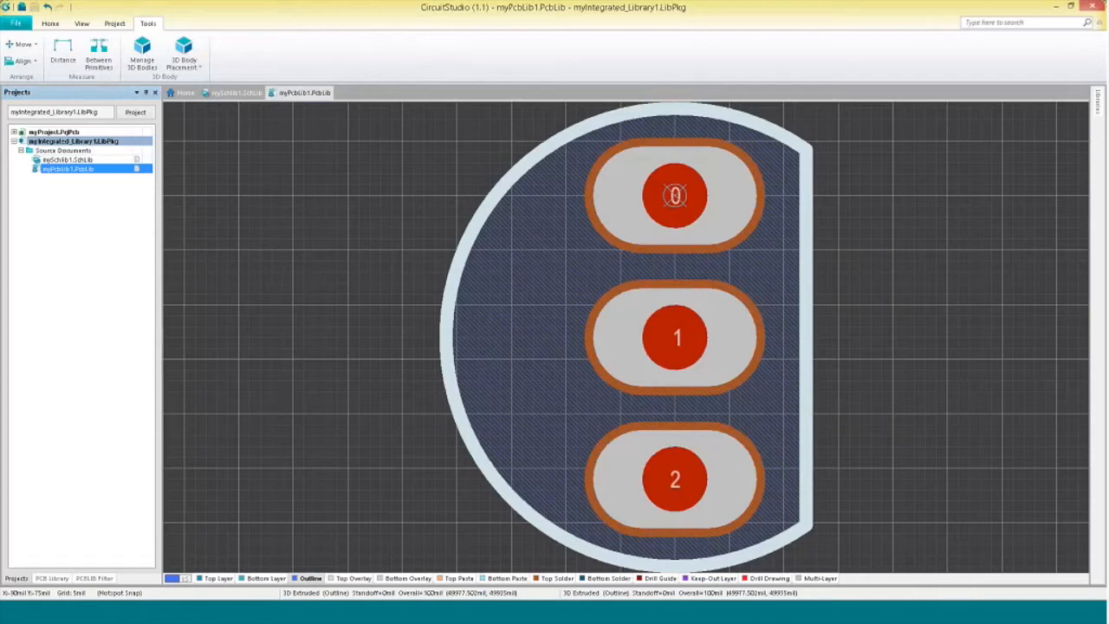
click(93, 578)
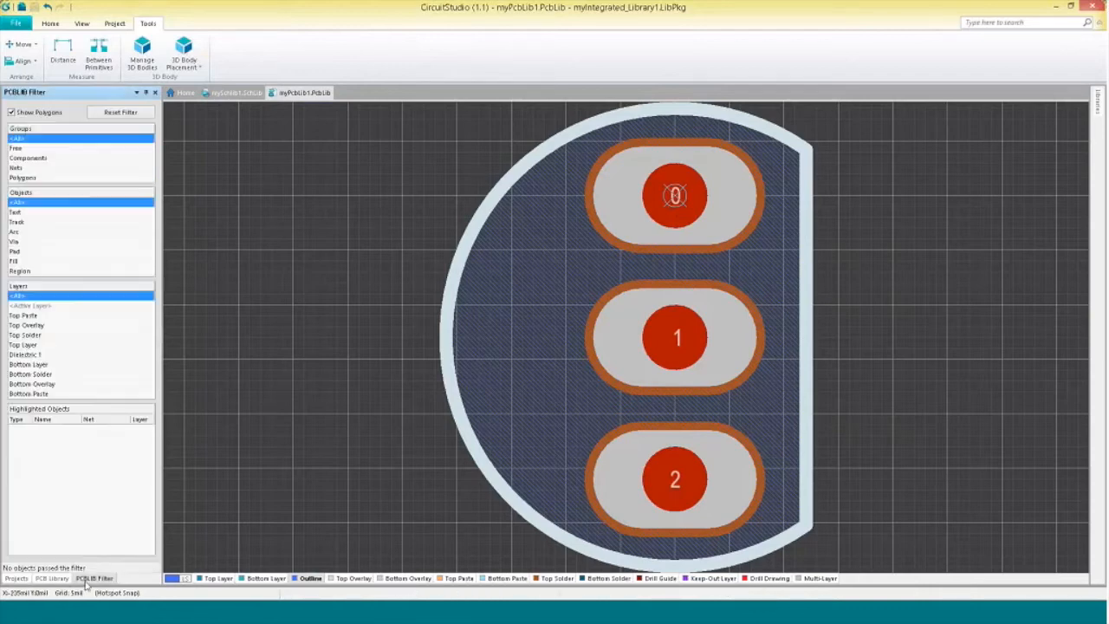
click(52, 579)
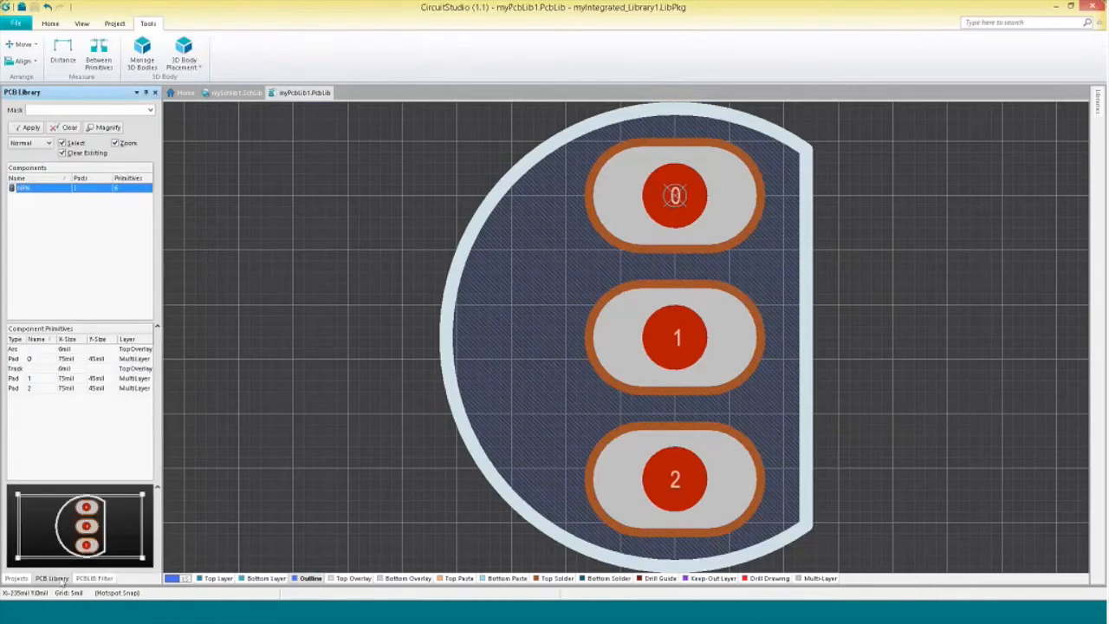
click(38, 360)
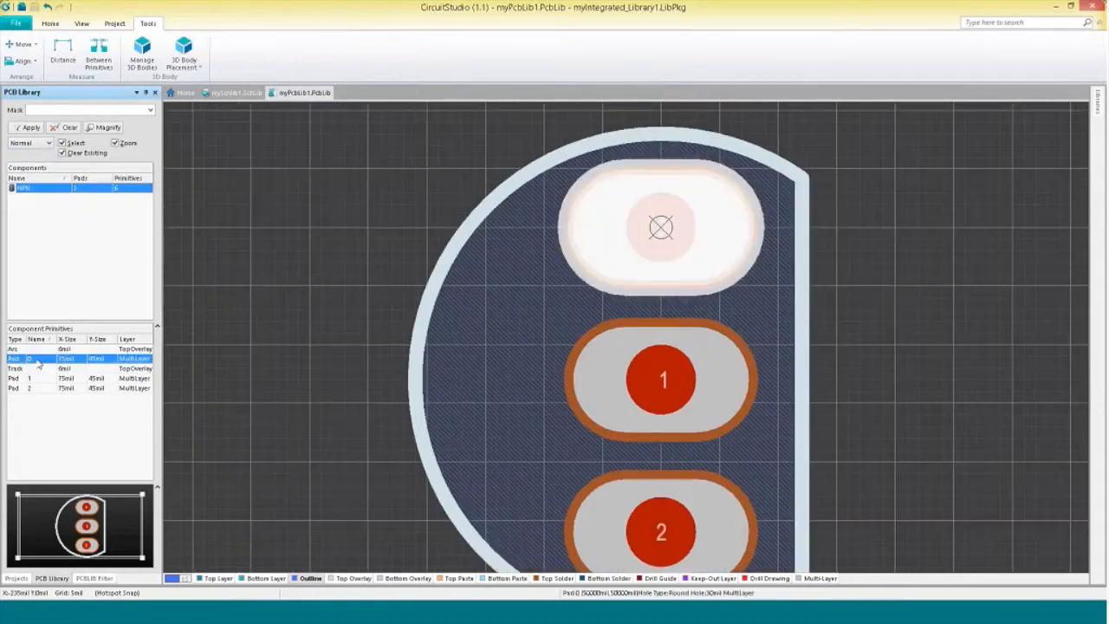
double_click(38, 360)
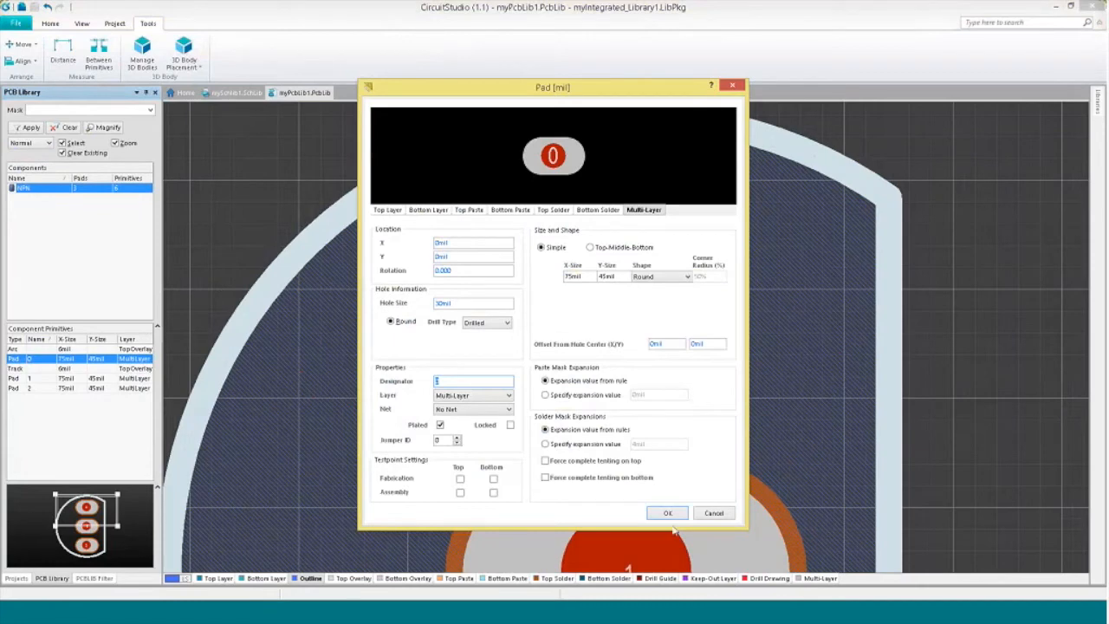
click(664, 513)
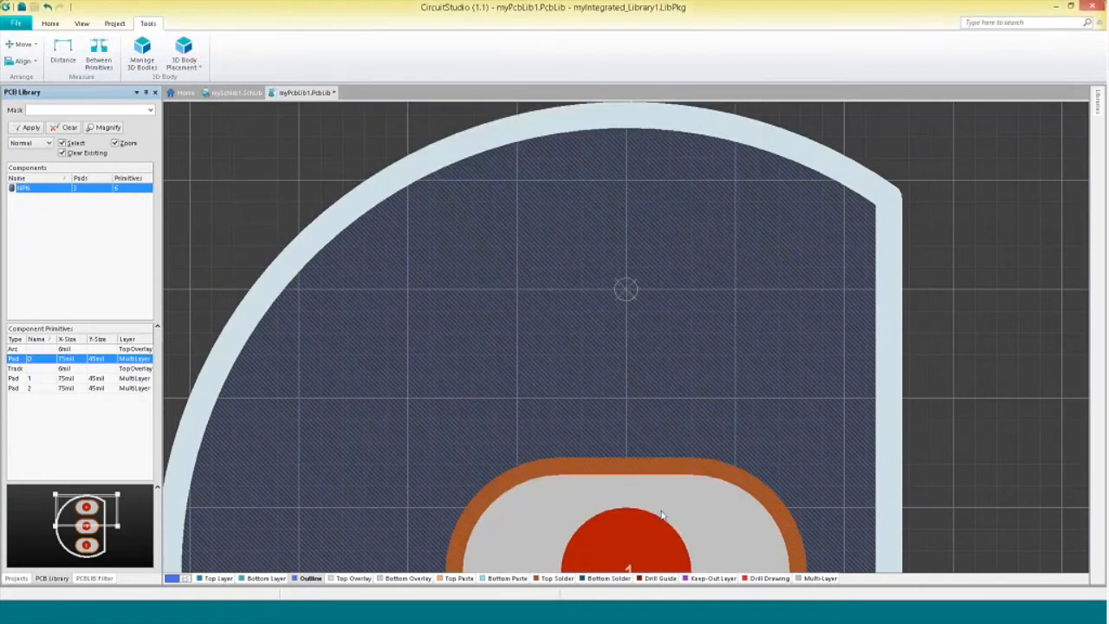
Set the designator of the footprint's middle pad to 2.
click(65, 368)
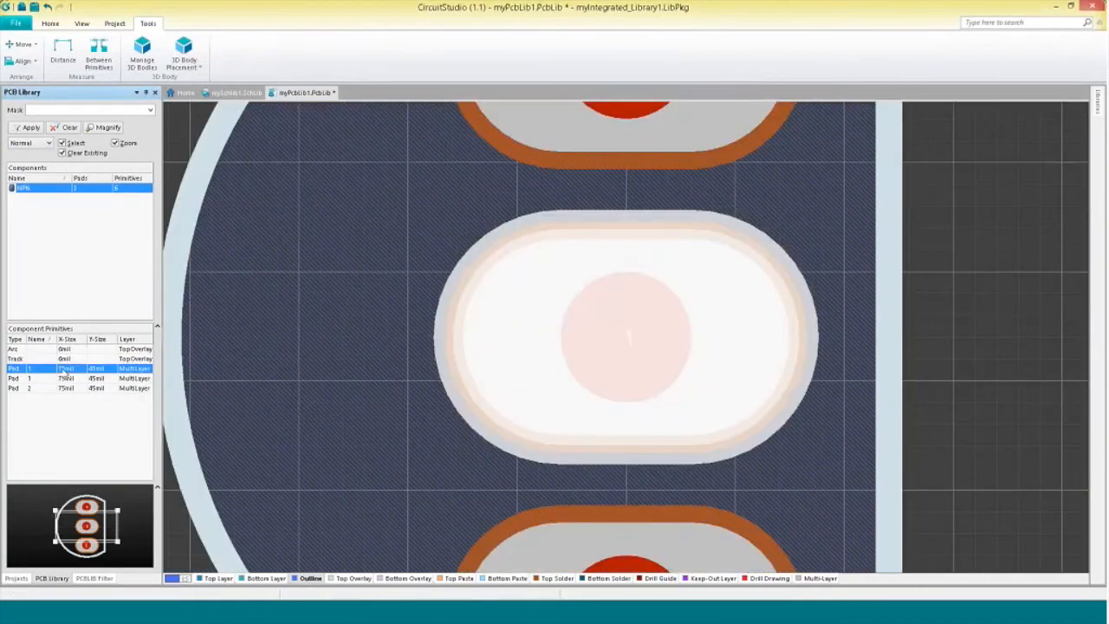
double_click(65, 370)
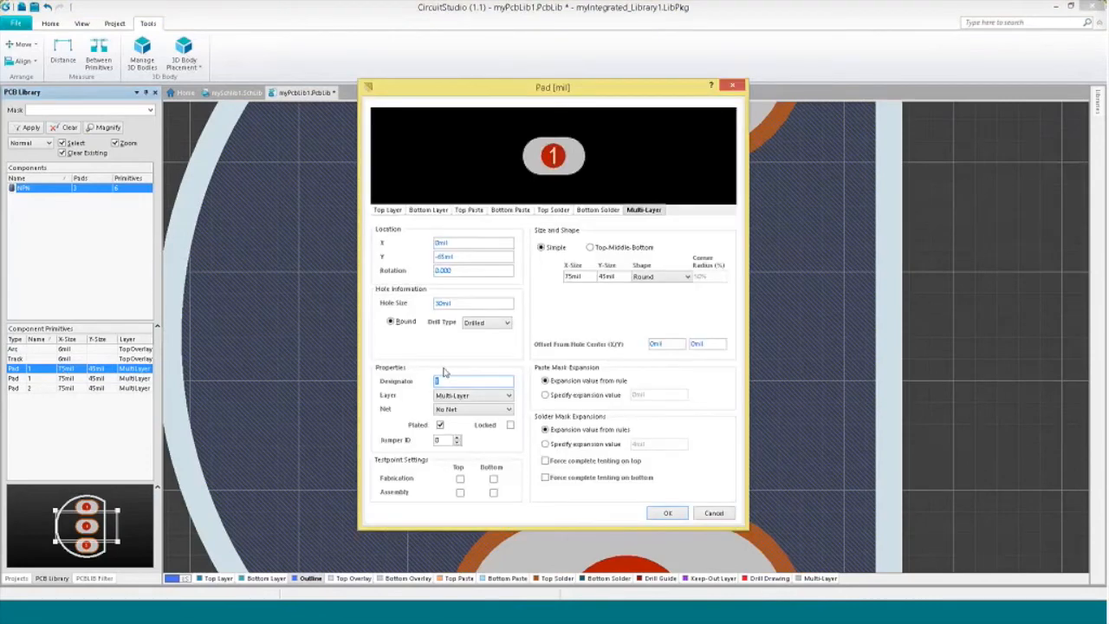
text(2)
click(667, 513)
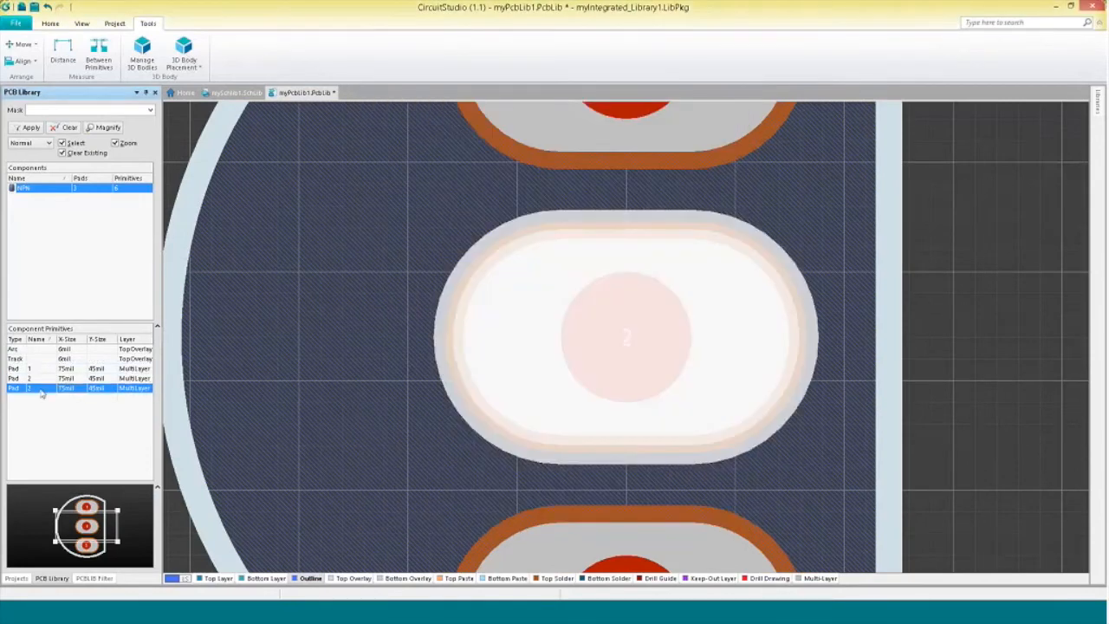
Set the designator of the footprint's lowest pad to 3 and clear the selection.
click(37, 381)
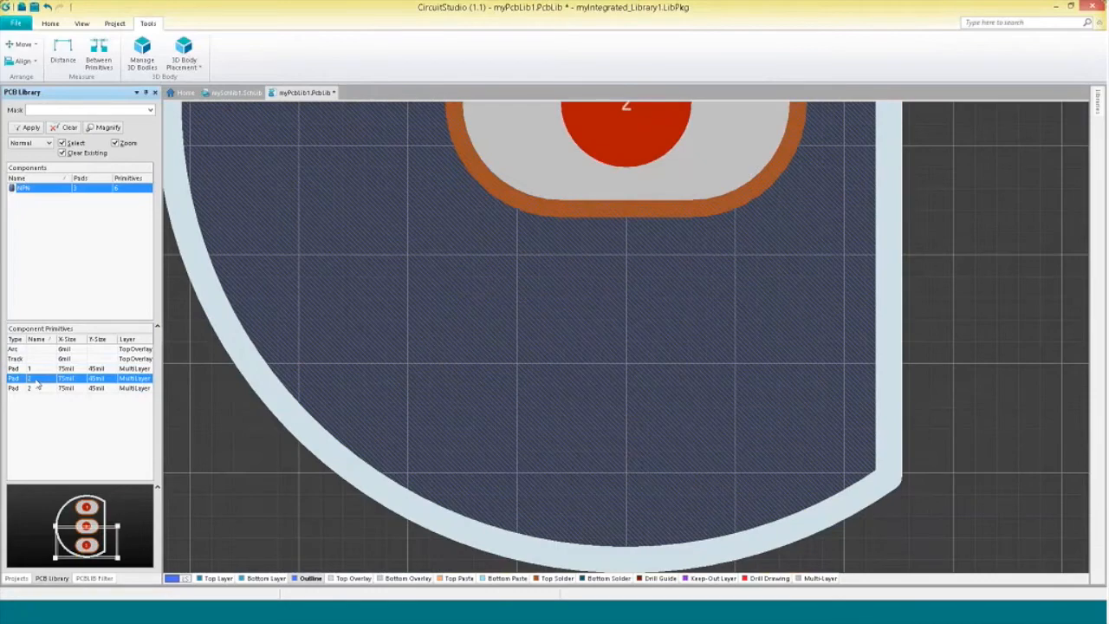
double_click(36, 382)
click(667, 513)
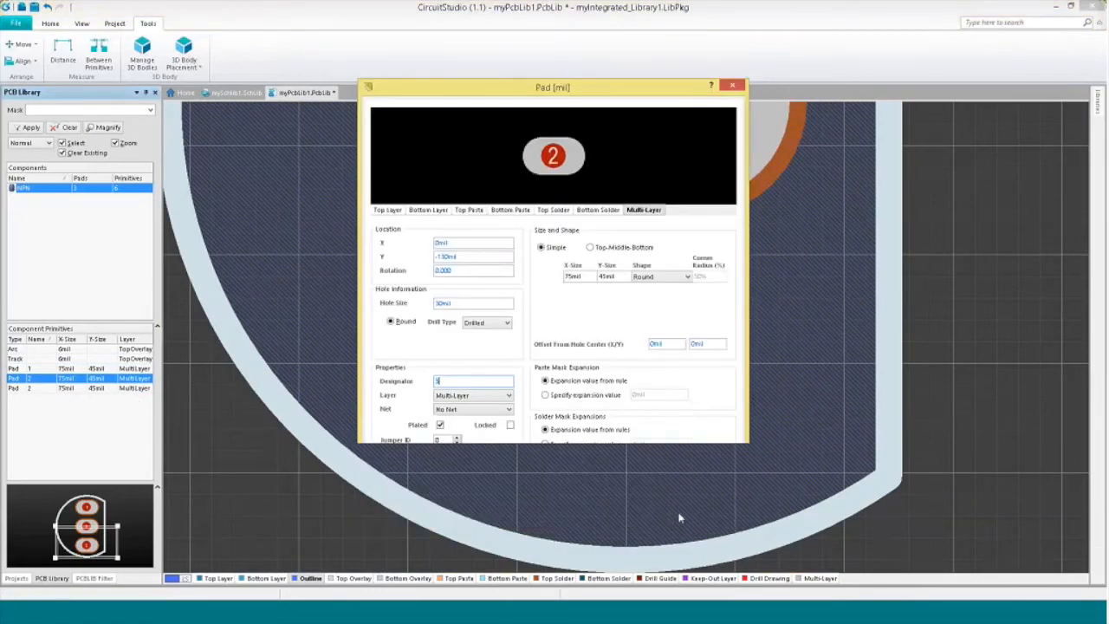
ctrl+scroll(536, 408, down, 1)
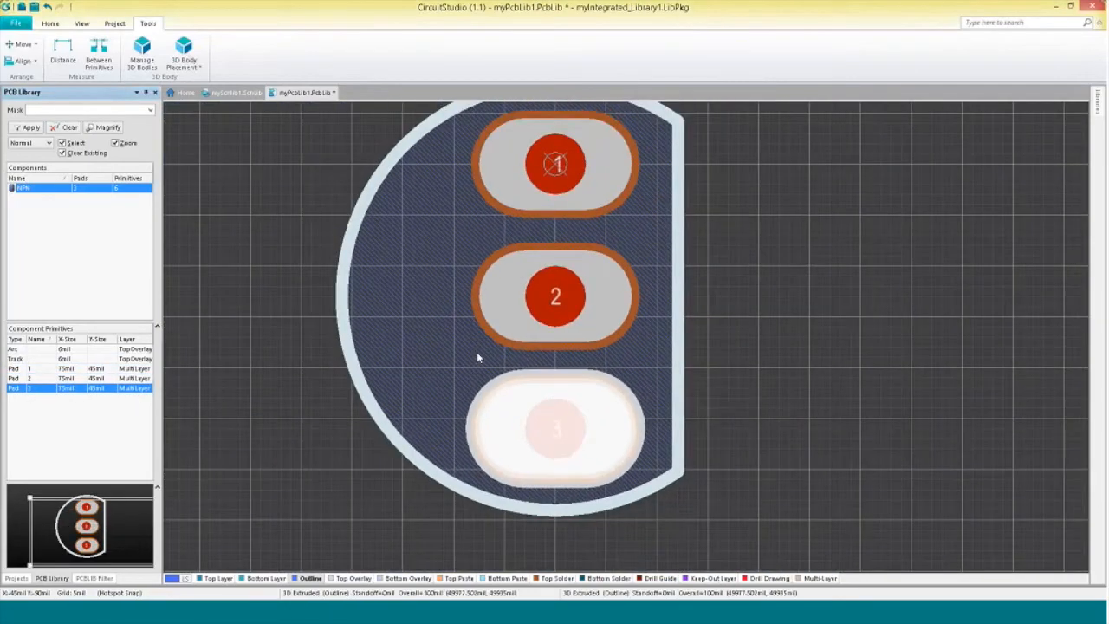
click(476, 352)
scroll(452, 379, up, 2)
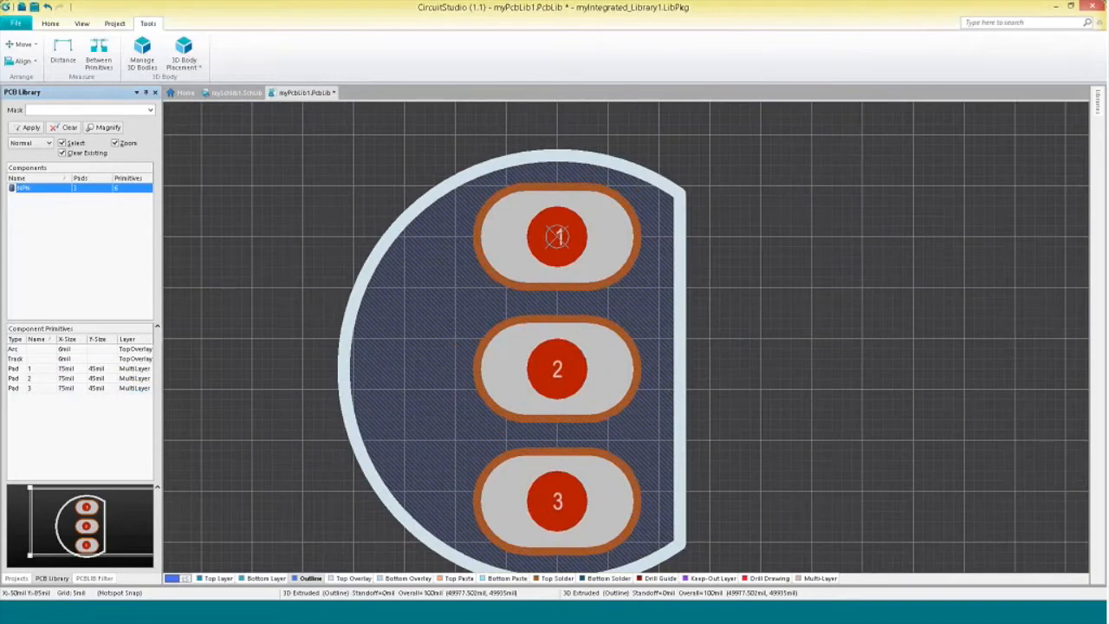
Save all open documents and compile myIntegrated_Library1.LibPkg again.
click(16, 578)
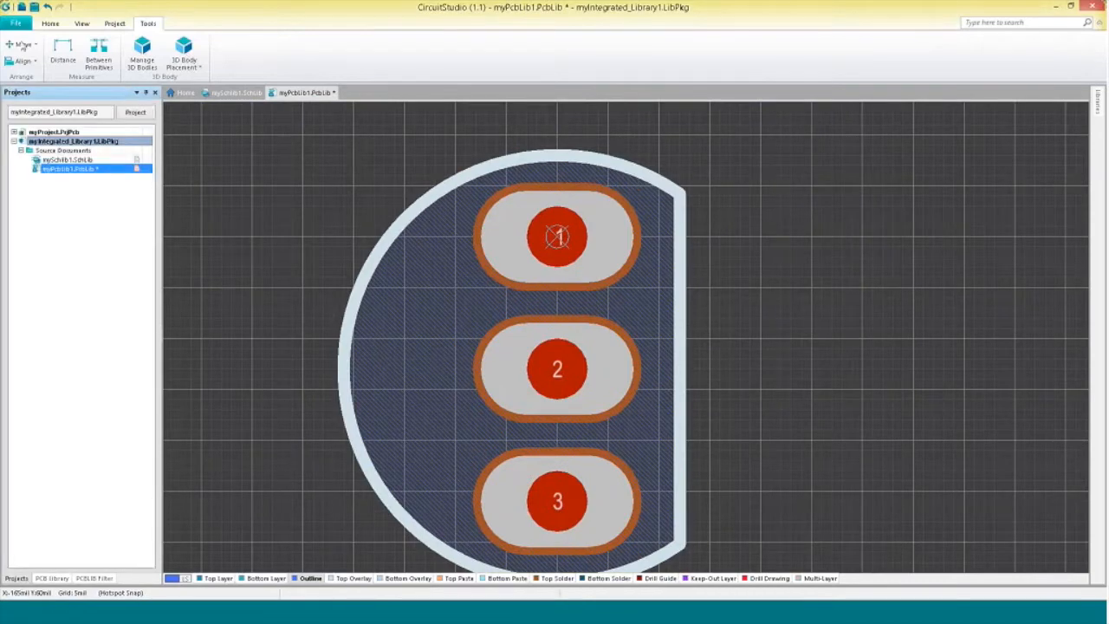
click(16, 22)
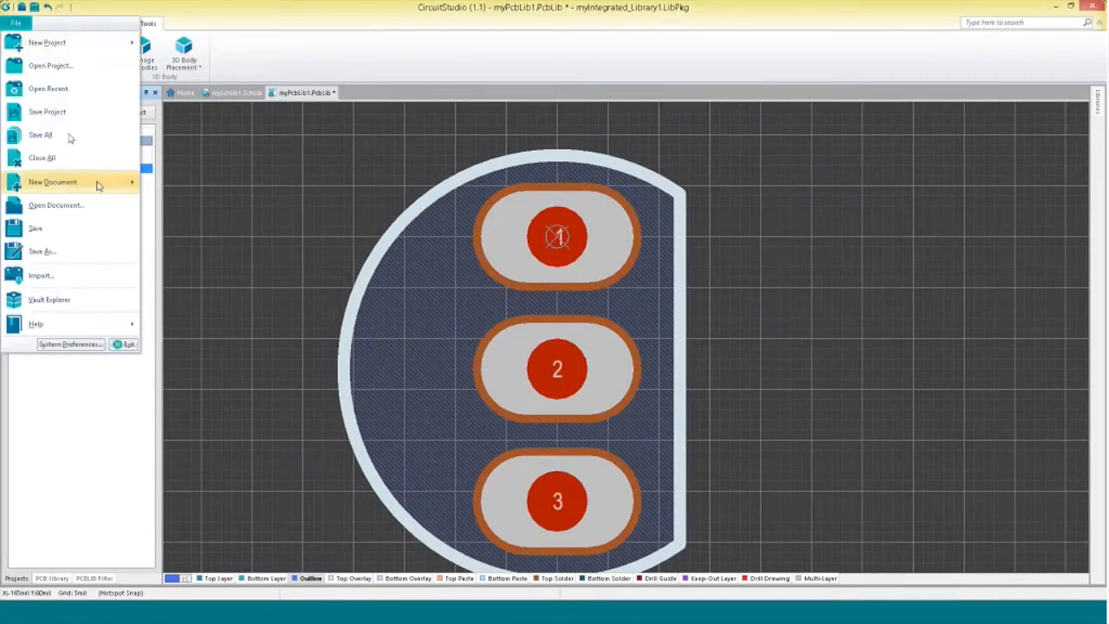
click(71, 137)
right_click(85, 140)
click(130, 148)
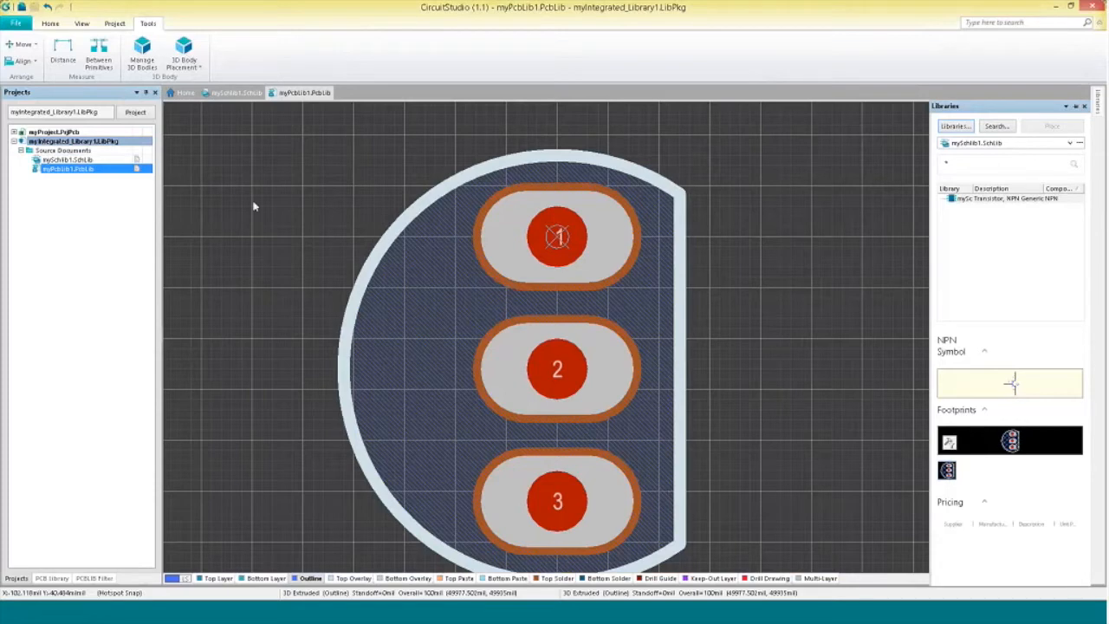
Check the compile messages for the integrated library and close them.
click(82, 24)
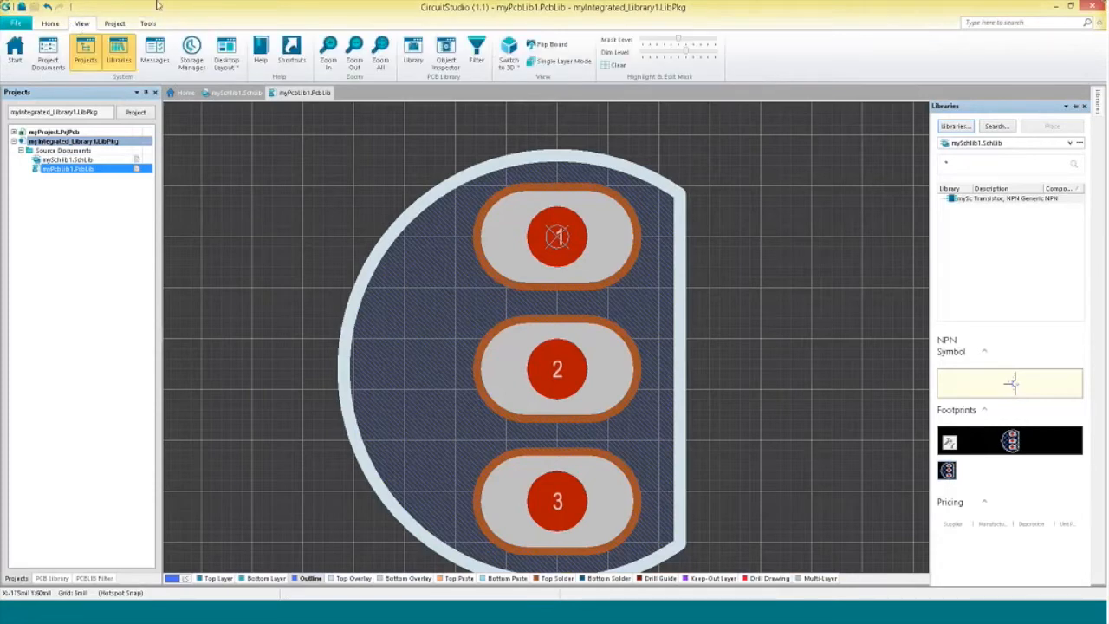
click(159, 54)
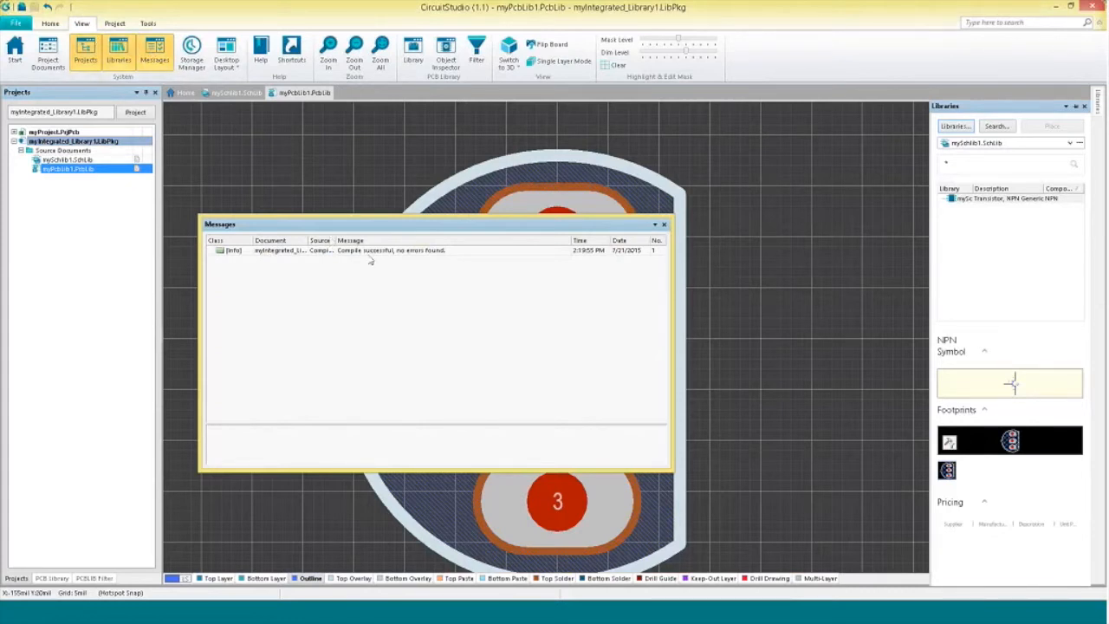
click(664, 225)
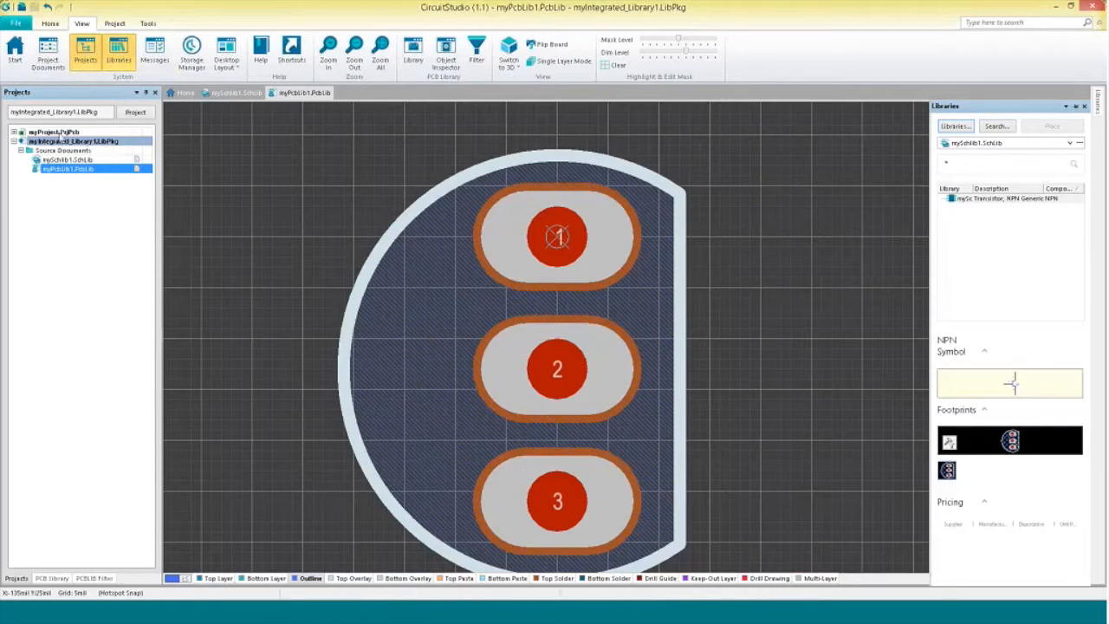
Open mySheet1.SchDoc from myProject.PrjPcb and choose myIntegrated_Library1.IntLib as the current component library.
click(15, 132)
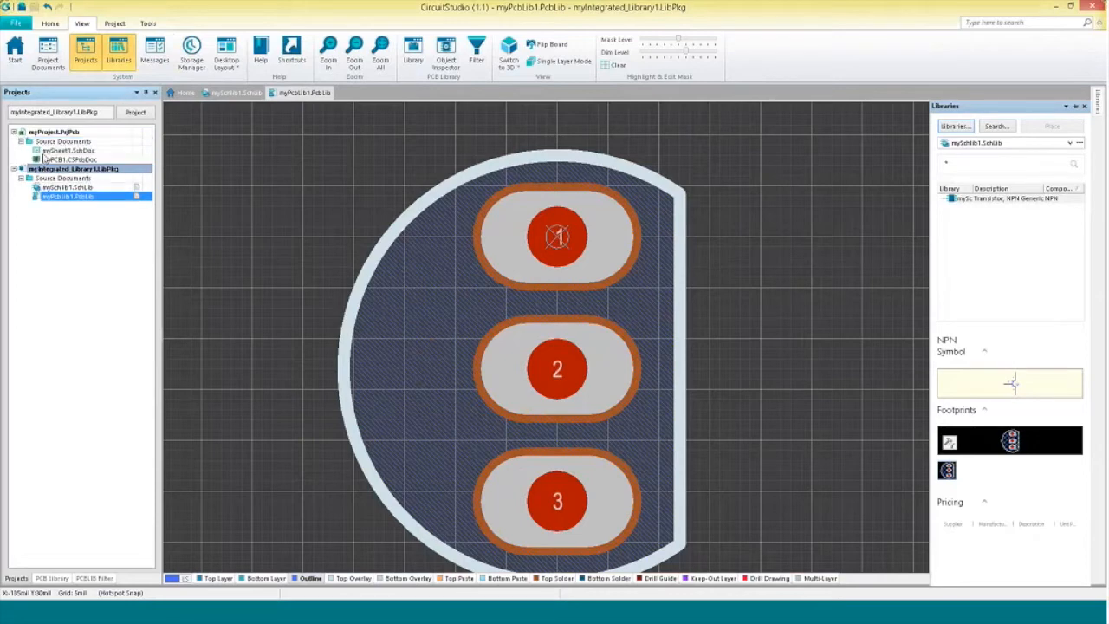
double_click(43, 153)
click(1098, 115)
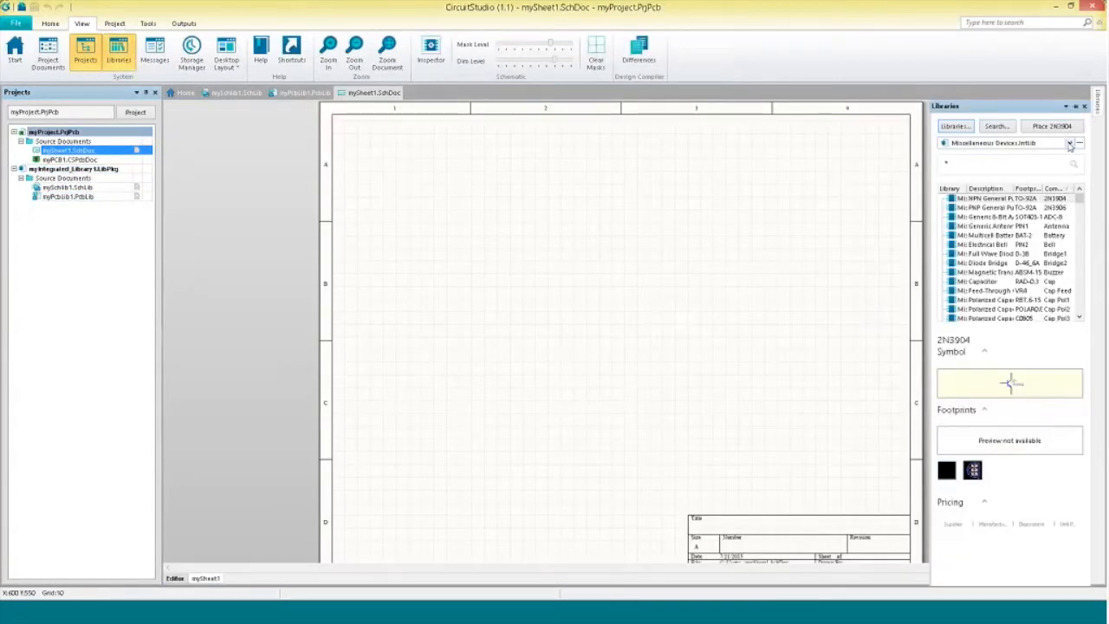
click(1070, 144)
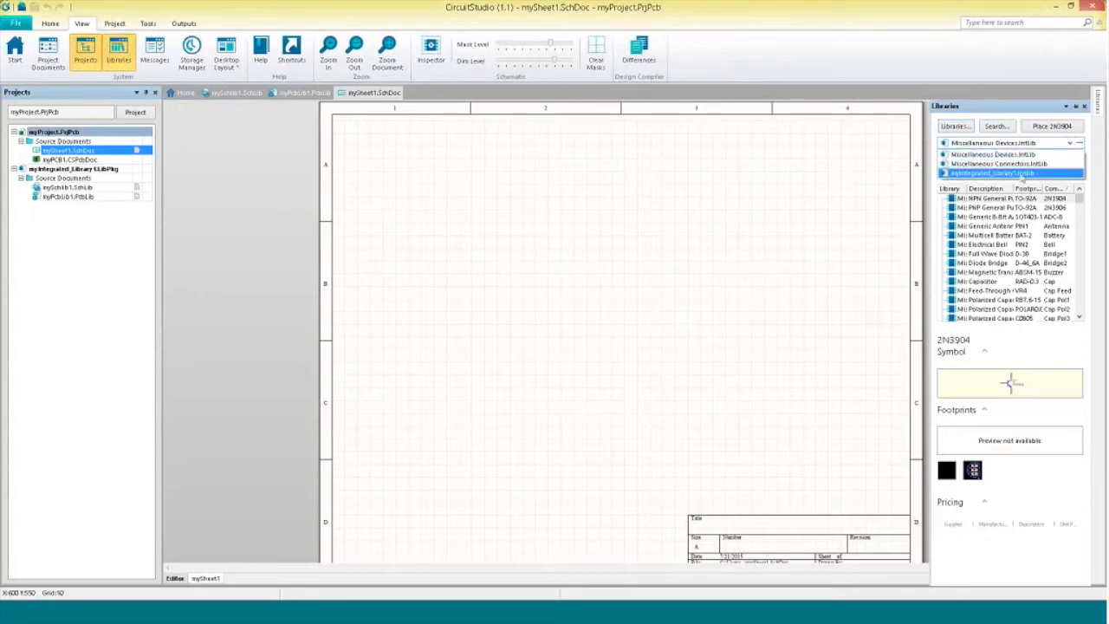
click(1022, 174)
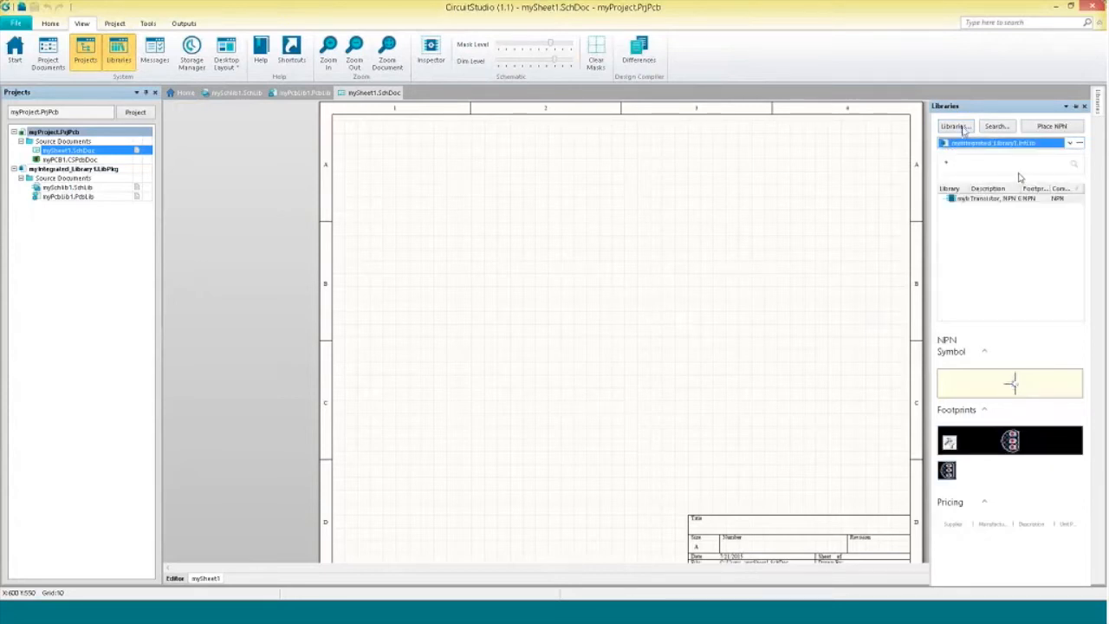
Inspect the installed and project library lists, and reselect myIntegrated_Library1.IntLib as the current component library.
click(953, 127)
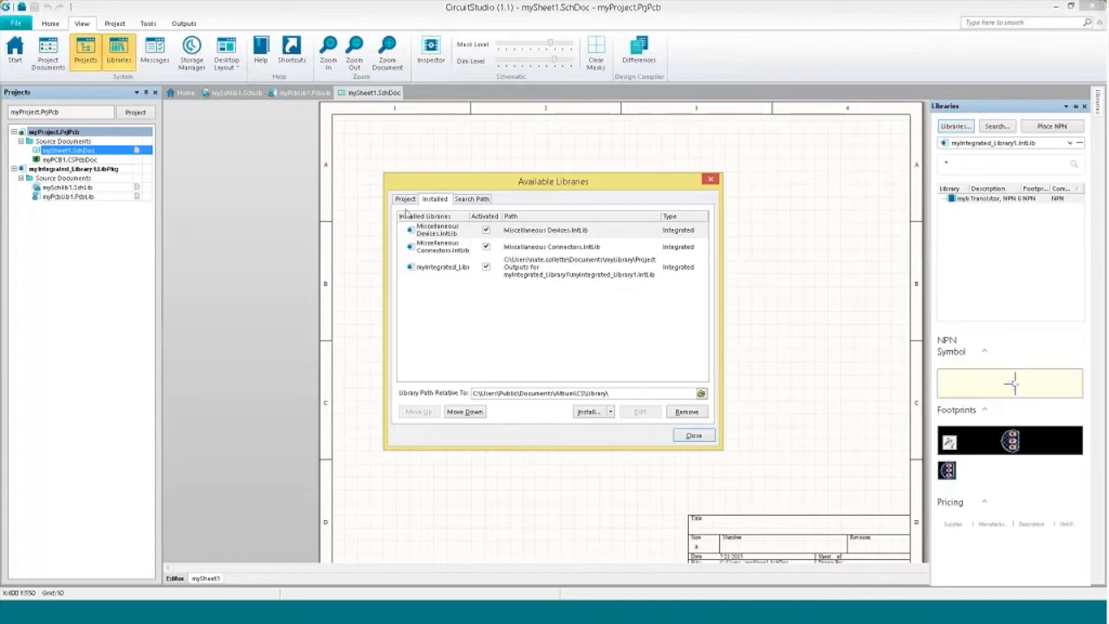
click(406, 199)
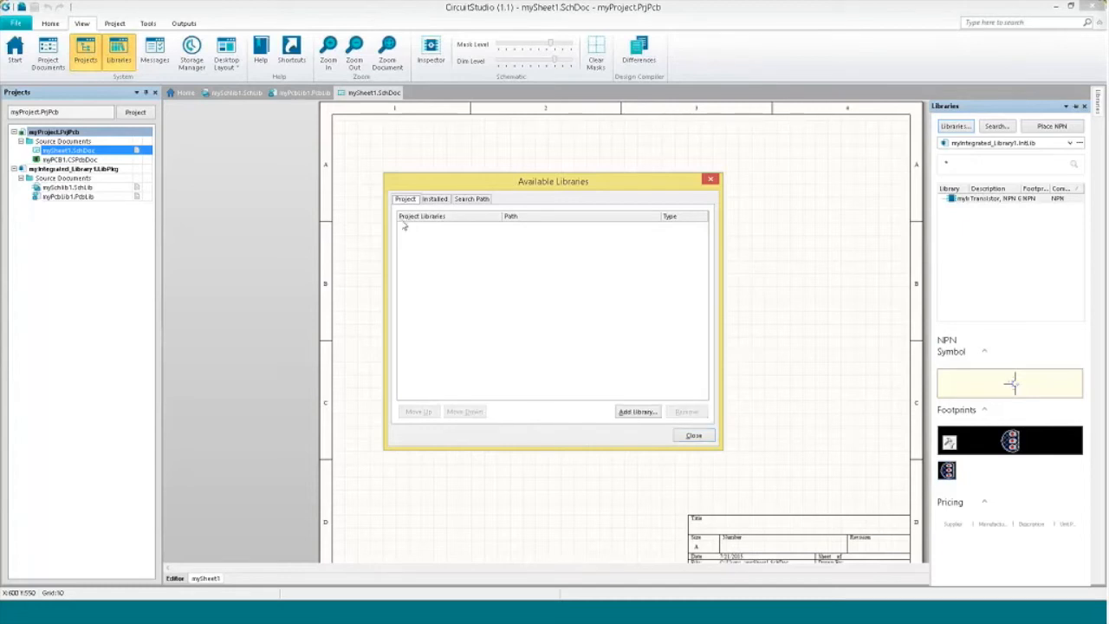
click(696, 436)
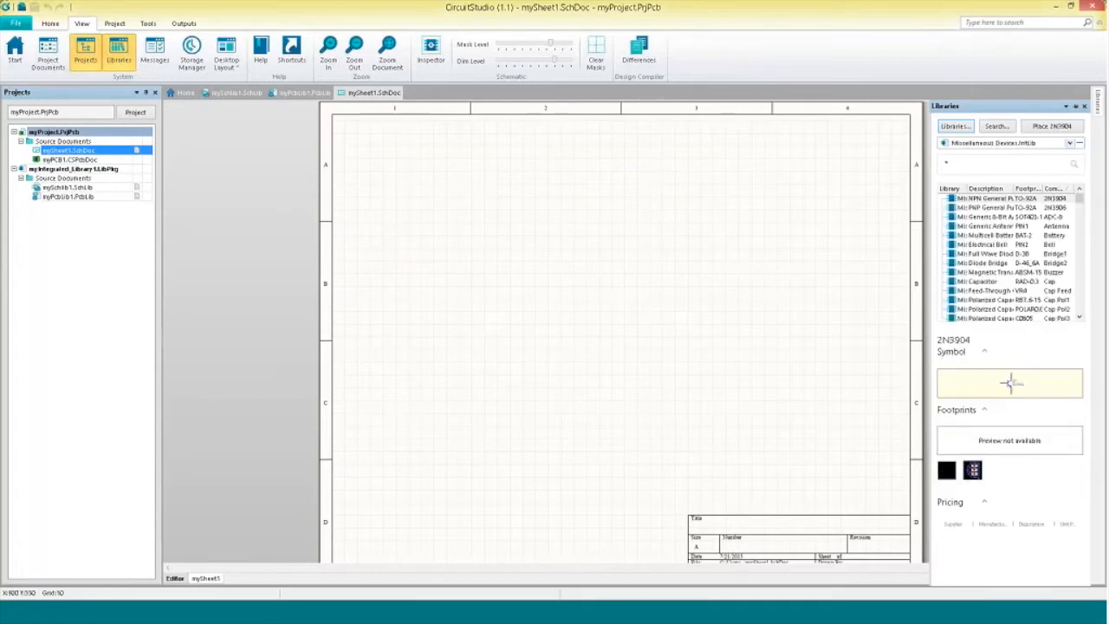
click(1070, 142)
click(1034, 173)
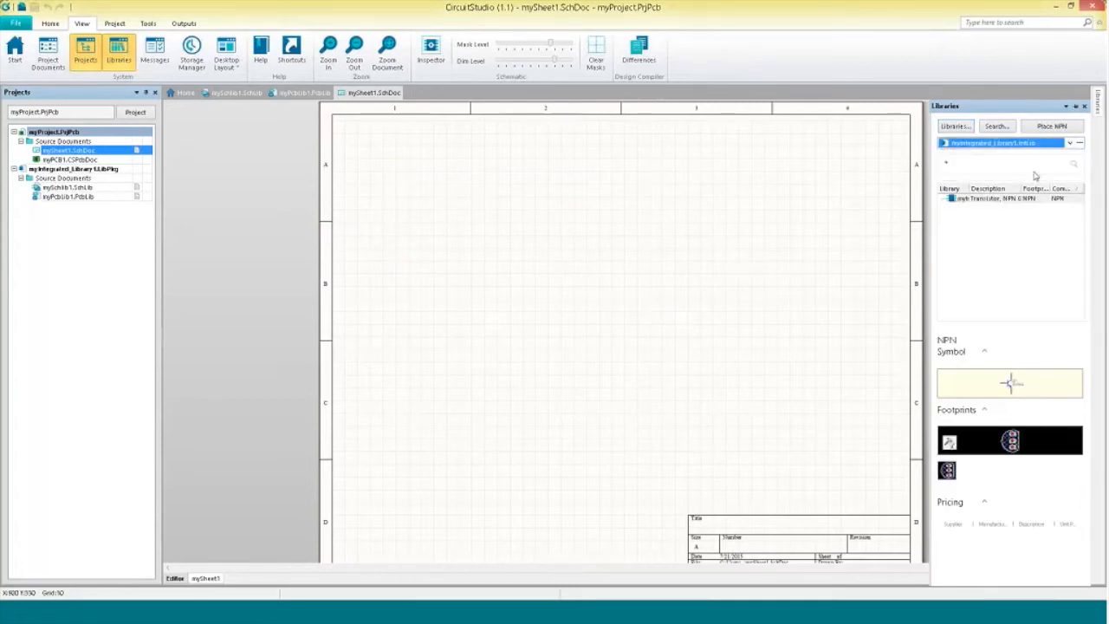
Place four NPN transistors from the integrated library in a row on mySheet1, designating the last three Q2, Q3 and Q4.
drag(1003, 203, 442, 230)
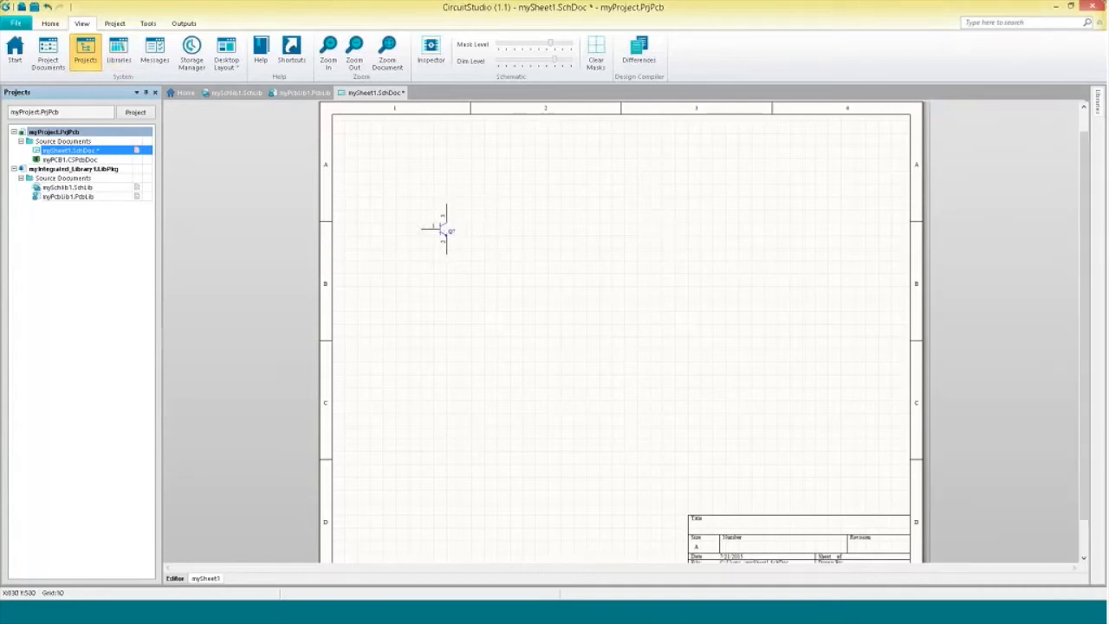
click(1098, 102)
click(1070, 126)
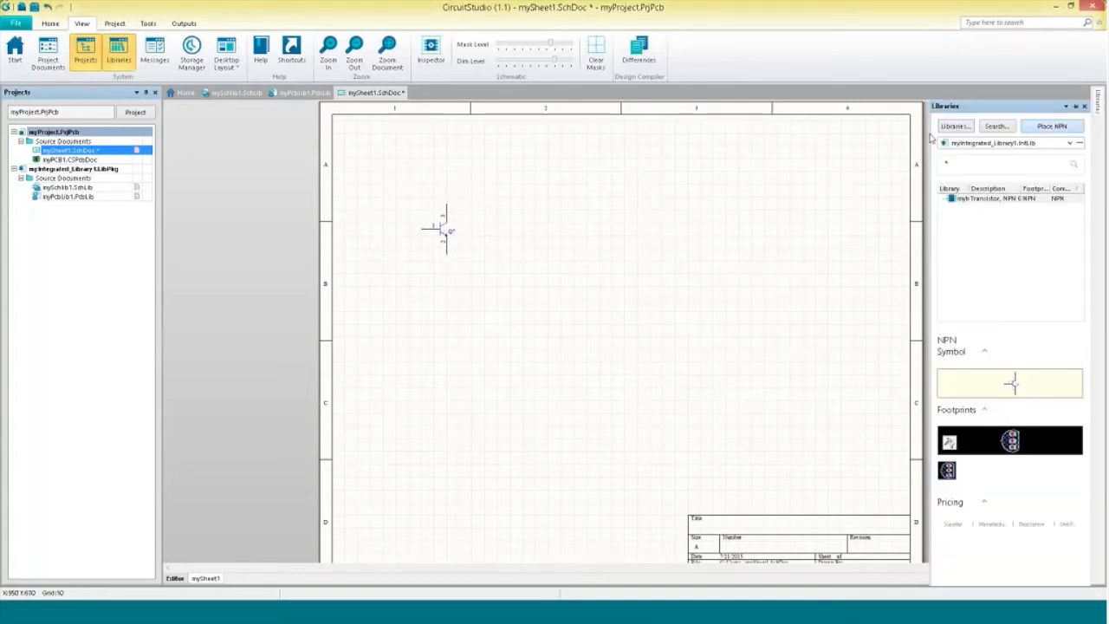
click(488, 208)
key(Tab)
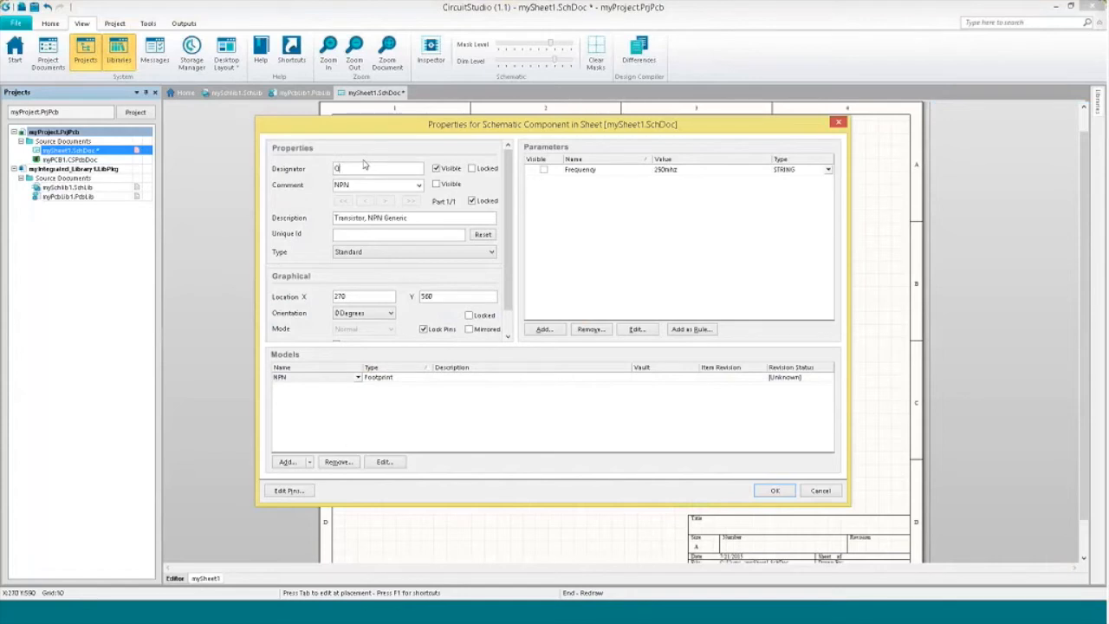
click(773, 491)
click(490, 208)
click(542, 208)
key(Escape)
click(593, 201)
right_click(568, 300)
Wire pin 2 of the undesignated transistor to pins 1 and 2 of Q2.
ctrl+scroll(570, 299, up, 2)
ctrl+scroll(571, 288, up, 4)
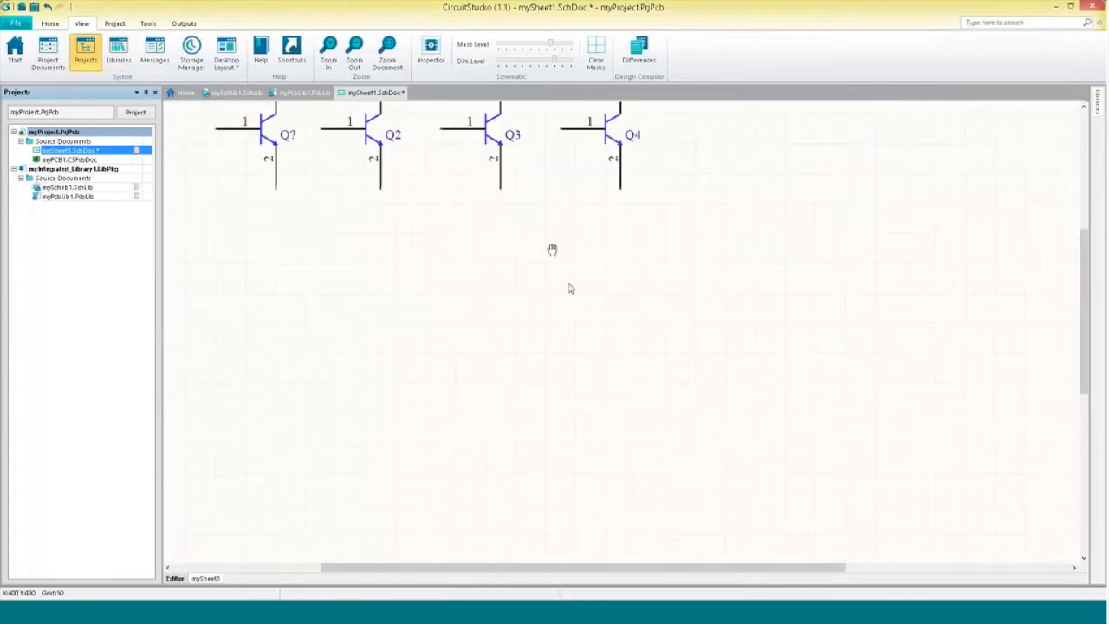
right_drag(559, 401, 661, 407)
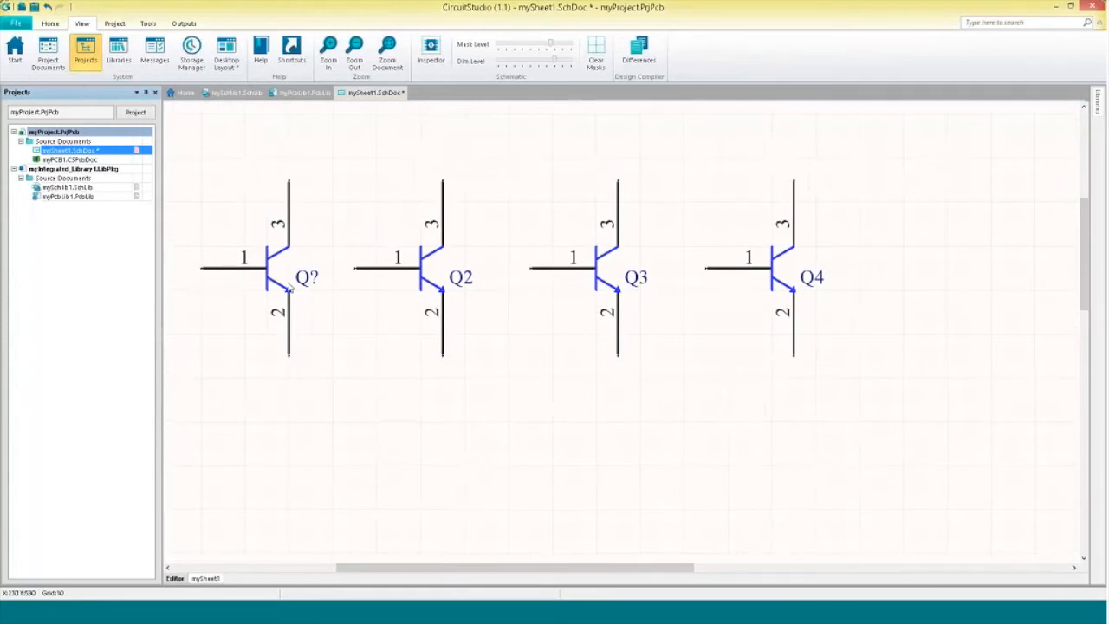
ctrl+scroll(300, 372, up, 4)
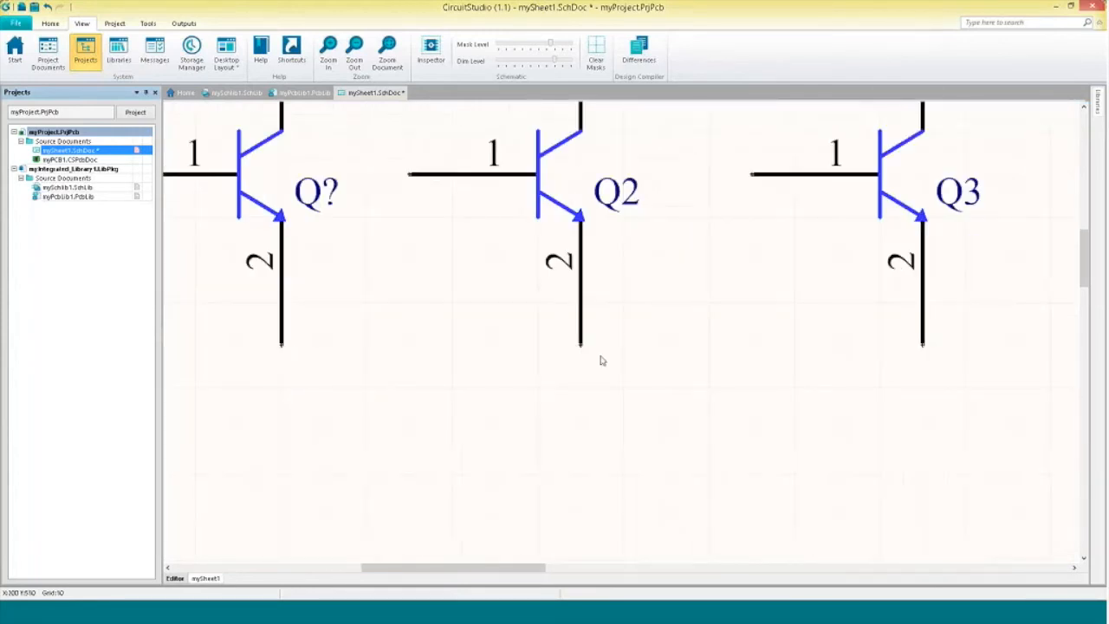
ctrl+scroll(602, 359, up, 1)
ctrl+scroll(563, 351, down, 3)
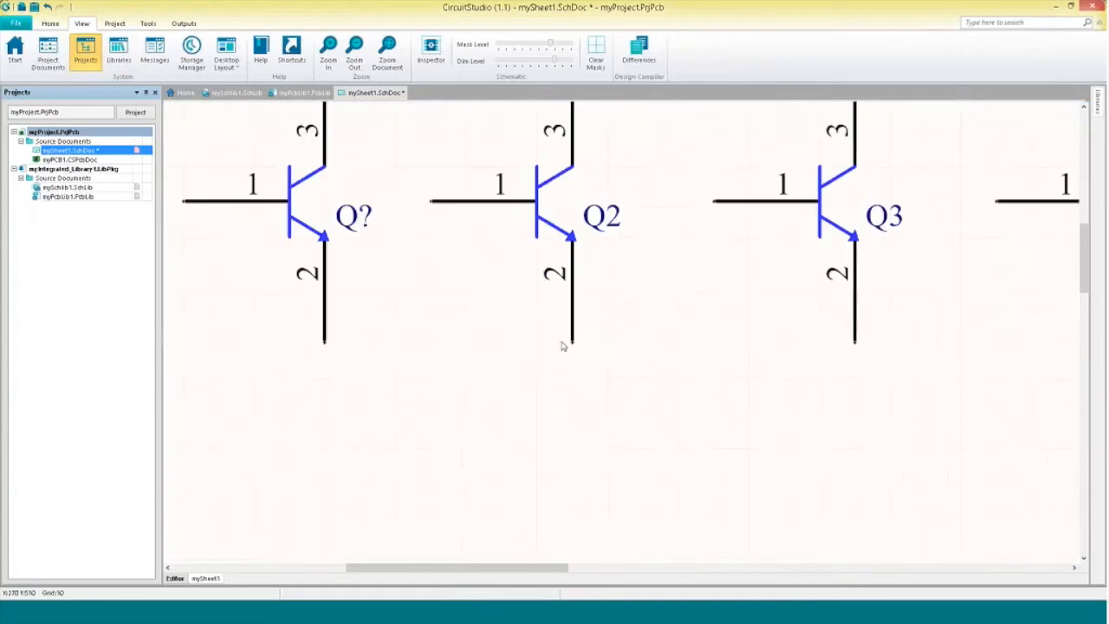
right_drag(562, 347, 448, 358)
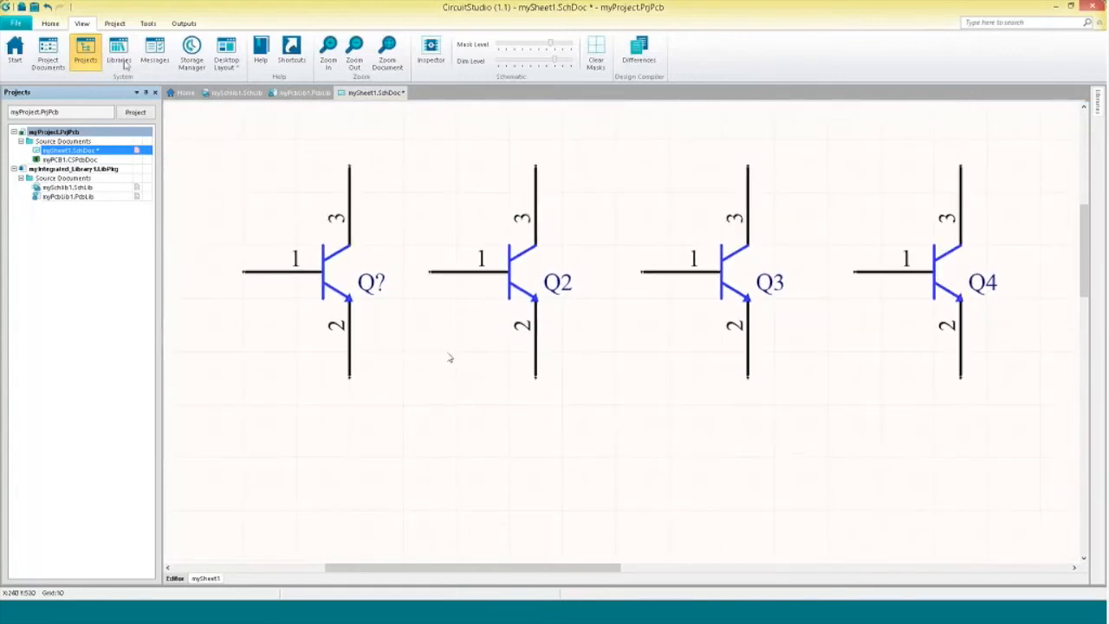
click(50, 23)
click(169, 50)
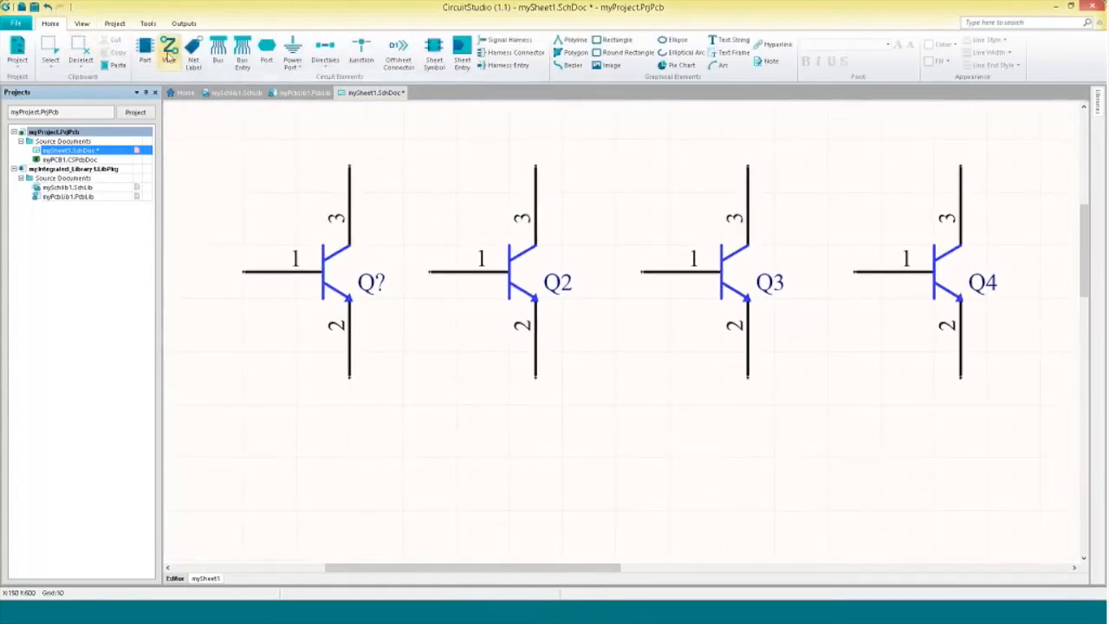
click(349, 378)
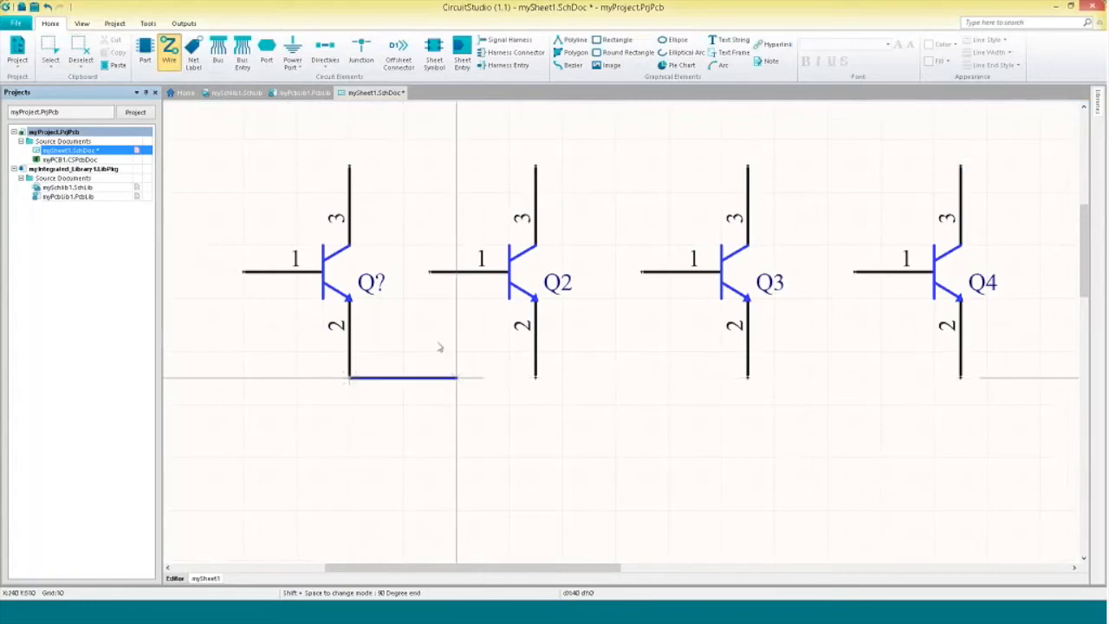
click(432, 285)
right_click(456, 348)
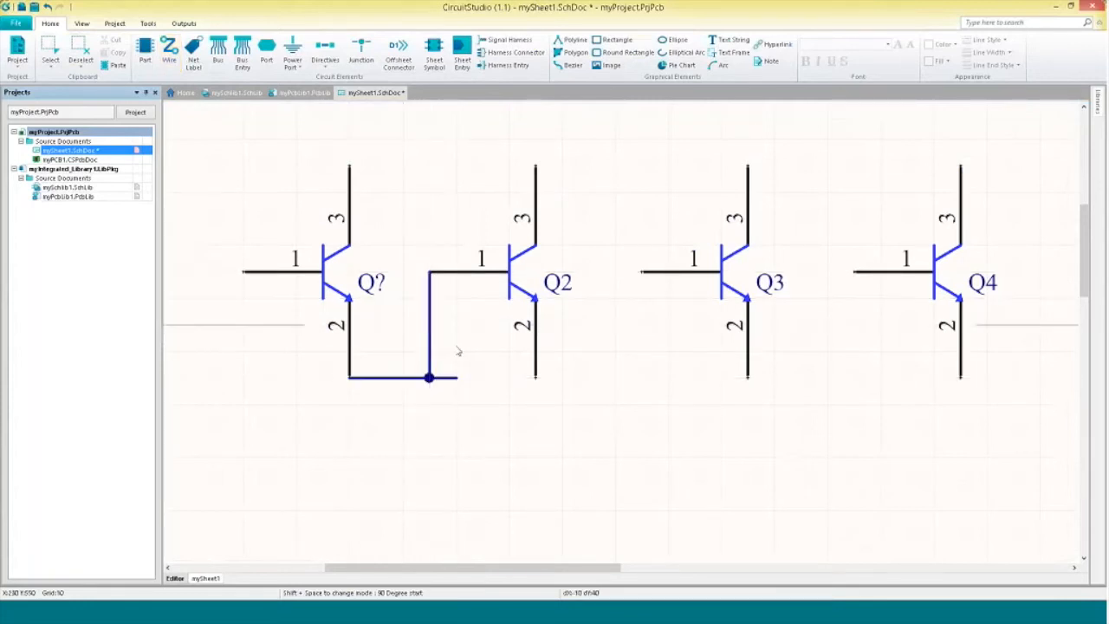
click(169, 51)
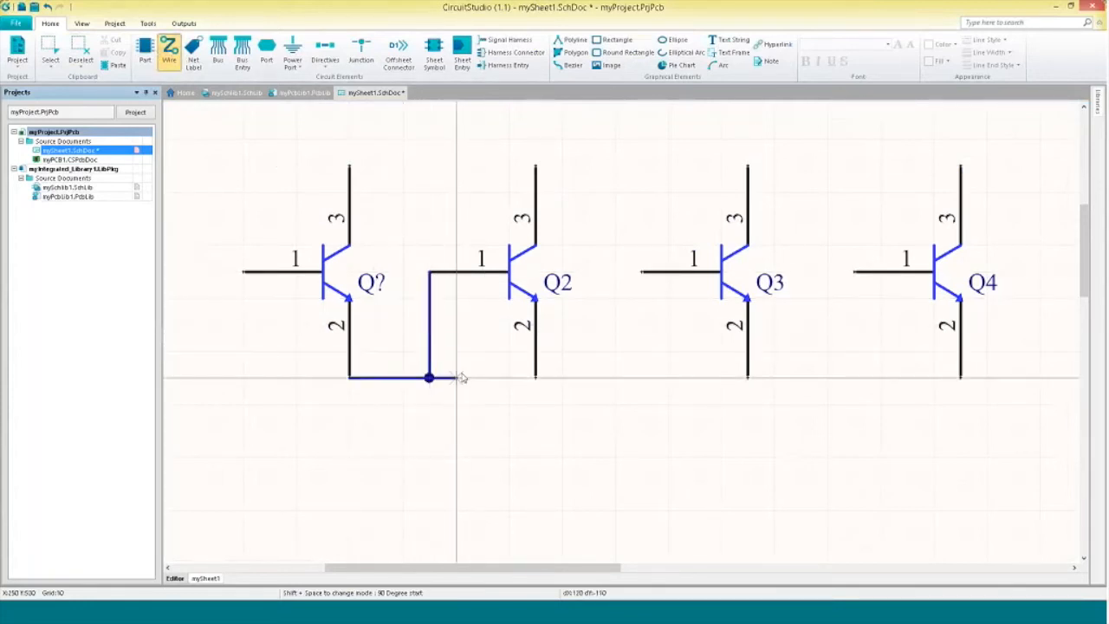
click(536, 379)
Wire pin 2 of Q3 to pins 1 and 2 of Q4.
click(747, 378)
click(855, 272)
click(854, 377)
key(Escape)
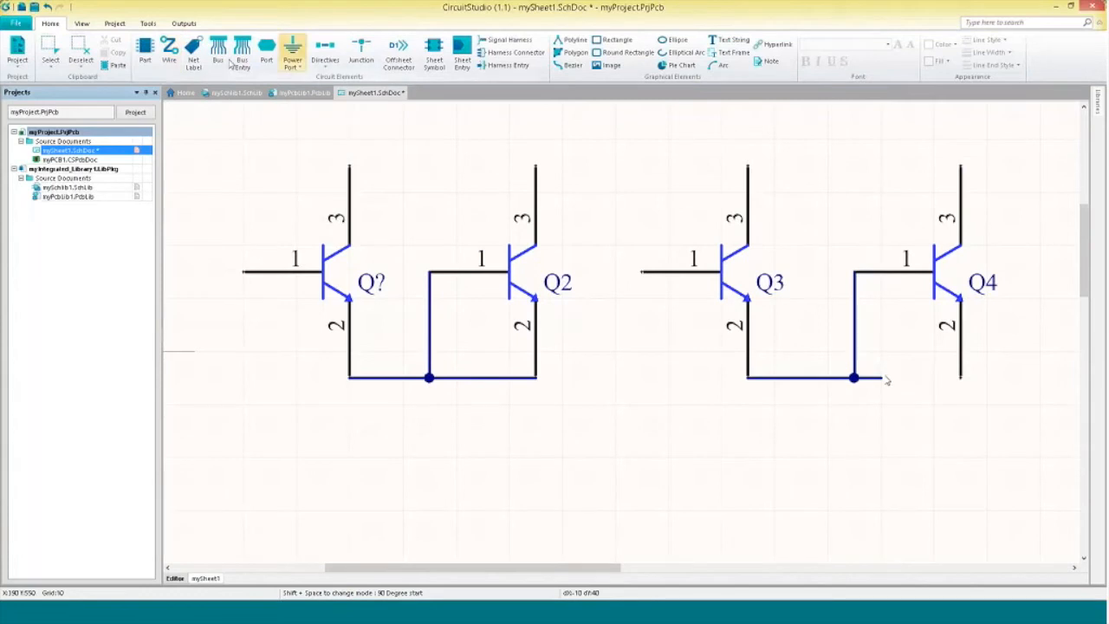
click(170, 53)
click(960, 377)
click(854, 377)
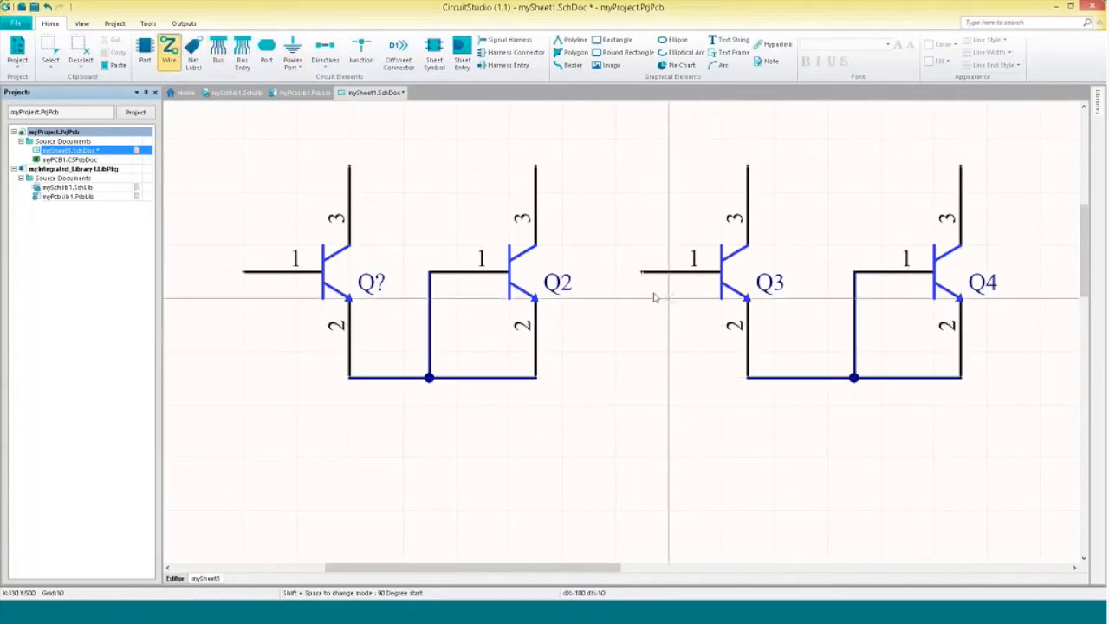
Wire pin 1 of Q3 to pin 3 of Q2 and finish wiring.
click(642, 273)
click(615, 167)
click(536, 166)
key(Escape)
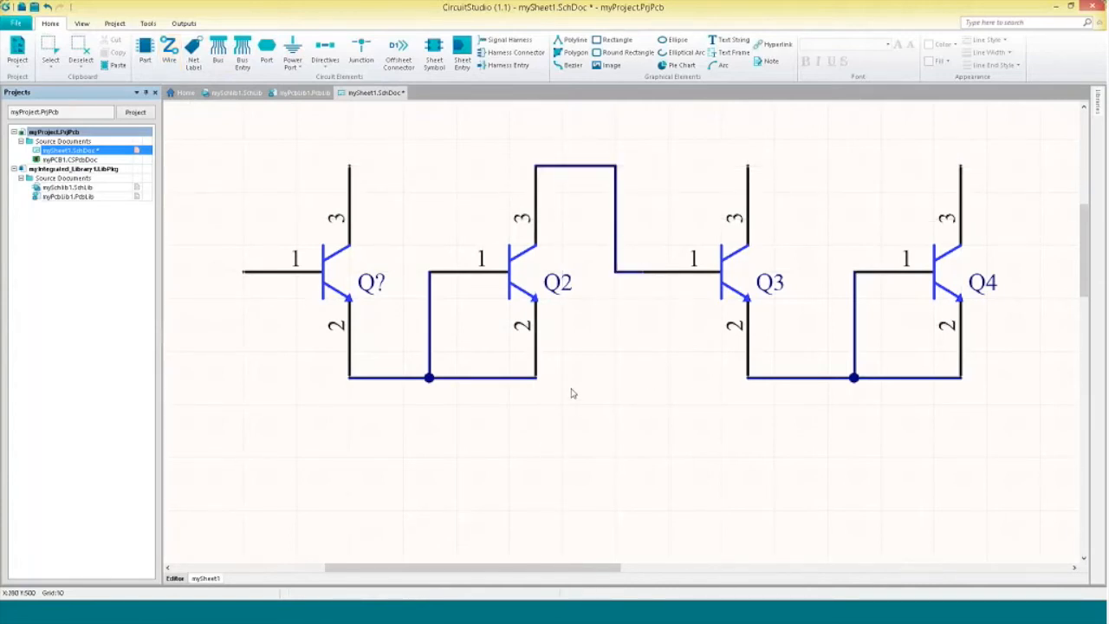
Update myPCB1.CSPcbDoc from the schematic, executing all changes in the engineering change order.
click(21, 56)
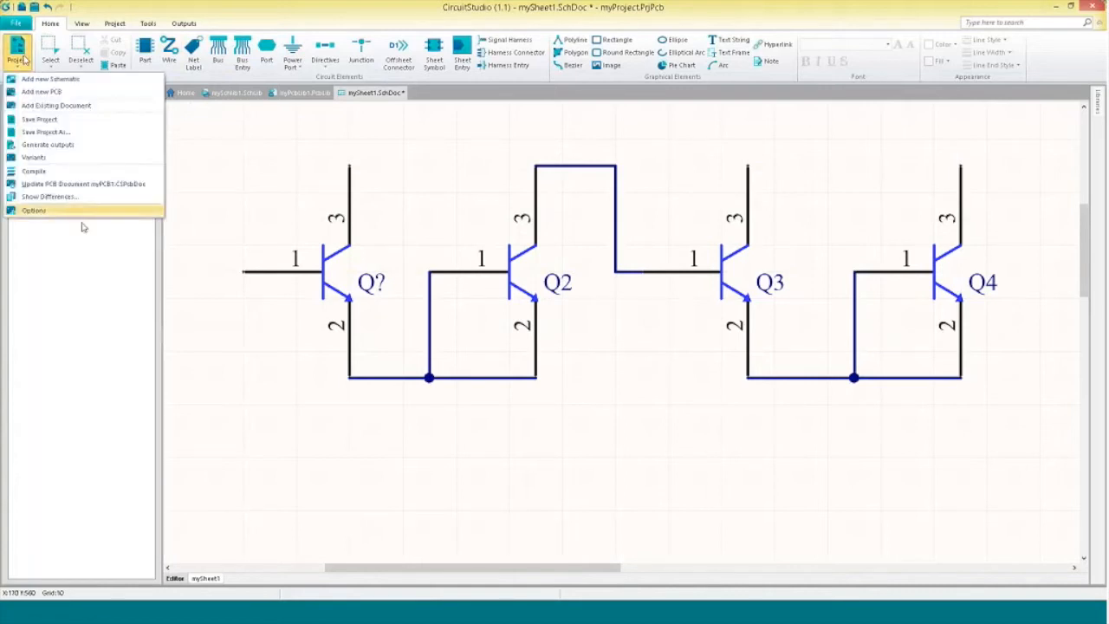
click(87, 184)
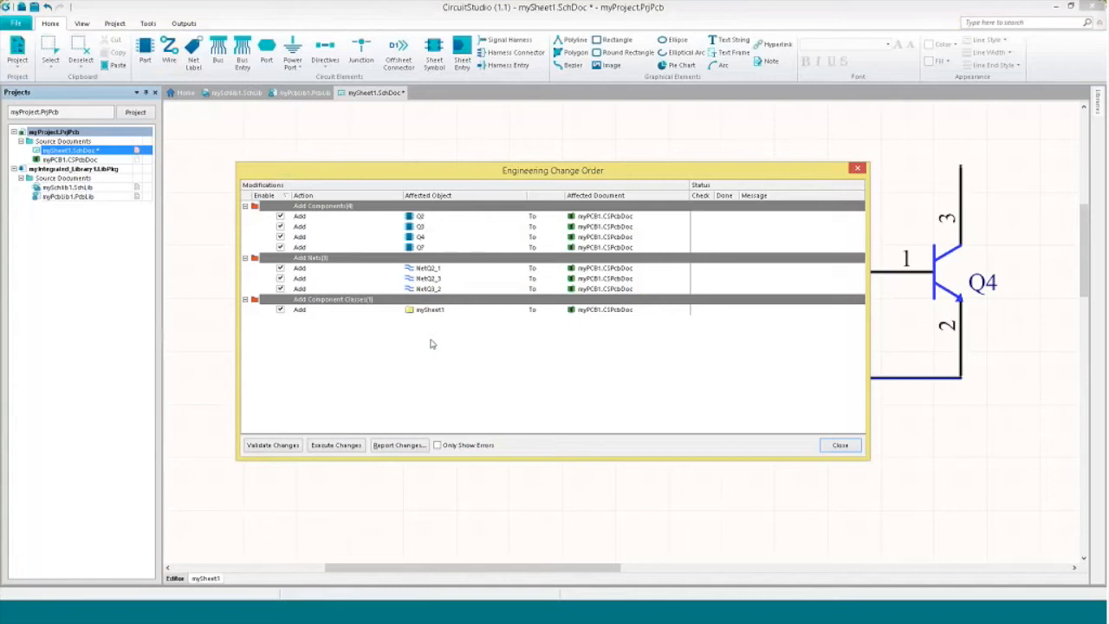
click(343, 449)
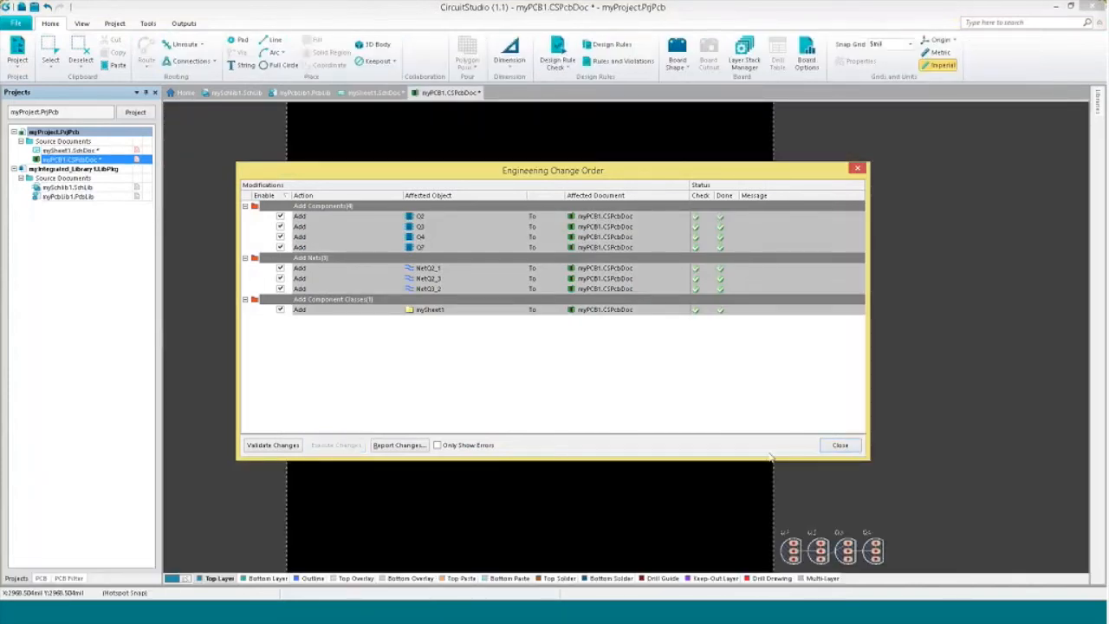
click(854, 449)
Move the group of four imported transistor footprints onto the board near its lower corner and deselect them.
right_drag(706, 400, 681, 383)
drag(757, 523, 597, 415)
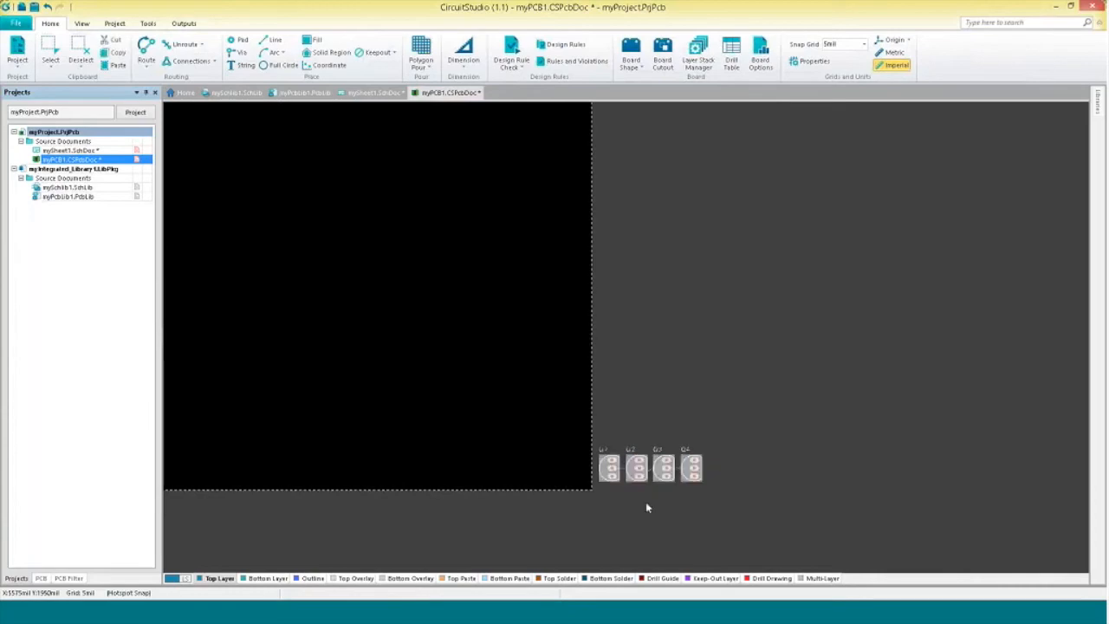
drag(639, 471, 477, 442)
ctrl+scroll(495, 468, up, 4)
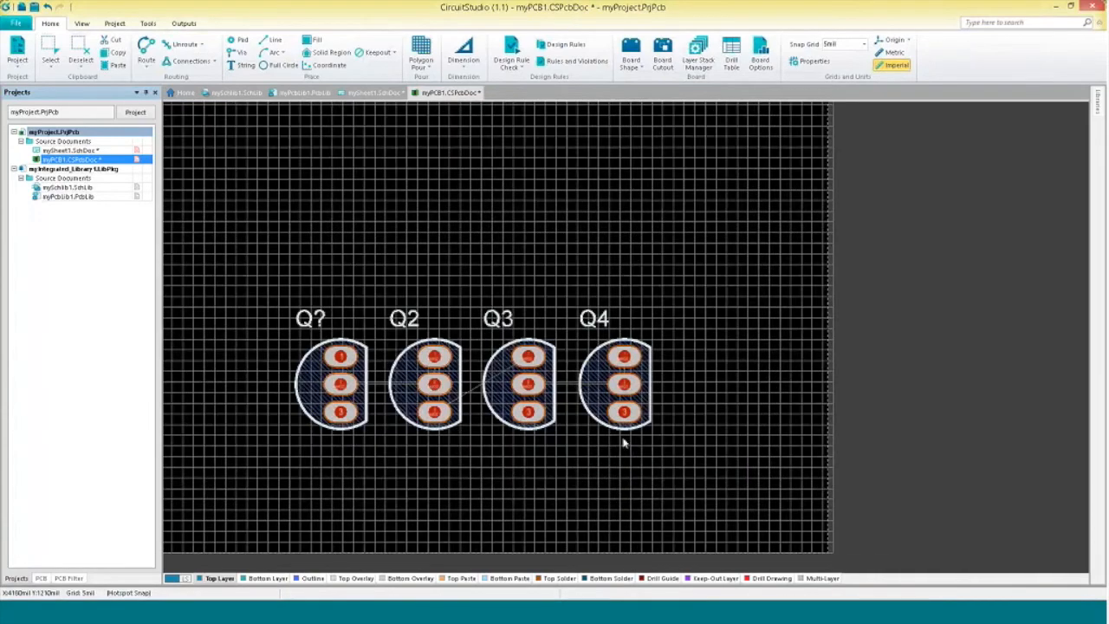
click(527, 460)
Display the board in 3D and tilt it to examine the transistor bodies.
key(3)
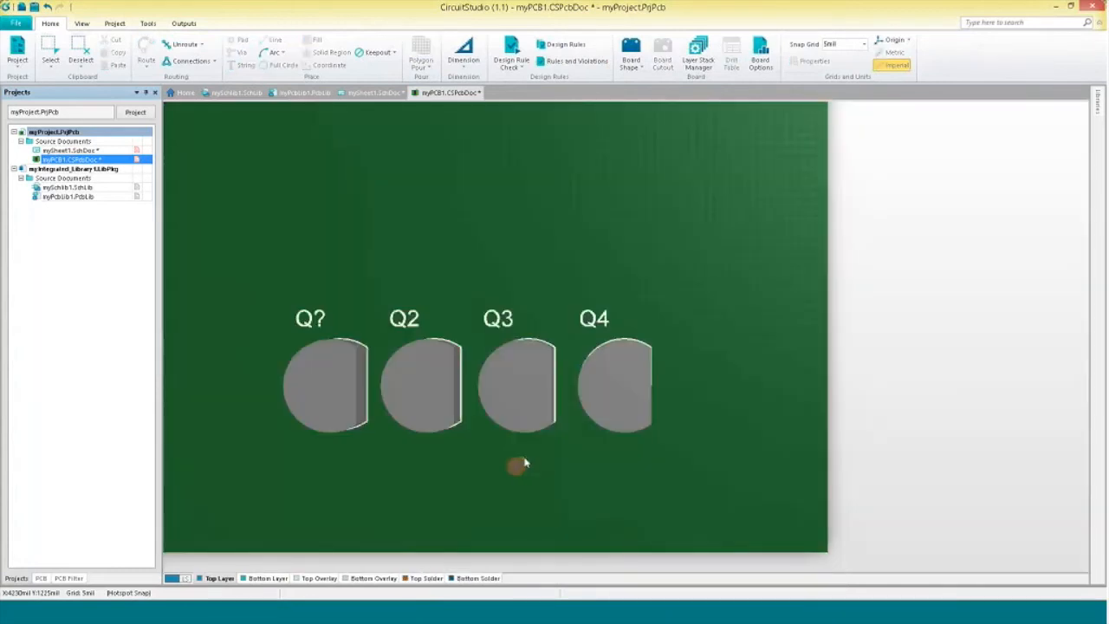
key(shift)
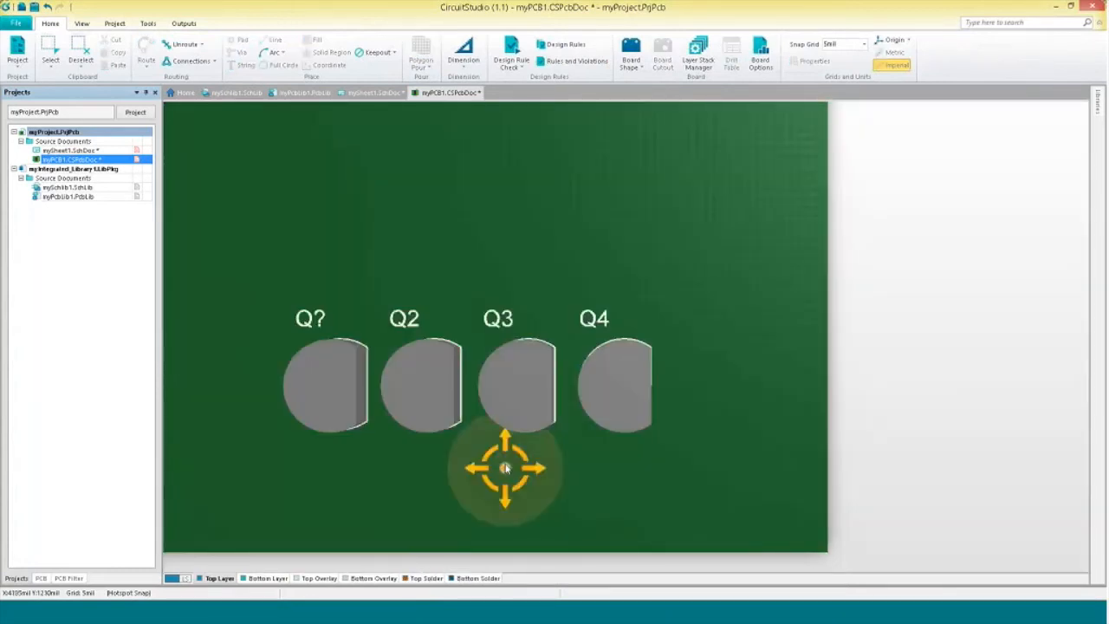
shift+right_drag(532, 444, 755, 317)
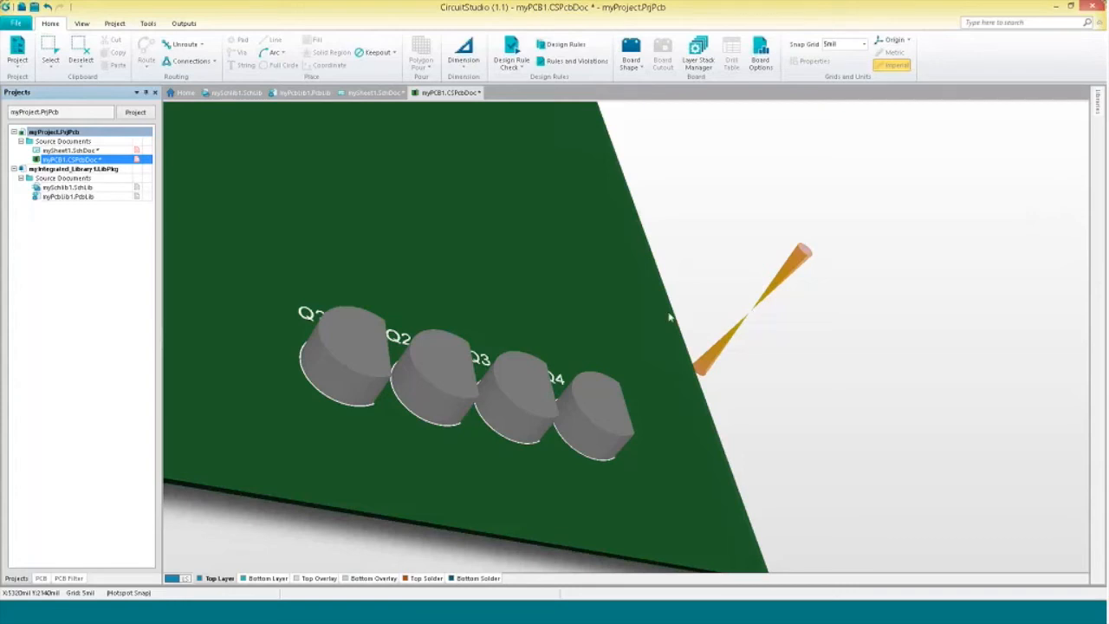
Add the Altium Content Vault to the Data Management vaults in the system preferences and confirm.
click(16, 23)
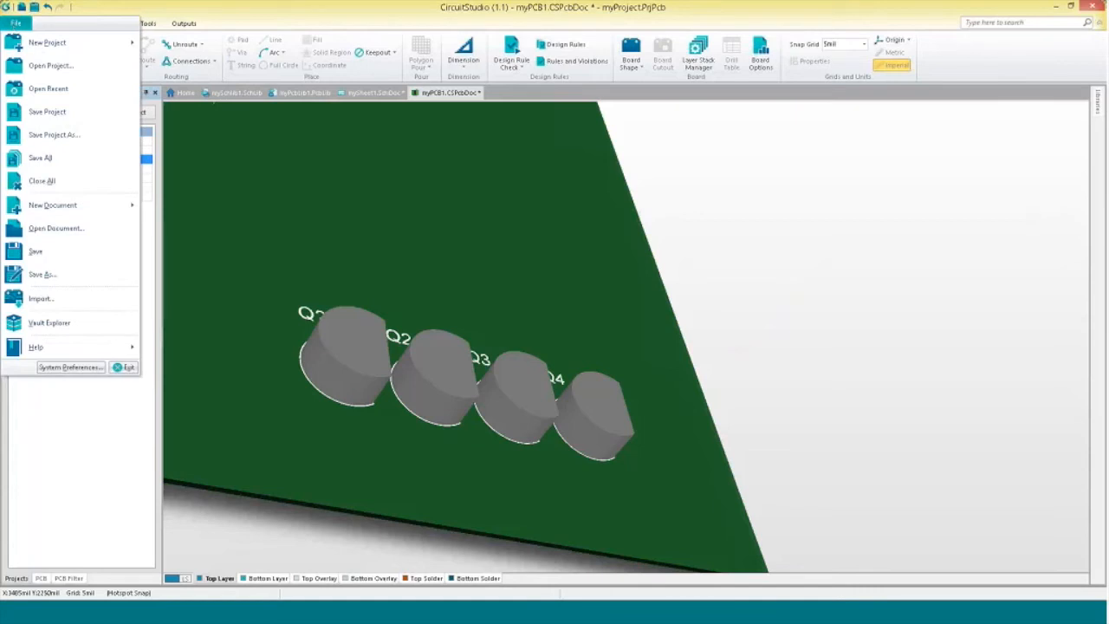
click(69, 367)
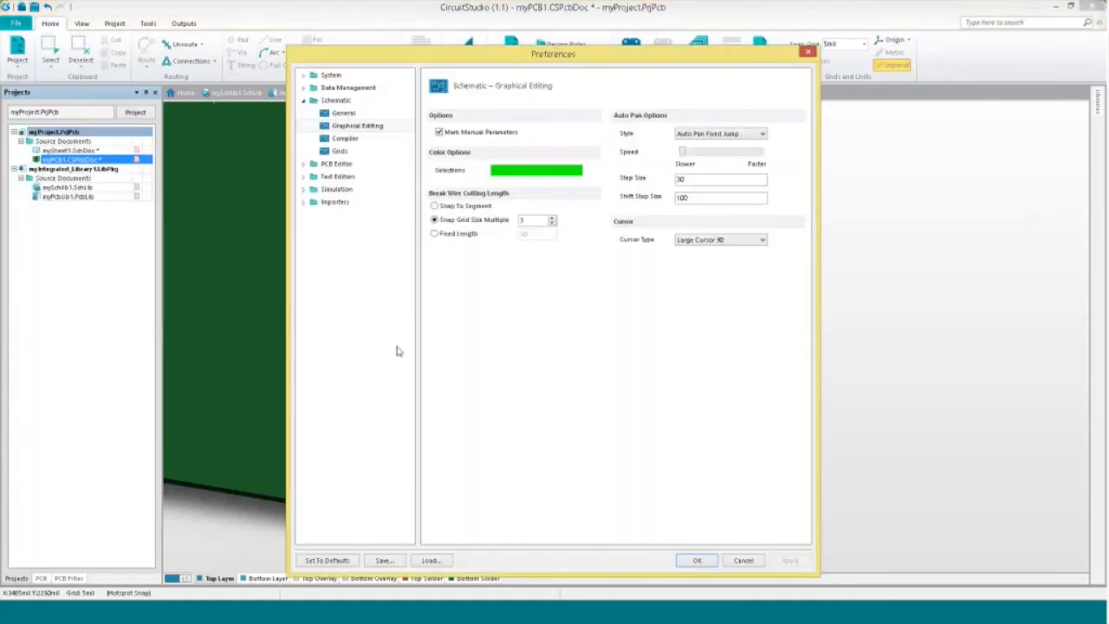
click(347, 87)
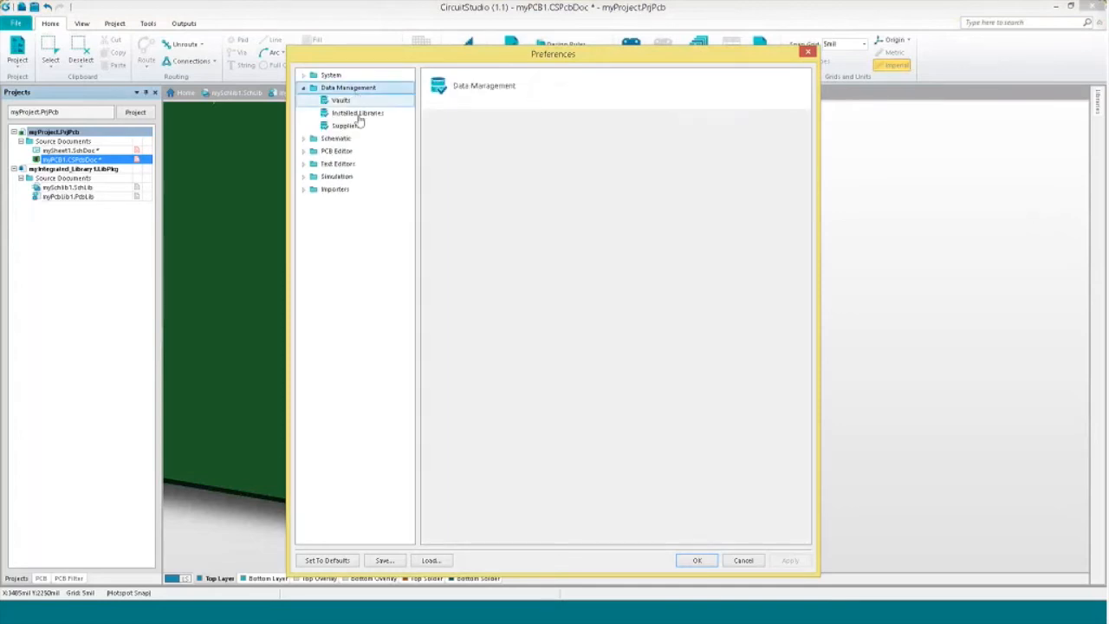
click(341, 100)
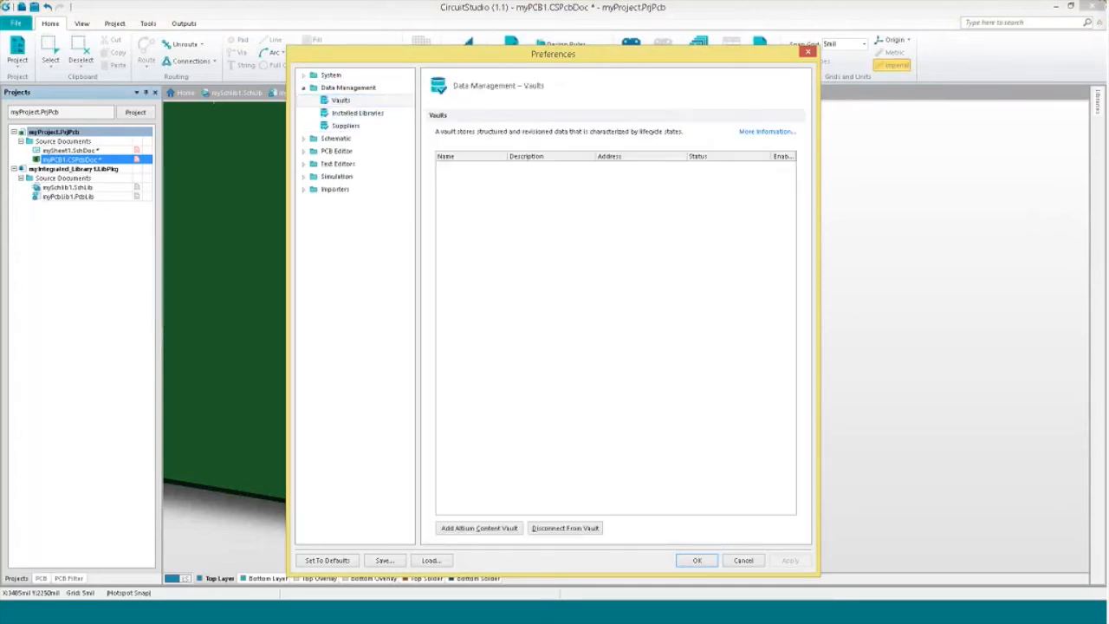
click(498, 531)
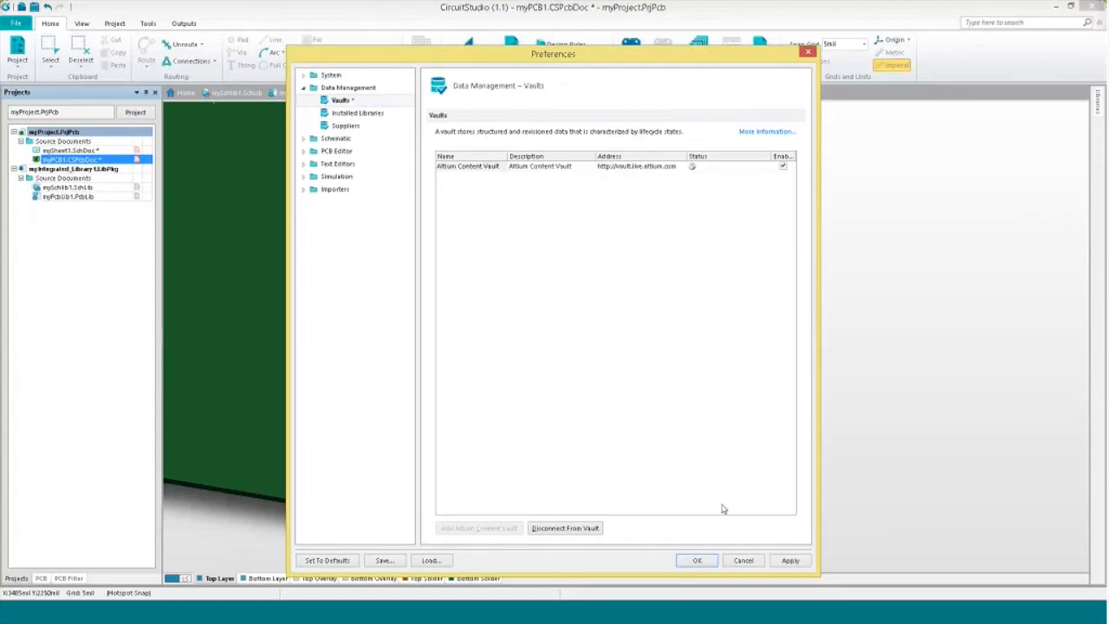
click(700, 561)
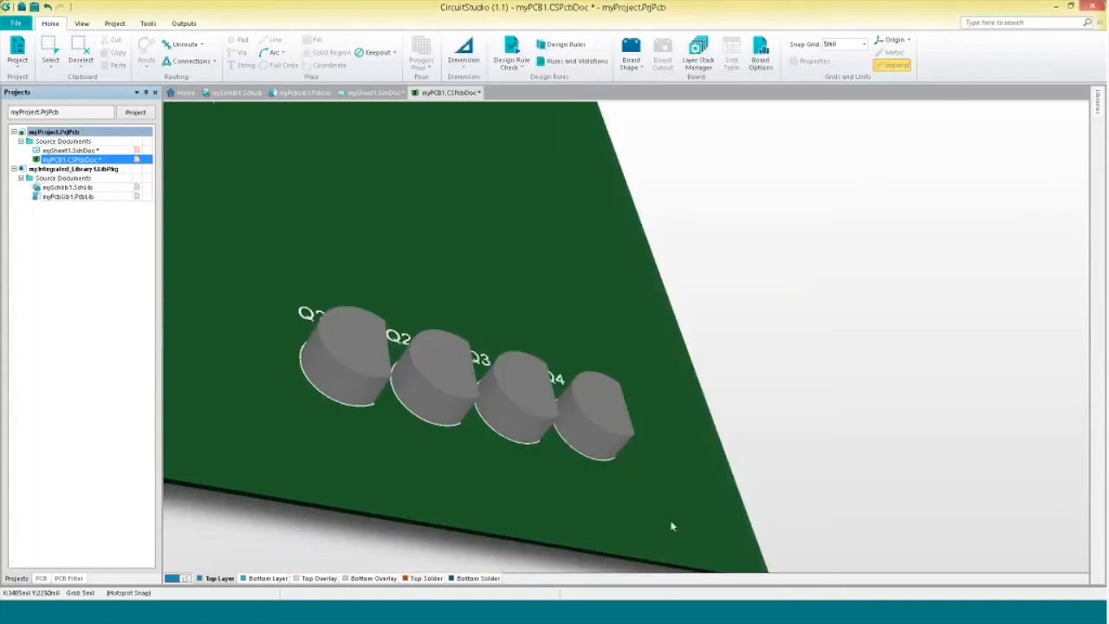
Open the Vault Explorer and browse the surface-mount capacitor and resistor folders under Unified Components, Components - Generic.
click(15, 23)
click(52, 322)
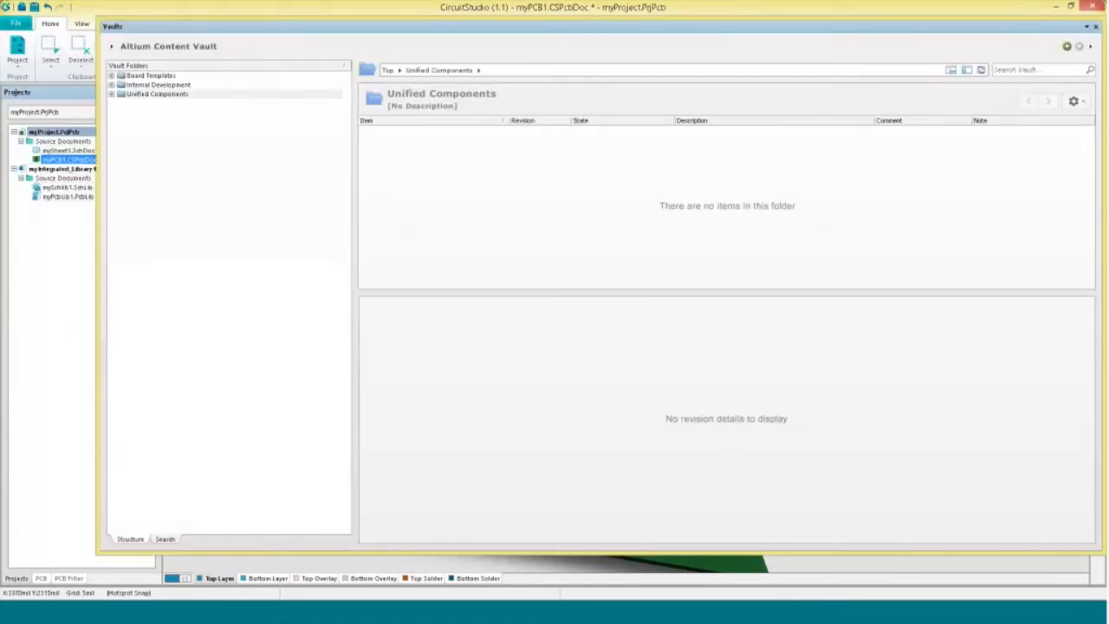
click(114, 94)
click(121, 113)
click(129, 123)
click(130, 159)
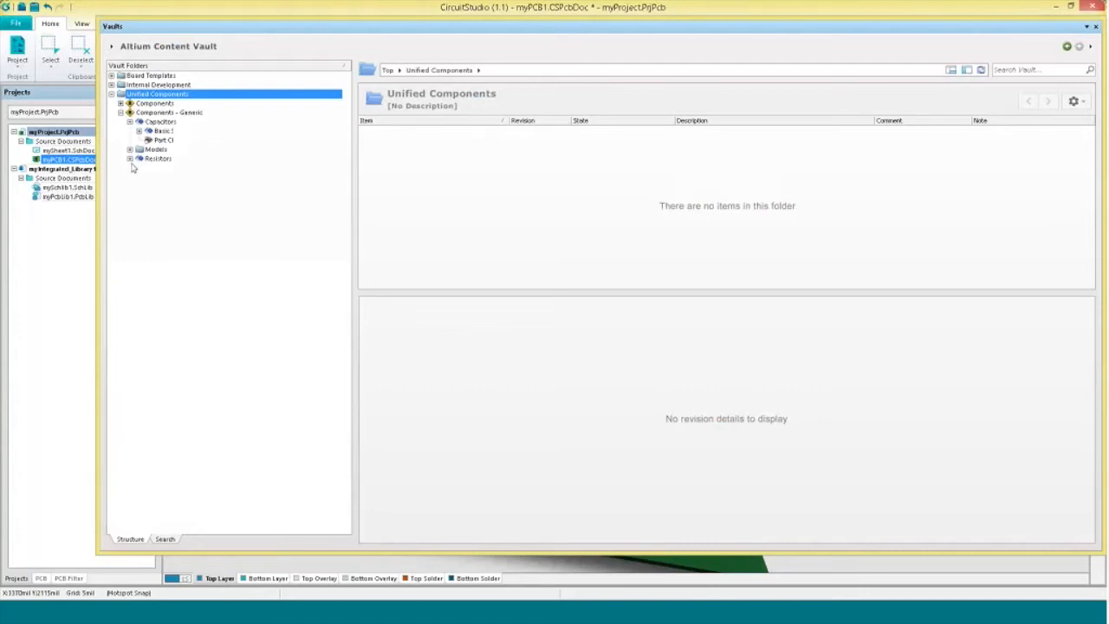
click(138, 167)
click(139, 131)
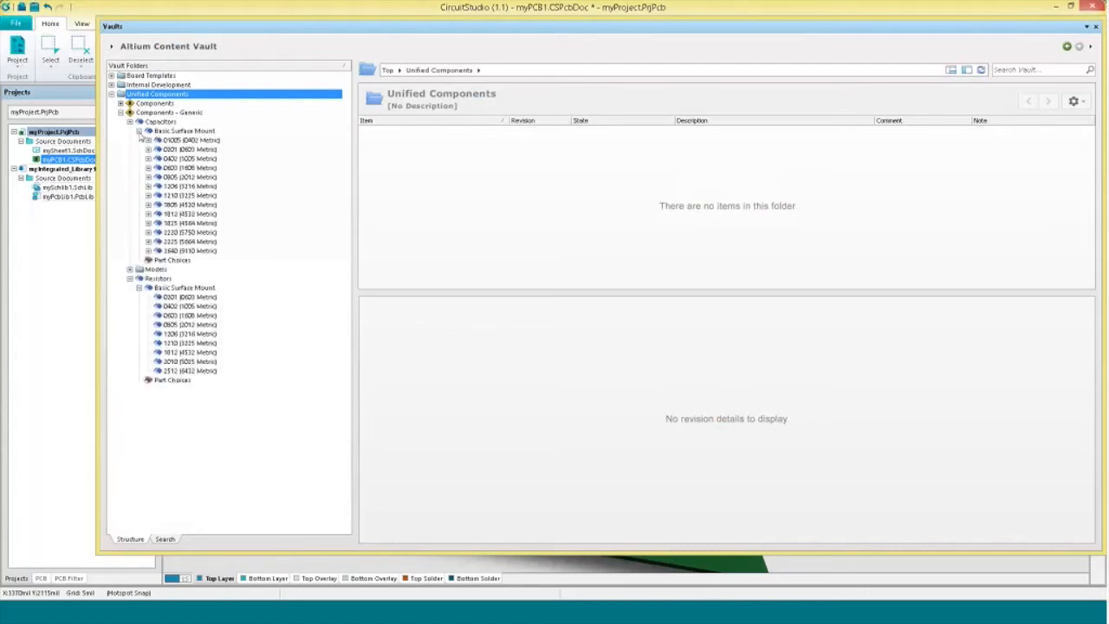
Look through the Internal Development folder and the manufacturer folders under Unified Components, Components.
click(112, 85)
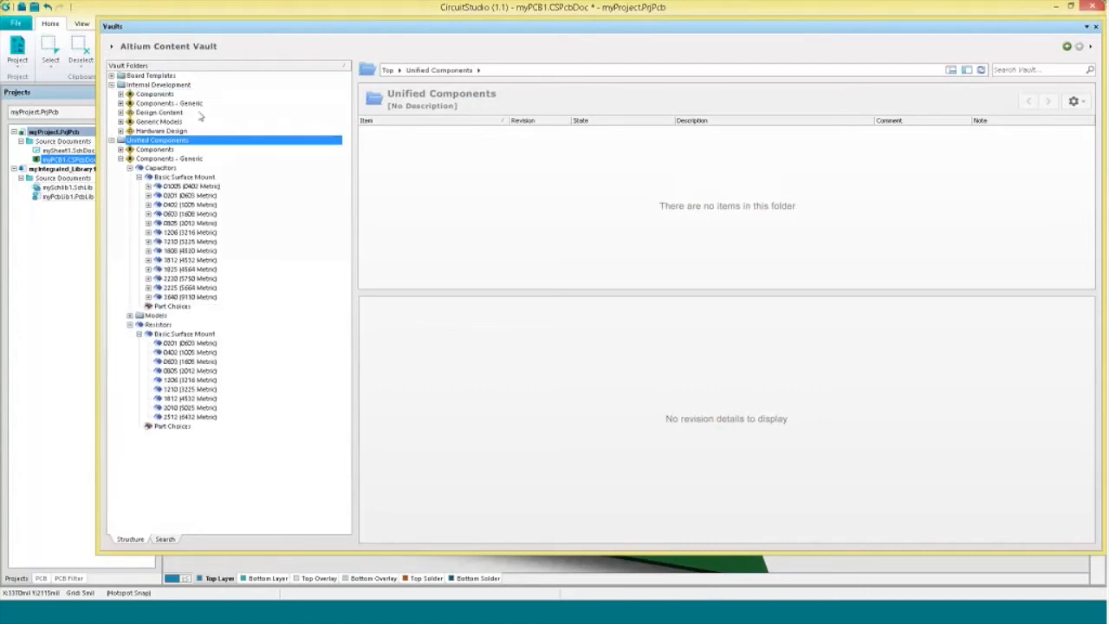
click(111, 85)
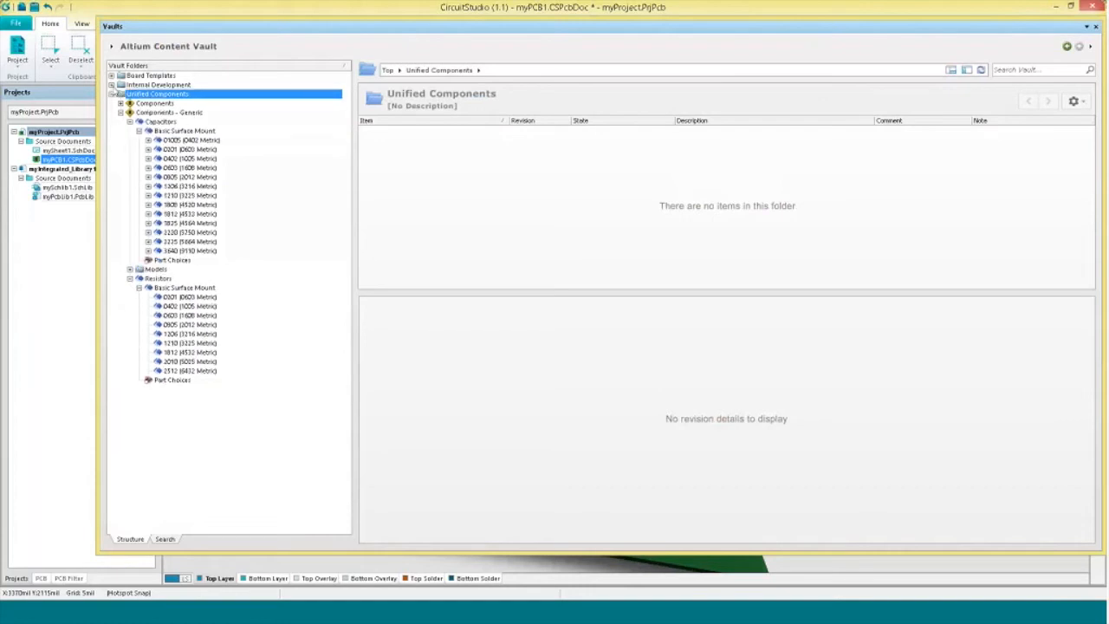
click(120, 103)
drag(345, 137, 348, 287)
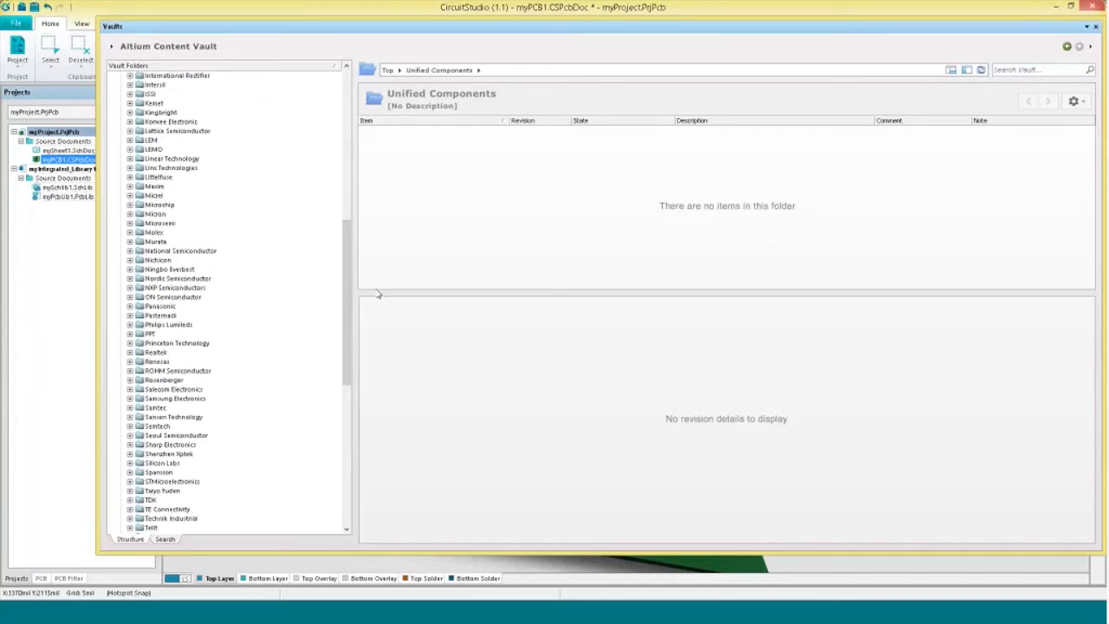
Browse the Texas Instruments folder in the vault and view its Current Shunt Monitors under Amplifiers and Linear.
drag(349, 307, 346, 386)
click(131, 426)
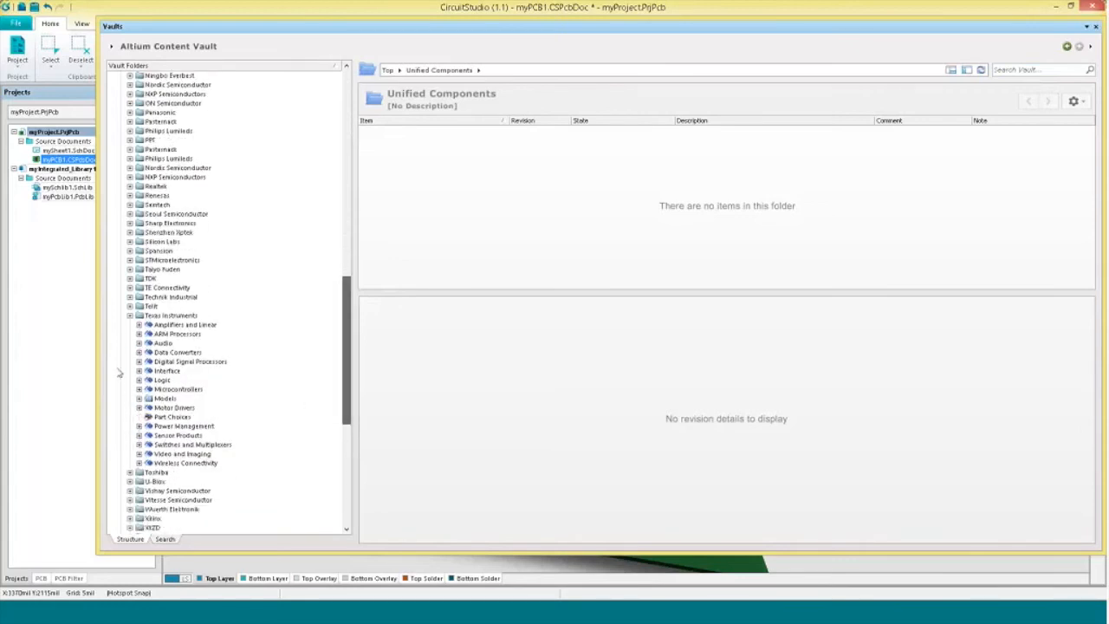
click(139, 324)
click(186, 334)
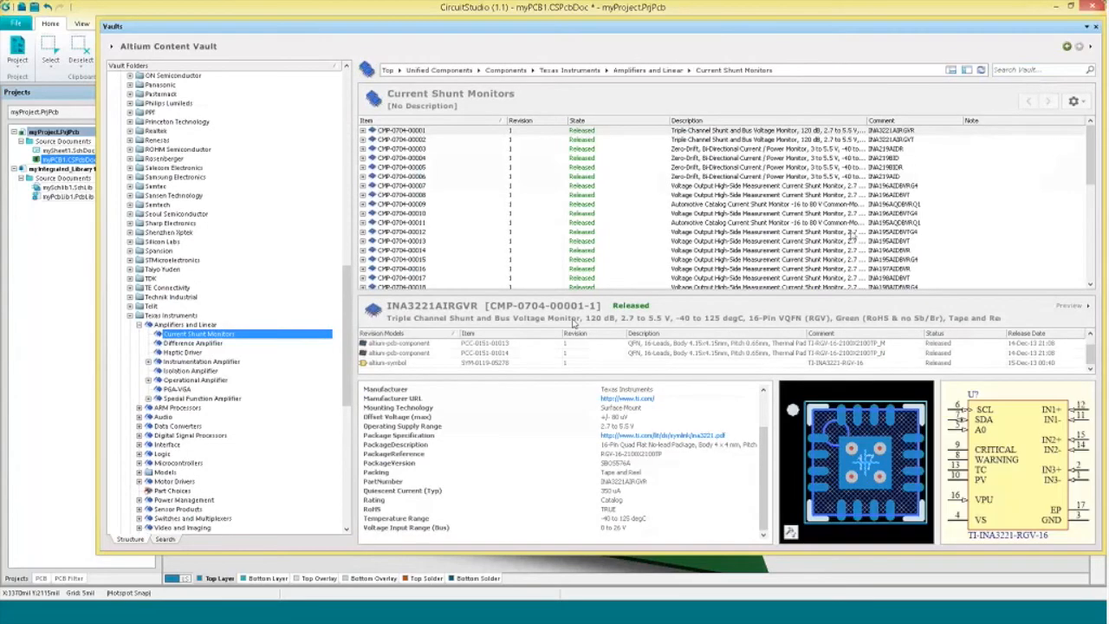
Search the vault for NPN and open the first component in the ON Semiconductor Audio Transistors results.
click(994, 69)
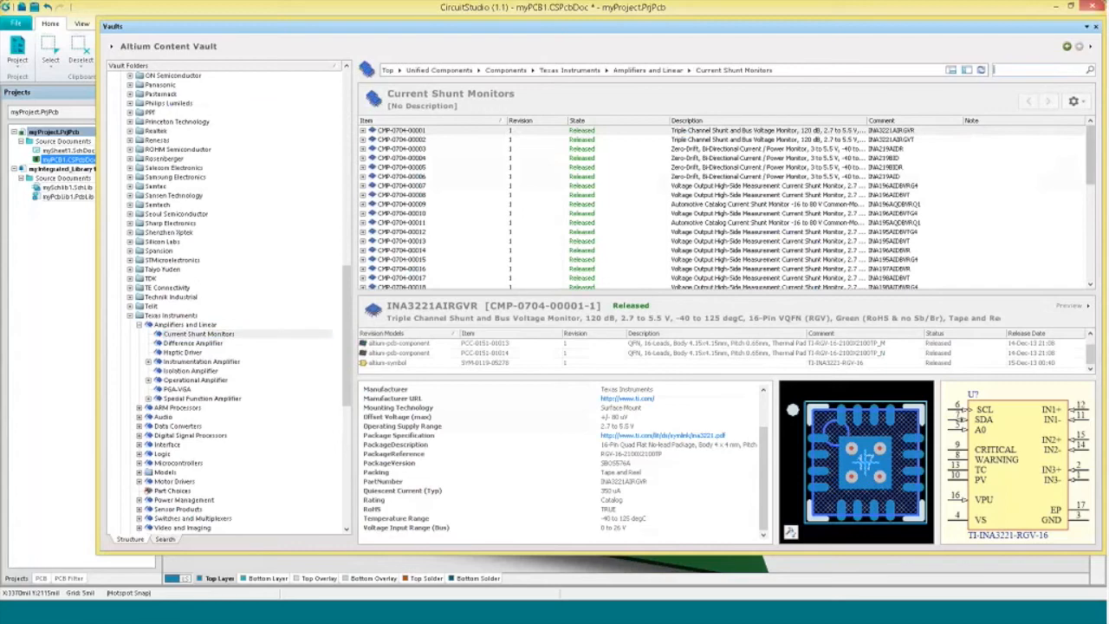
text(NPN)
key(Return)
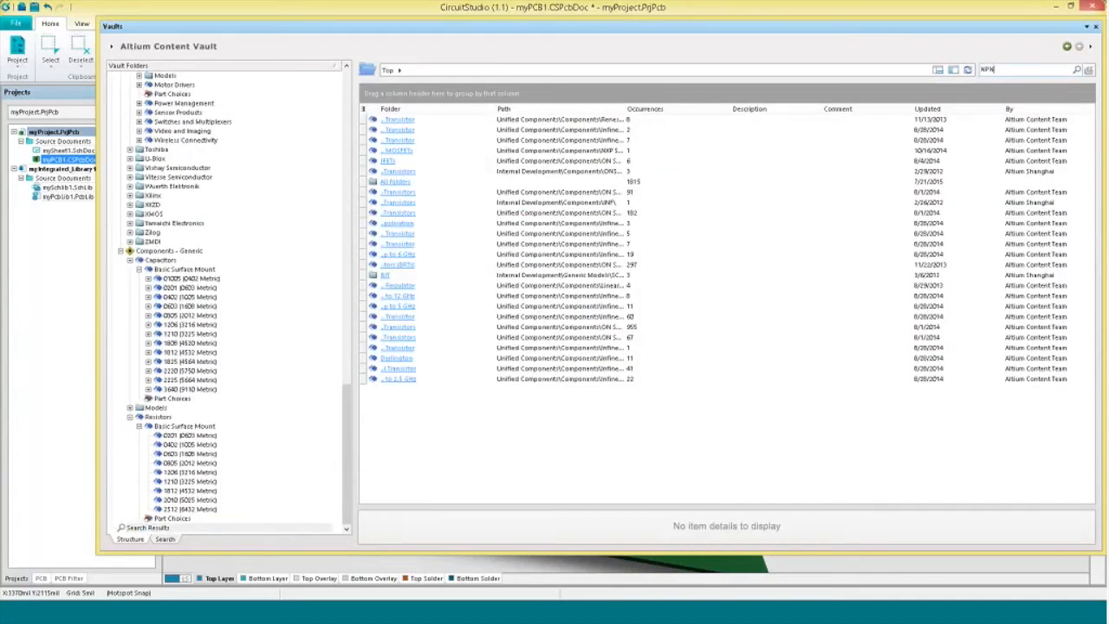
drag(624, 113, 760, 113)
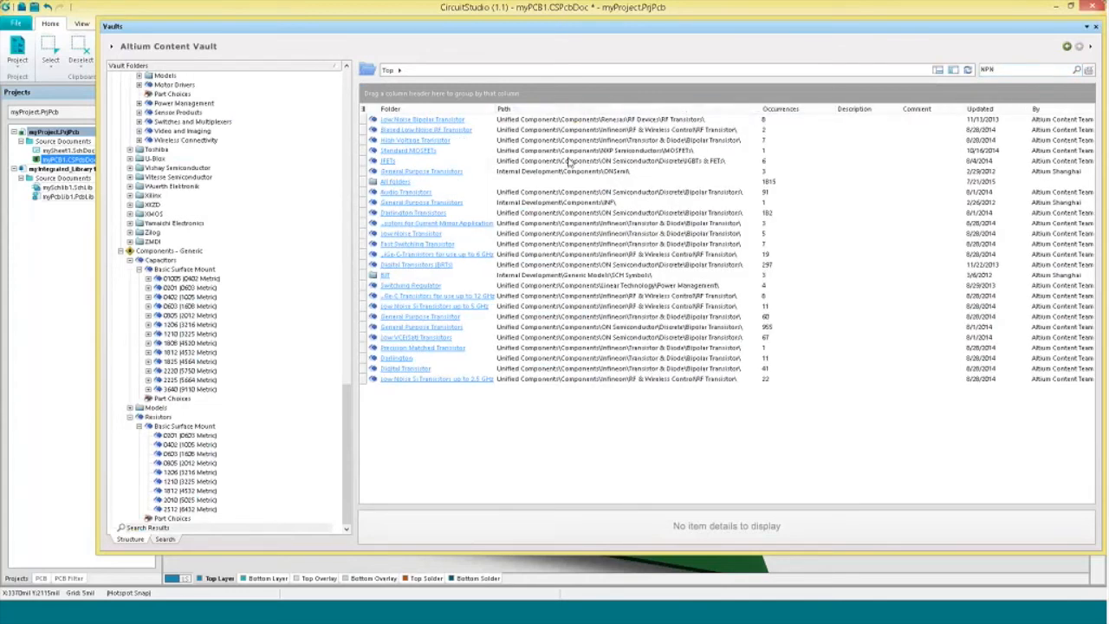
click(416, 195)
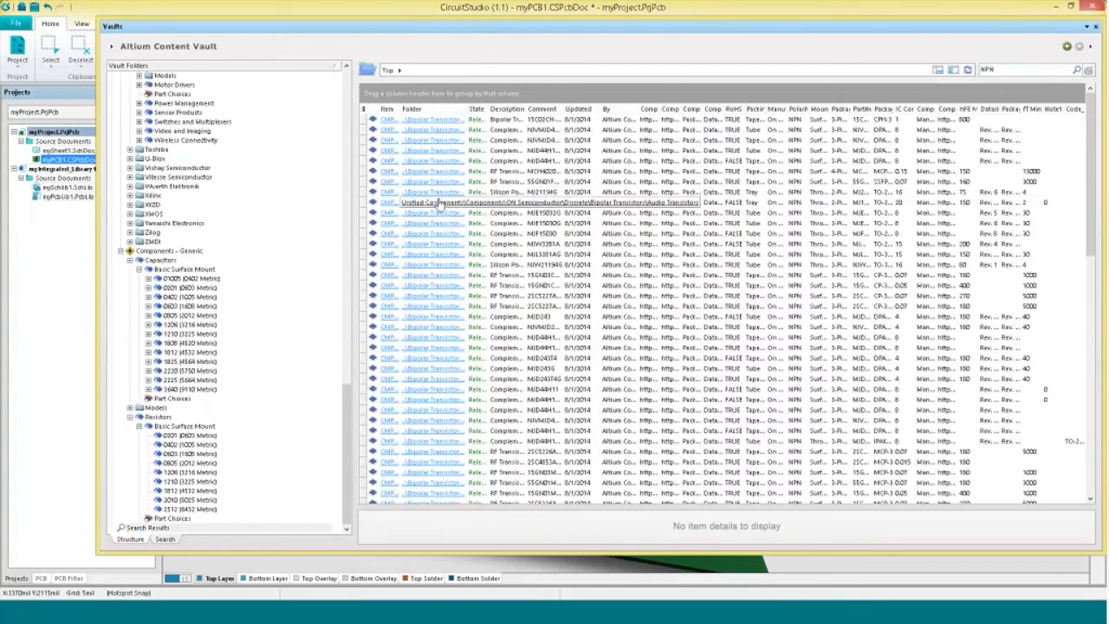
click(390, 120)
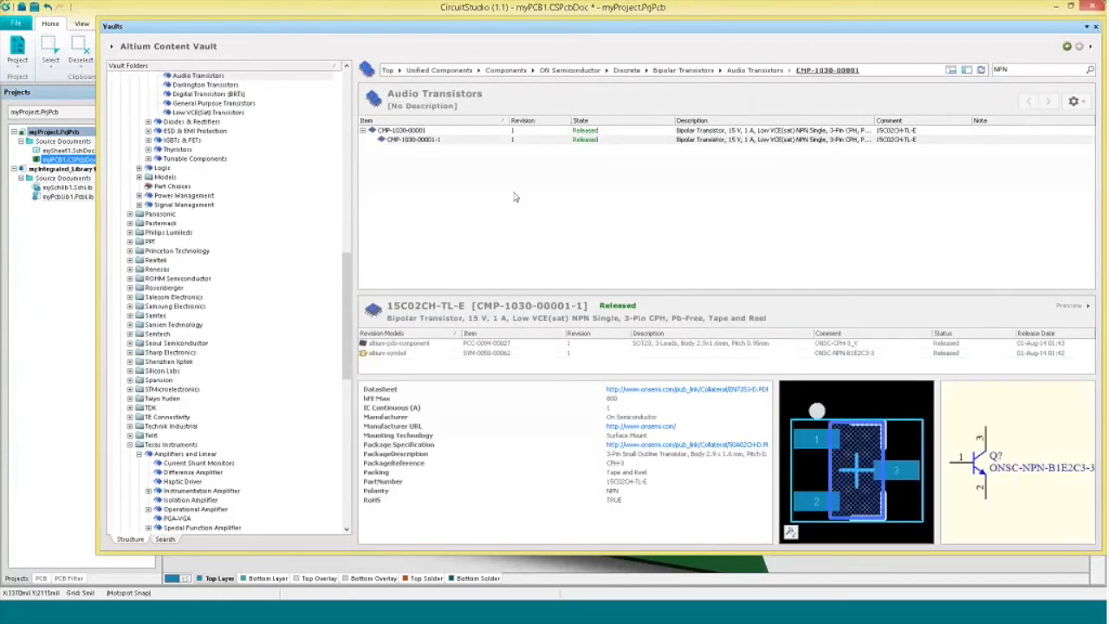
Enlarge the 15C02CH-TL-E preview, show its footprint in 3D and rotate the model to examine the body.
drag(691, 286, 690, 252)
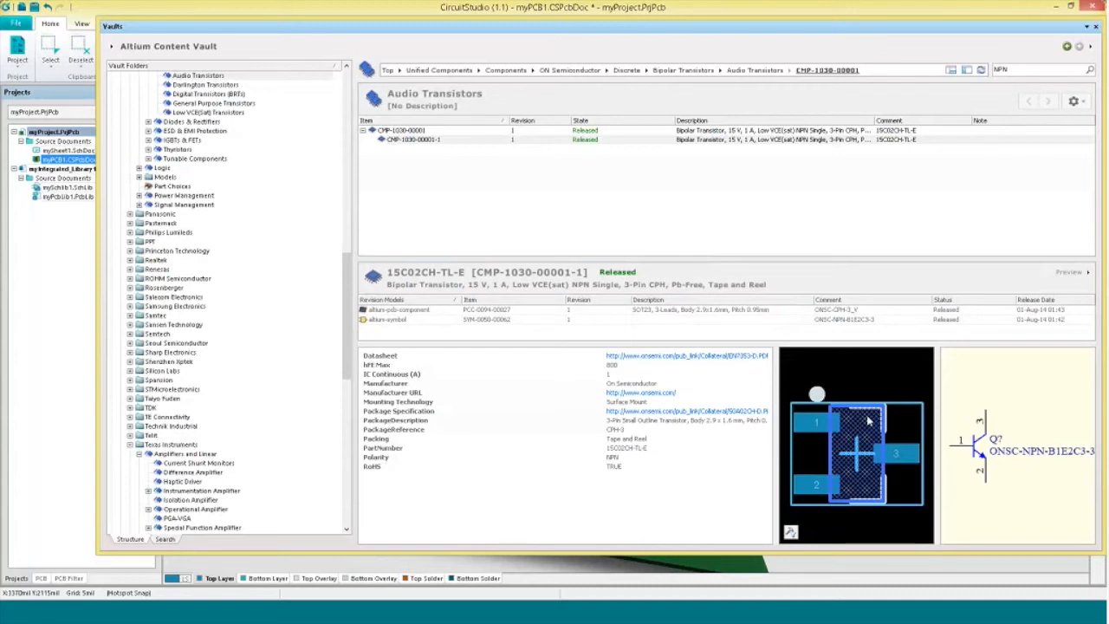
click(791, 532)
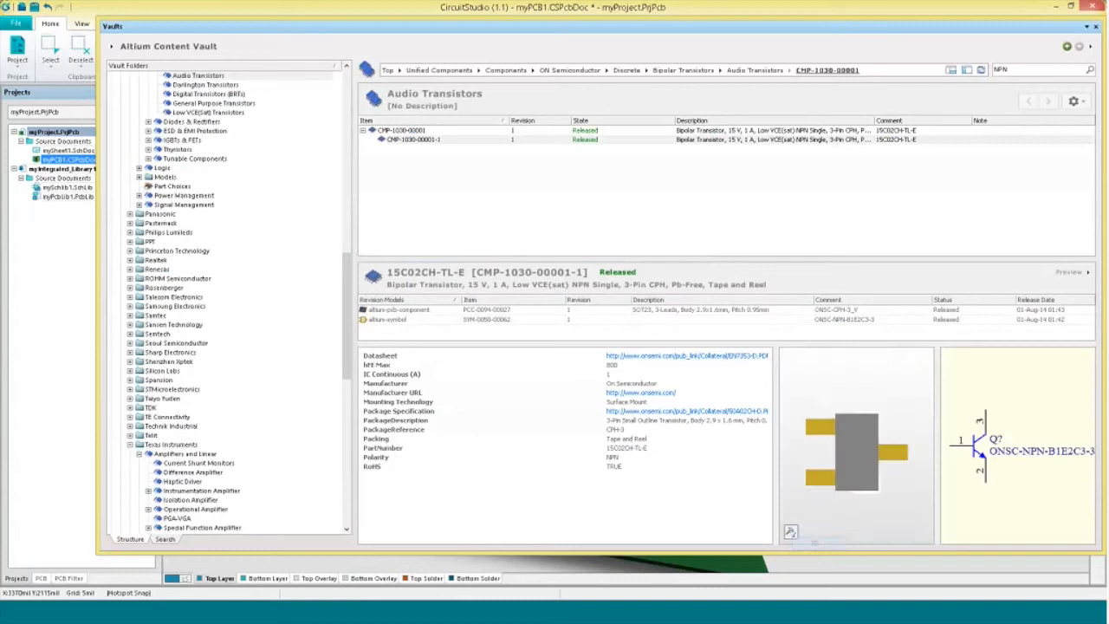
drag(836, 466, 892, 393)
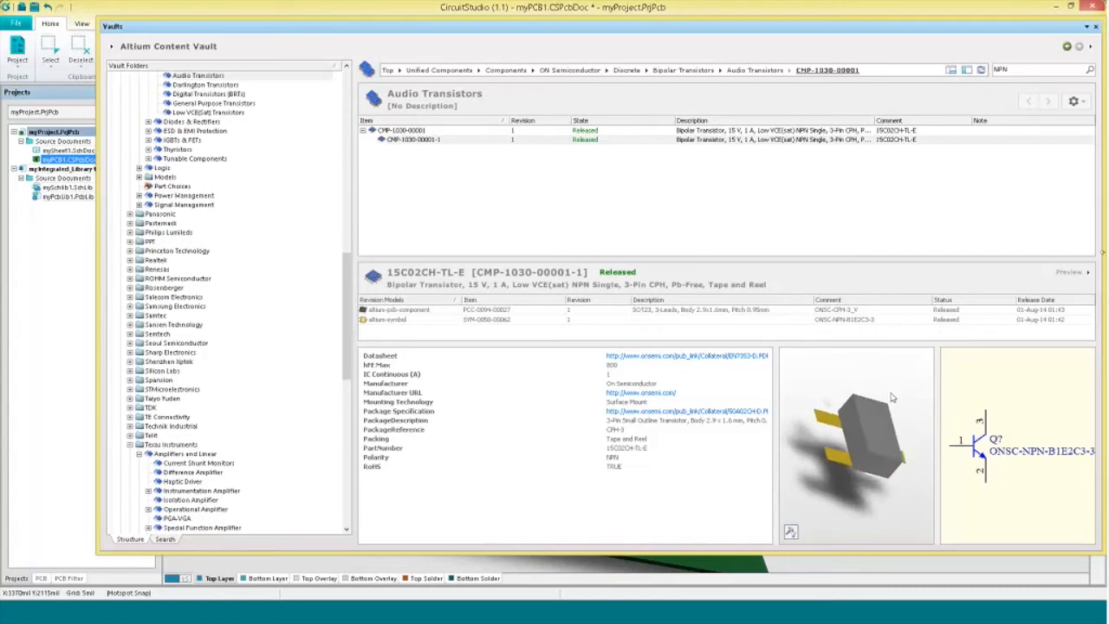
View the lifecycle of the 15C02CH-TL-E and its supply chain with suppliers, pricing and availability.
click(1088, 272)
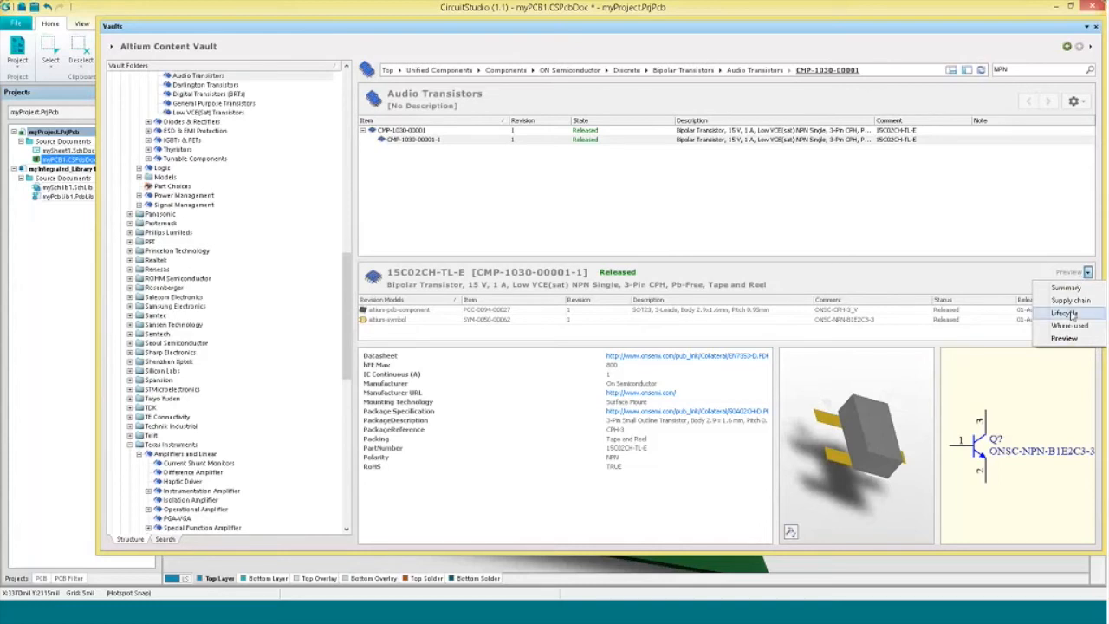
click(1066, 312)
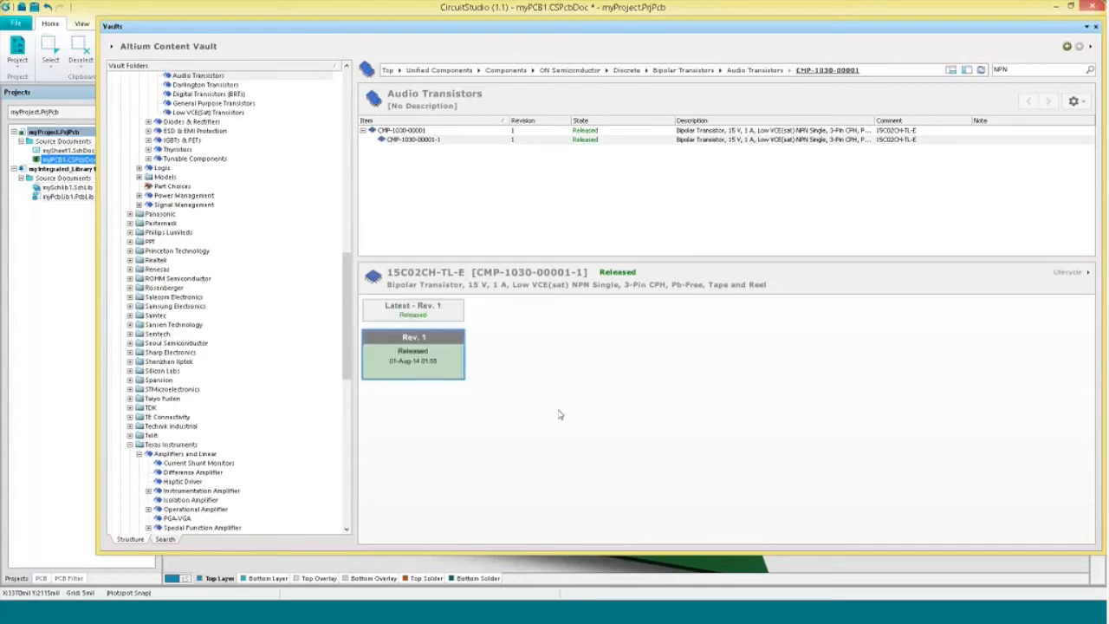
click(1084, 272)
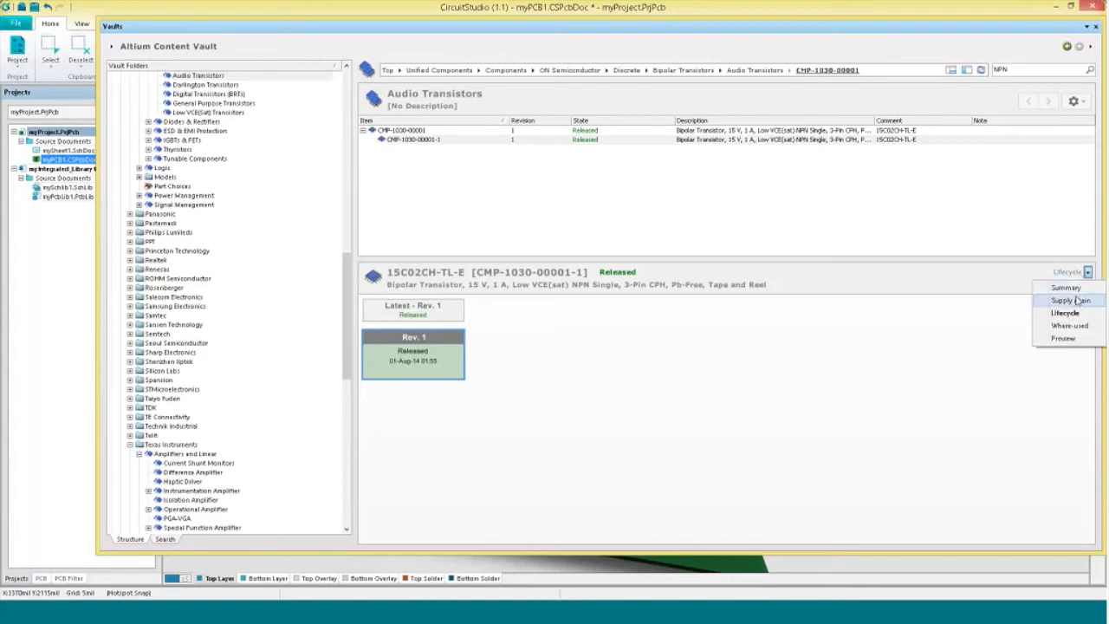
click(1076, 300)
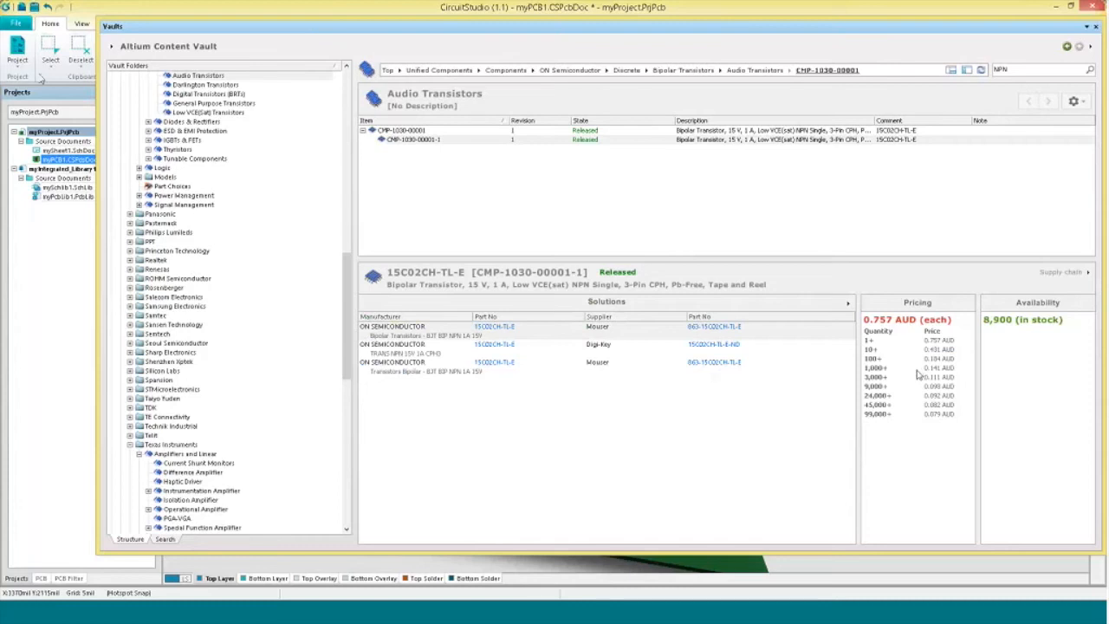
Review the Data Management supplier settings in the system preferences and close them with OK.
click(16, 23)
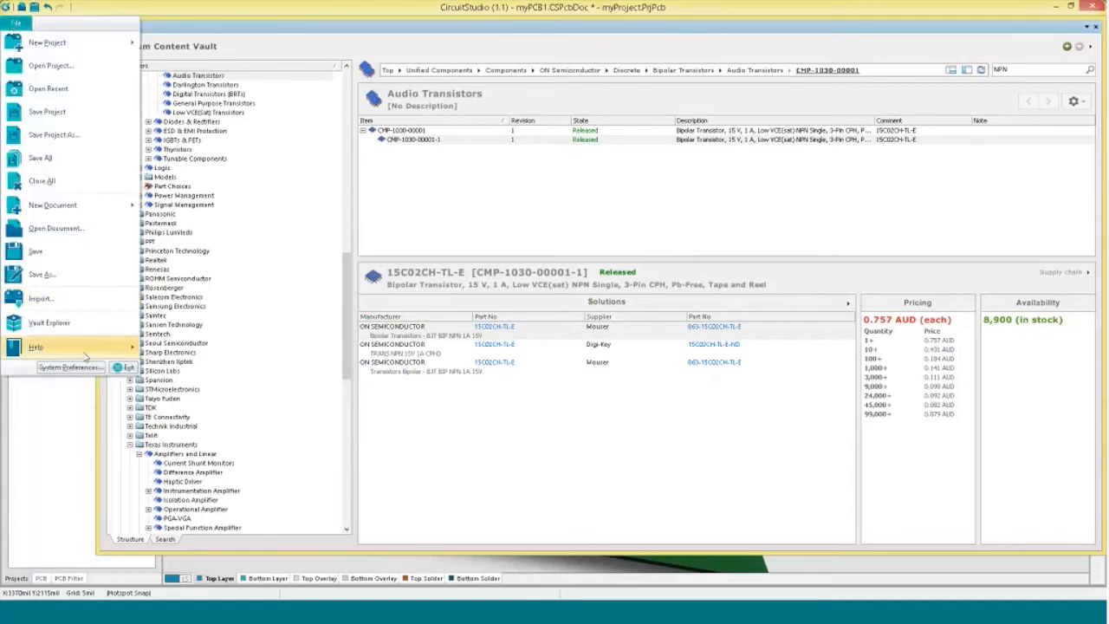
click(83, 371)
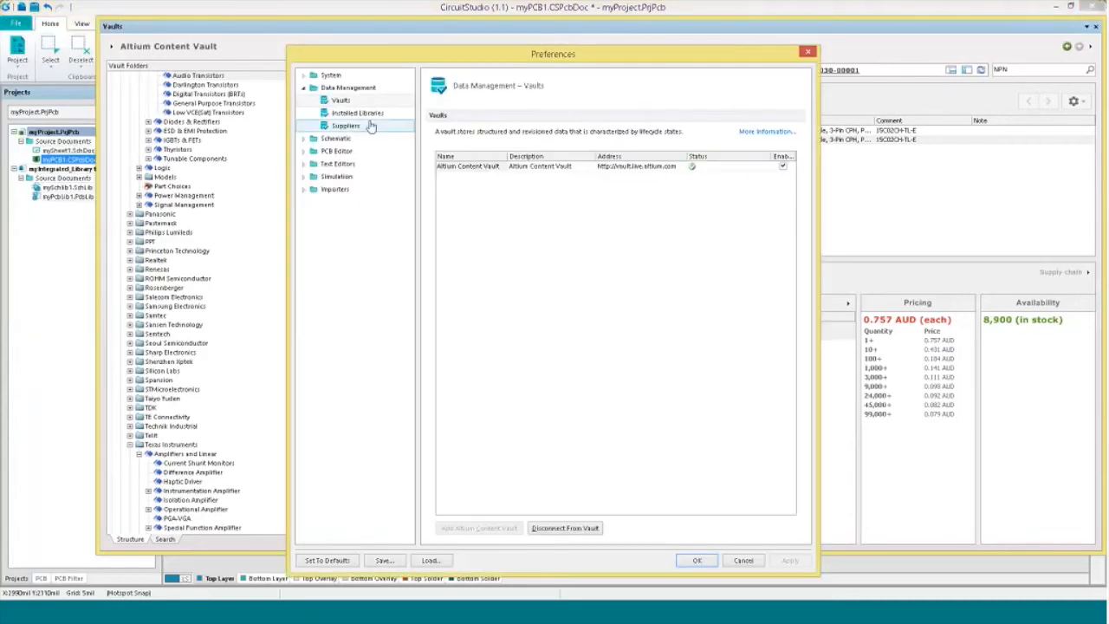
click(362, 129)
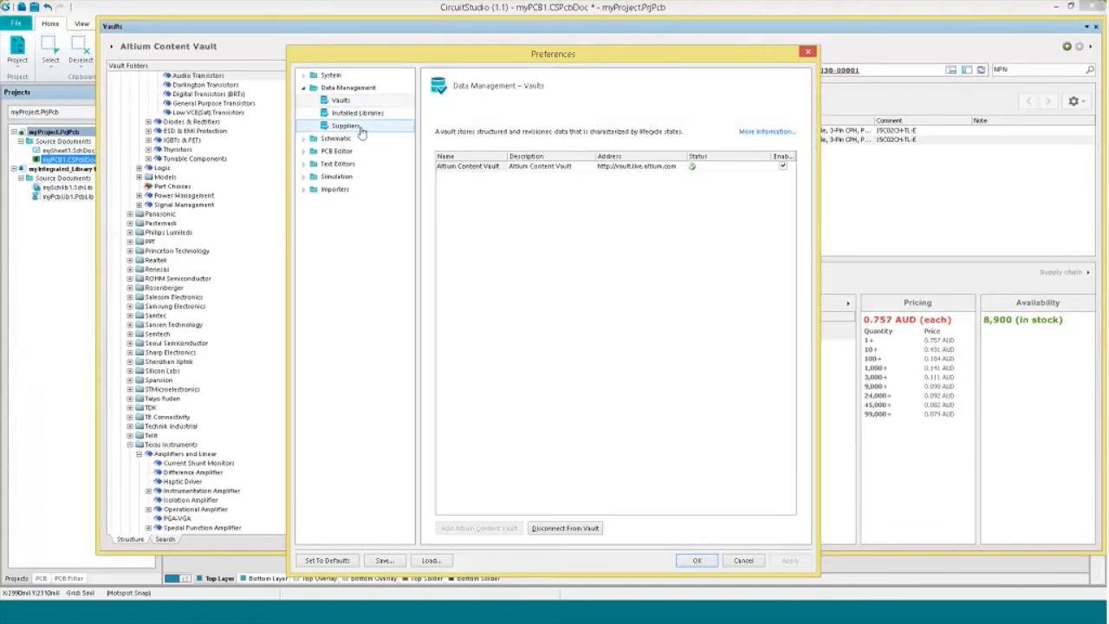
click(633, 162)
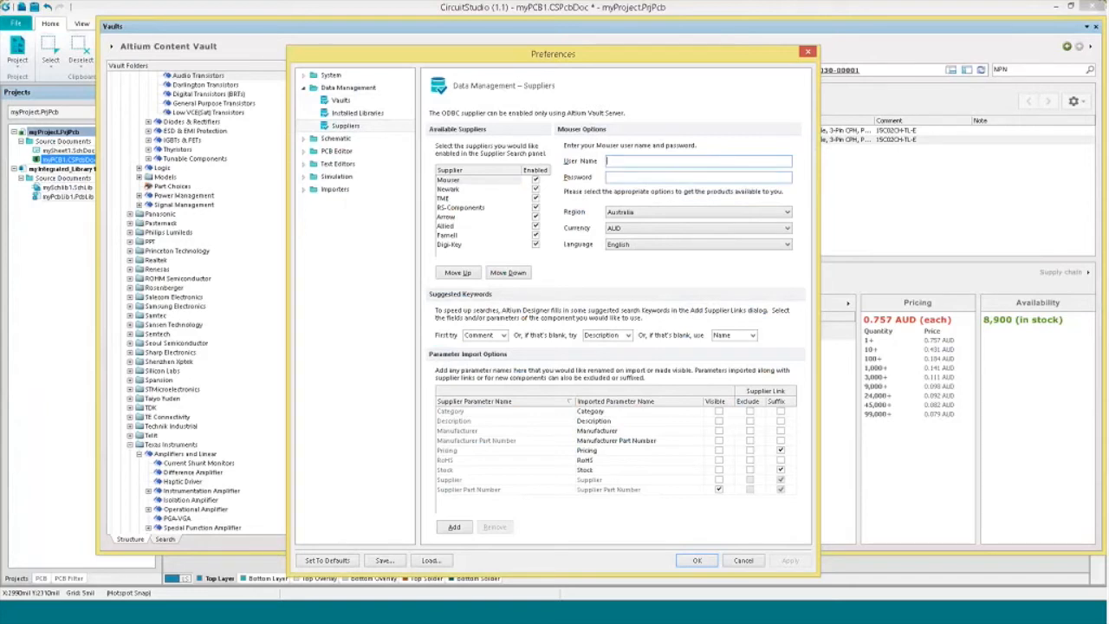
click(698, 561)
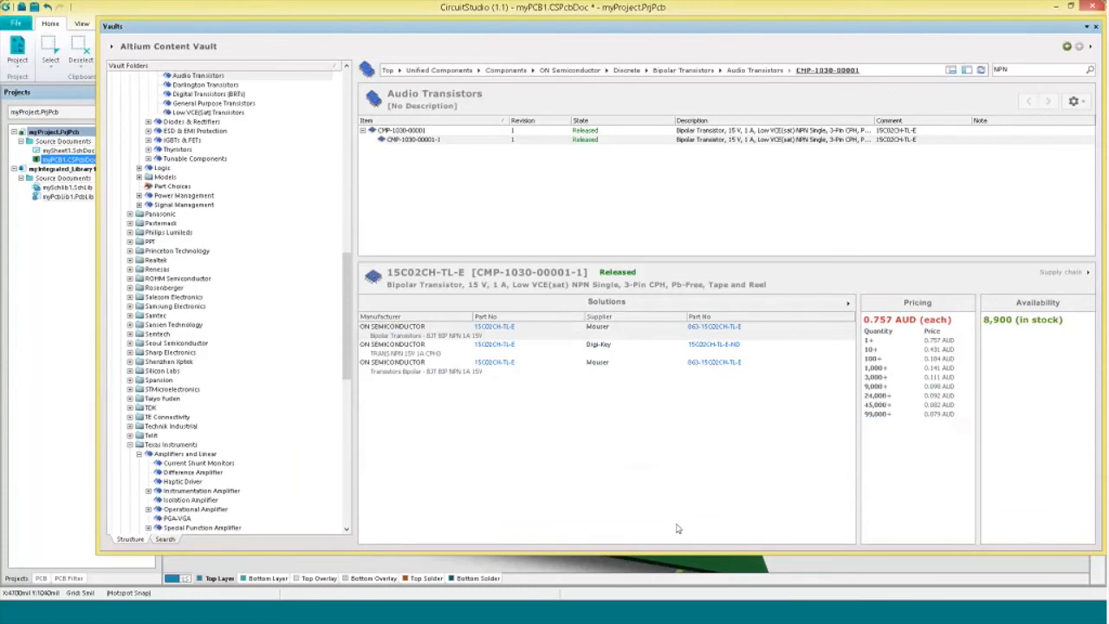
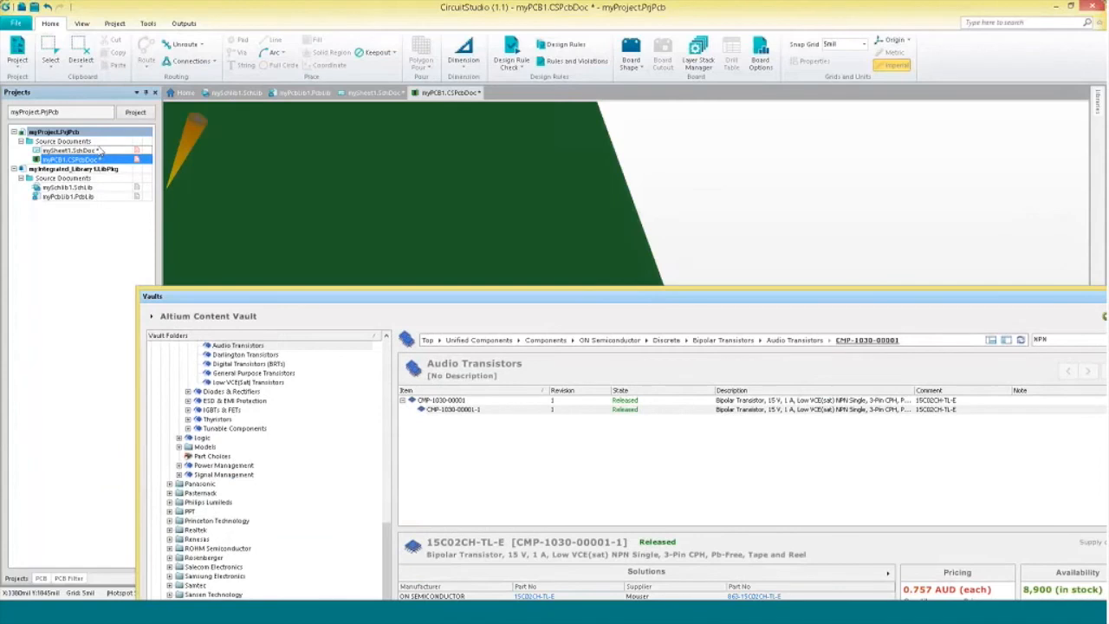
Place two 15C02CH-TL-E transistors from the vault above the existing transistor row on mySheet1.SchDoc.
click(100, 151)
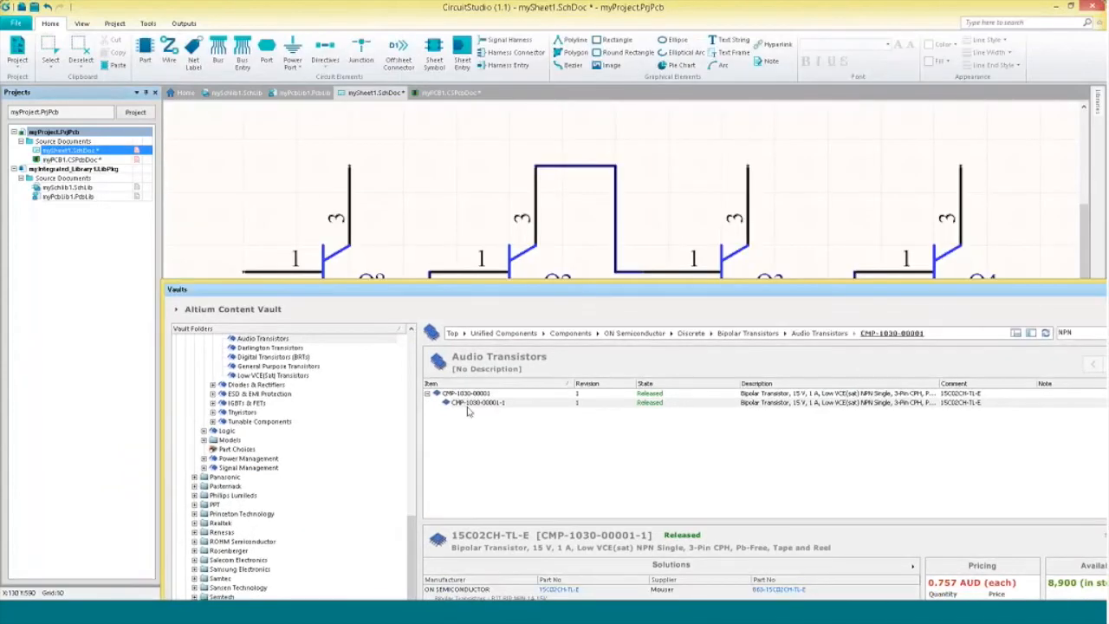
drag(465, 405, 248, 152)
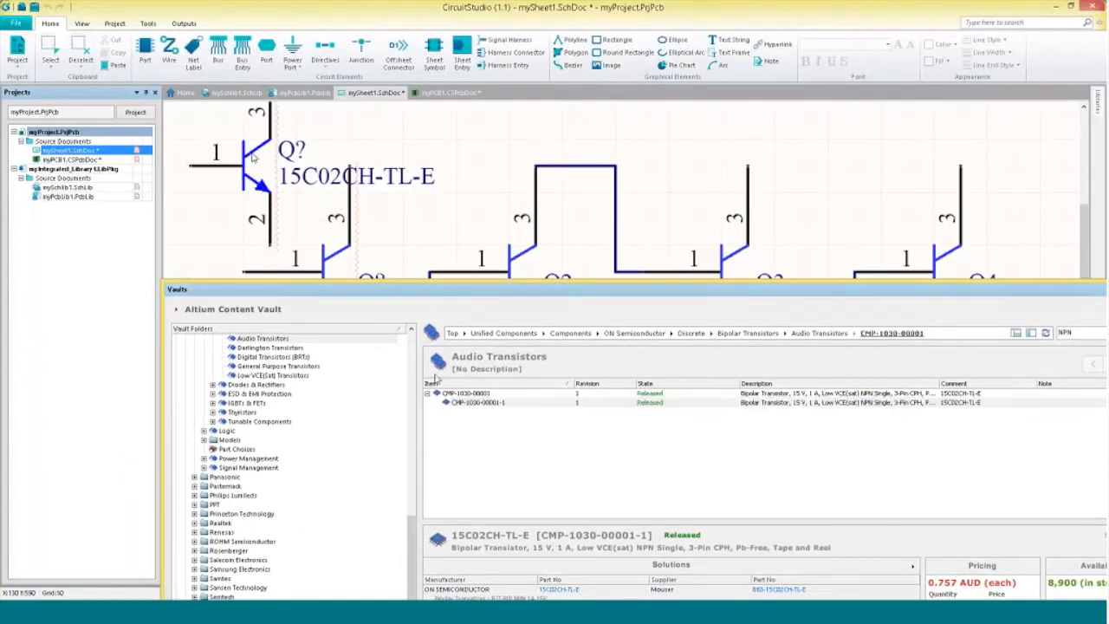
click(516, 405)
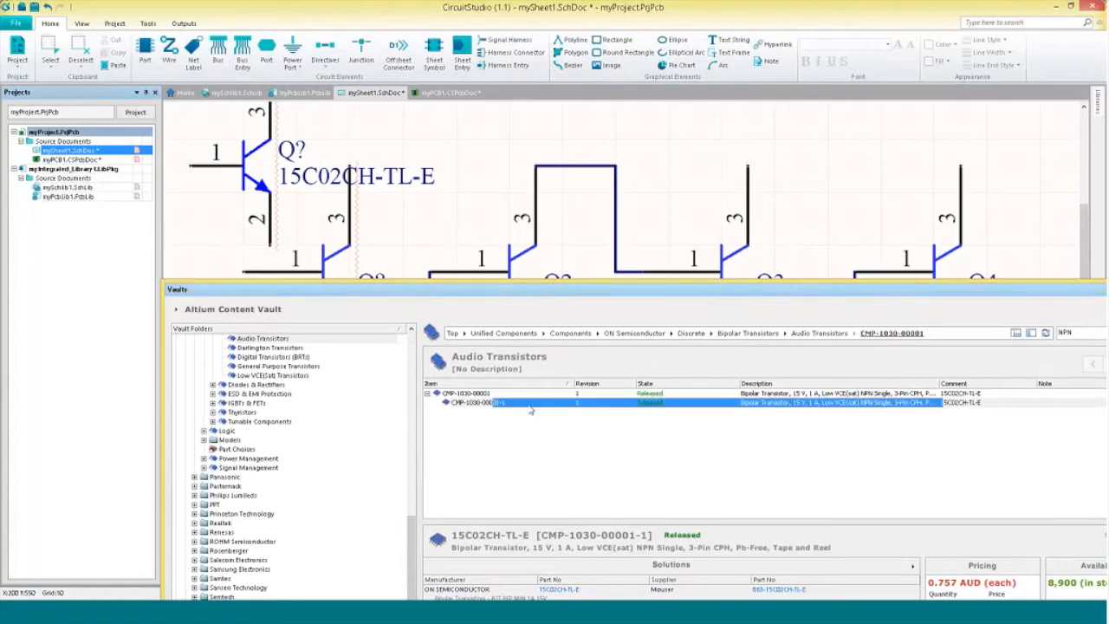
right_click(515, 406)
click(555, 413)
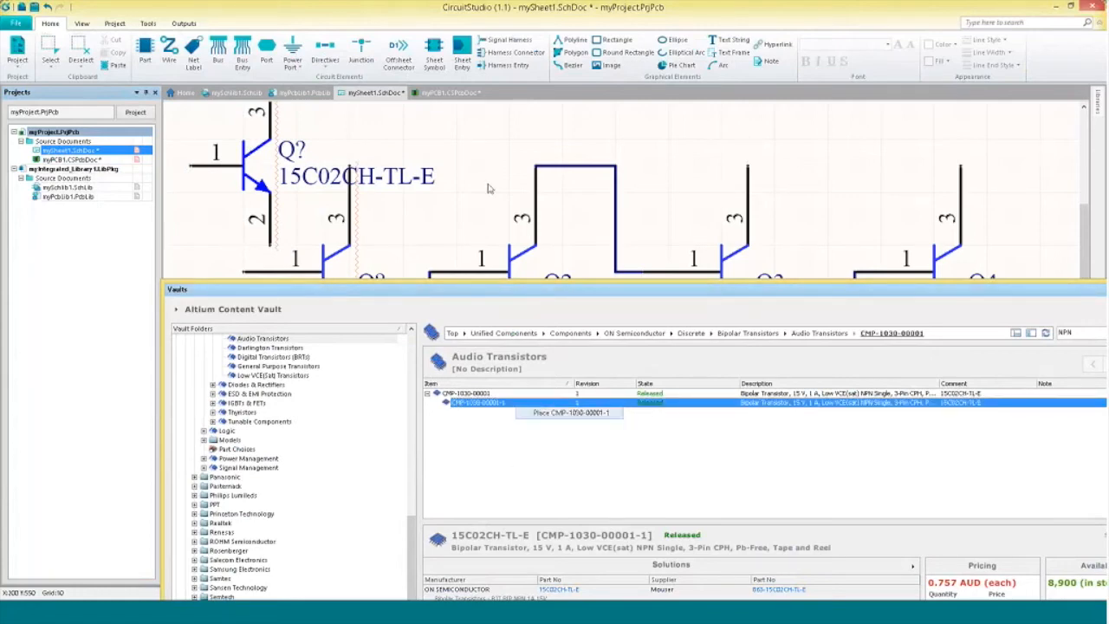
click(689, 141)
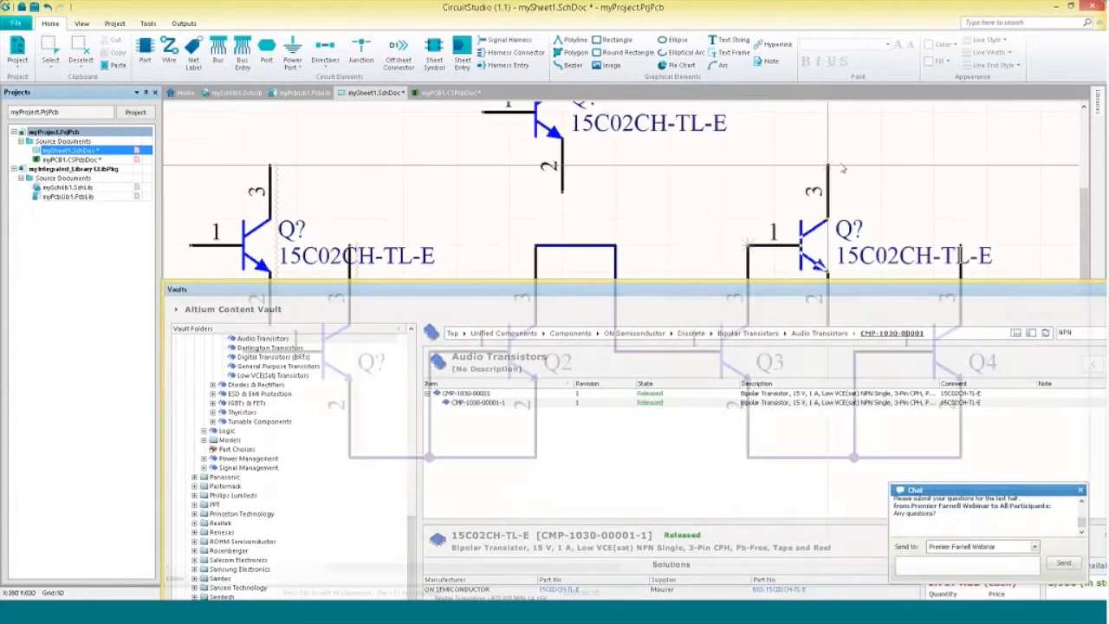
right_click(836, 143)
right_drag(710, 189, 710, 208)
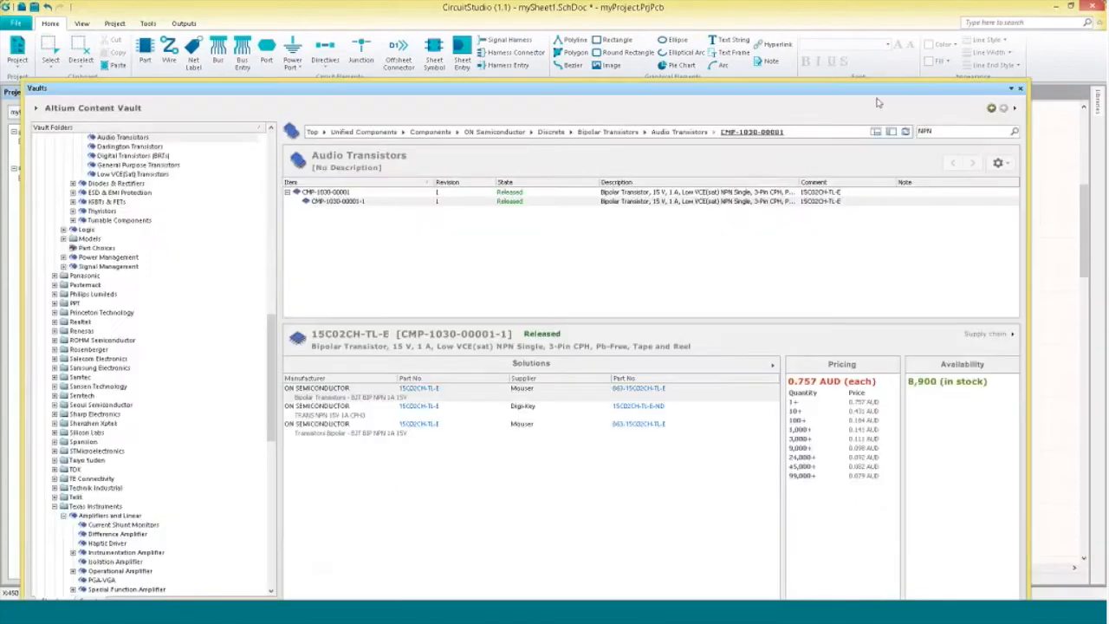
Close the Vaults panel and move the left 15C02CH-TL-E transistor up, clear of the existing transistor row.
click(1021, 89)
scroll(760, 216, up, 5)
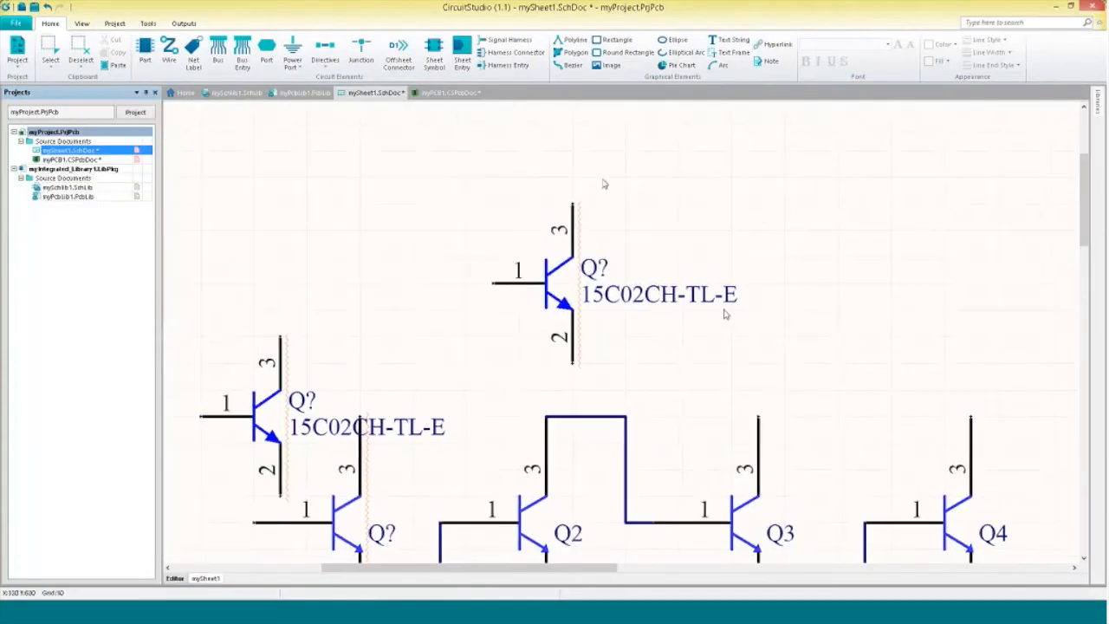
click(550, 284)
key(Delete)
key(ctrl+z)
click(254, 257)
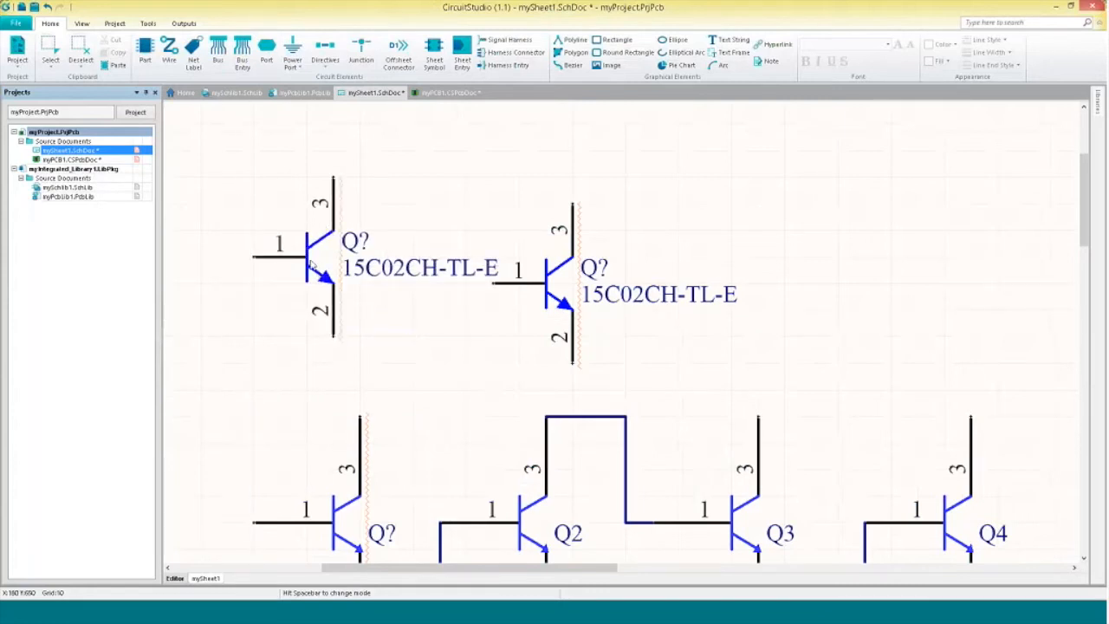
click(312, 264)
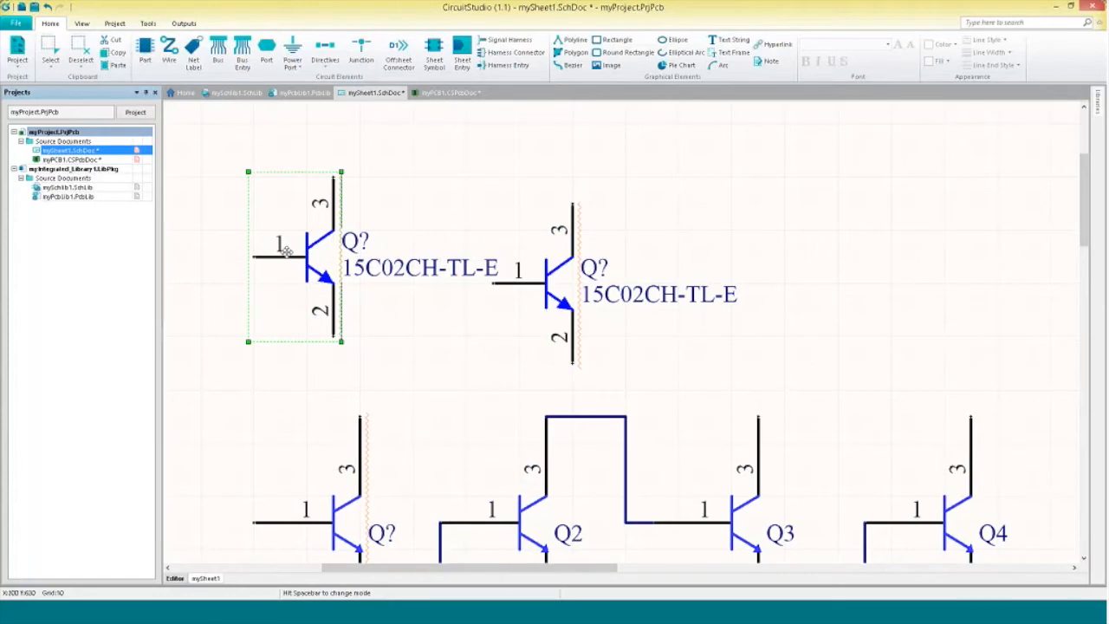
Open the supplier links of the unnumbered transistor in the lower row and search for a link to add with the keyword NPN.
right_drag(423, 398, 406, 337)
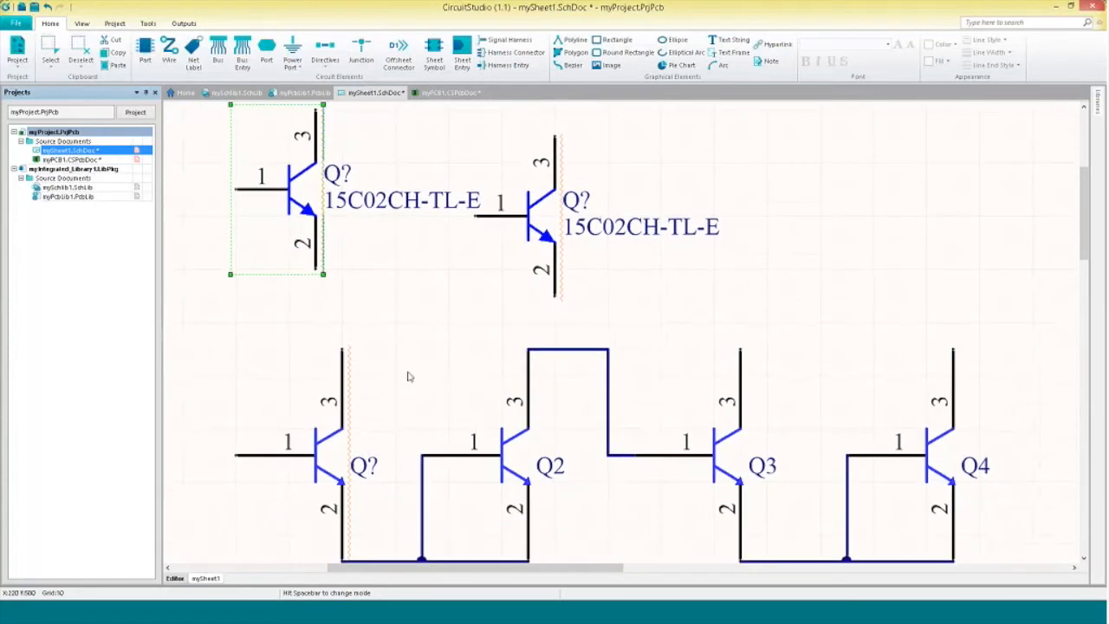
right_drag(410, 367, 397, 319)
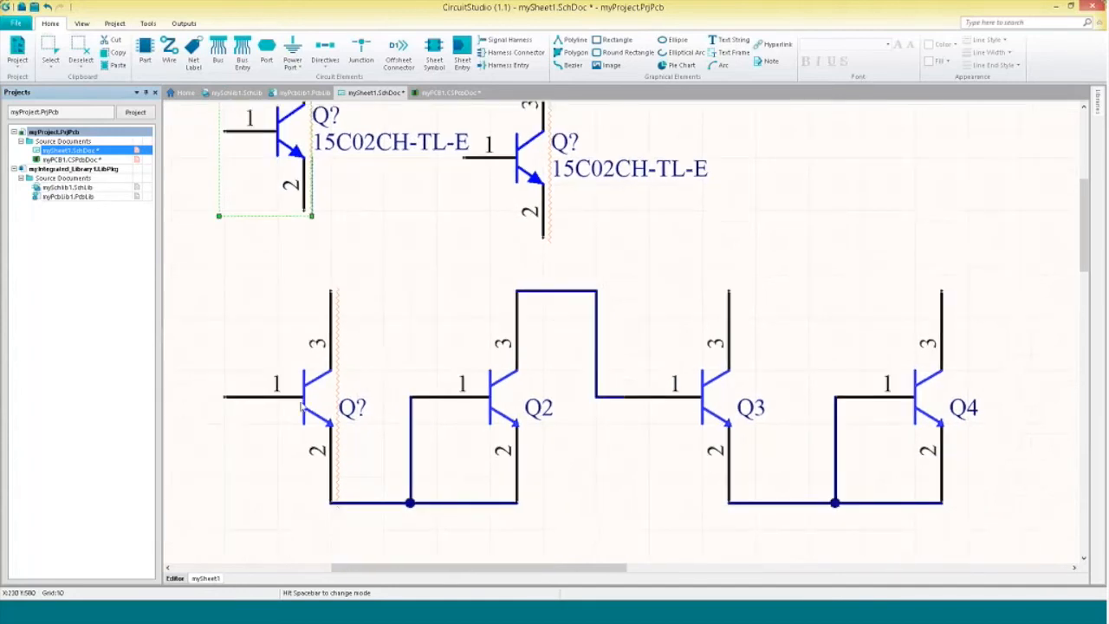
right_click(303, 403)
key(Escape)
right_click(308, 395)
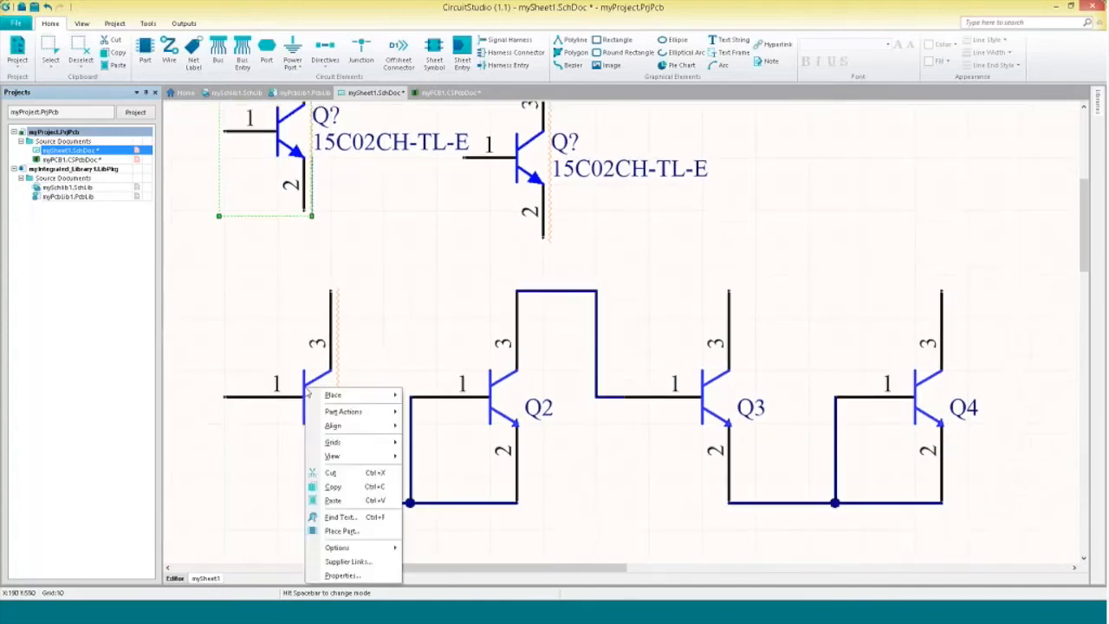
click(371, 565)
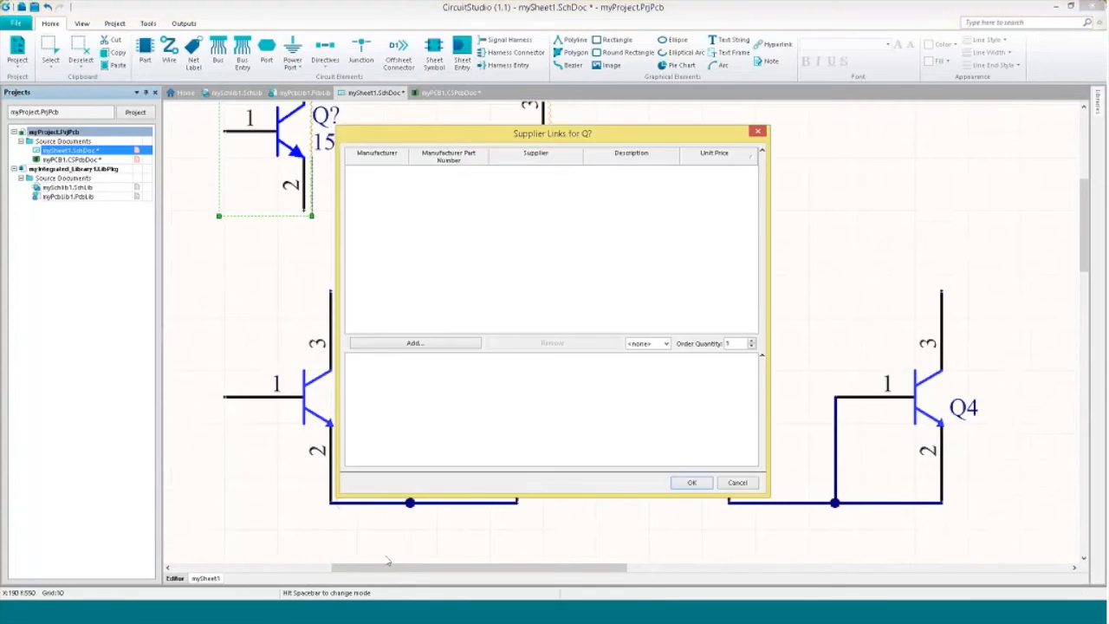
click(416, 344)
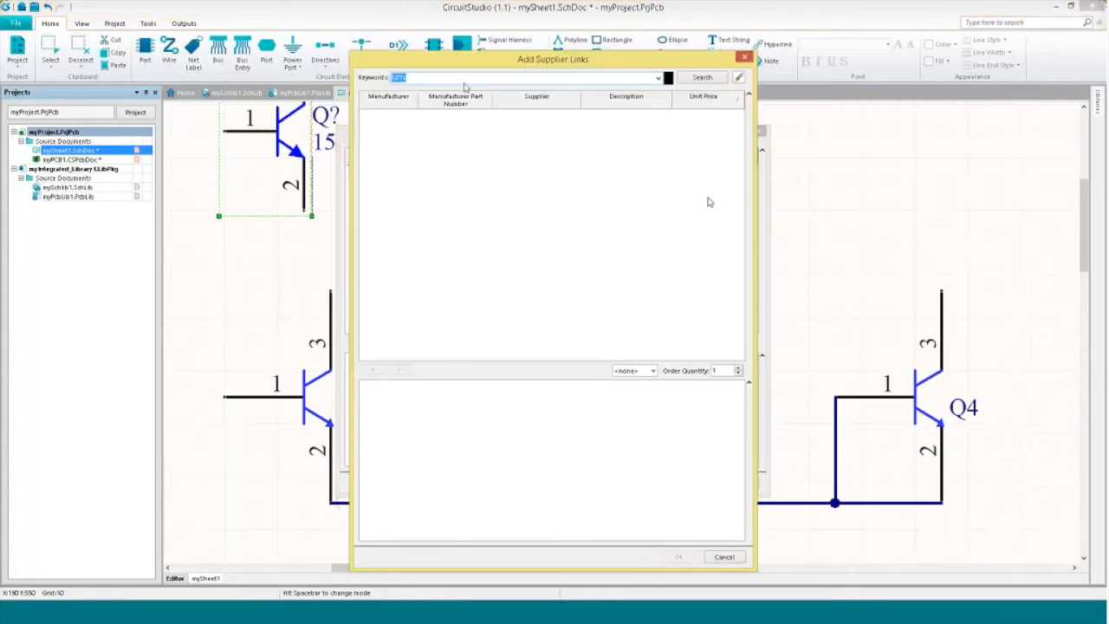
click(702, 77)
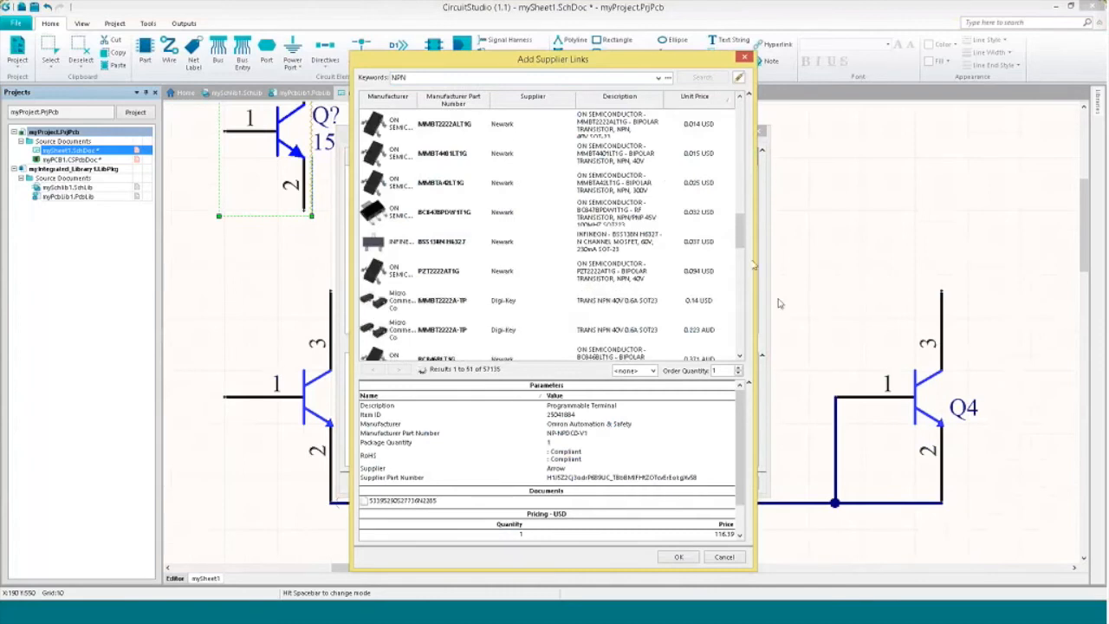
Link the unnumbered lower-row transistor to Newark's MPSA13G after reviewing its pricing and stock, and accept the supplier link.
scroll(741, 235, down, 1)
drag(741, 236, 738, 301)
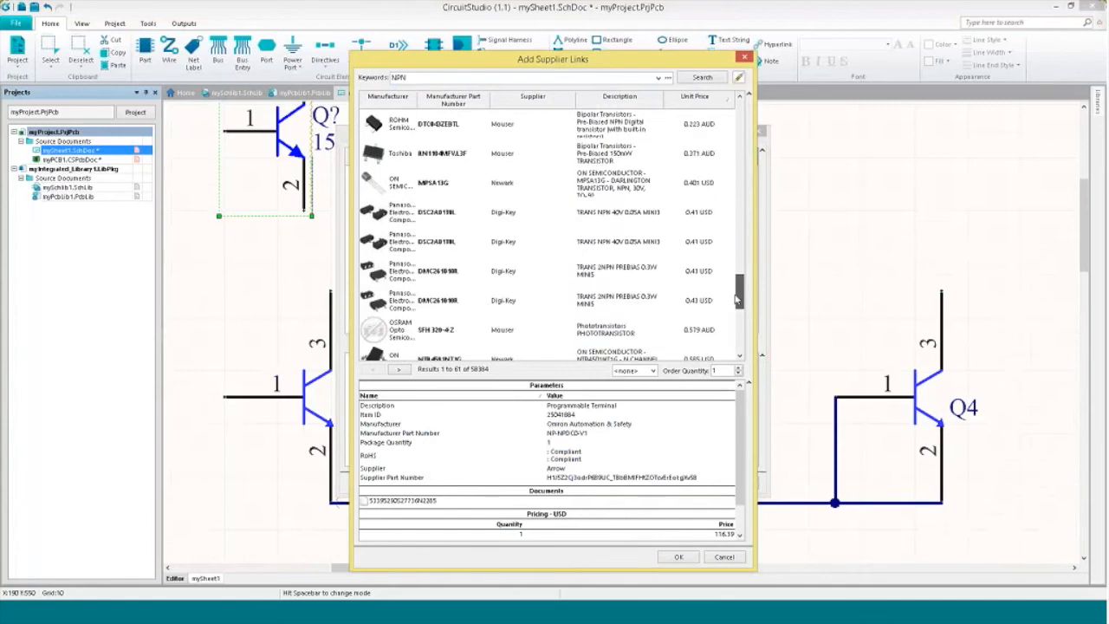
click(432, 161)
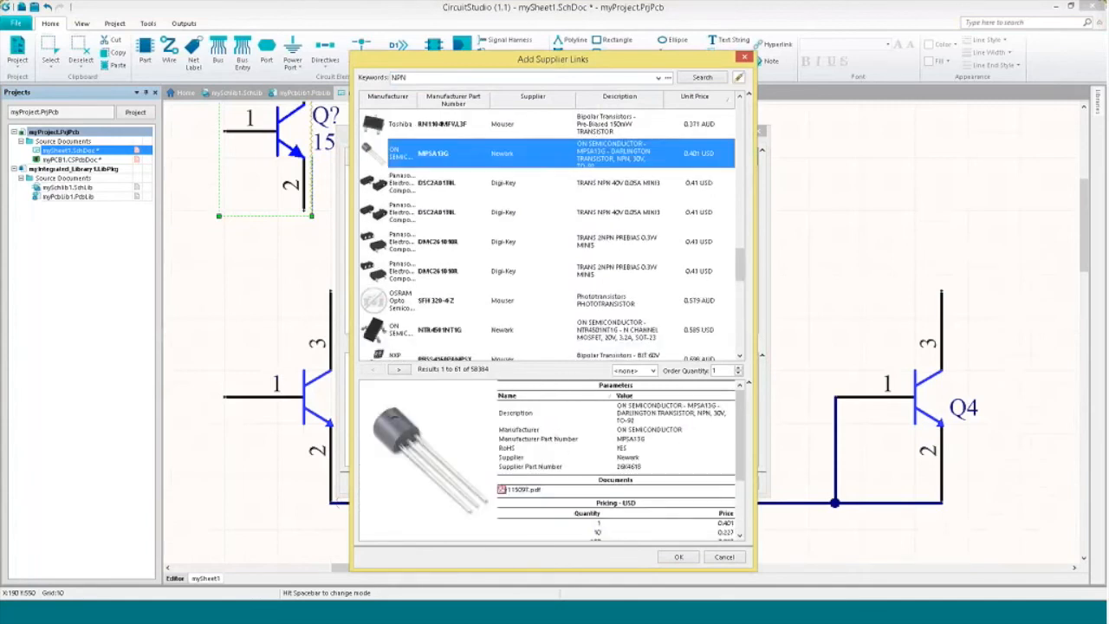
scroll(676, 472, down, 3)
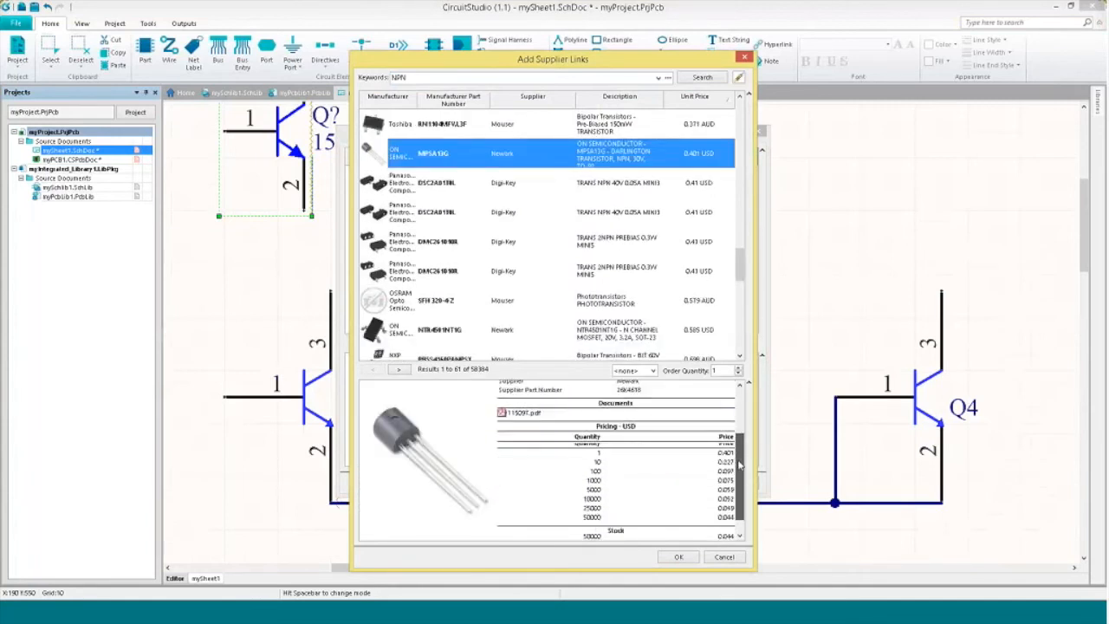
drag(747, 482, 743, 425)
click(678, 557)
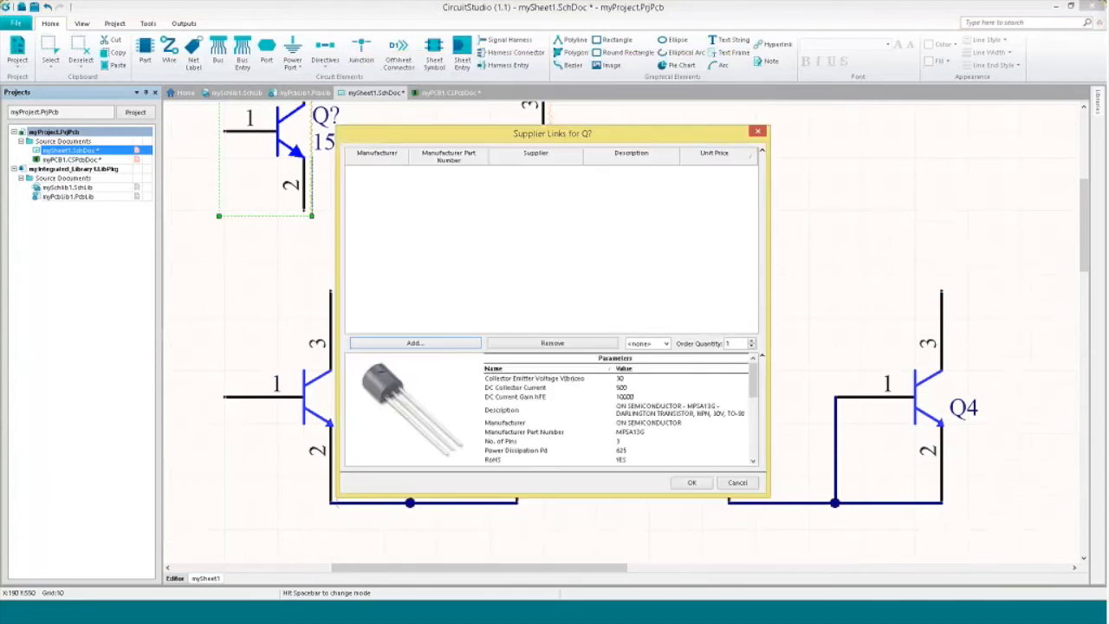
click(691, 483)
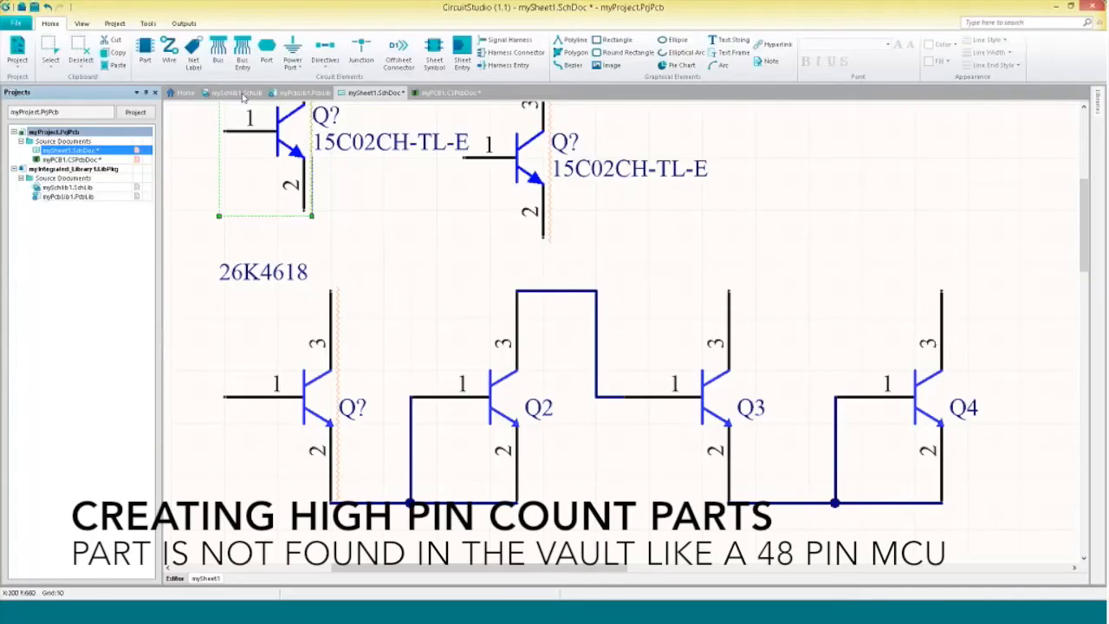
Draw one square rectangle as a component body in the NPN symbol of mySchlib1.SchLib.
click(236, 92)
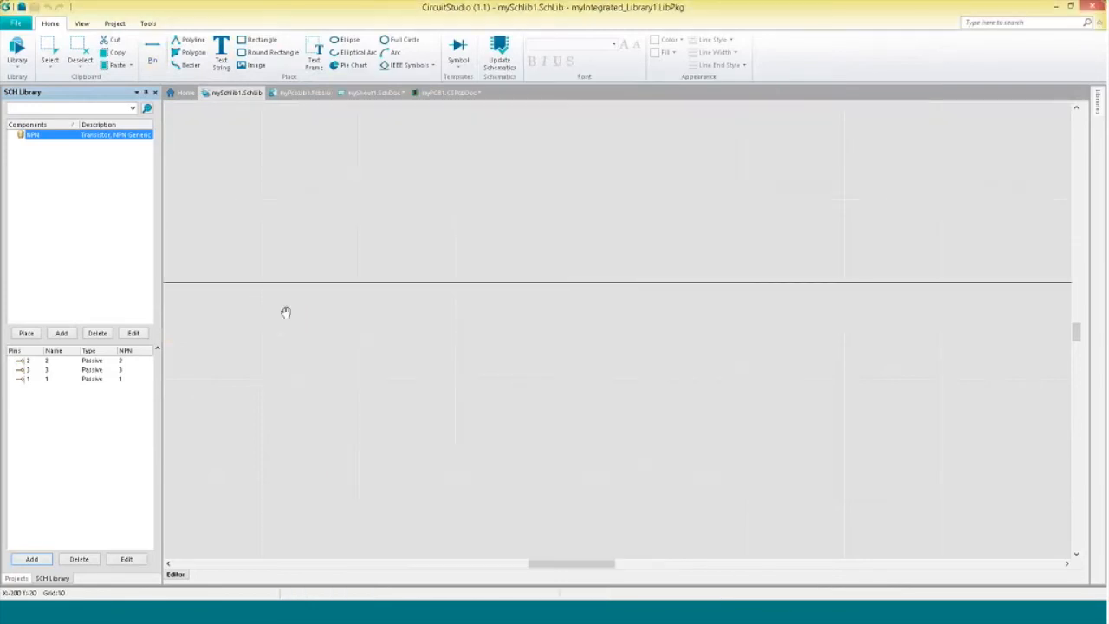
click(268, 42)
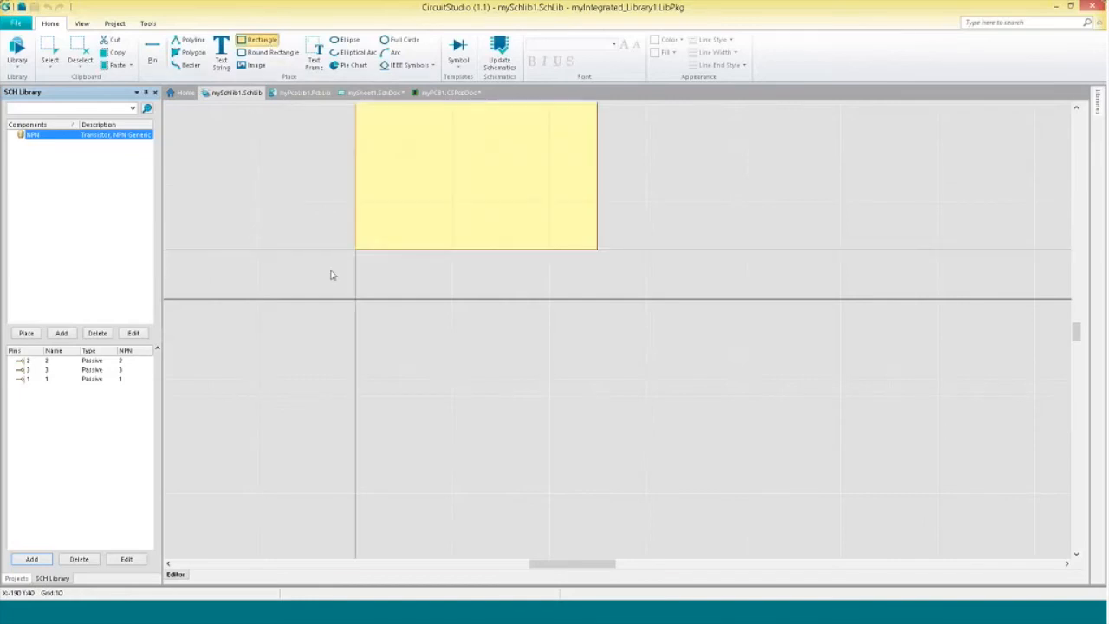
click(356, 445)
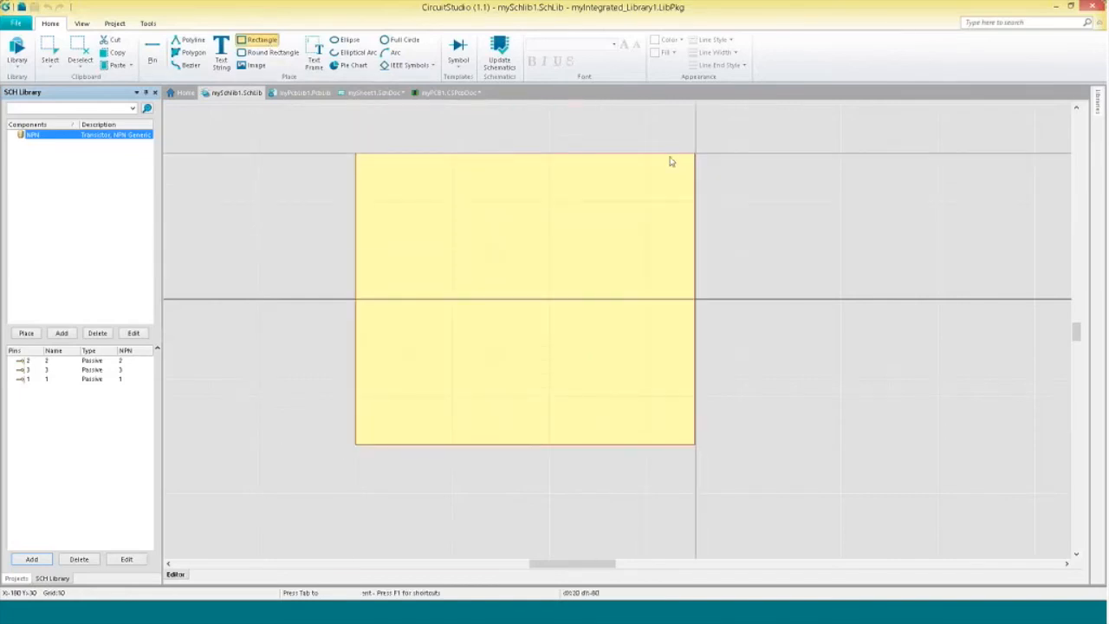
click(666, 163)
right_click(720, 191)
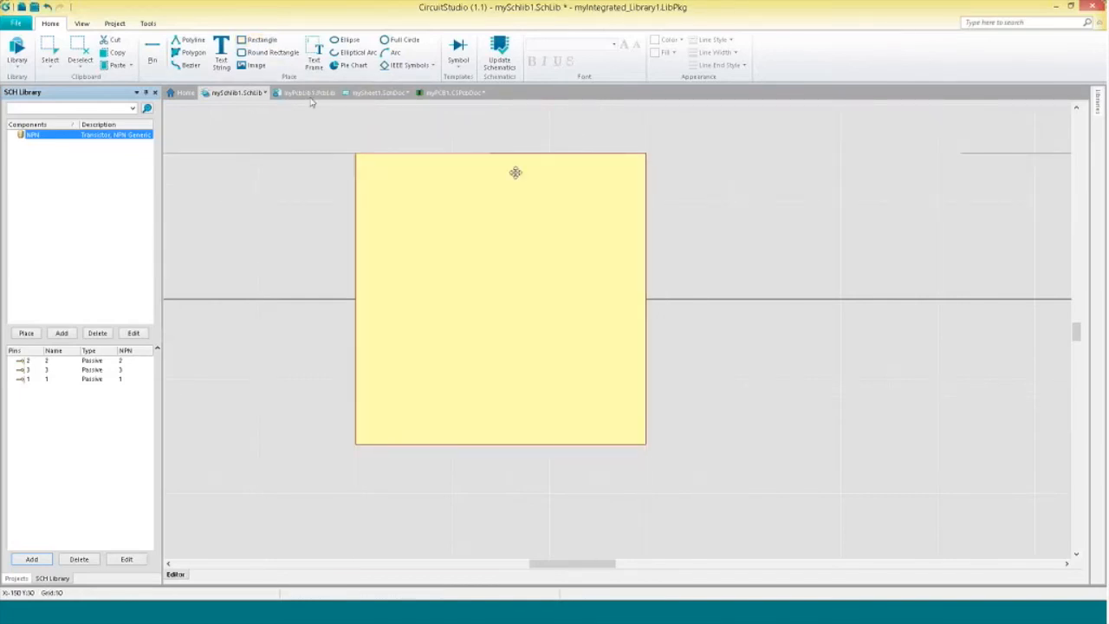
Start placing pin 4 beside the rectangle, rotate it to 180 Degrees, and review the electrical type options in its properties.
click(151, 53)
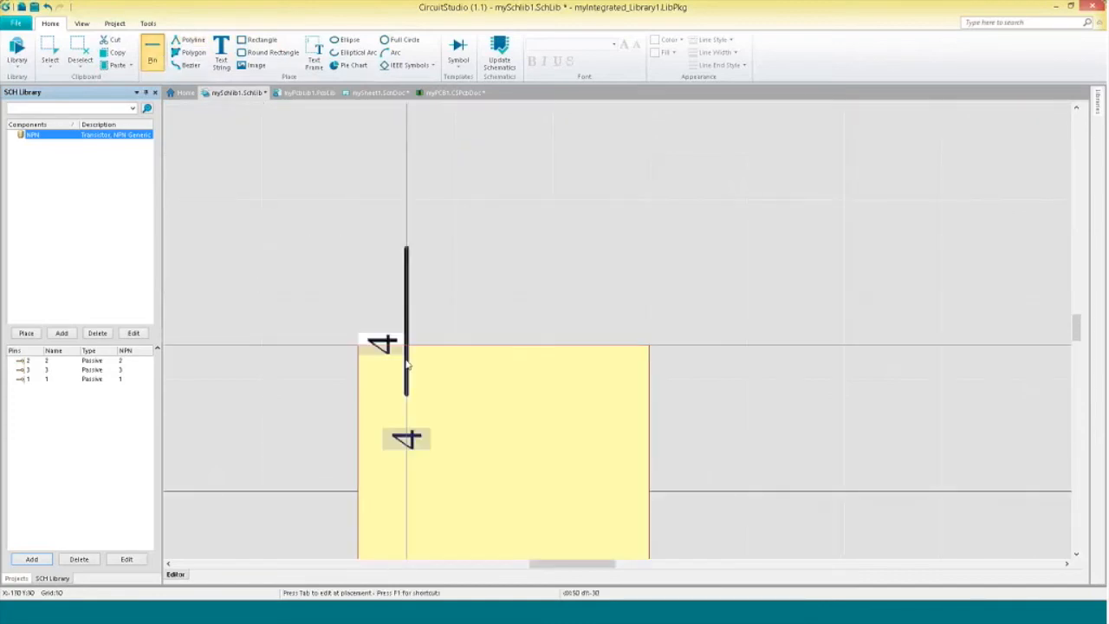
key(space)
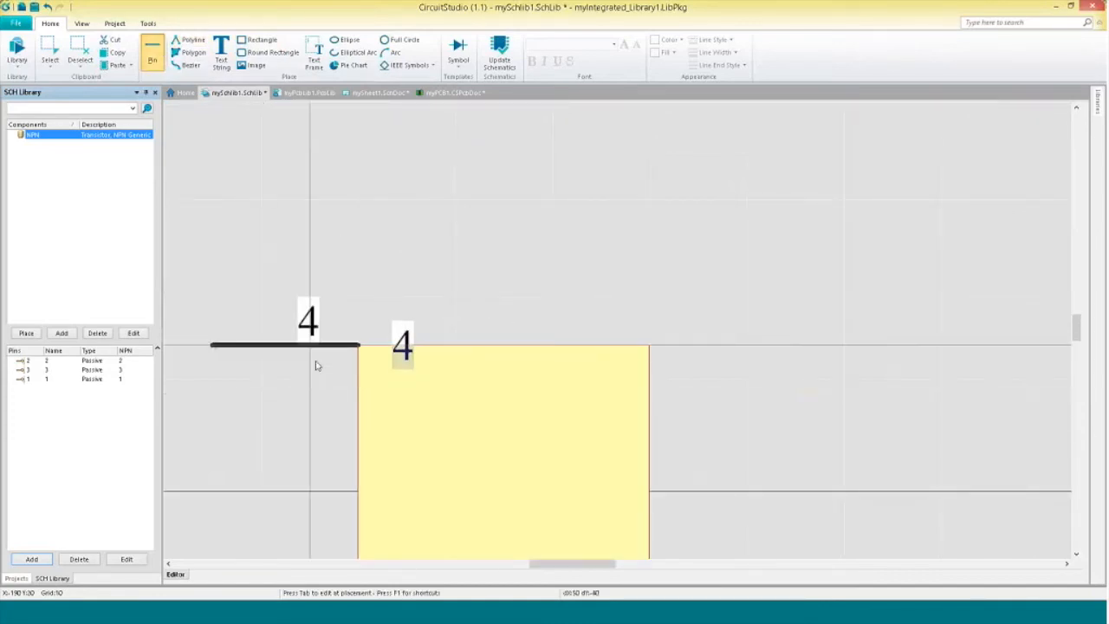
key(Tab)
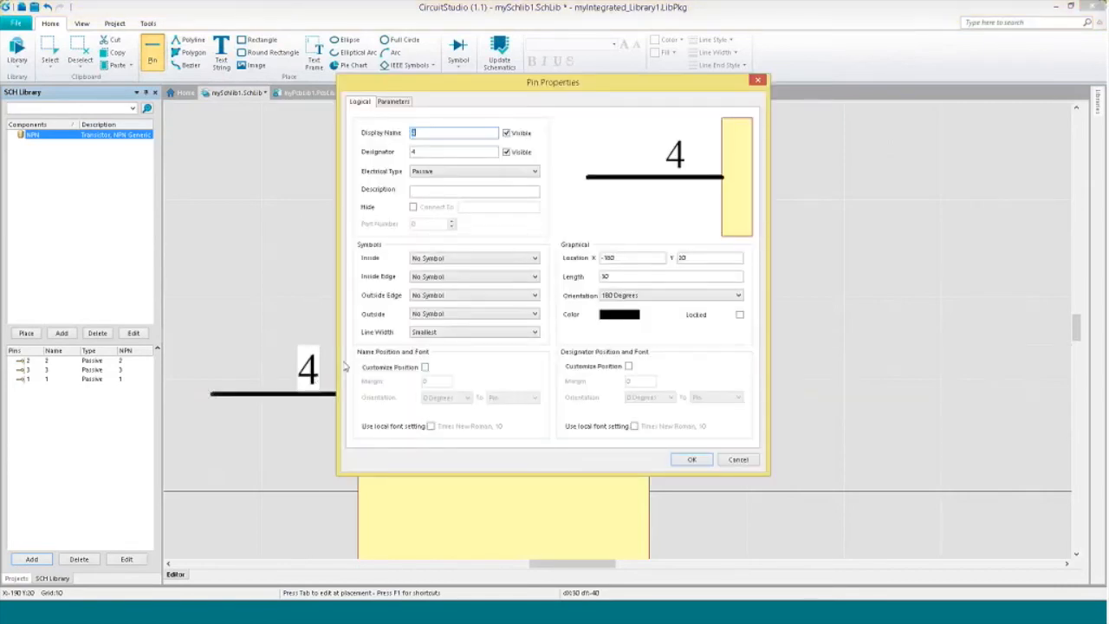
click(451, 175)
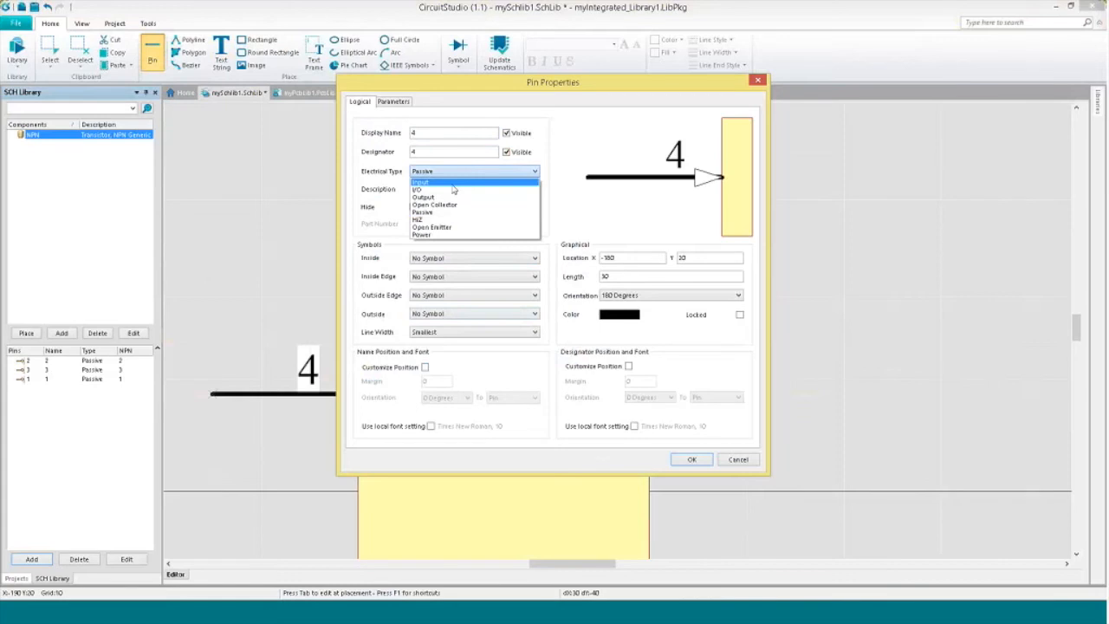
click(437, 130)
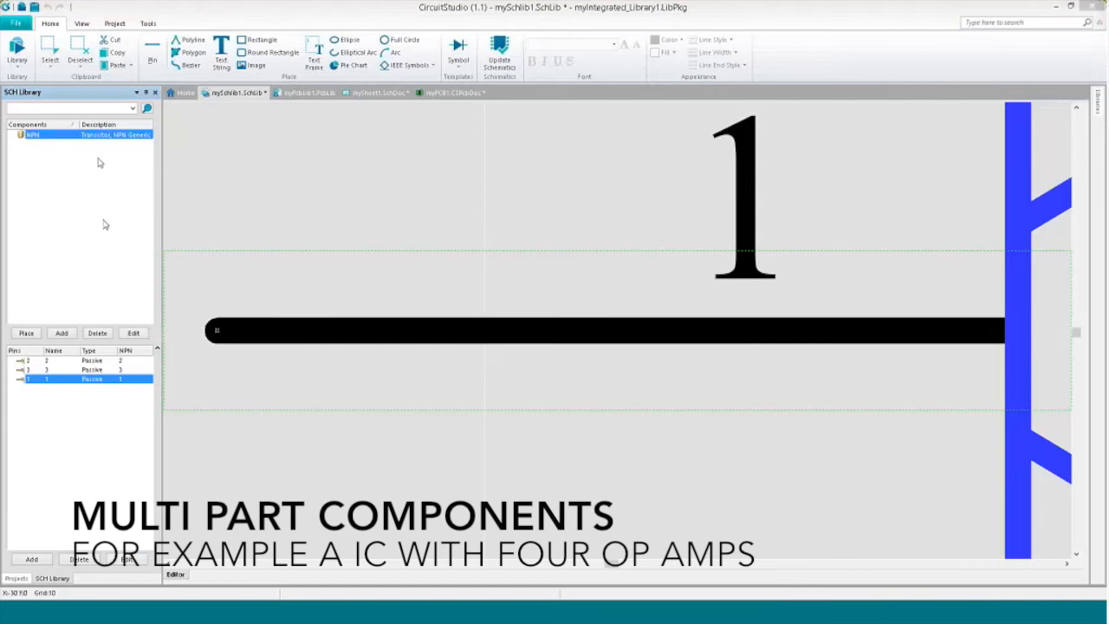
Add two new parts to the NPN component and view Part A, Part B and Part C.
click(148, 23)
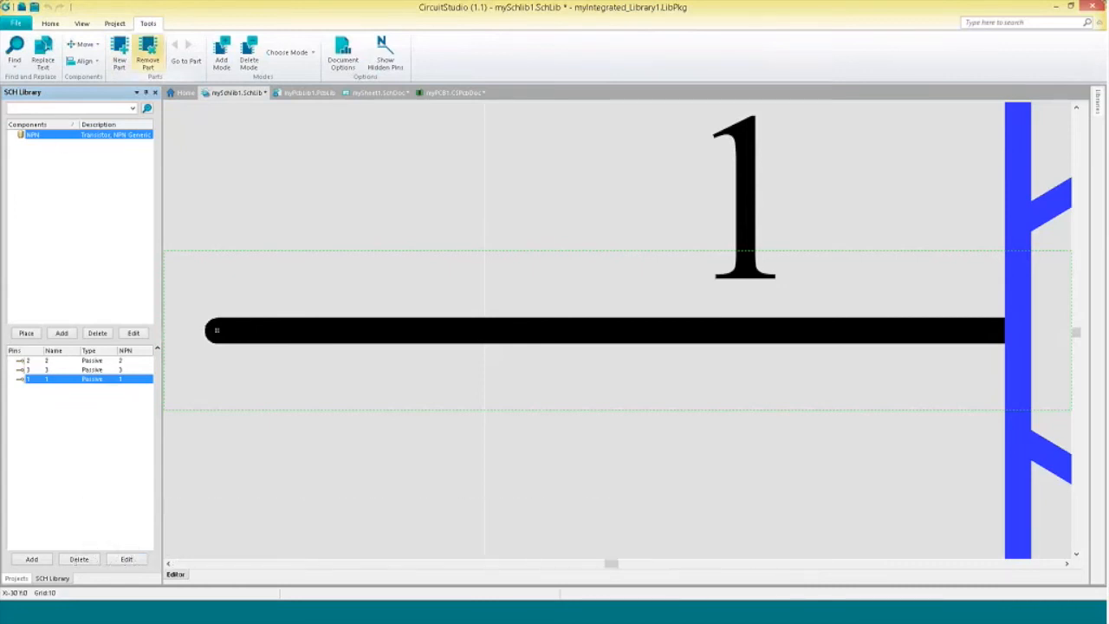
click(121, 59)
click(120, 59)
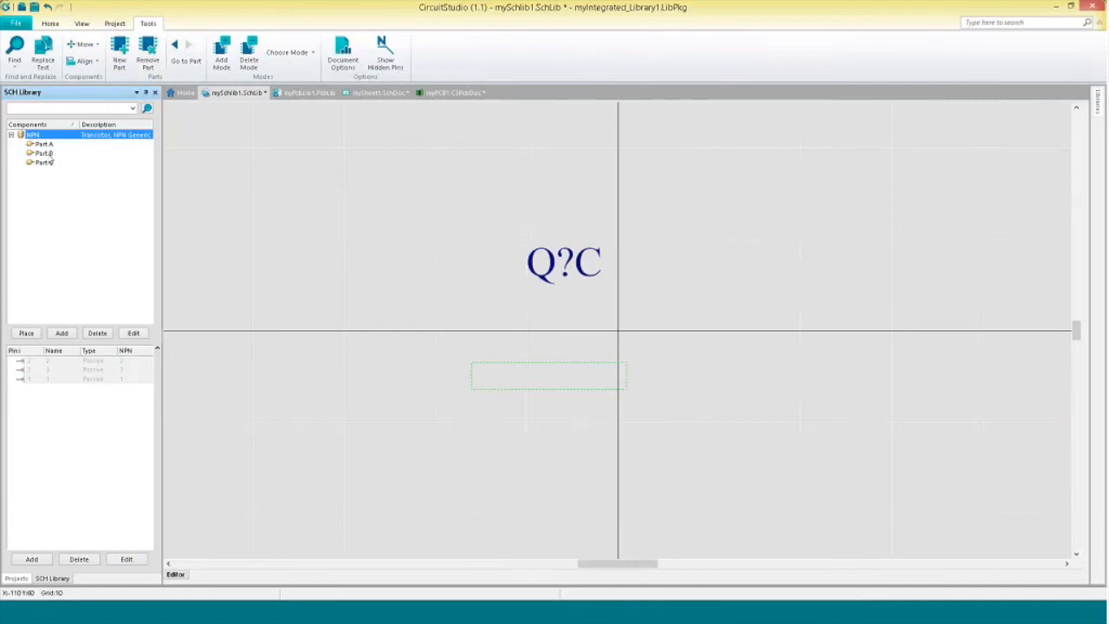
click(48, 146)
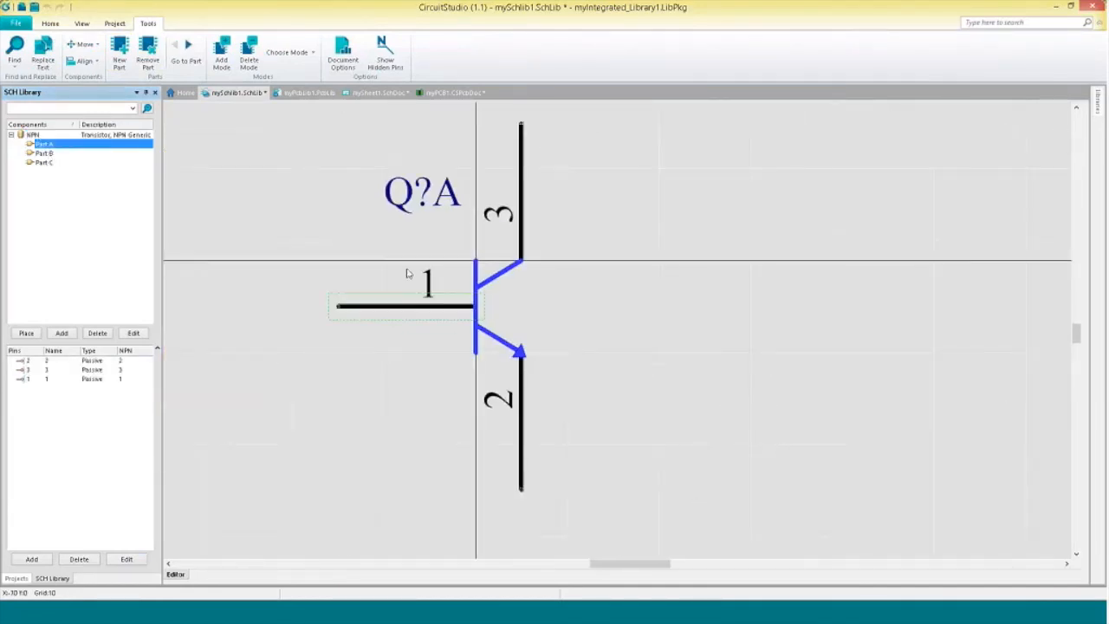
click(68, 154)
click(48, 163)
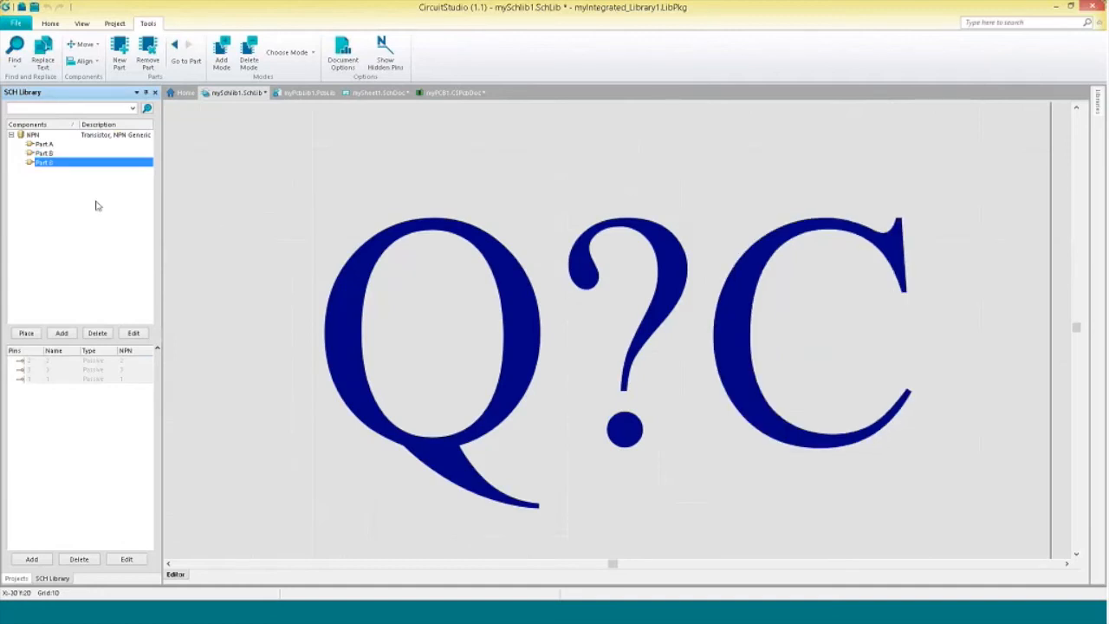
Delete the two extra empty parts from the NPN component.
click(47, 153)
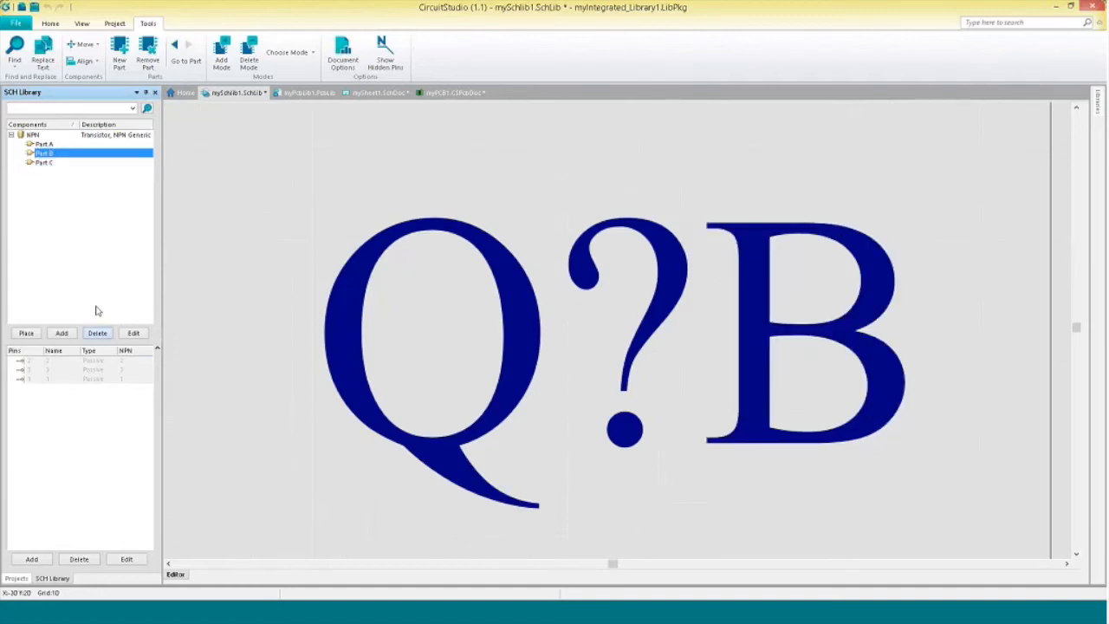
click(97, 333)
click(589, 321)
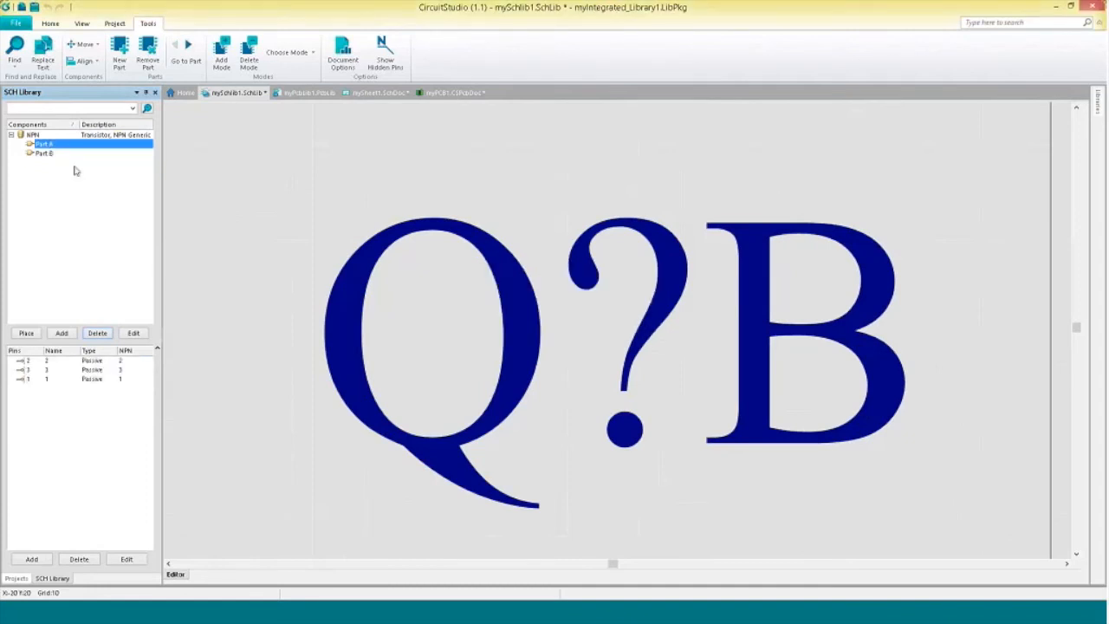
click(48, 153)
click(98, 335)
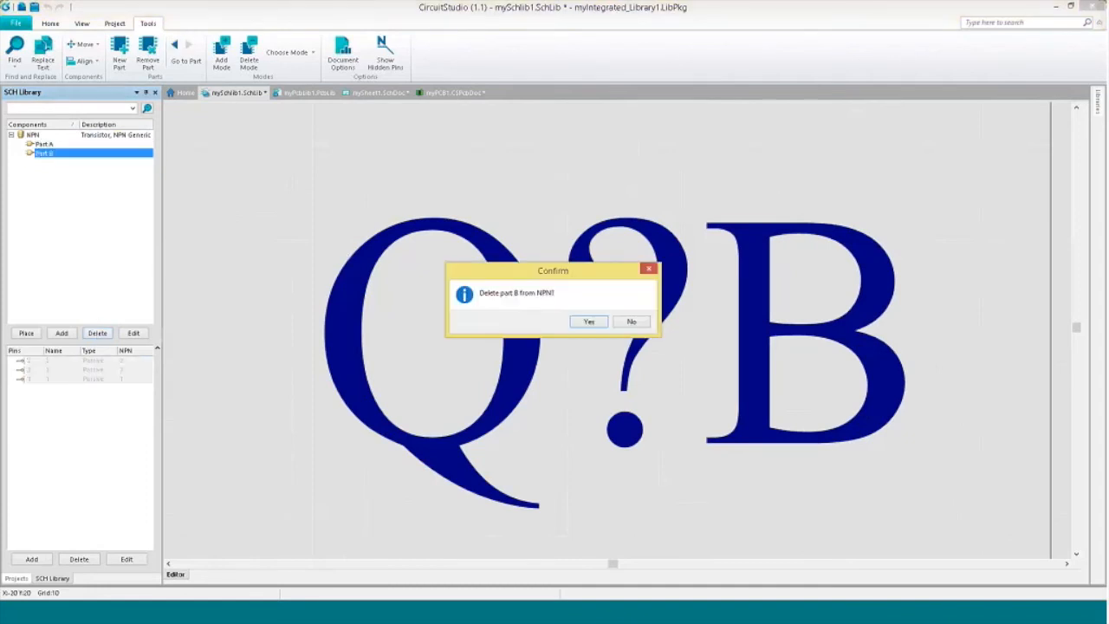
click(590, 322)
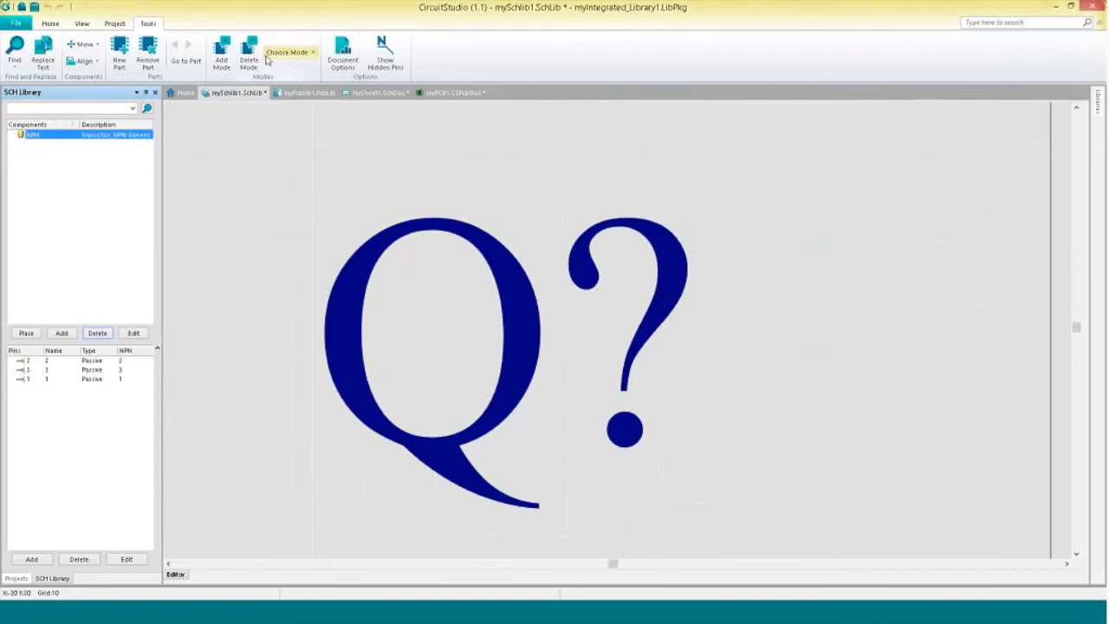
Add an alternate display mode to the NPN component and view the list of available modes.
click(223, 56)
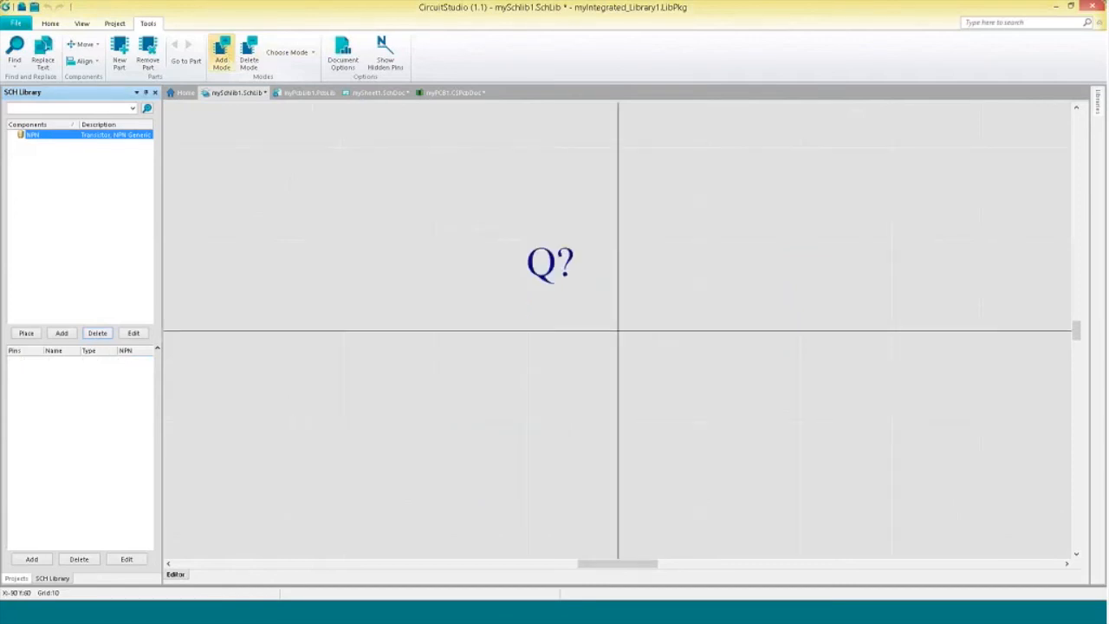
click(313, 53)
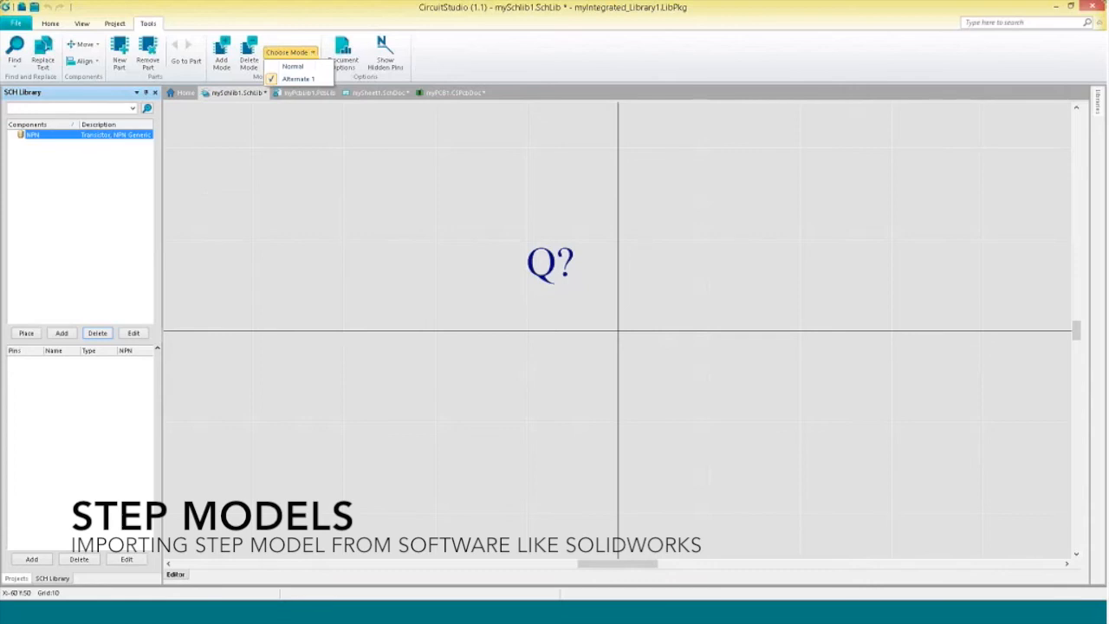
Start placing a 3D body in myPcbLib1.PcbLib and set its 3D model type to Generic STEP Model.
click(313, 93)
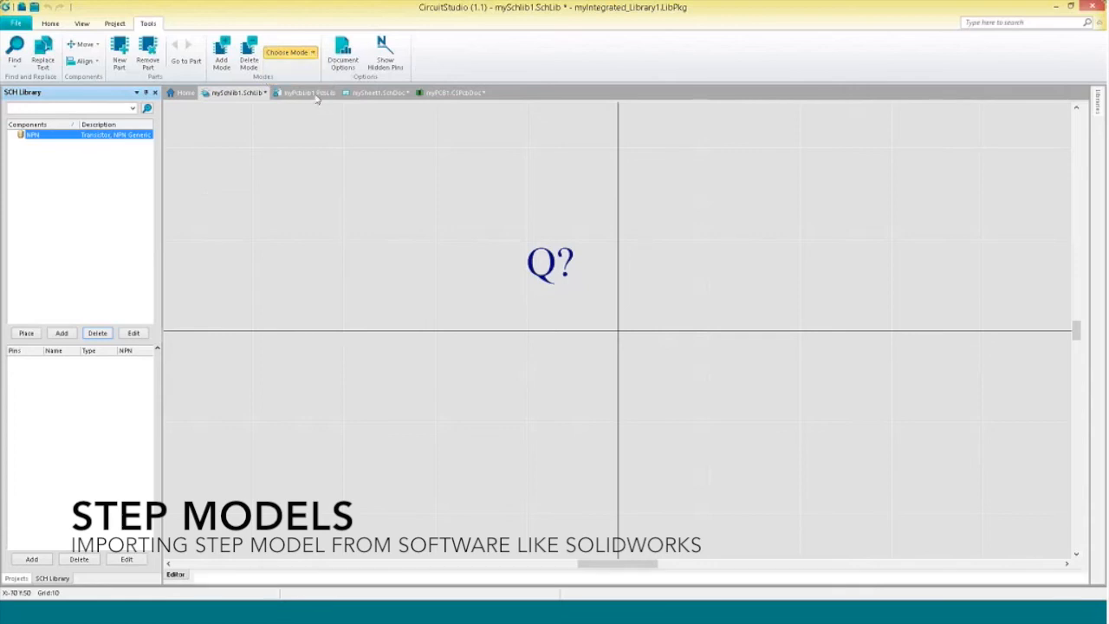
click(51, 23)
click(205, 52)
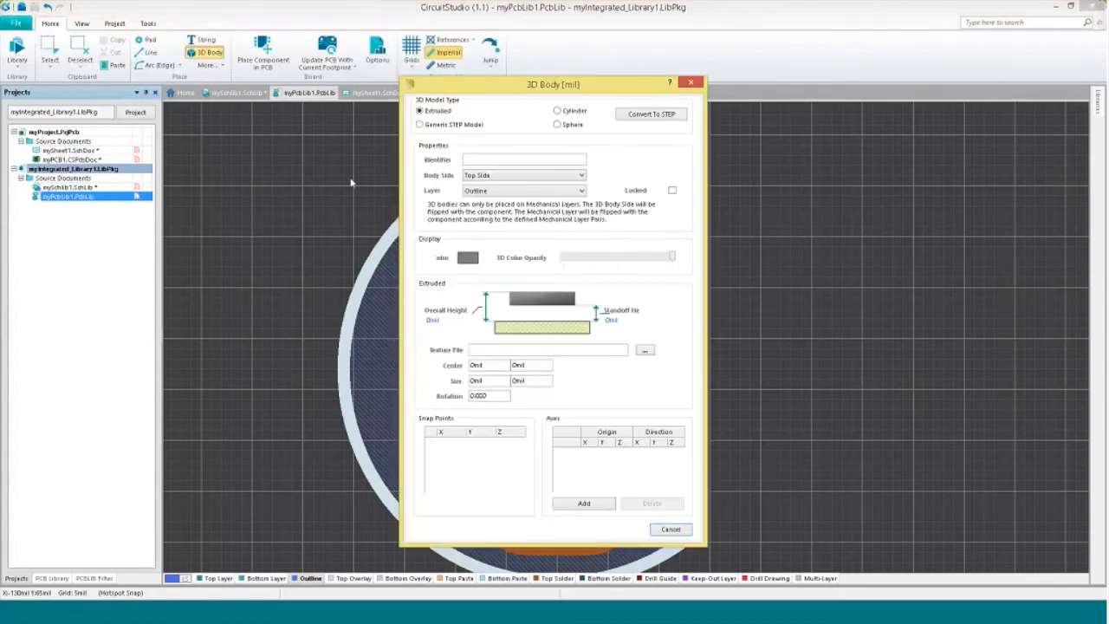
click(420, 124)
click(458, 385)
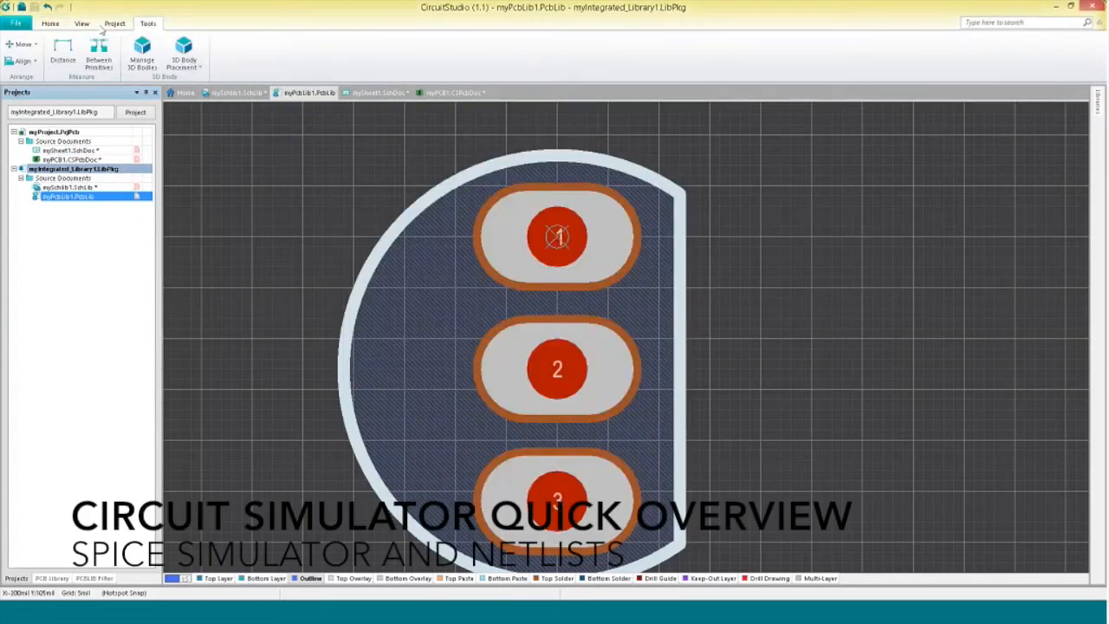
Return to mySheet1.SchDoc and look over the XSPICE simulation commands.
click(227, 94)
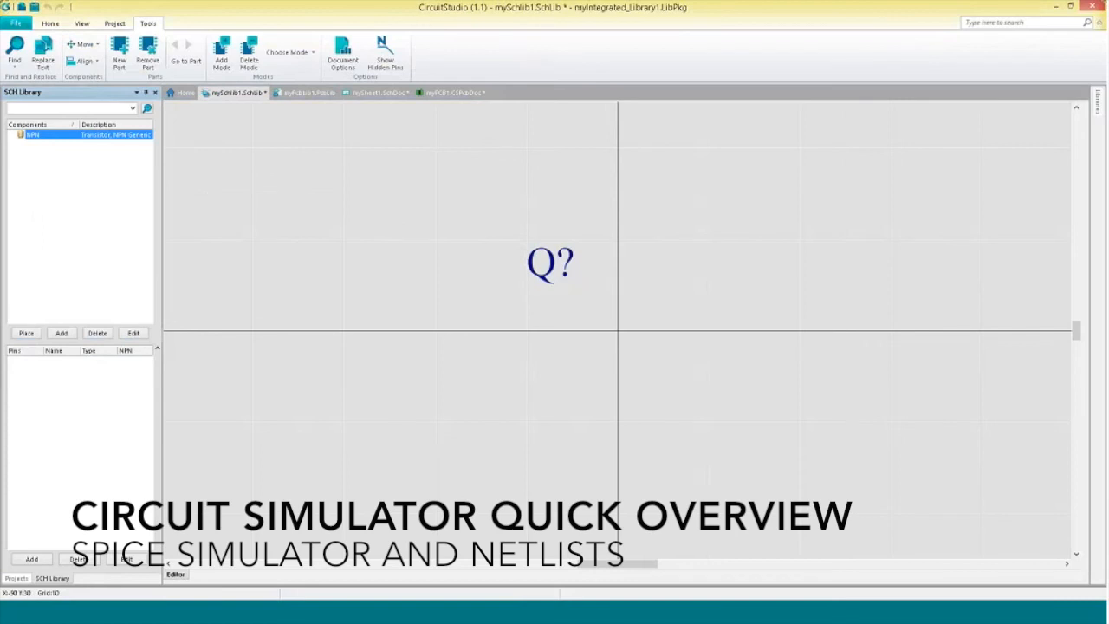
click(375, 93)
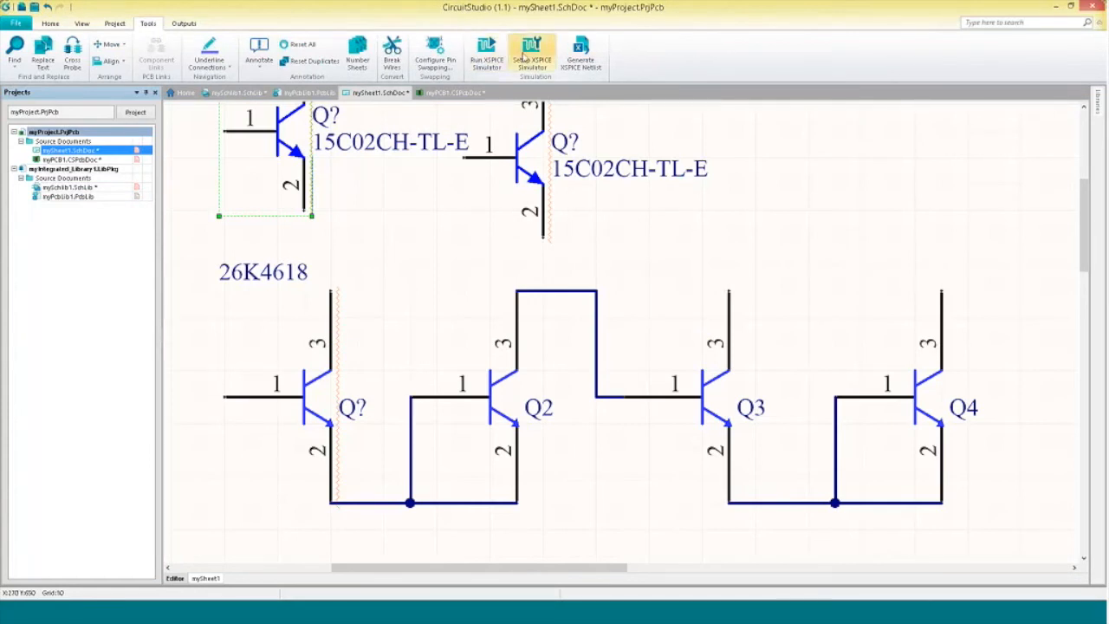
click(498, 58)
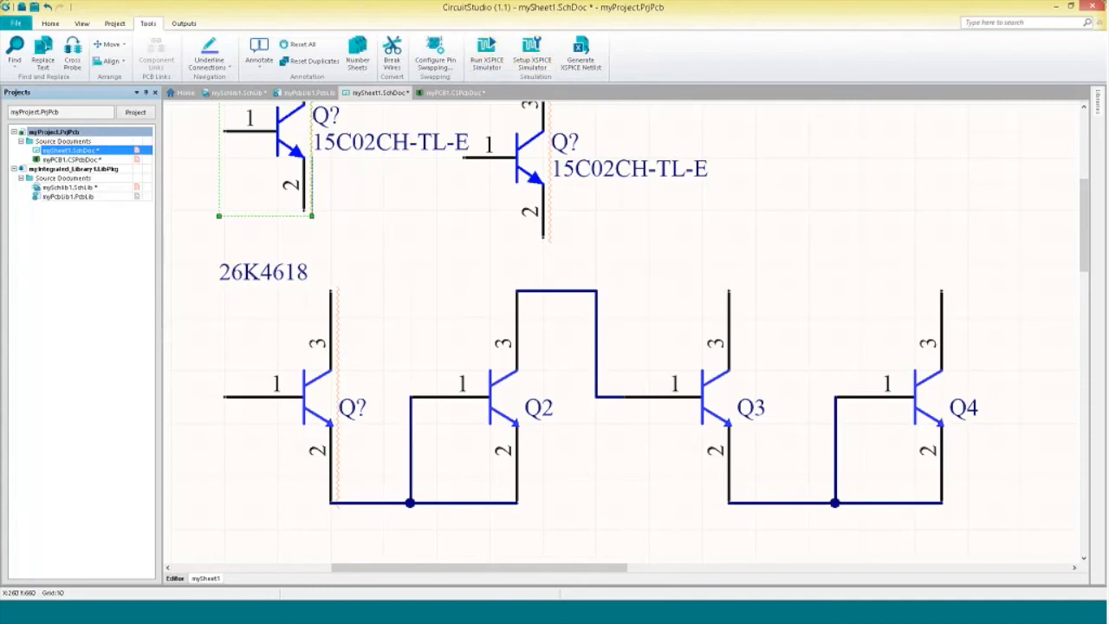
Browse for a project to open in the Simulation folder of the Altium CS Examples under Public Documents.
drag(524, 181, 254, 137)
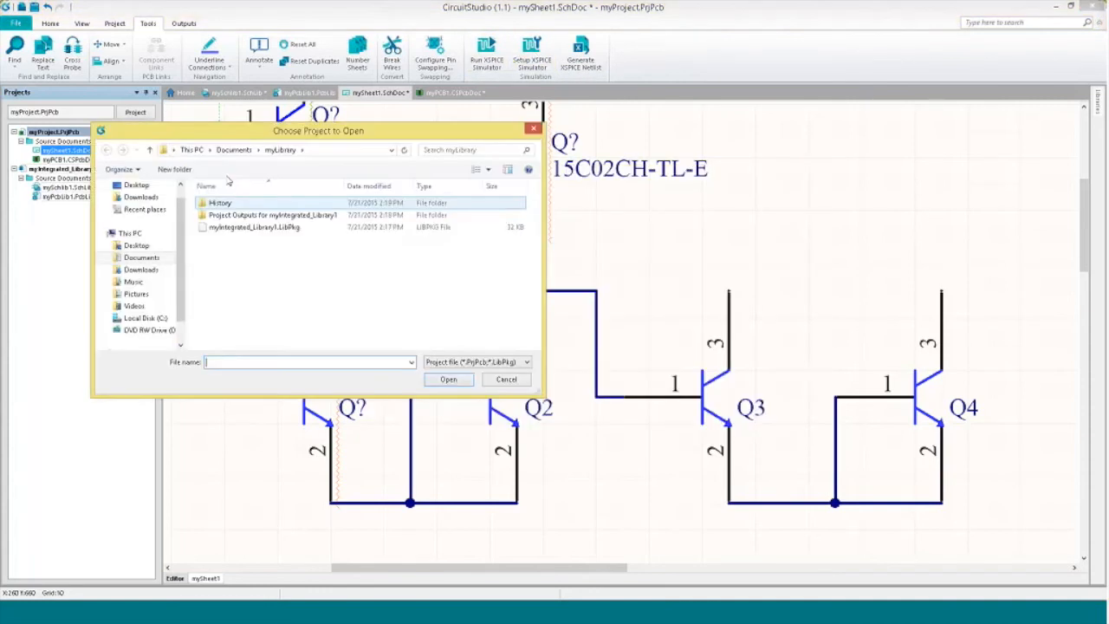
scroll(152, 277, down, 1)
click(162, 296)
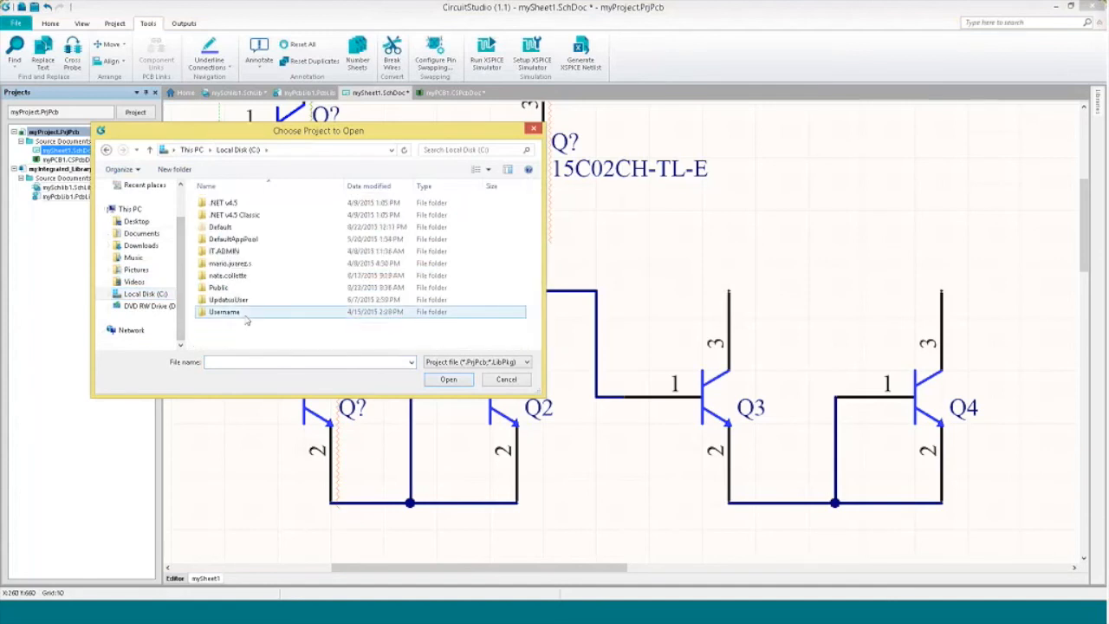
double_click(245, 290)
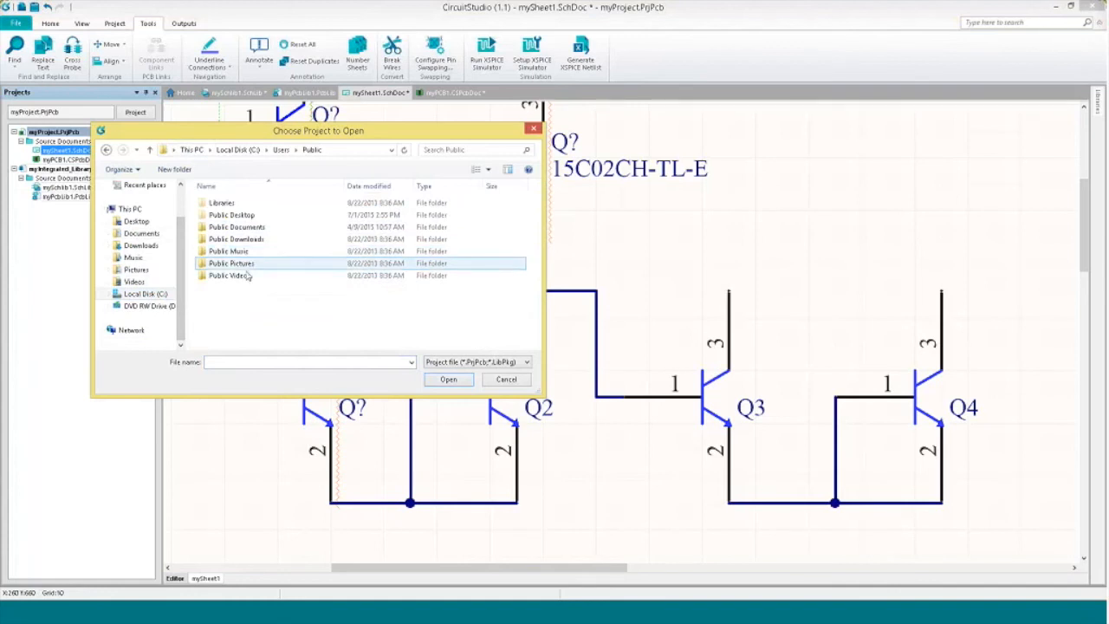
double_click(236, 227)
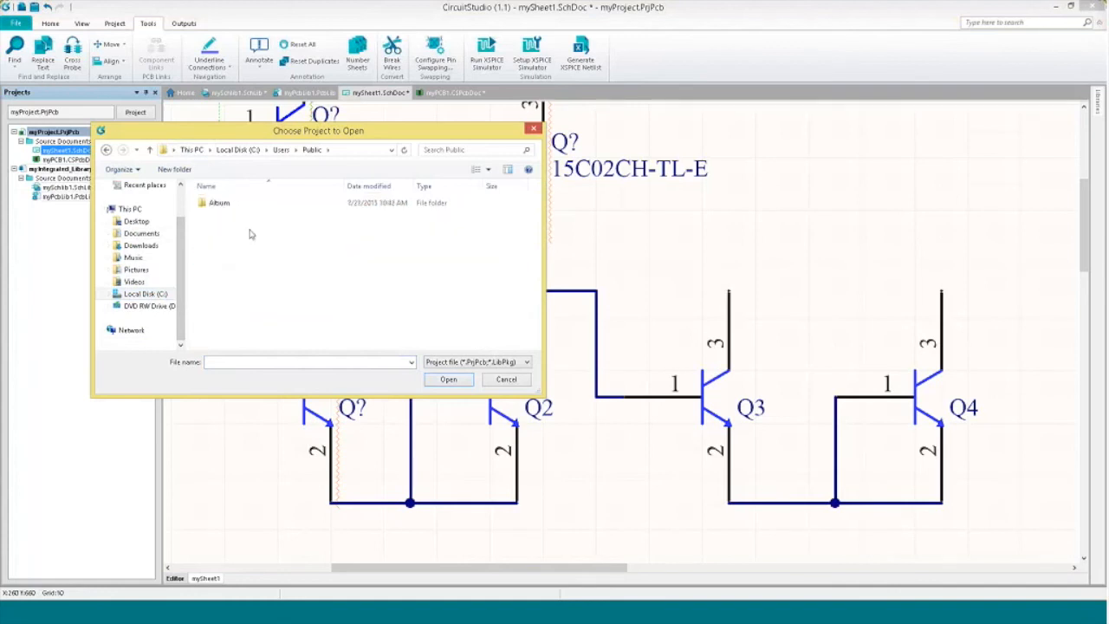
double_click(224, 263)
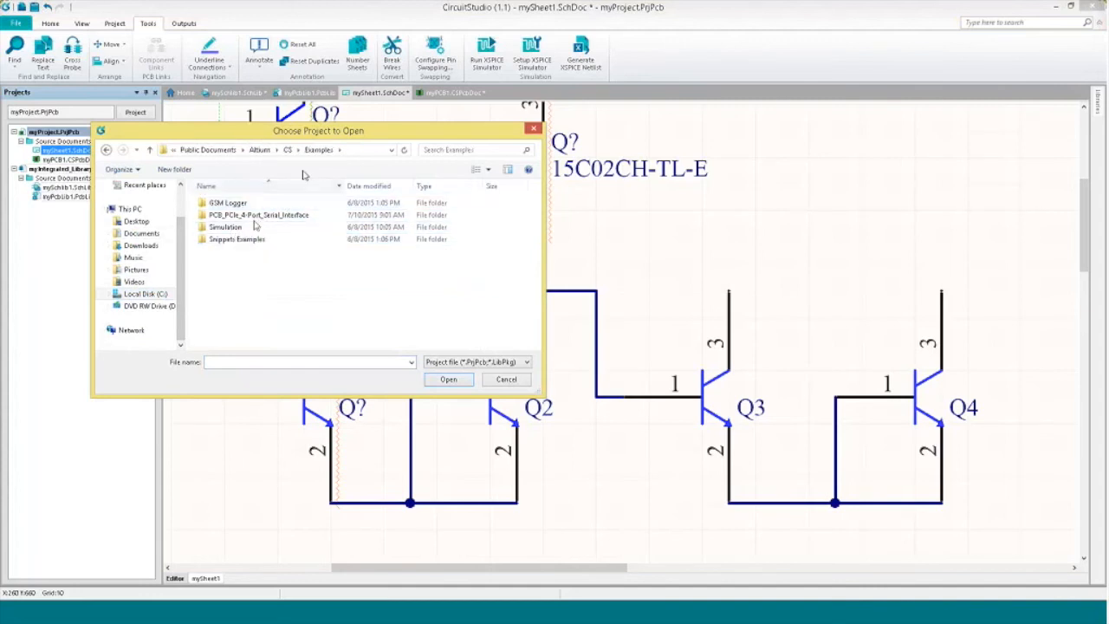
double_click(251, 227)
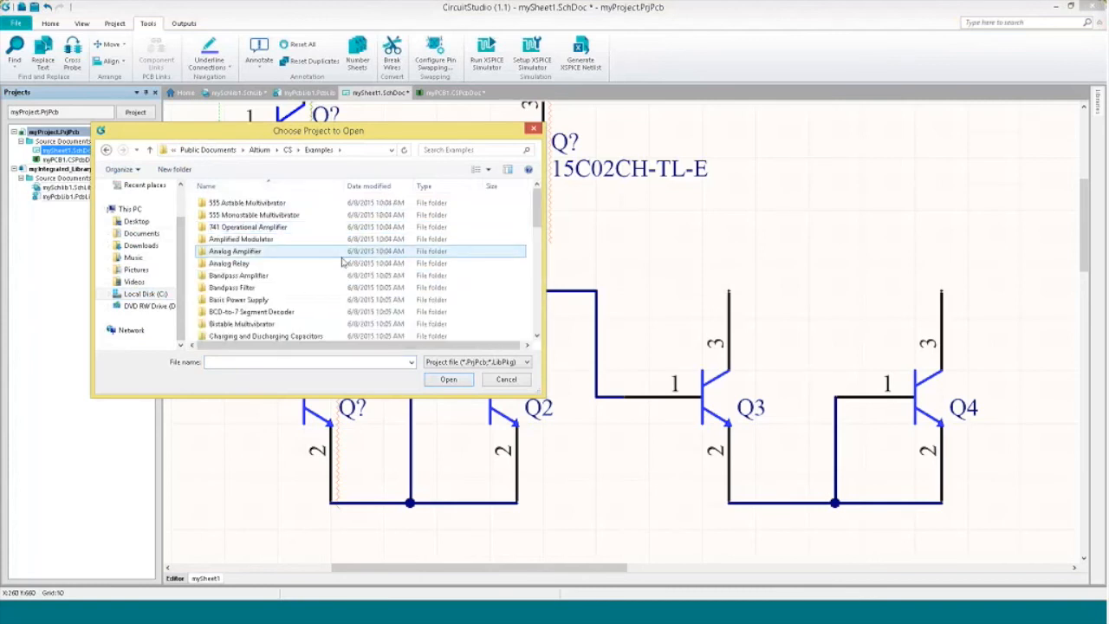
Look through the simulation example folders and dismiss the project selection without opening anything.
scroll(343, 260, down, 12)
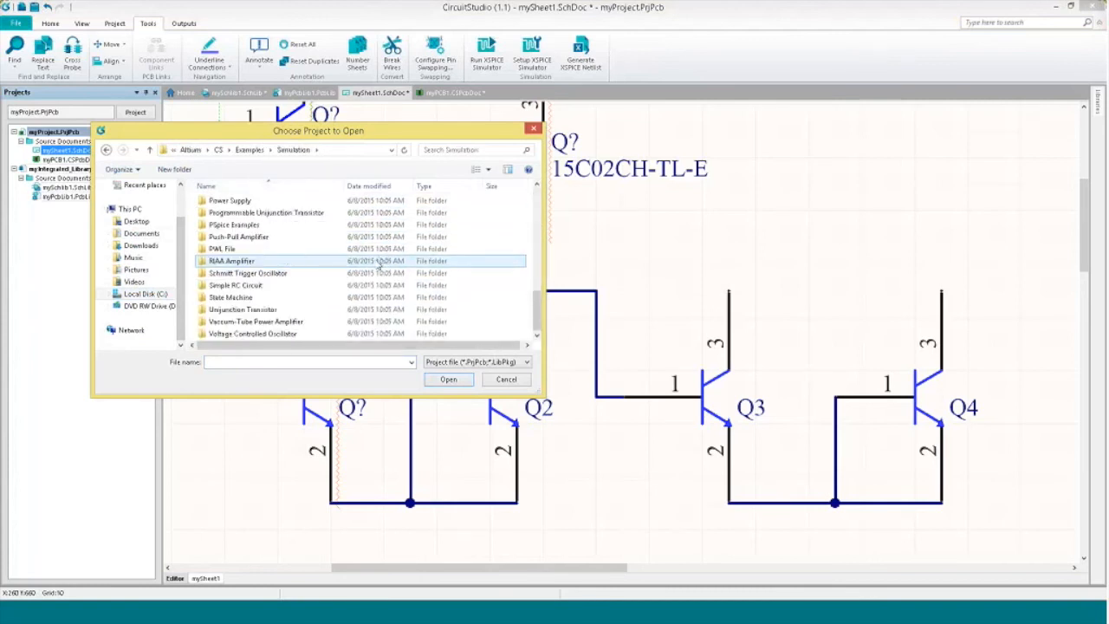
scroll(376, 266, up, 12)
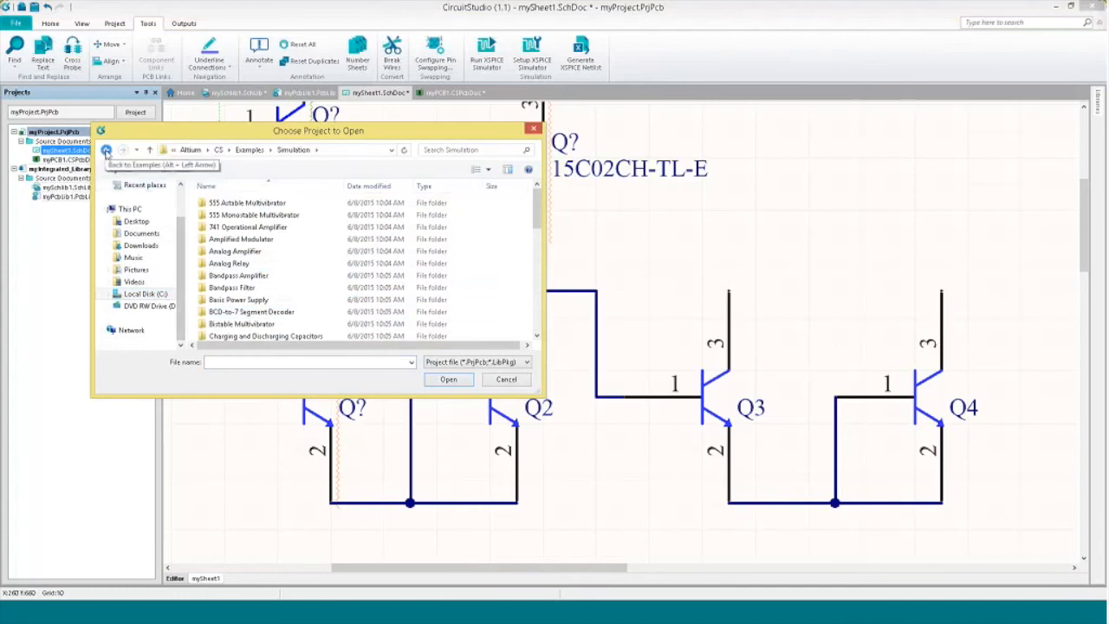
click(106, 150)
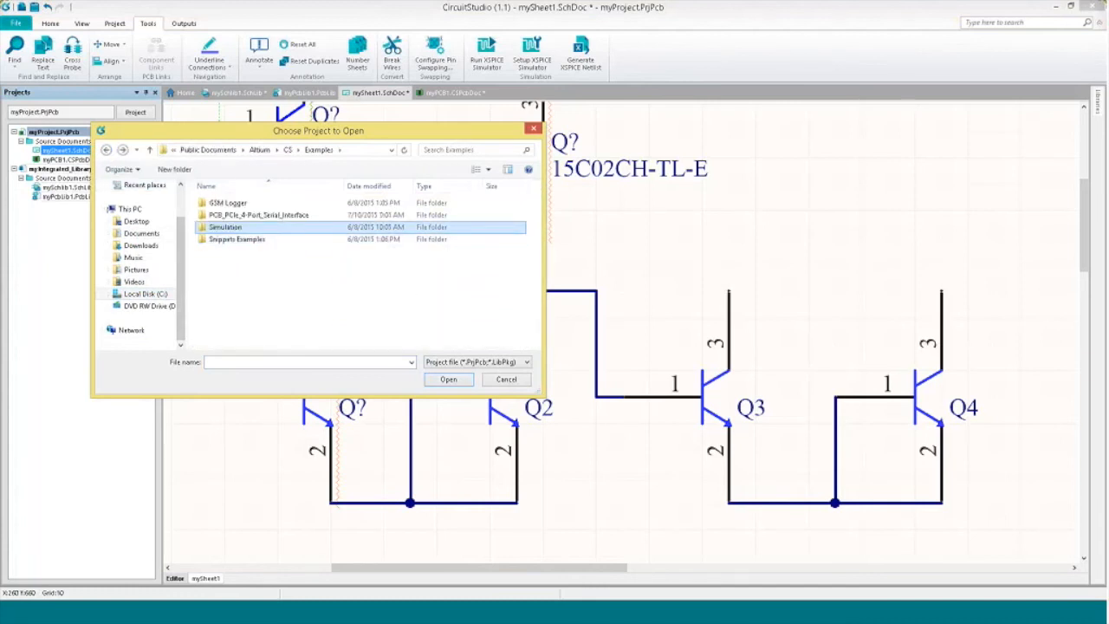
click(506, 383)
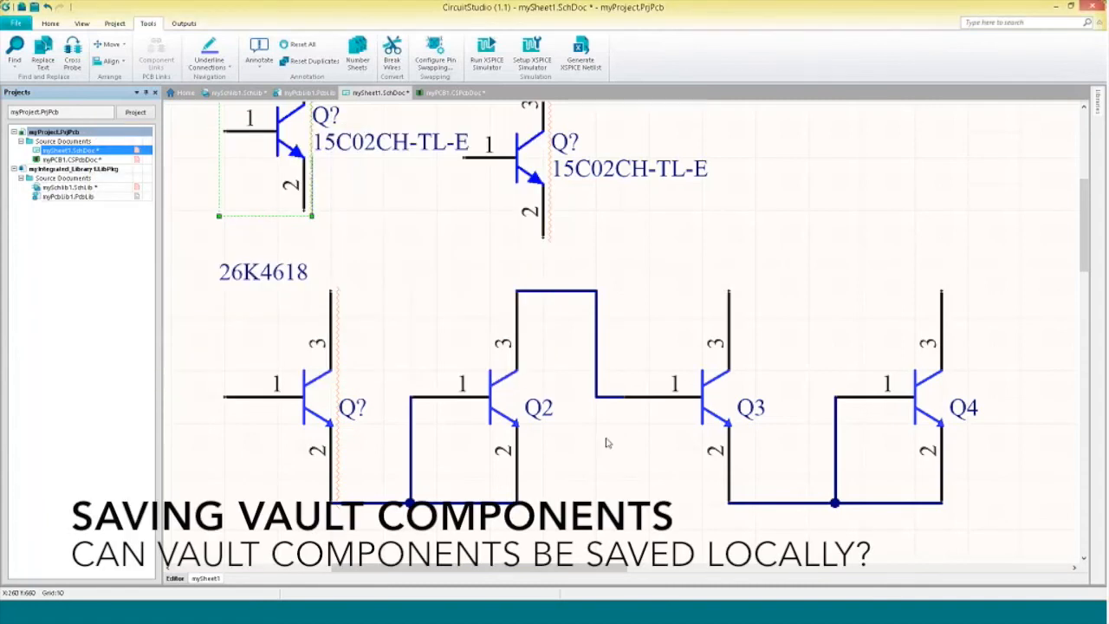
Open the Altium Content Vault and switch the 15C02CH-TL-E component's details from Supply chain to Preview.
click(15, 23)
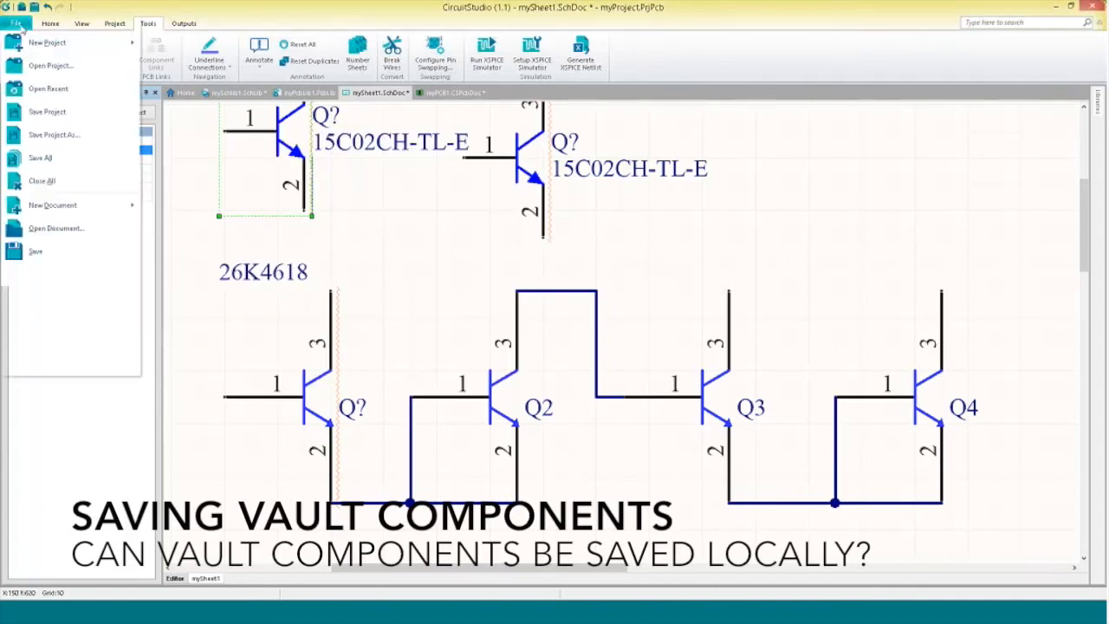
click(49, 322)
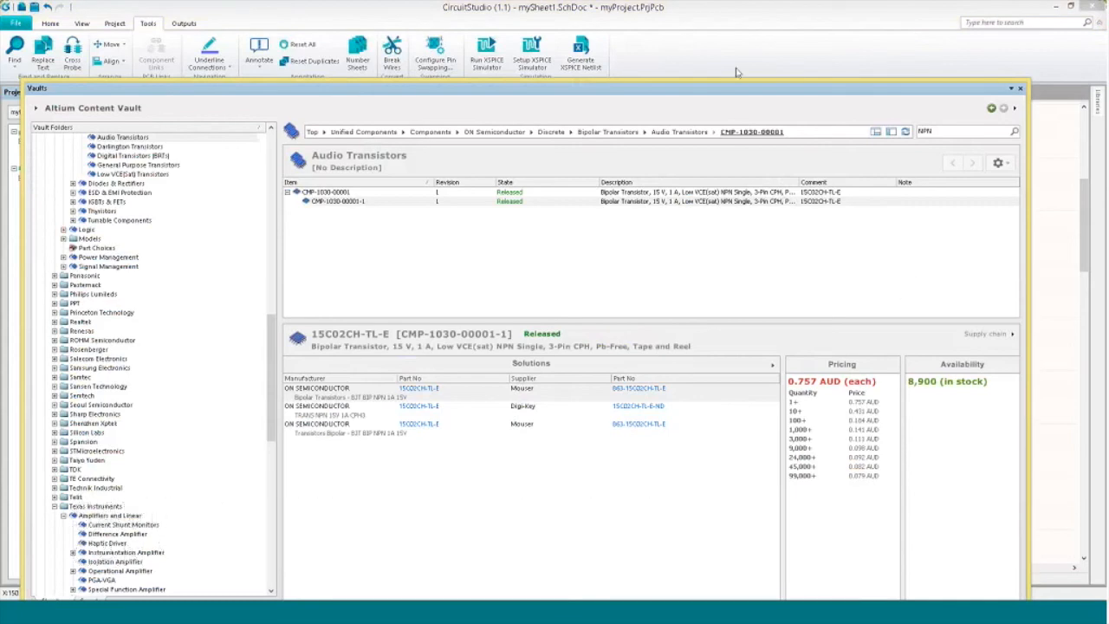
drag(723, 89, 703, 28)
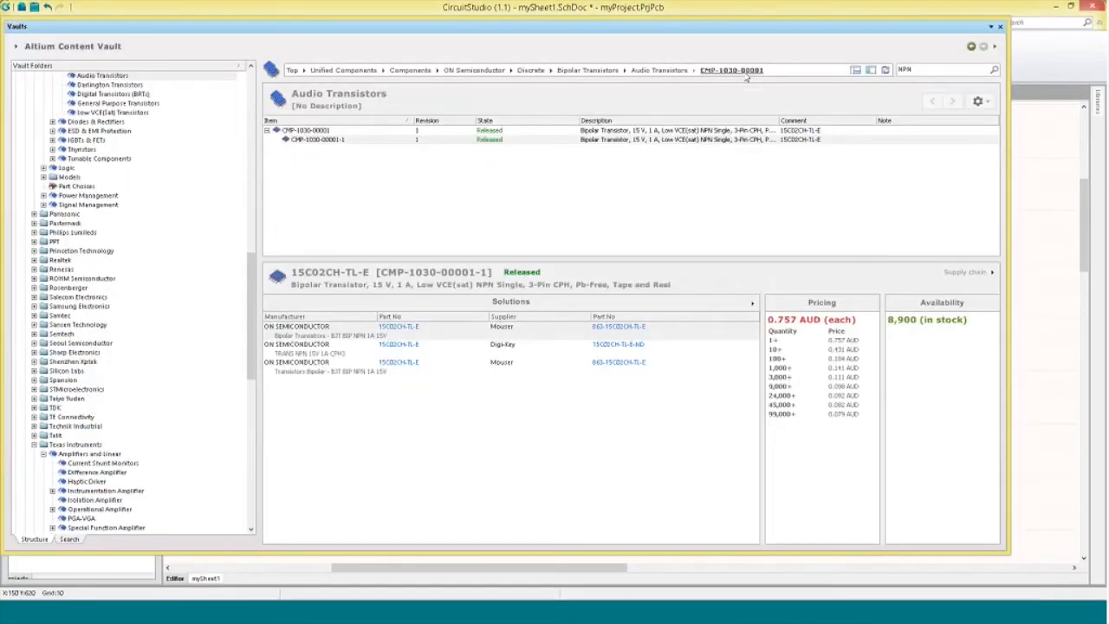
click(992, 272)
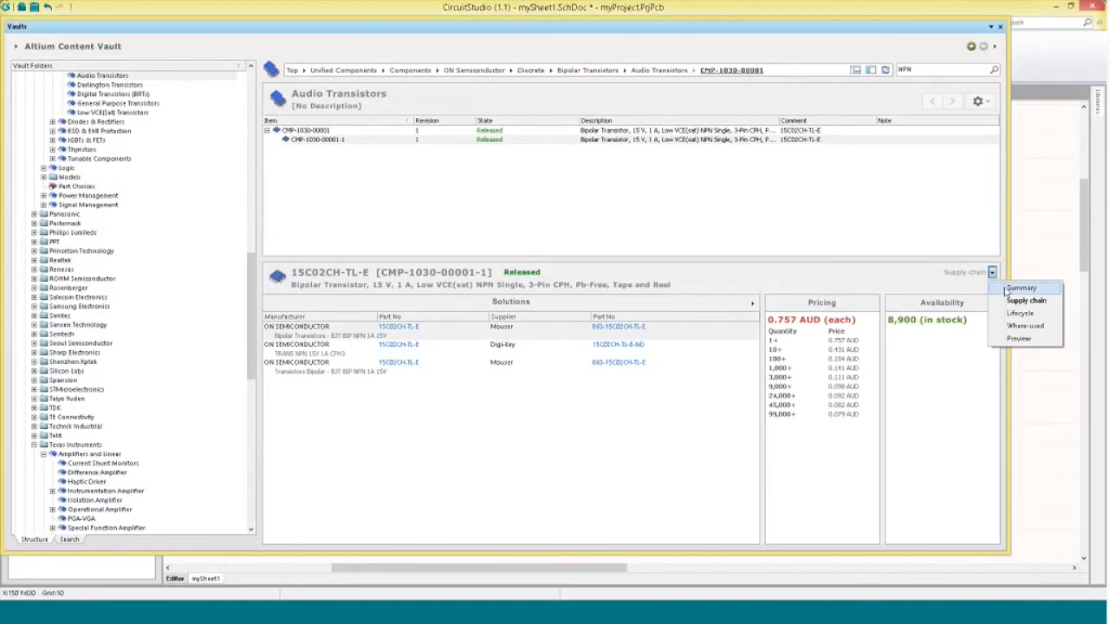
click(1021, 338)
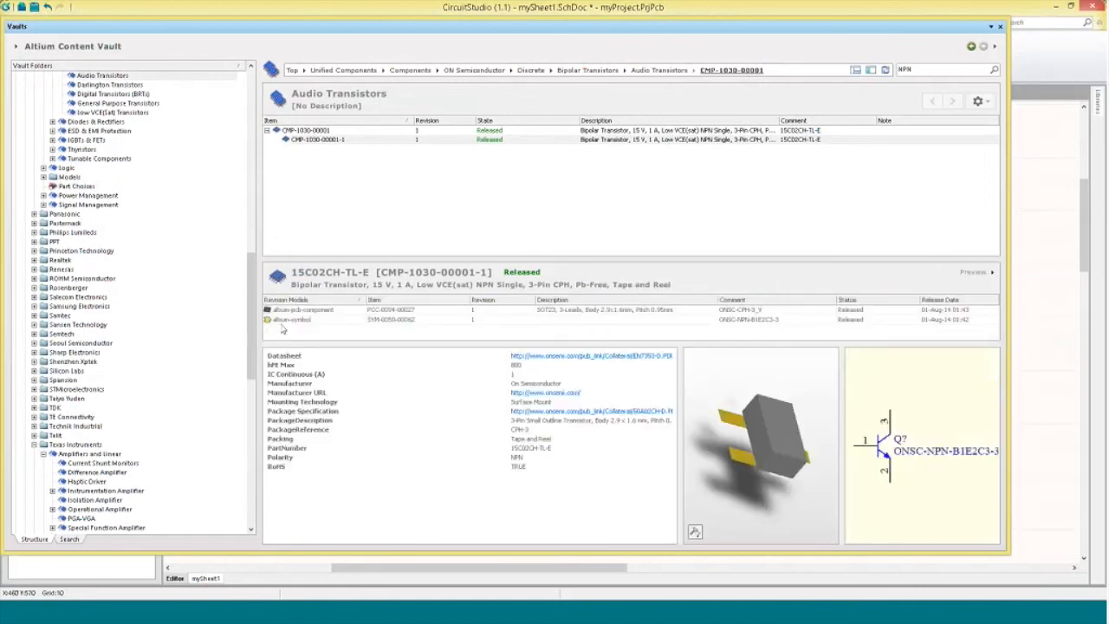
click(286, 320)
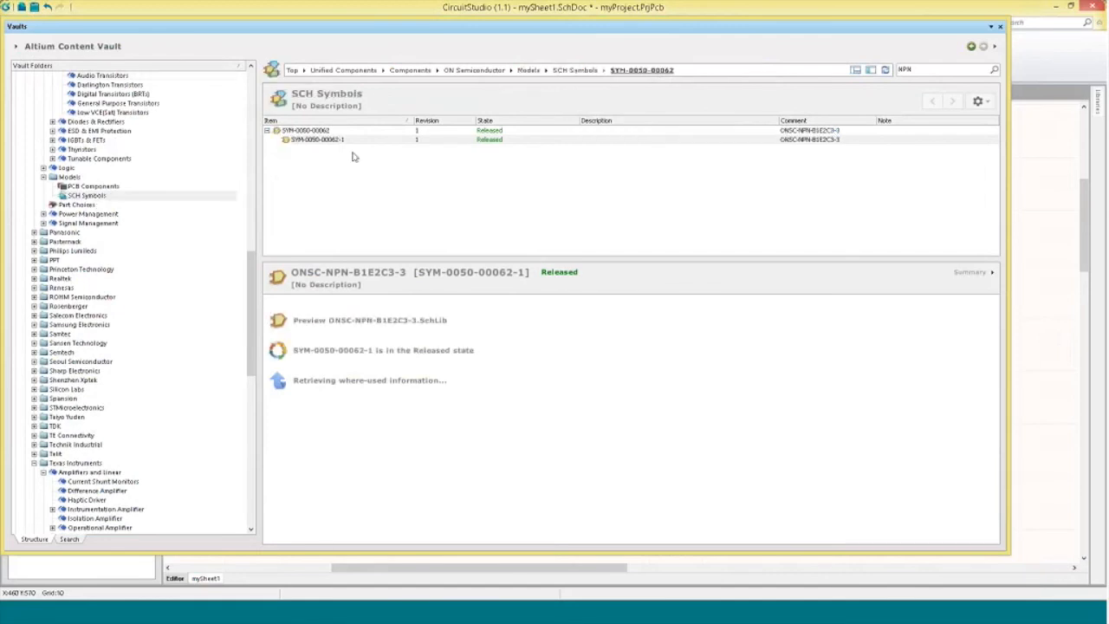
right_click(346, 143)
mouse_move(375, 151)
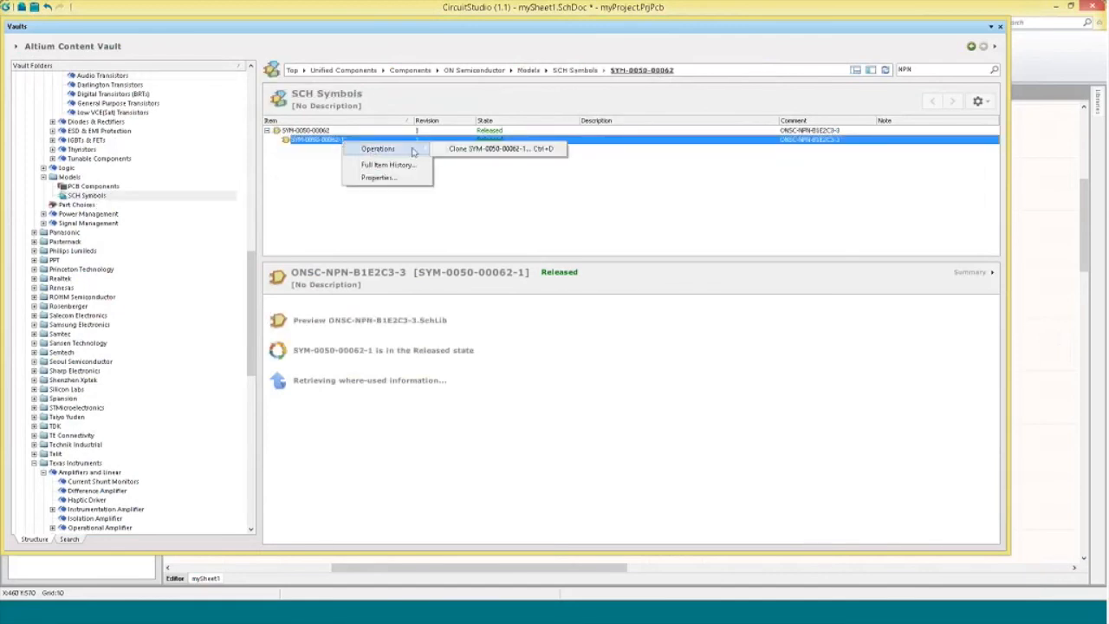
click(477, 154)
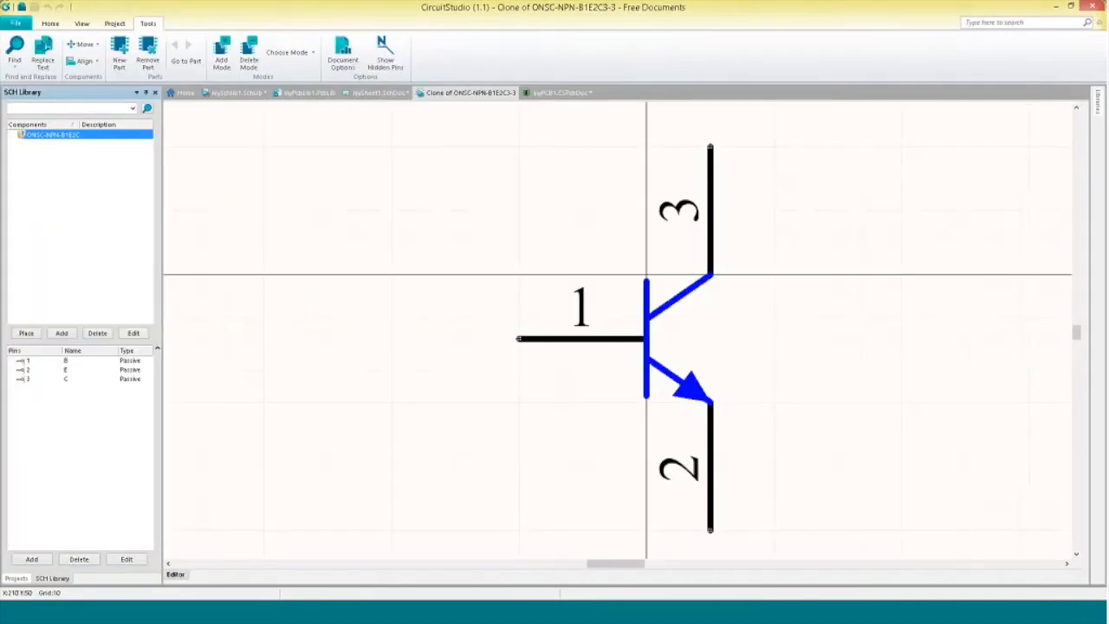
Try to copy all the graphics and pins of the cloned ONSC-NPN-B1E2C3-3 symbol.
click(16, 579)
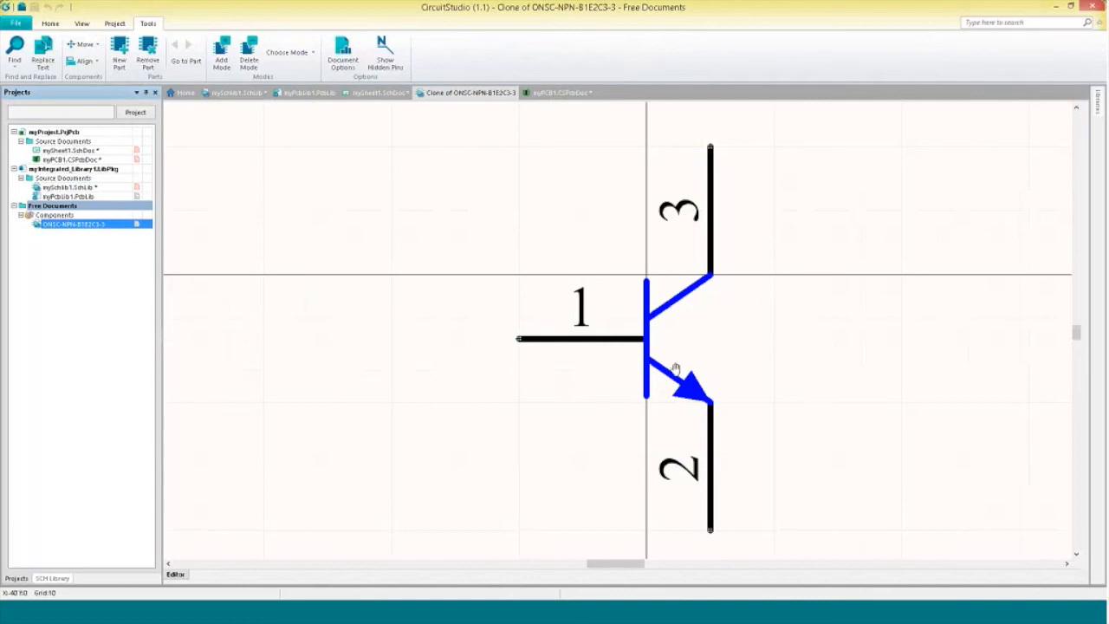
ctrl+scroll(676, 369, down, 2)
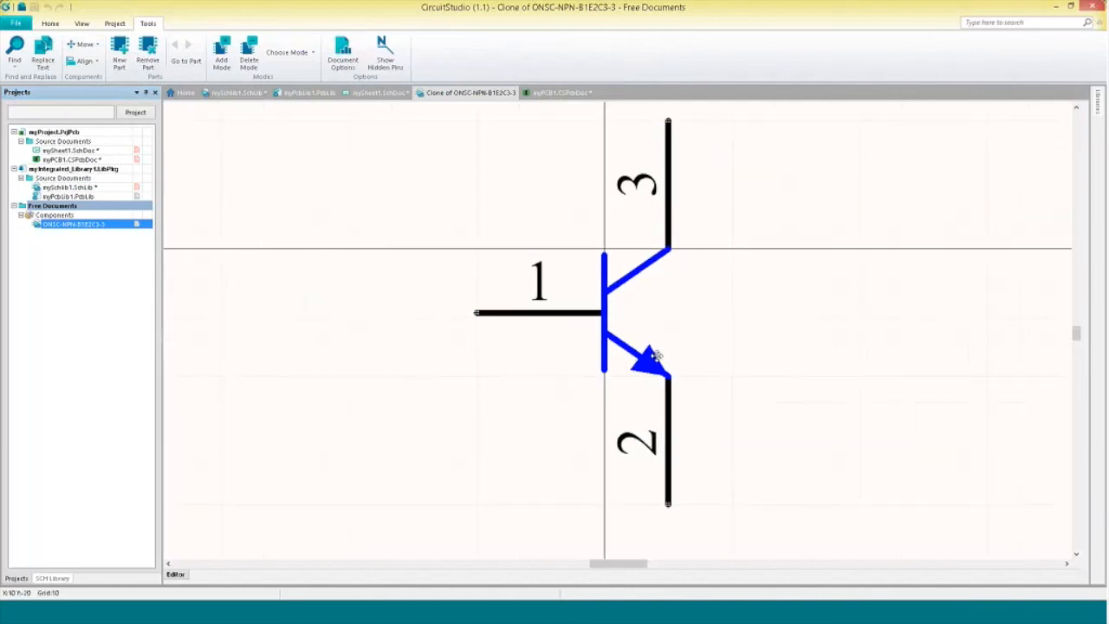
ctrl+scroll(657, 356, down, 1)
right_drag(737, 442, 592, 409)
drag(598, 444, 392, 134)
right_click(460, 301)
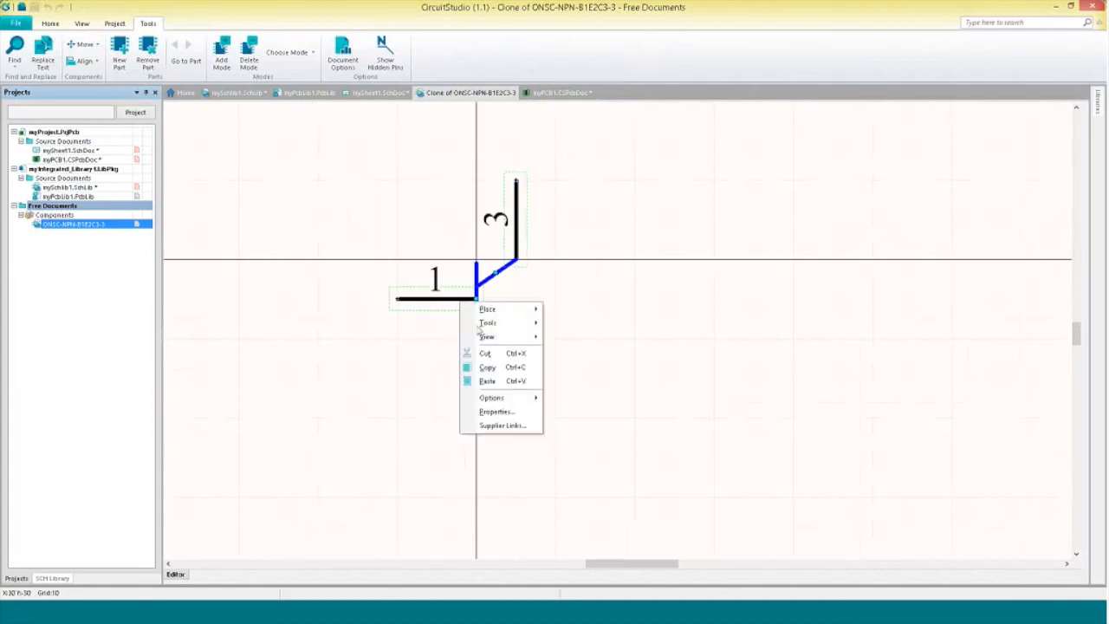
click(488, 367)
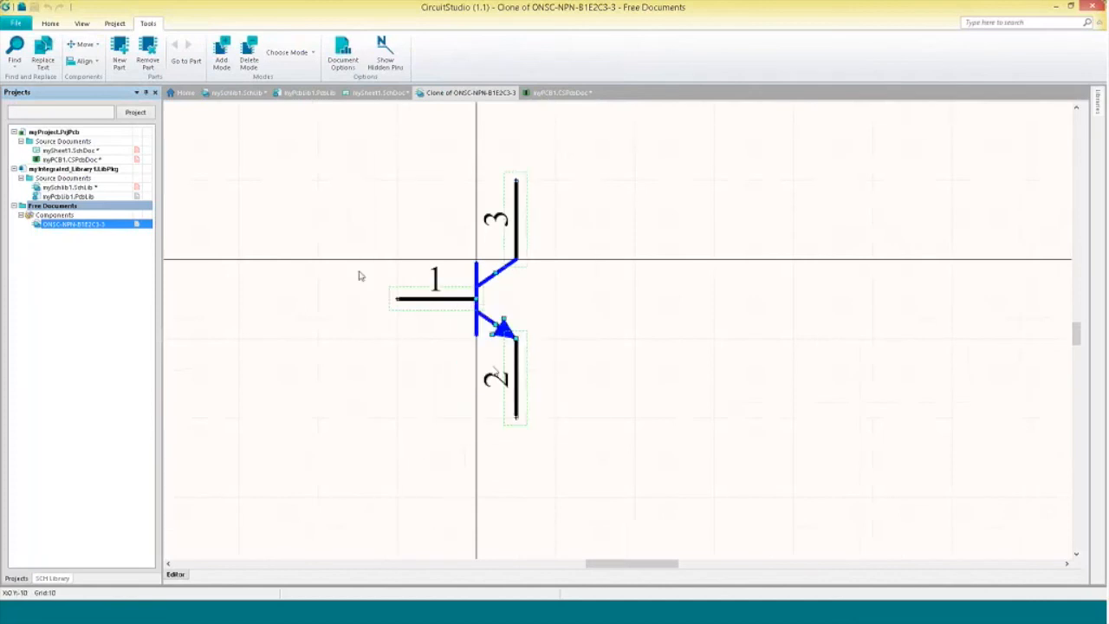
Add a new component named Component_2 to mySchlib1.SchLib and check whether the copied symbol can be pasted.
click(130, 189)
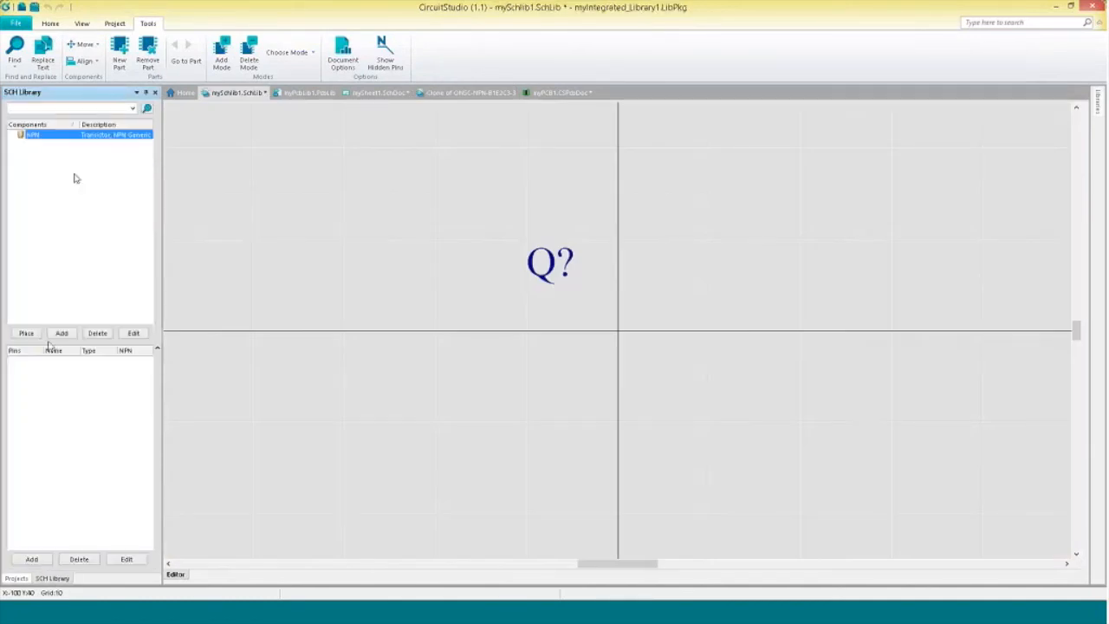
click(62, 333)
click(587, 348)
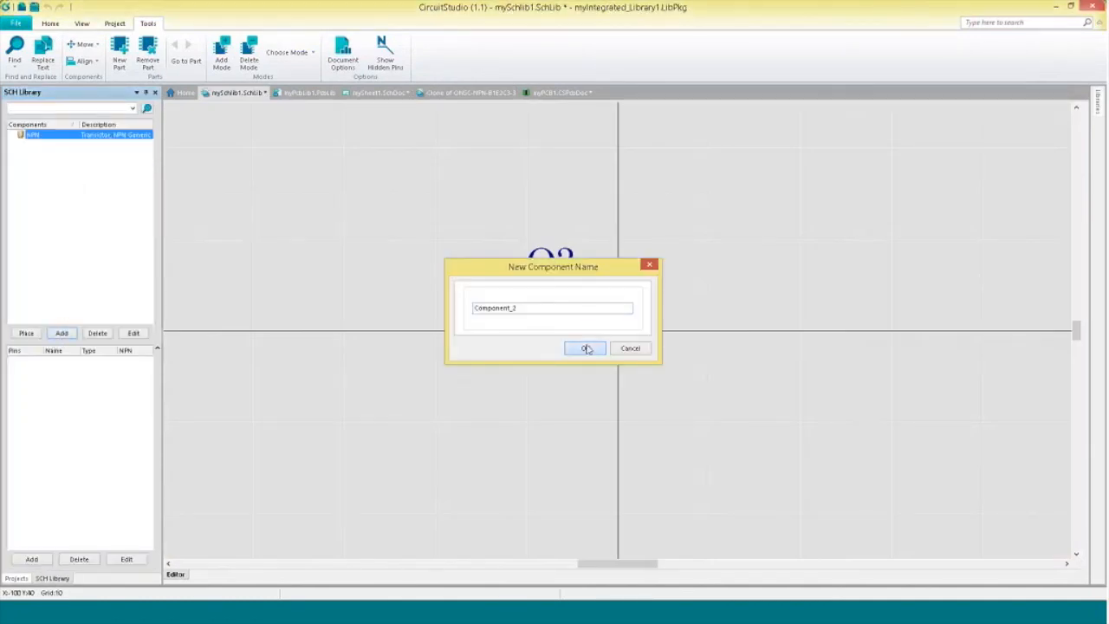
right_click(474, 308)
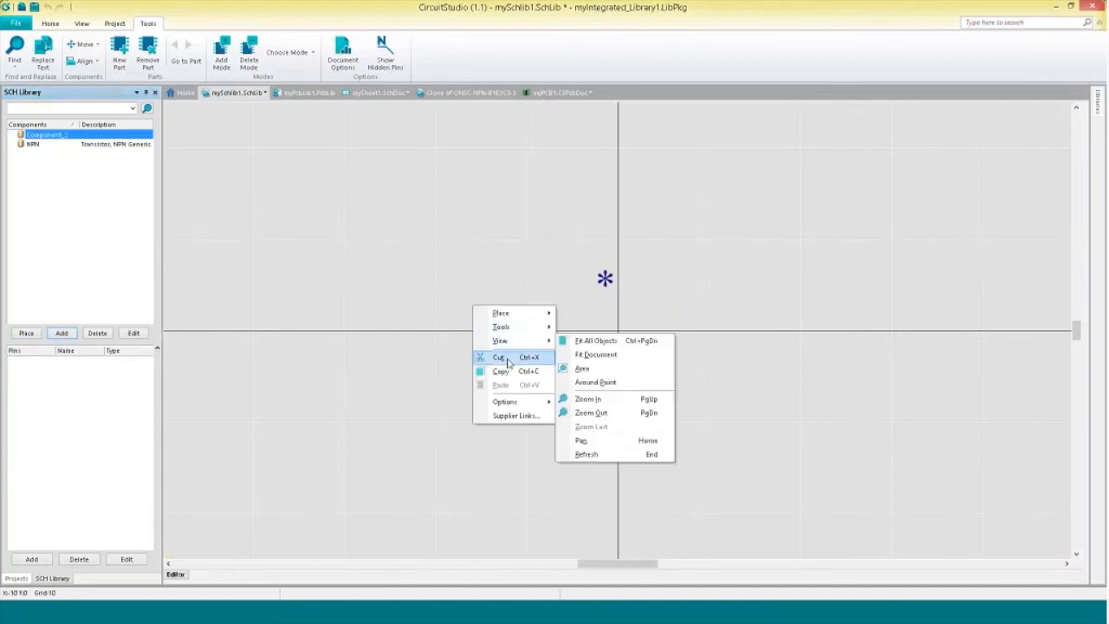
click(349, 248)
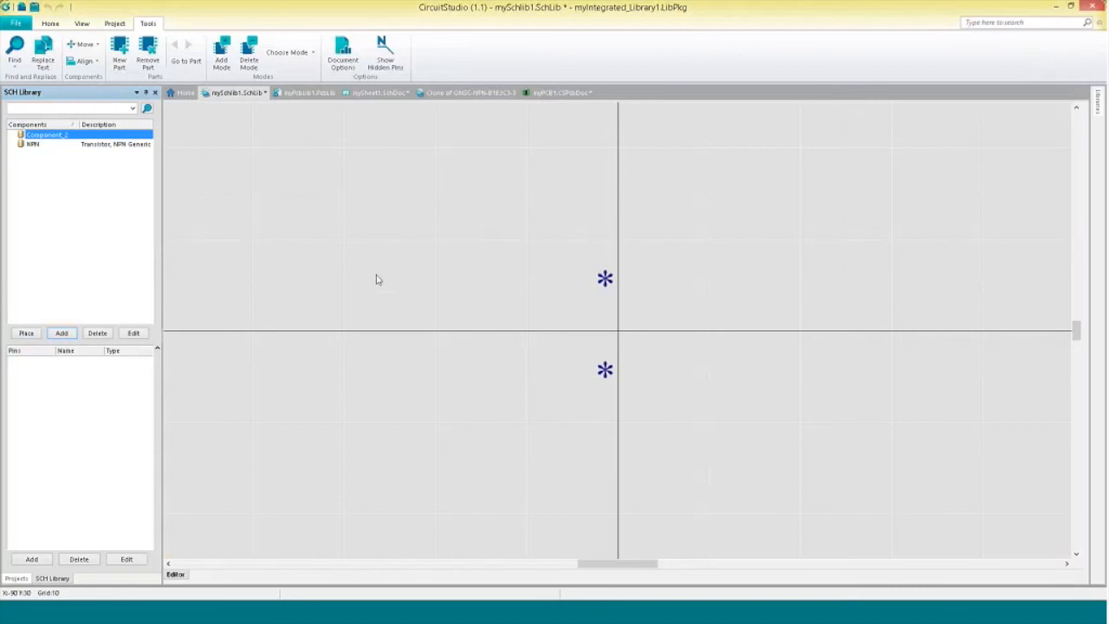
Try copying the cloned transistor symbol again and pasting it into Component_2 in mySchlib1.SchLib.
click(462, 92)
right_click(436, 299)
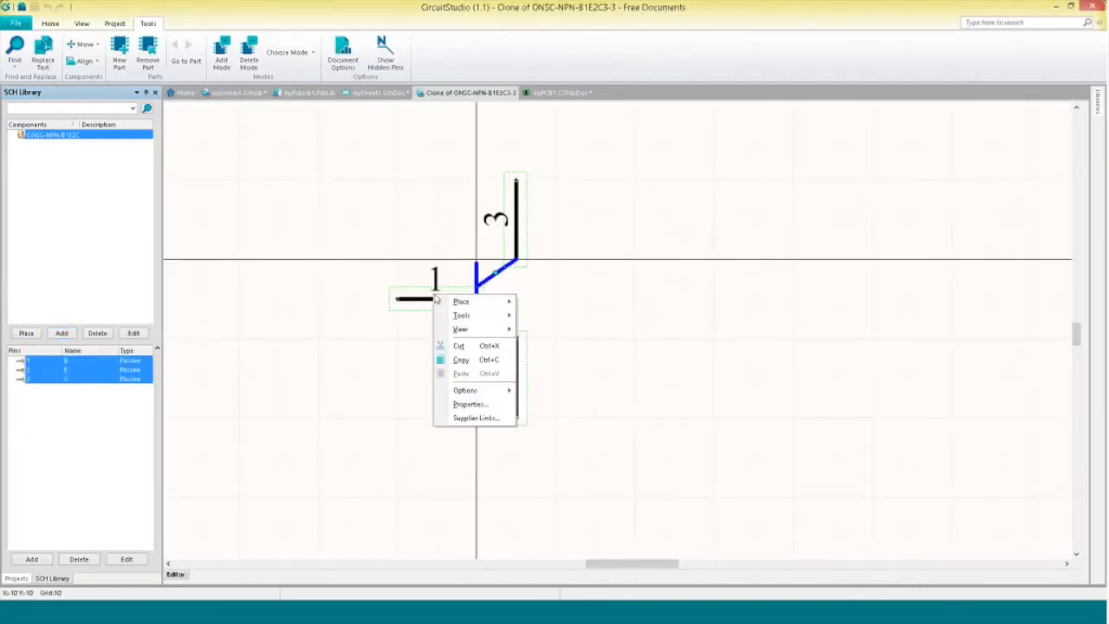
click(476, 360)
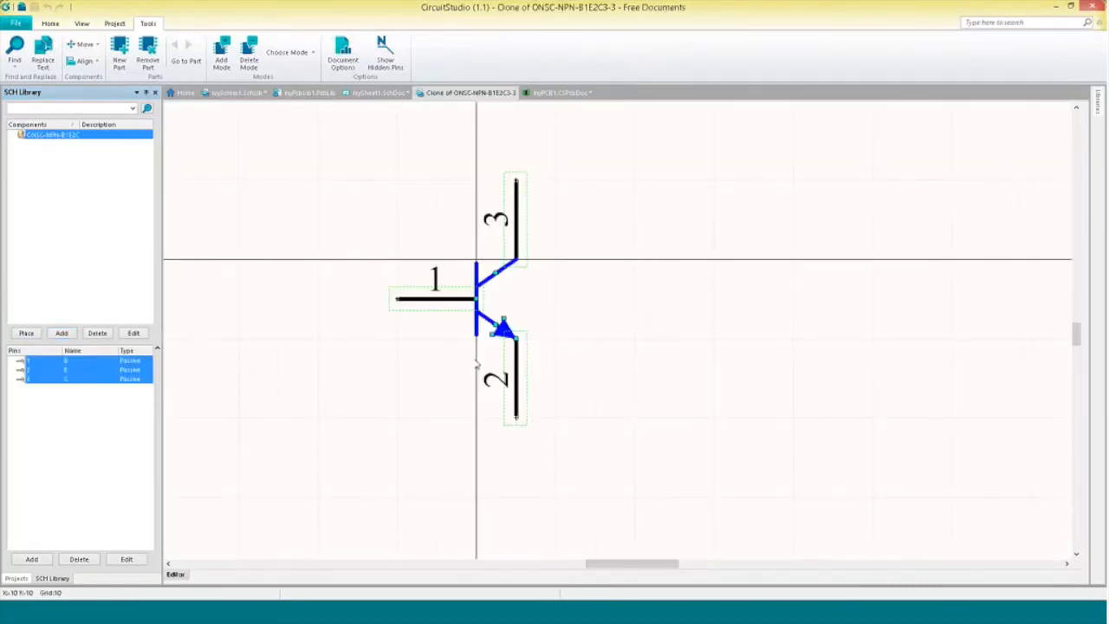
click(241, 93)
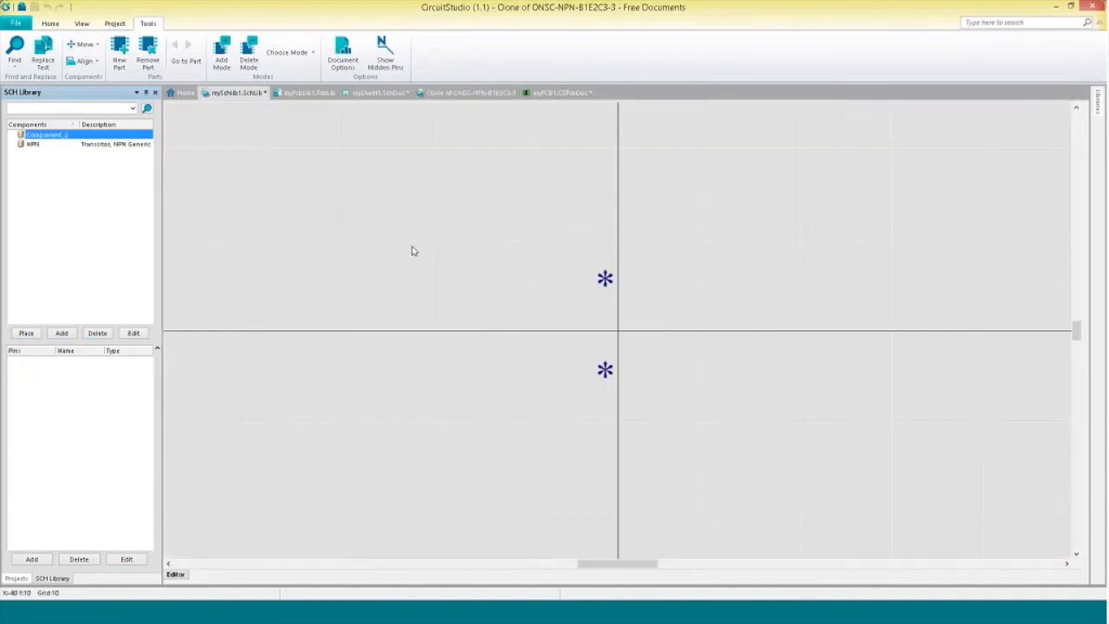
right_click(481, 337)
mouse_move(484, 344)
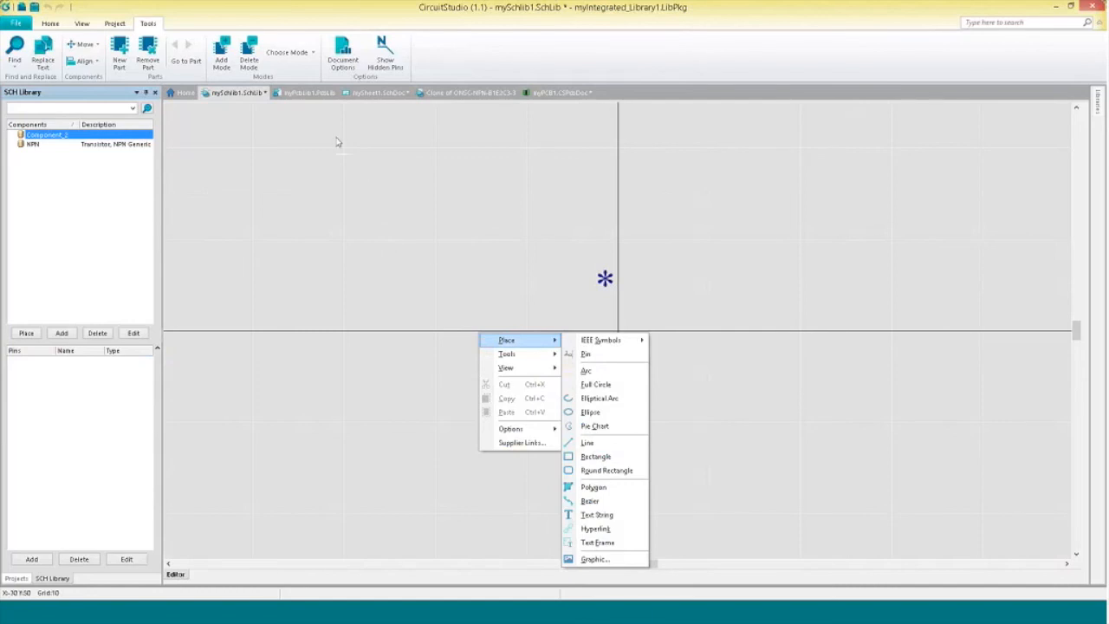
Return to the cloned ONSC-NPN-B1E2C3-3 symbol document and check the commands available for the 15C02CH-TL-E transistor on mySheet1.SchDoc.
click(18, 580)
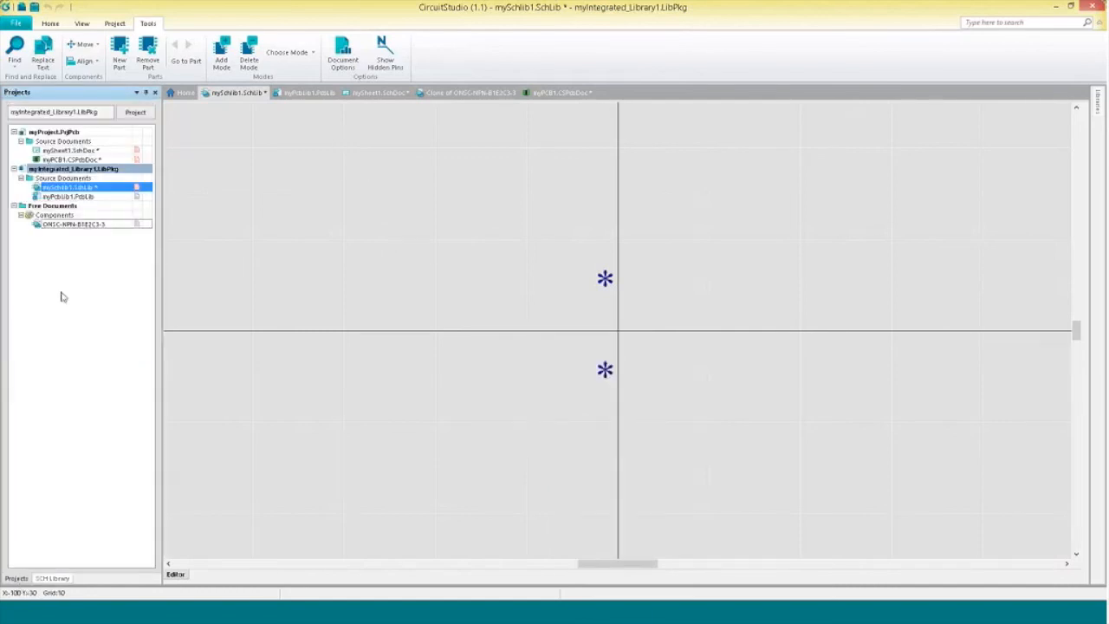
double_click(76, 224)
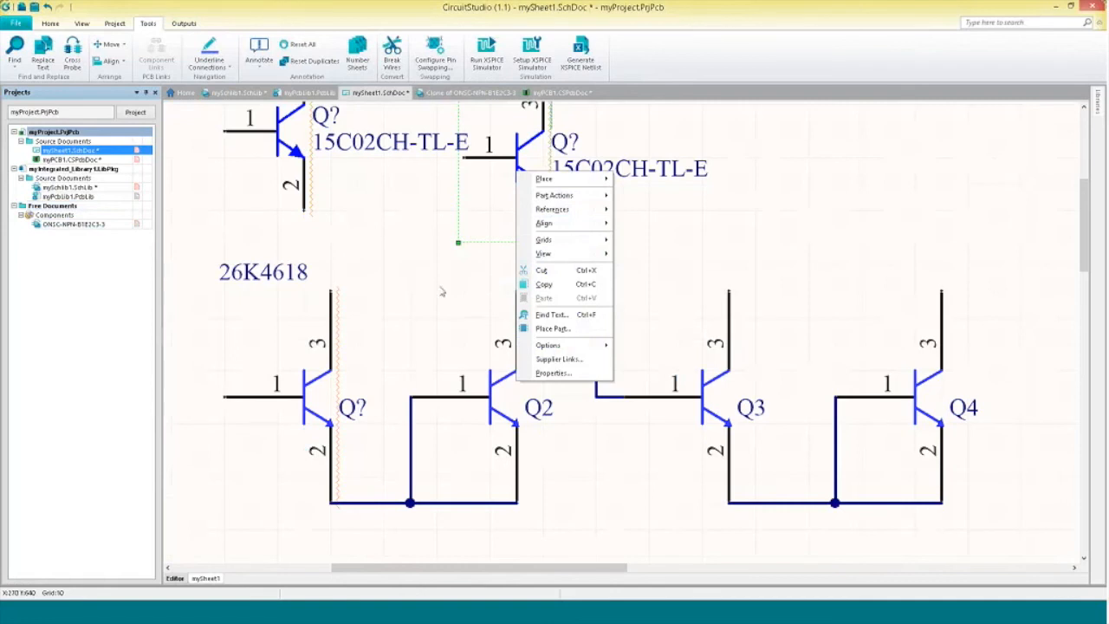
click(439, 293)
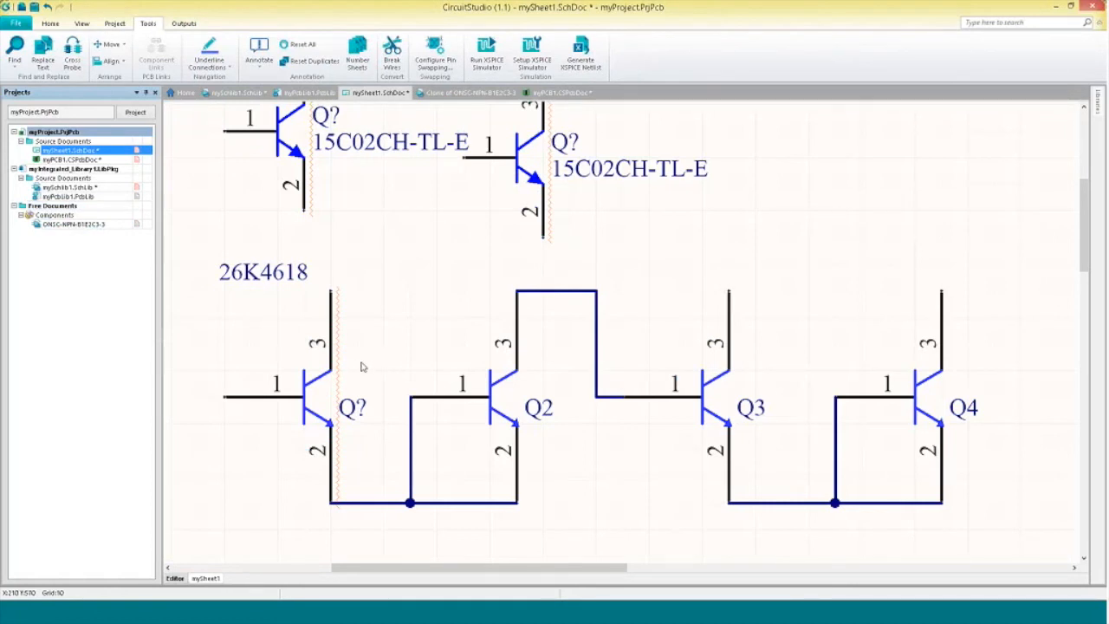
Reopen the Altium Content Vault at the ONSC-NPN-B1E2C3-3 symbol and reposition its window.
click(22, 25)
click(53, 330)
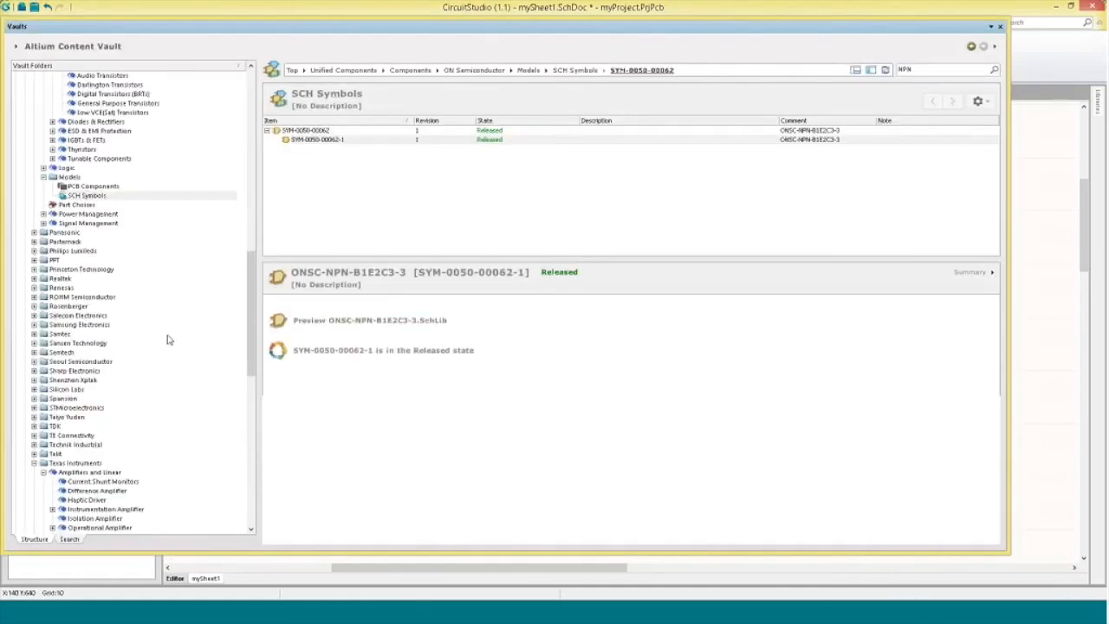
drag(274, 27, 304, 35)
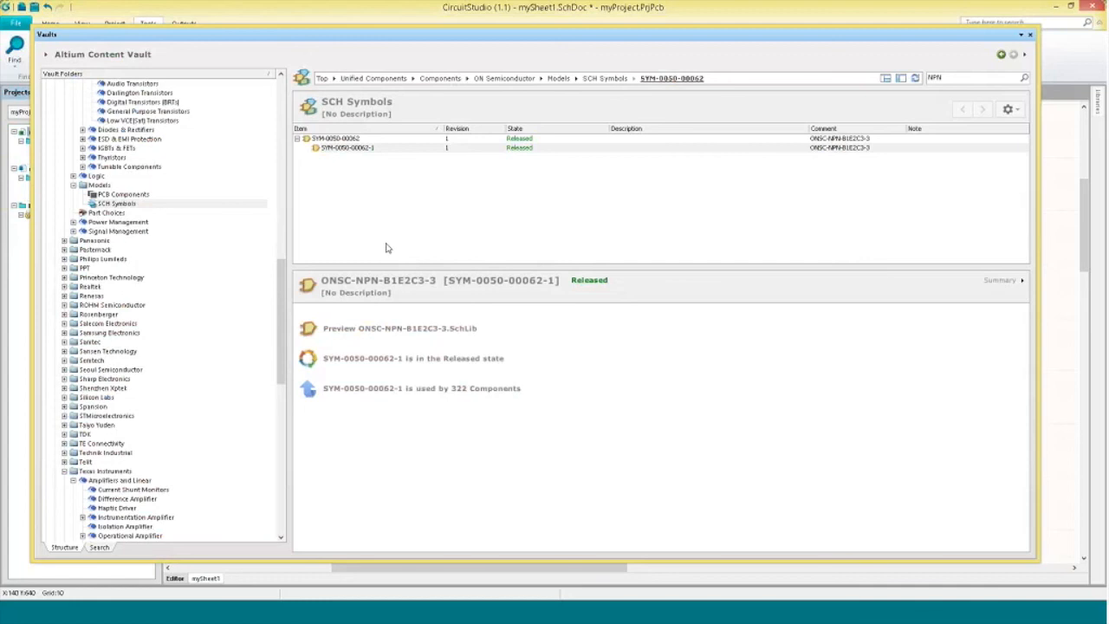
click(332, 149)
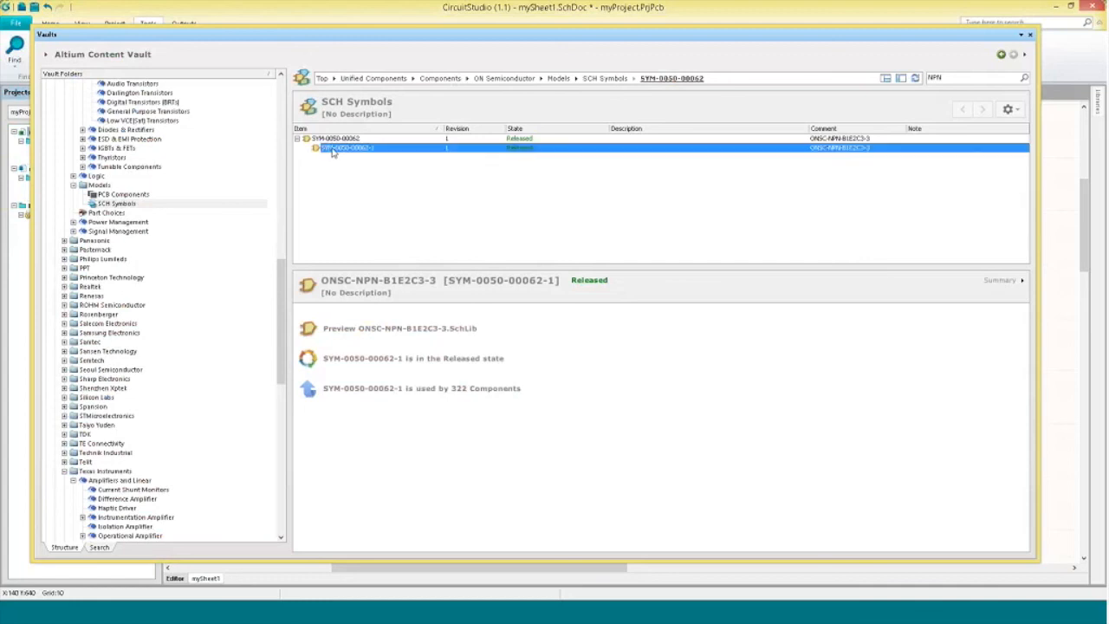
right_click(333, 151)
mouse_move(373, 155)
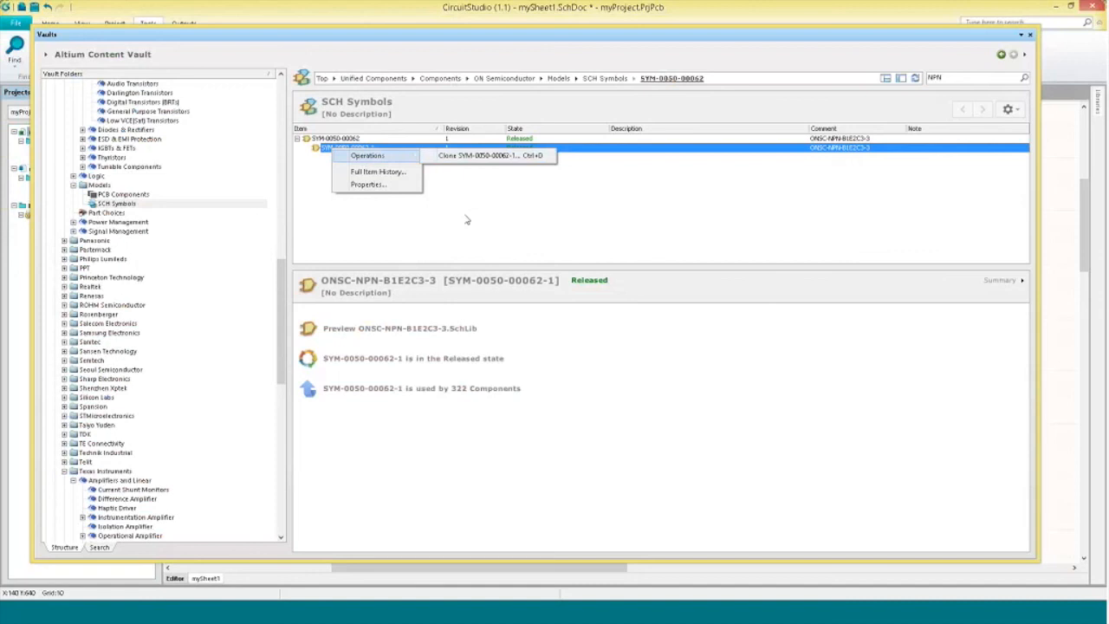
click(1030, 35)
Copy a 15C02CH-TL-E transistor from mySheet1.SchDoc and check whether it can be pasted into mySchlib1.SchLib.
scroll(404, 329, up, 1)
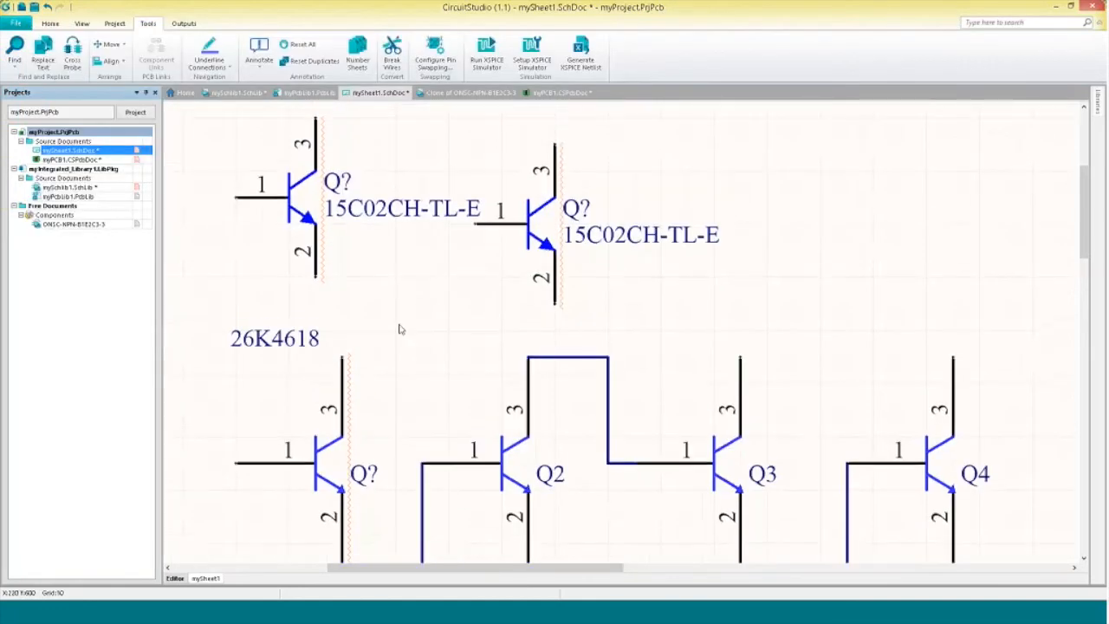
right_click(294, 208)
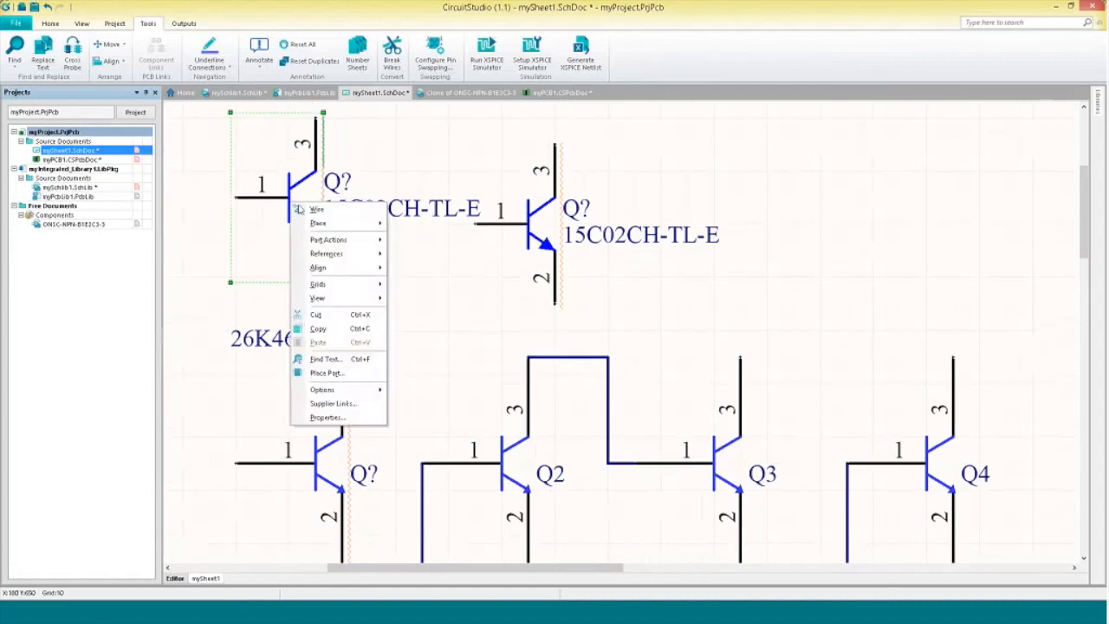
click(329, 330)
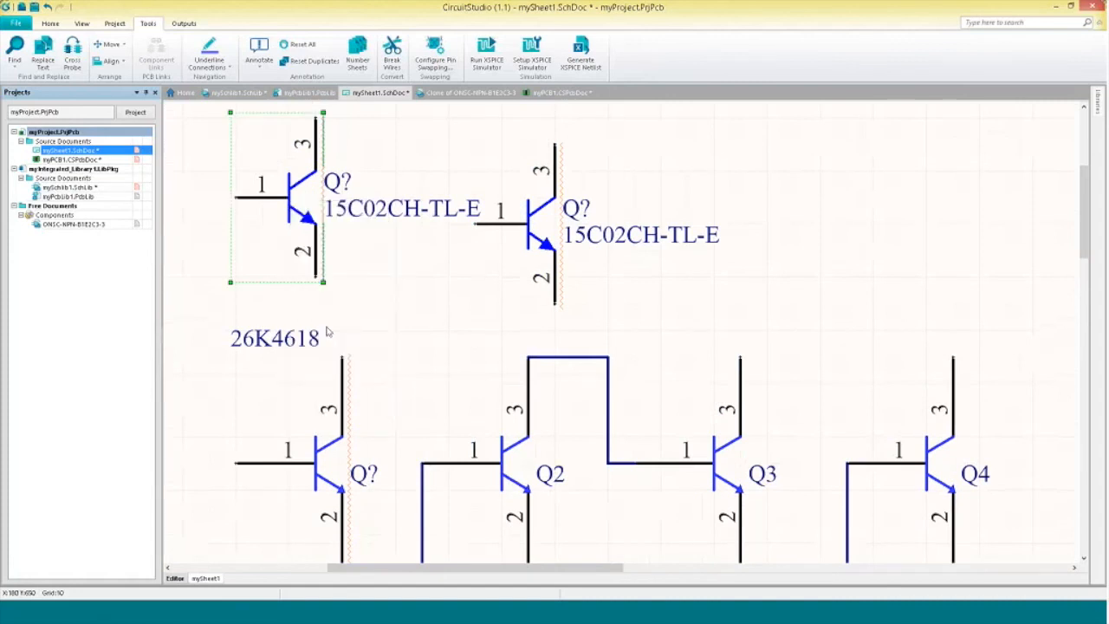
double_click(95, 190)
right_click(309, 239)
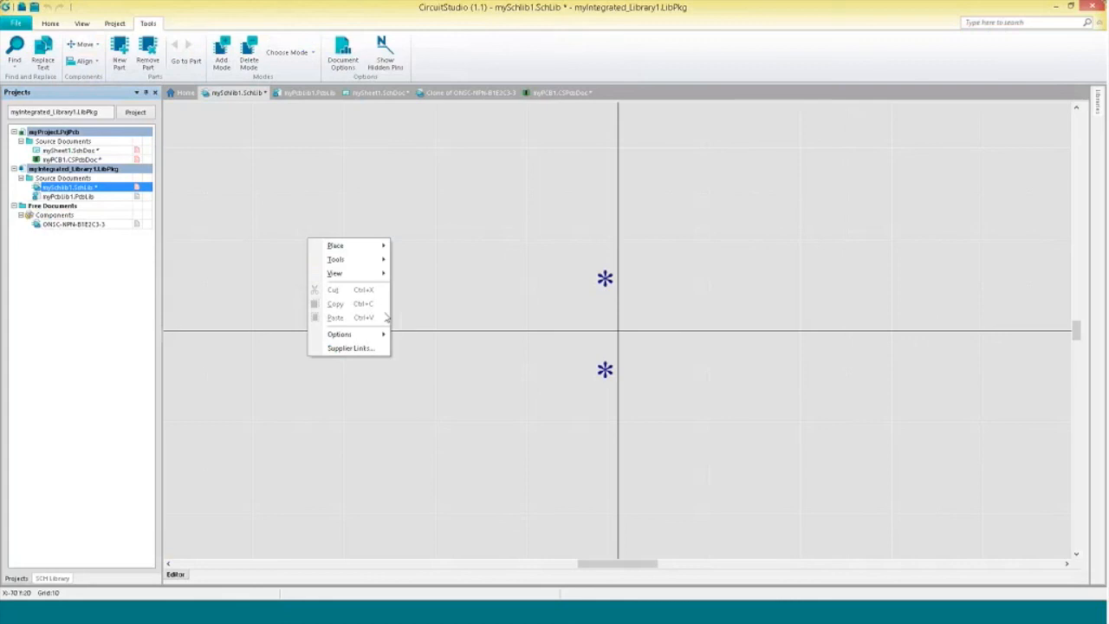
click(491, 323)
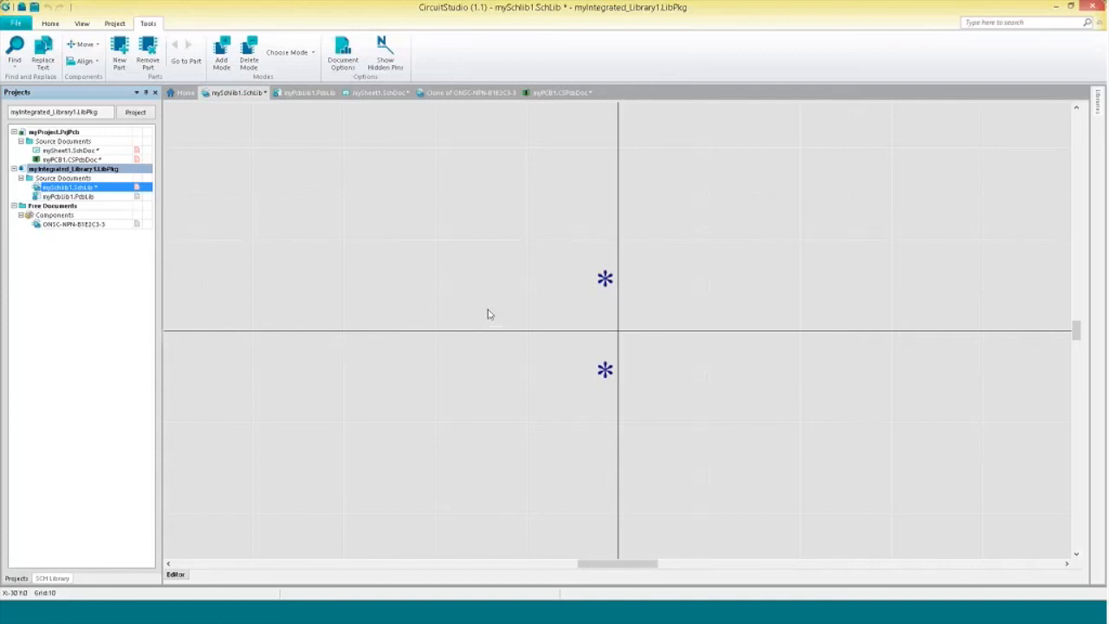
Look over the component commands in mySchlib1.SchLib and update the schematic sheets from the NPN component.
click(54, 578)
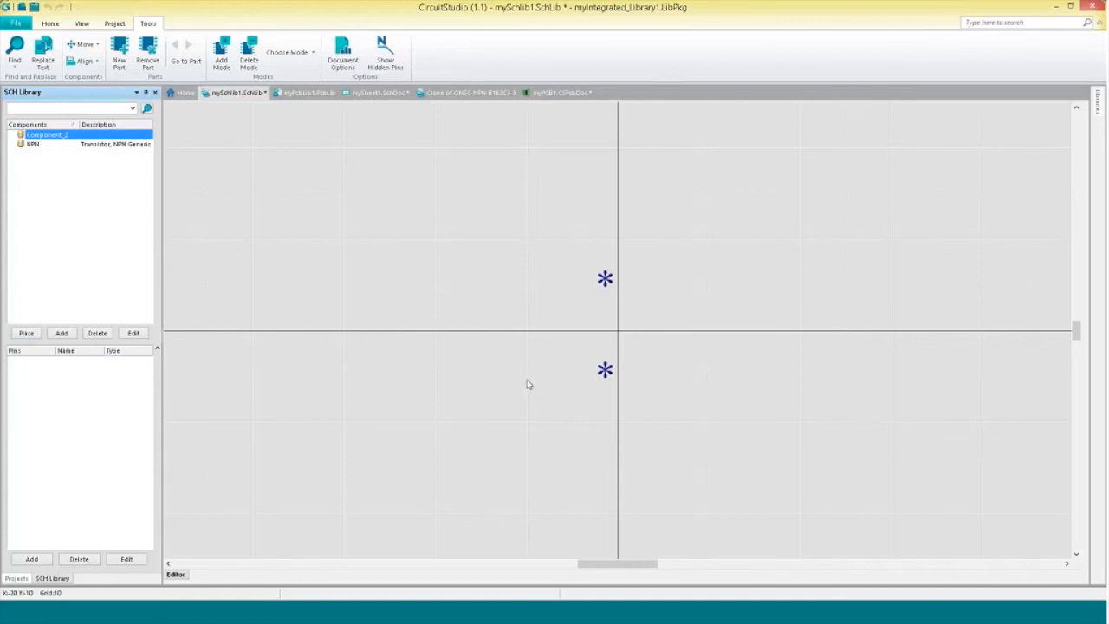
click(85, 22)
click(52, 23)
click(115, 24)
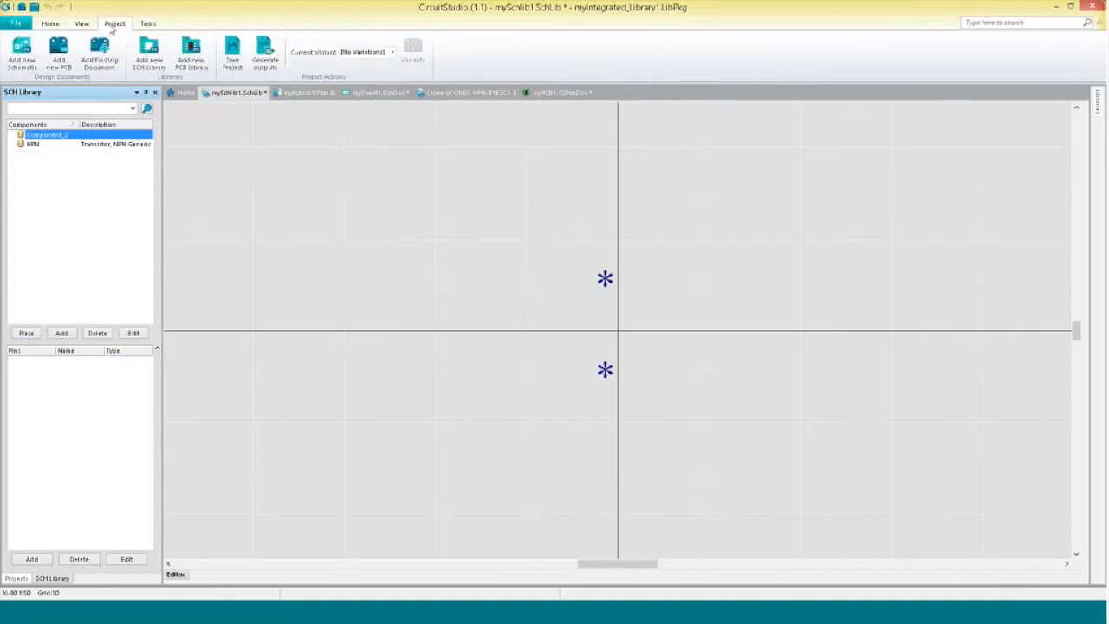
right_click(49, 135)
right_click(33, 145)
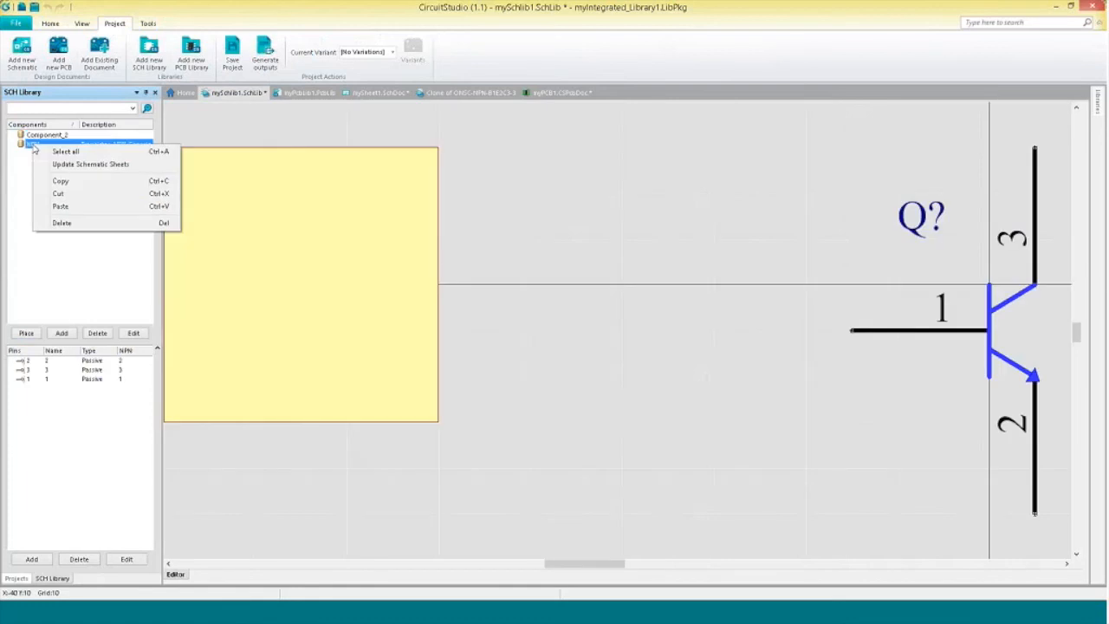
click(84, 165)
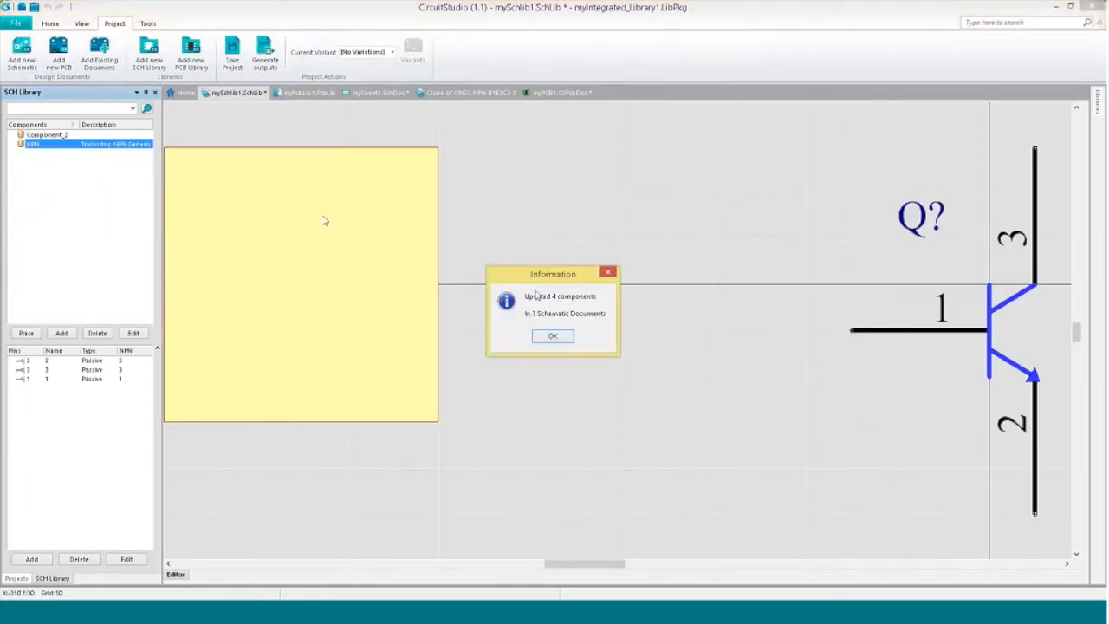
click(555, 336)
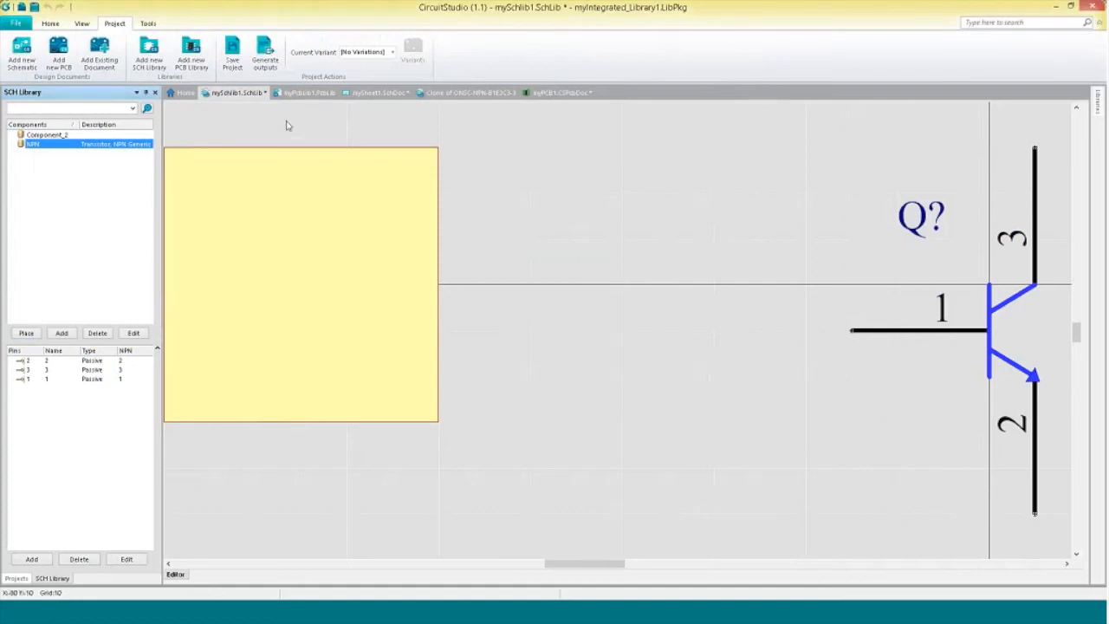
Examine how the library update changed the NPN transistors on mySheet1.SchDoc.
click(15, 578)
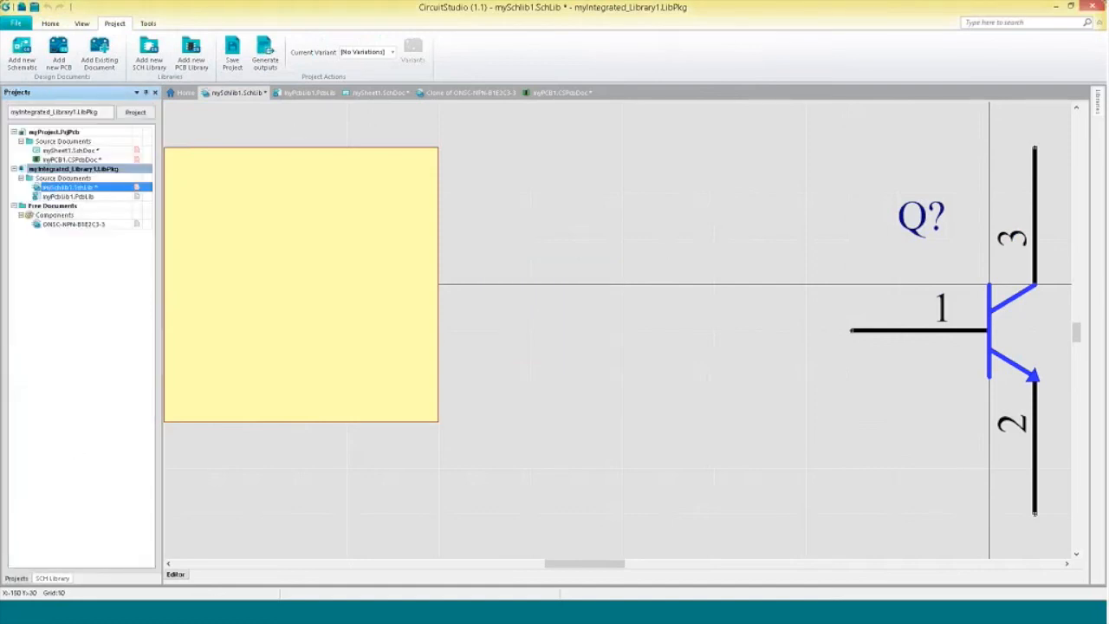
click(78, 152)
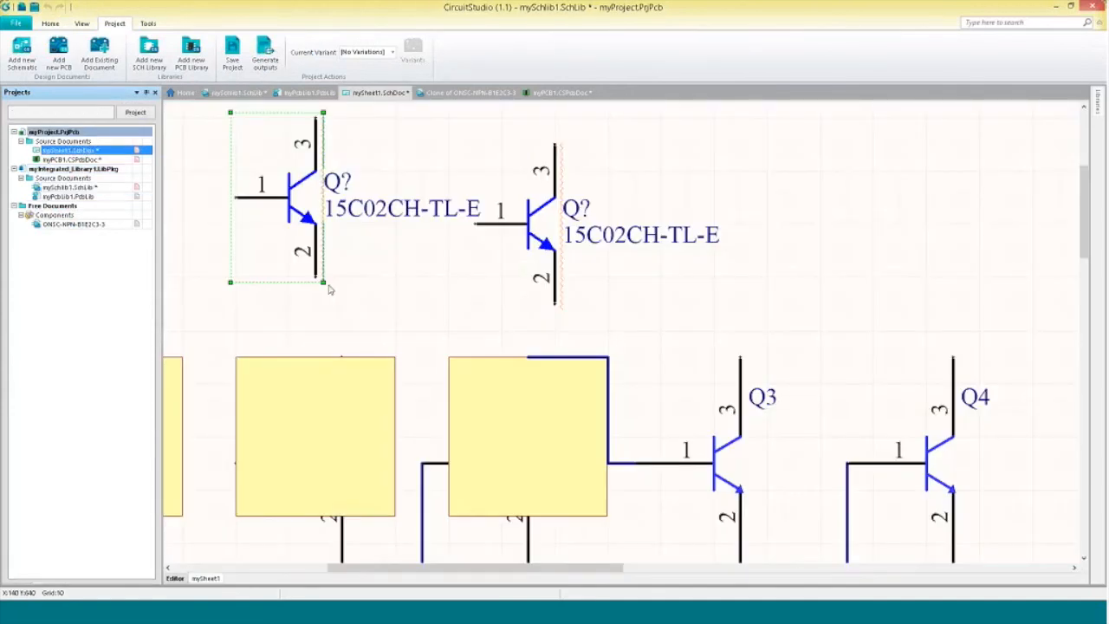
ctrl+scroll(419, 342, down, 2)
right_drag(425, 346, 436, 355)
ctrl+scroll(436, 355, down, 4)
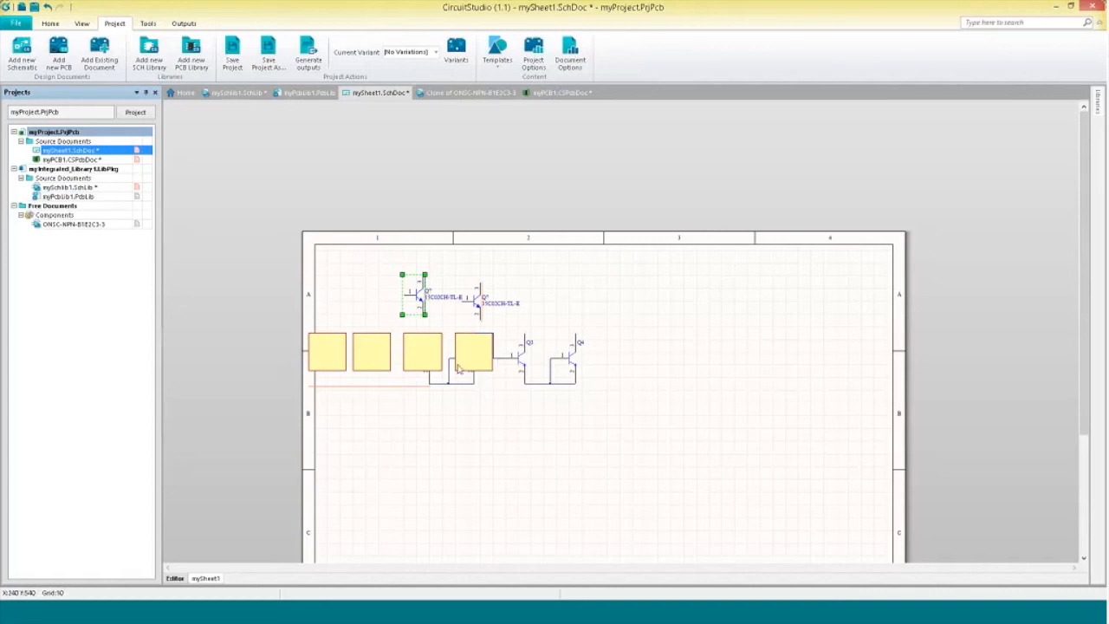
Delete the yellow rectangle from the NPN symbol in mySchlib1.SchLib.
click(237, 92)
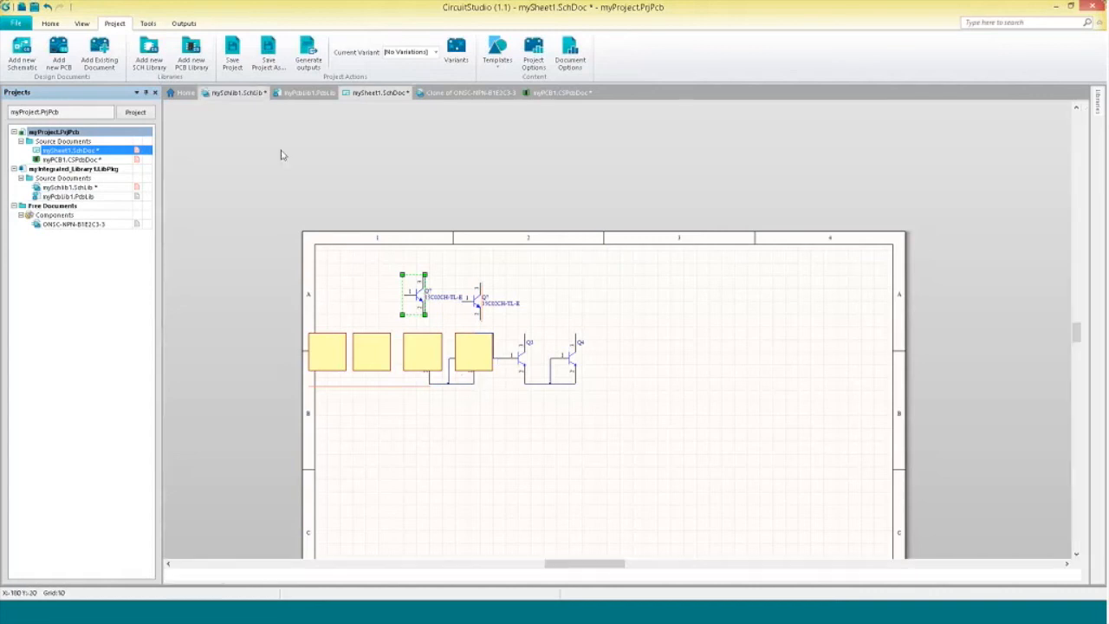
click(372, 288)
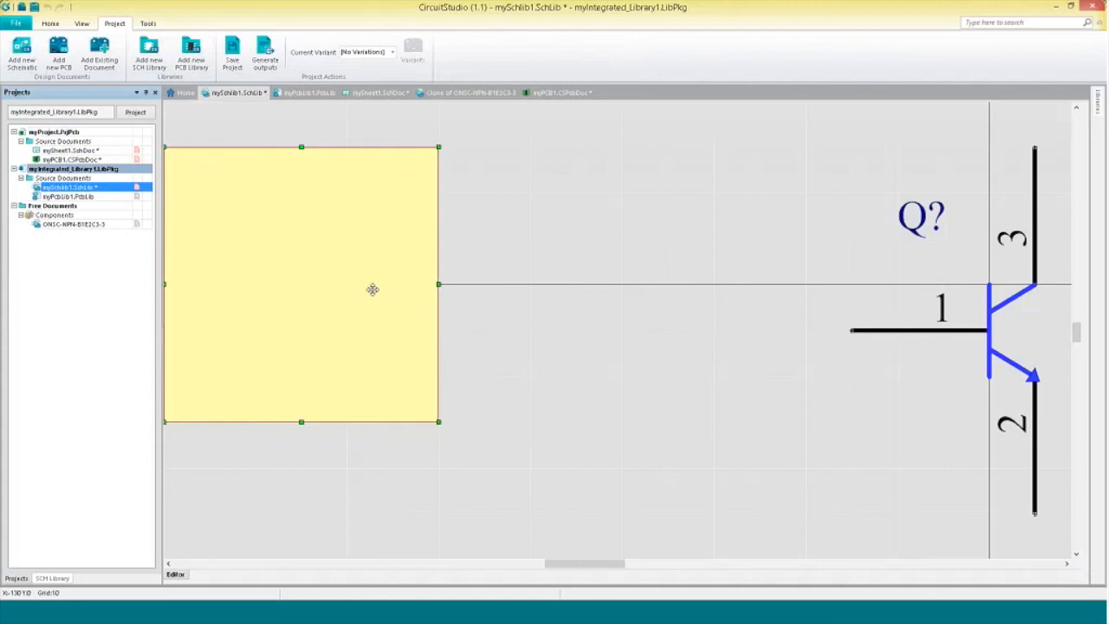
key(Delete)
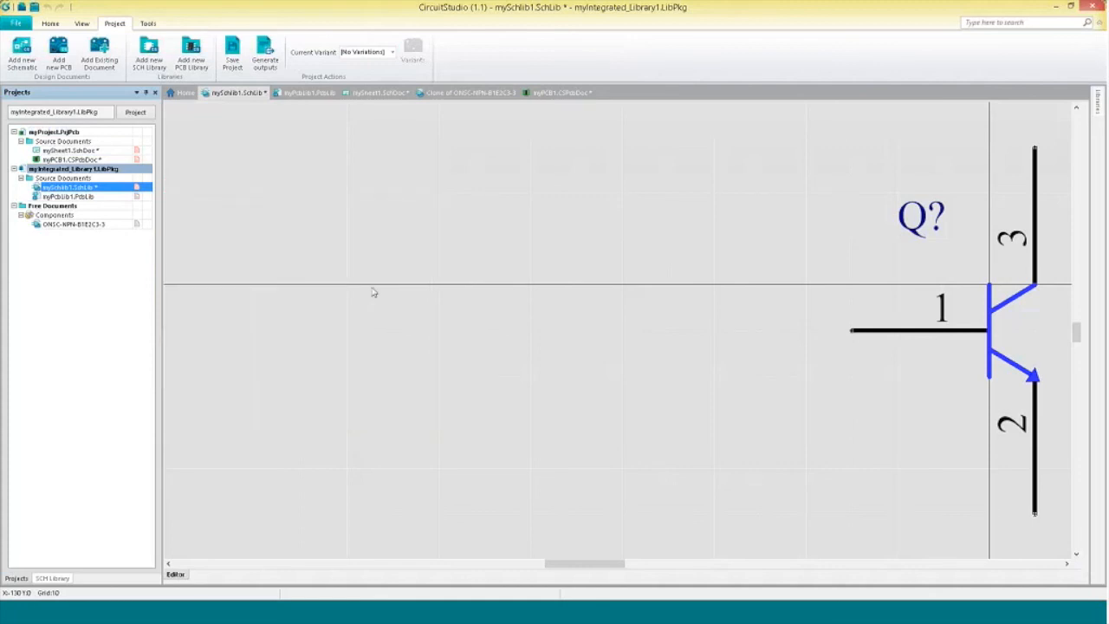
Update the schematic sheets with the corrected NPN component and return to mySheet1.SchDoc.
click(52, 578)
right_click(84, 144)
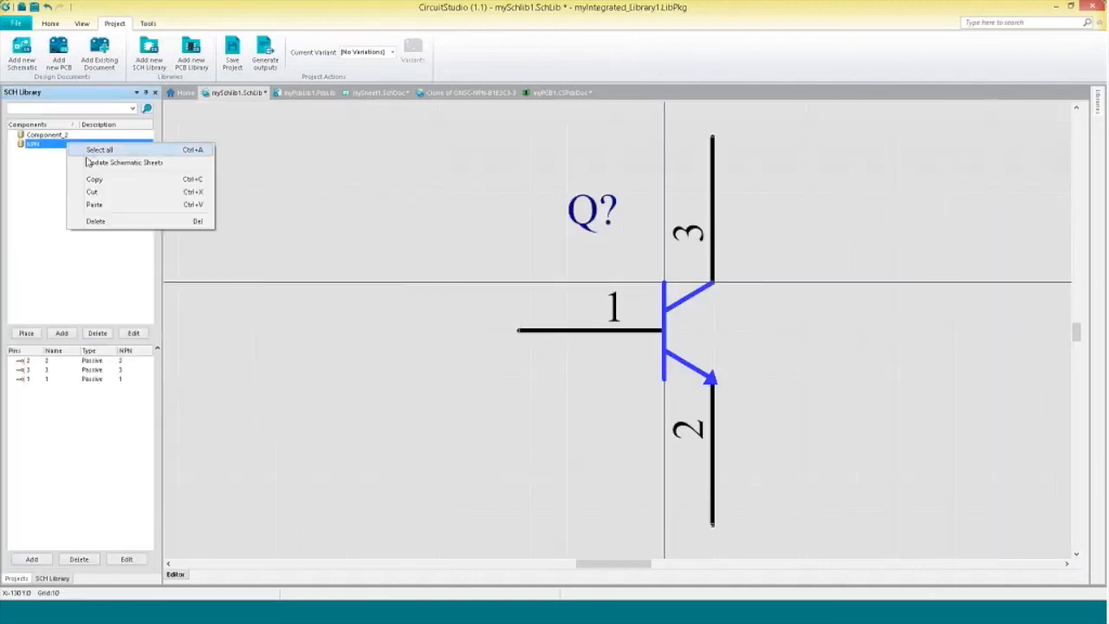
click(130, 162)
click(555, 337)
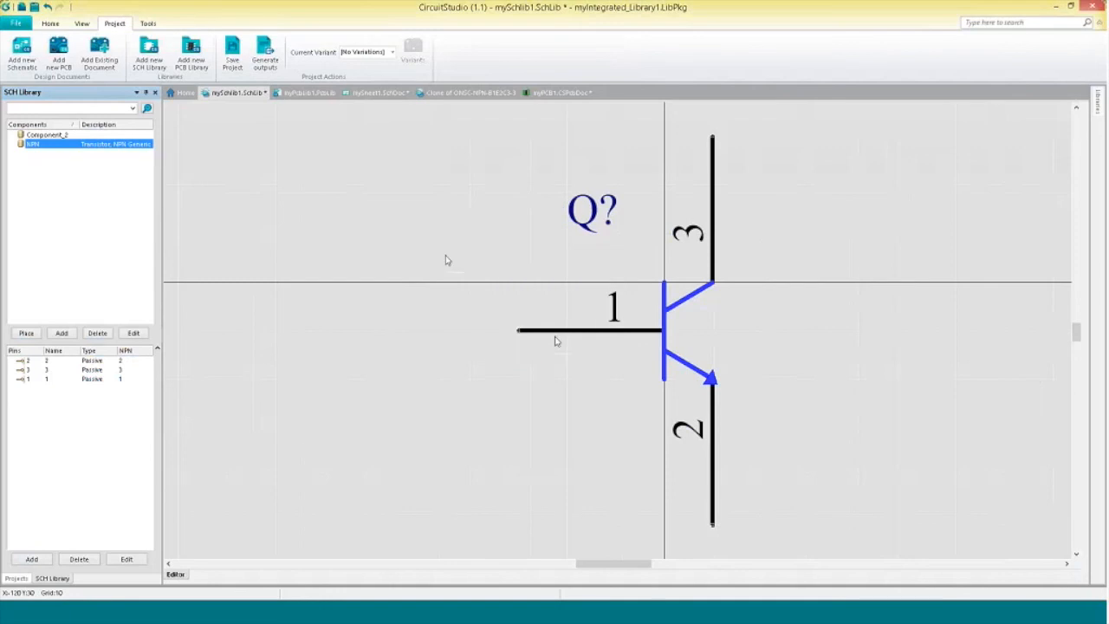
click(382, 92)
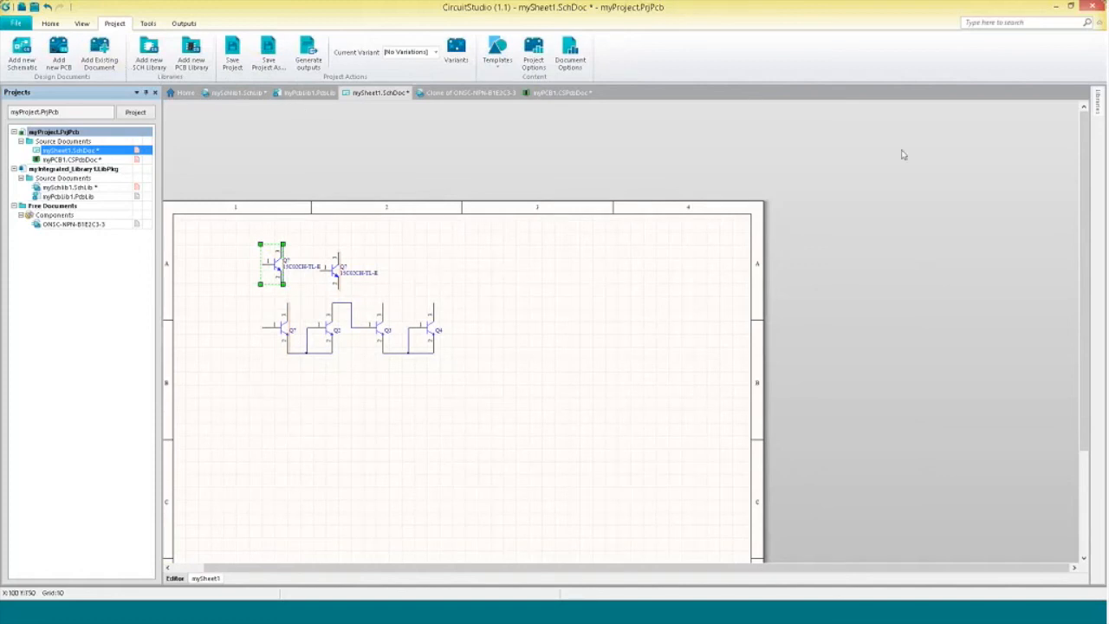
Show the installed libraries in the Available Libraries settings.
click(1099, 105)
click(960, 126)
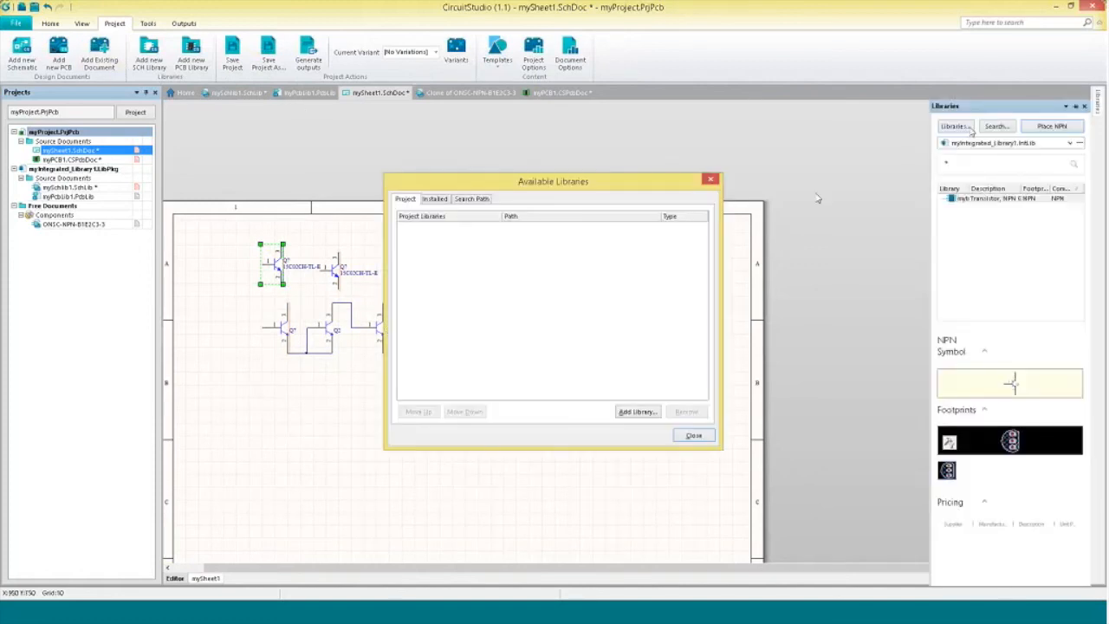
drag(499, 187, 363, 171)
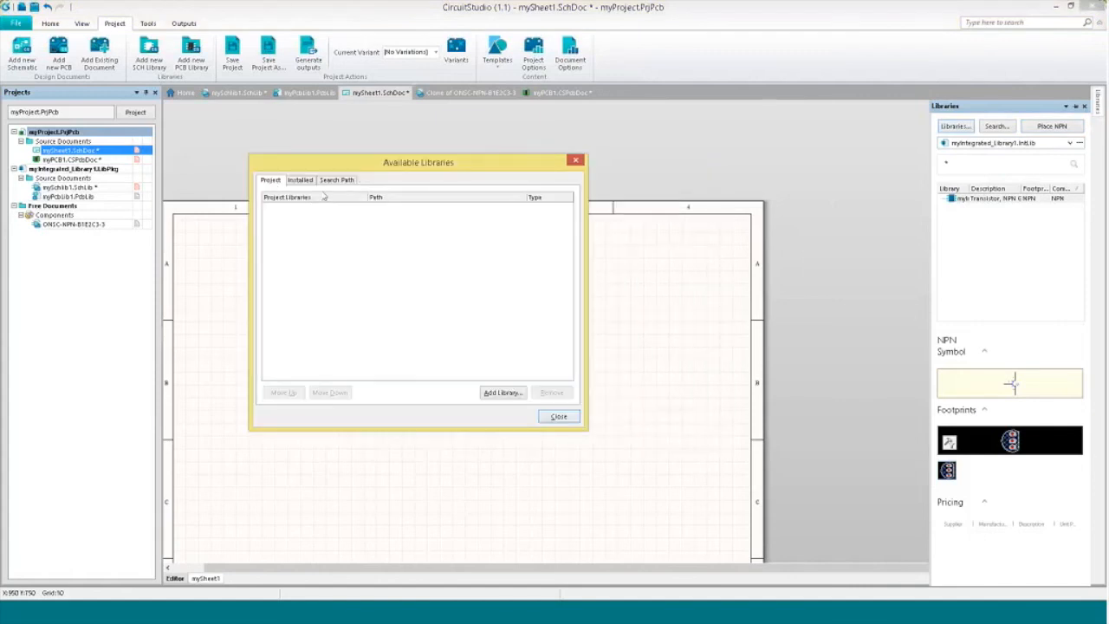
click(301, 180)
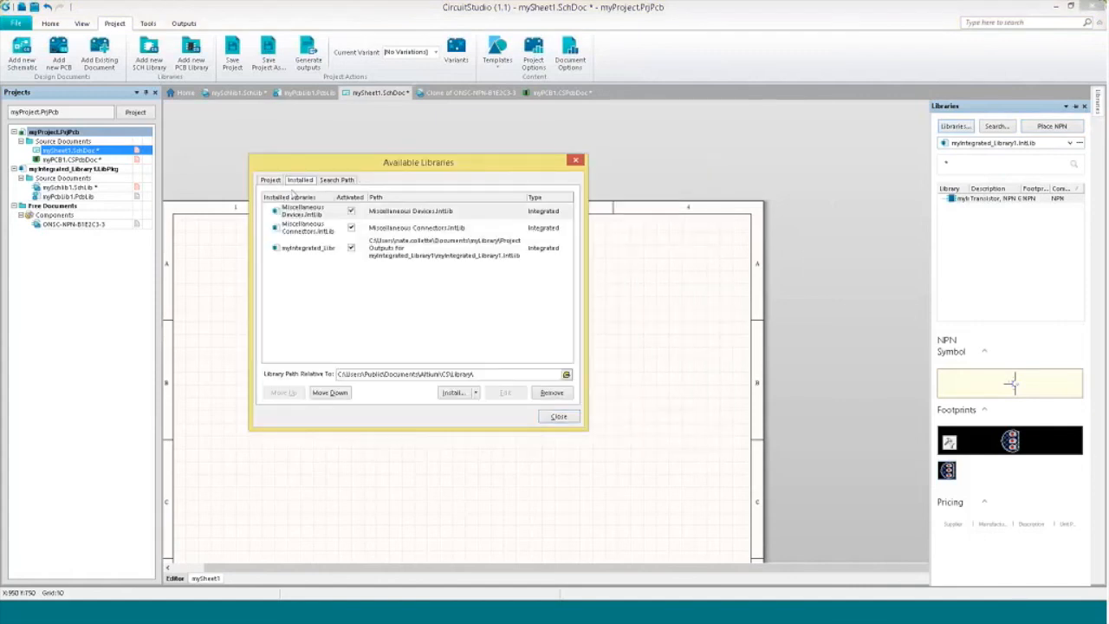